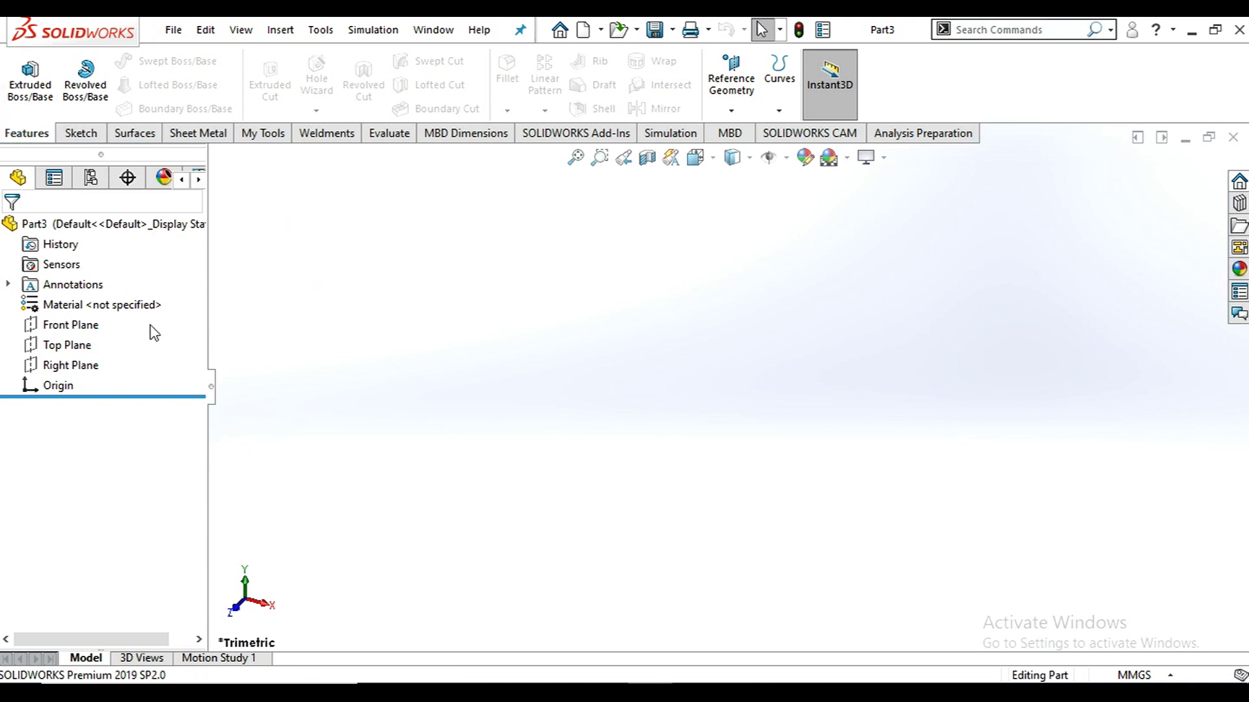
Sketch a center rectangle about 113 by 89 mm on the Top Plane, centred on the origin.
click(67, 346)
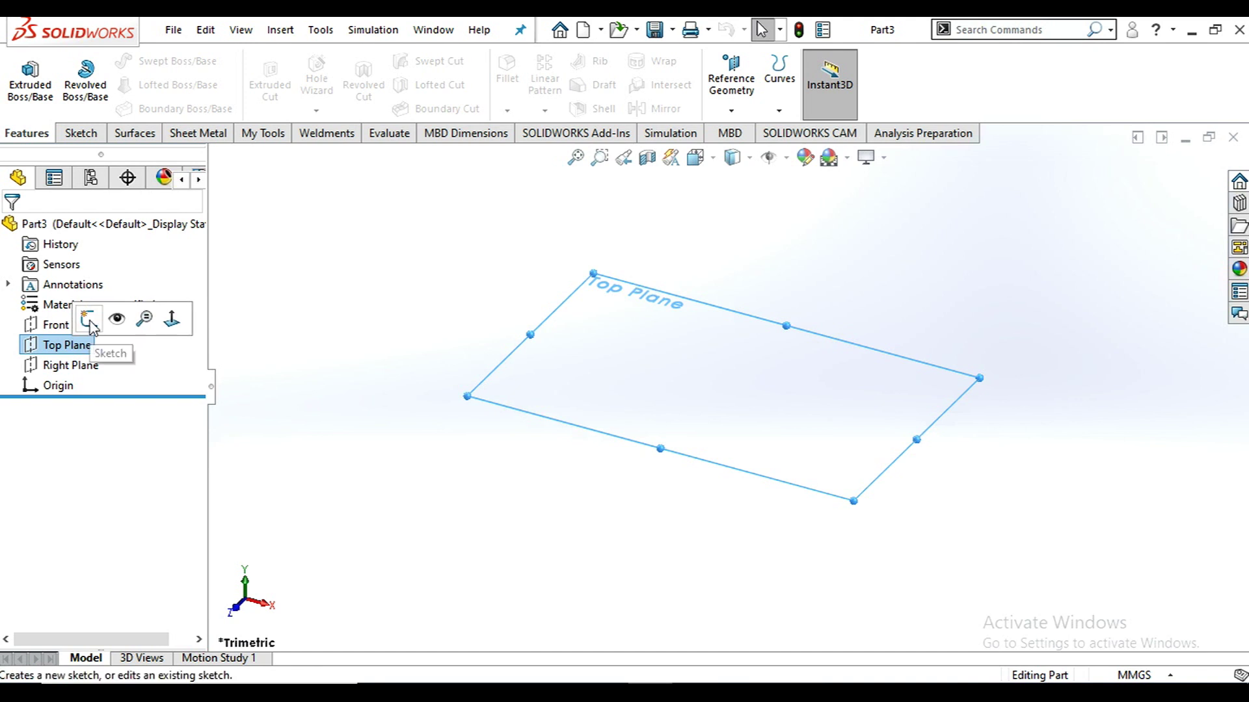
click(89, 318)
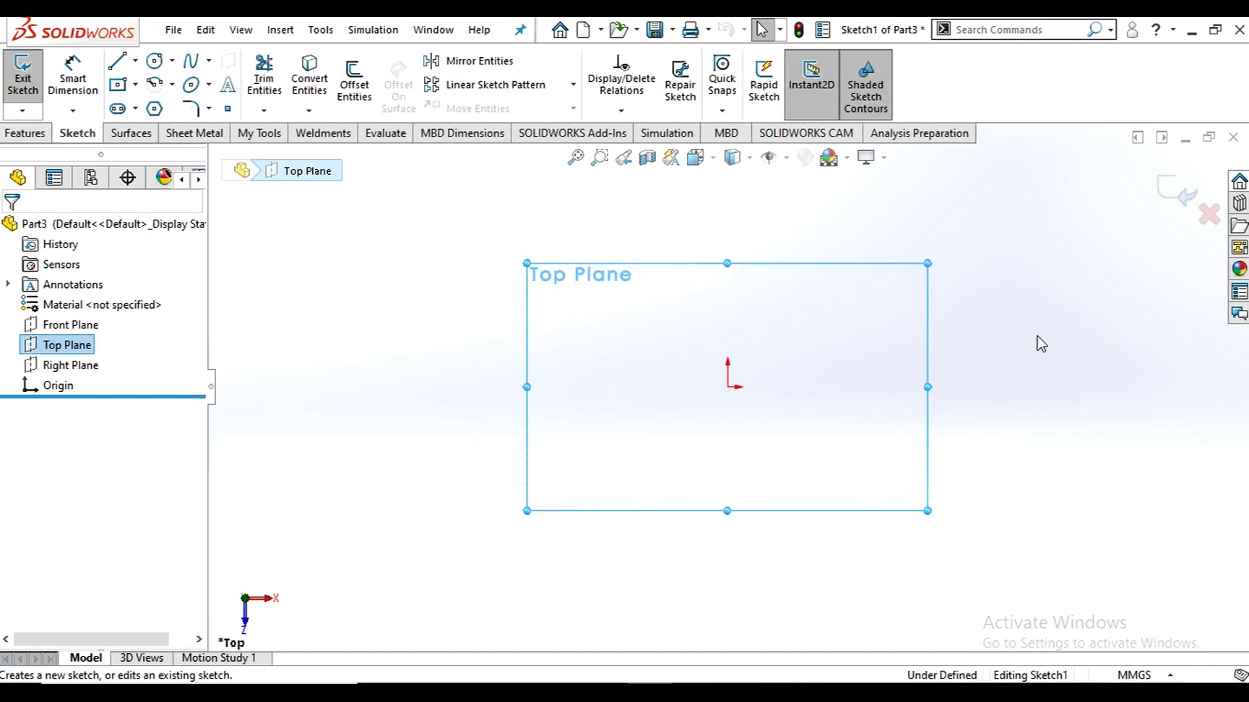
click(118, 86)
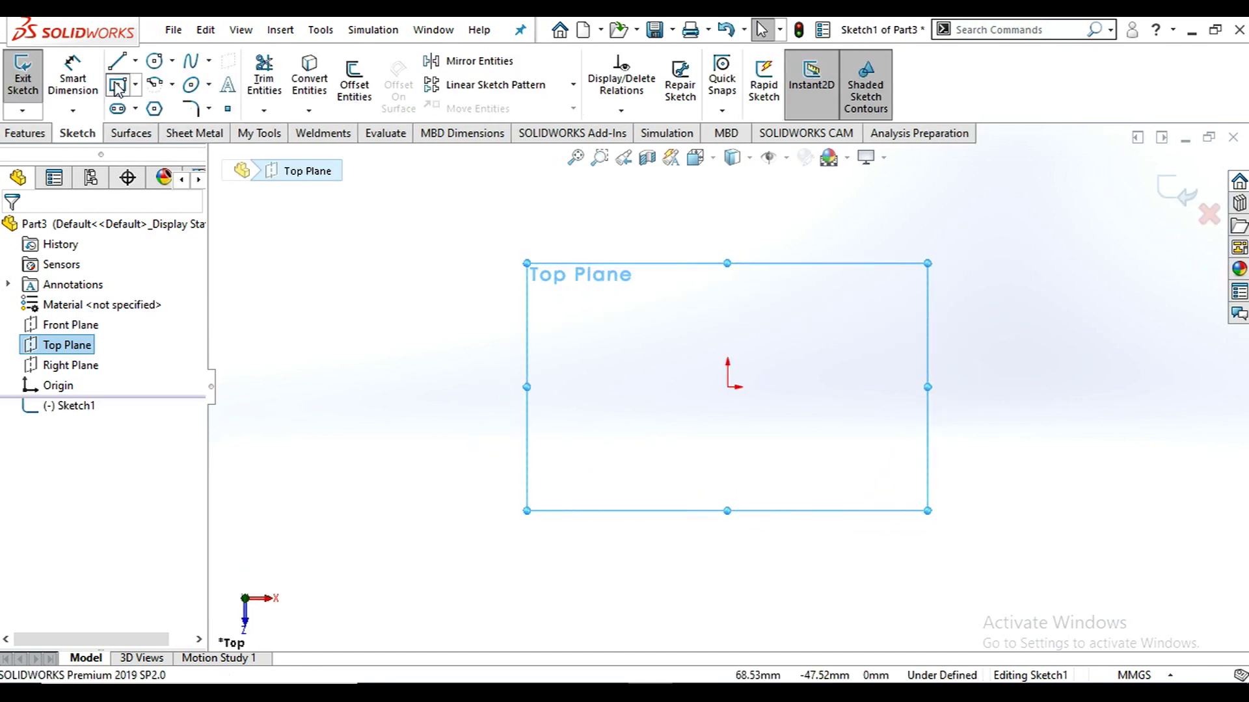
click(727, 387)
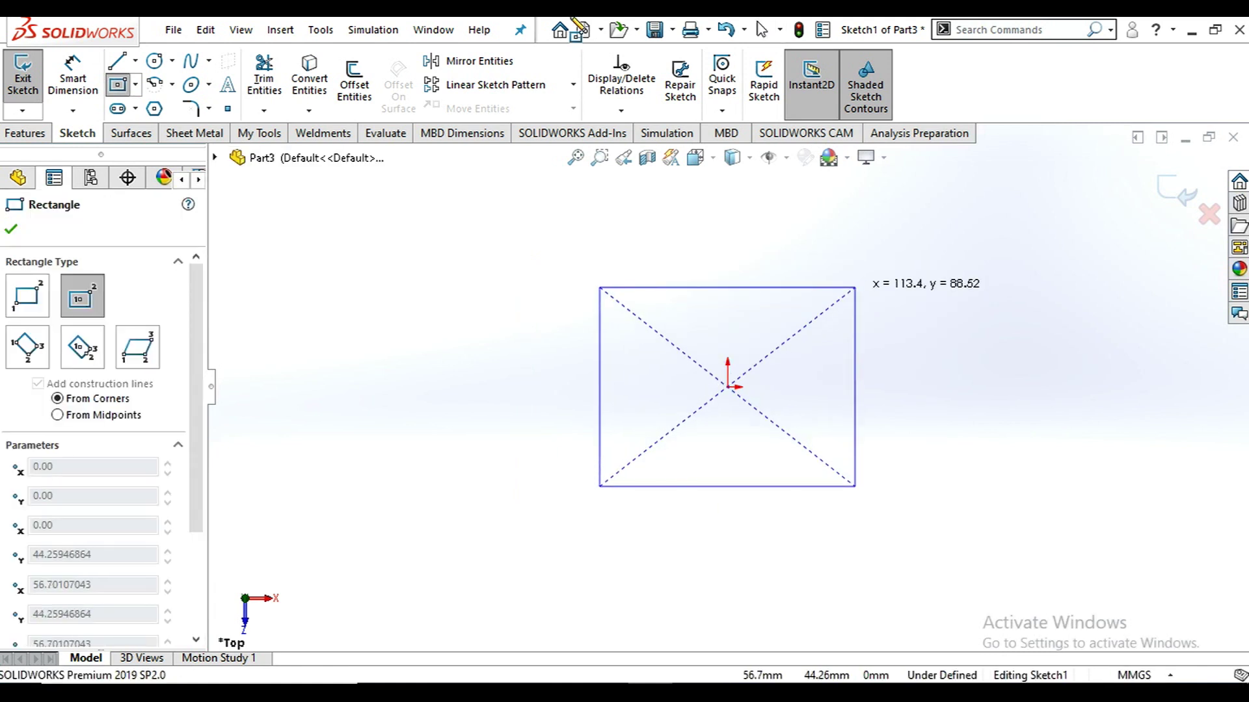
click(855, 287)
Dimension the rectangle 150 mm wide and 85 mm high, and exit the sketch.
key(d)
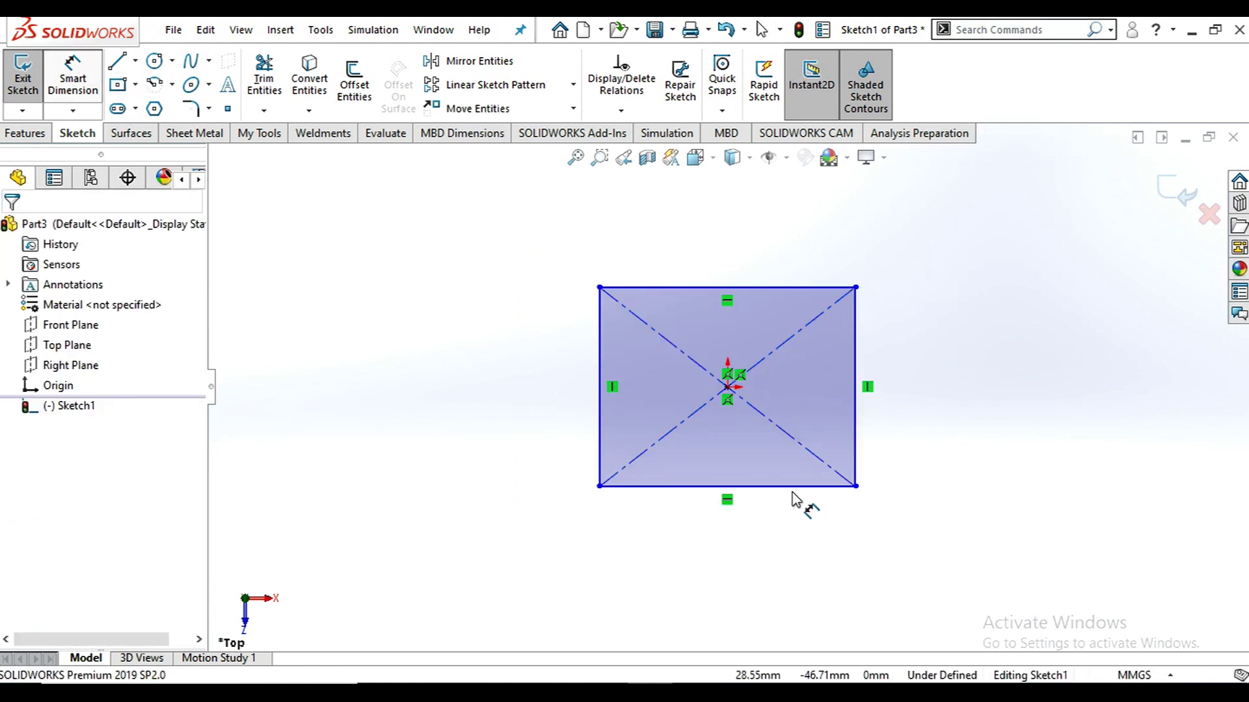
click(727, 486)
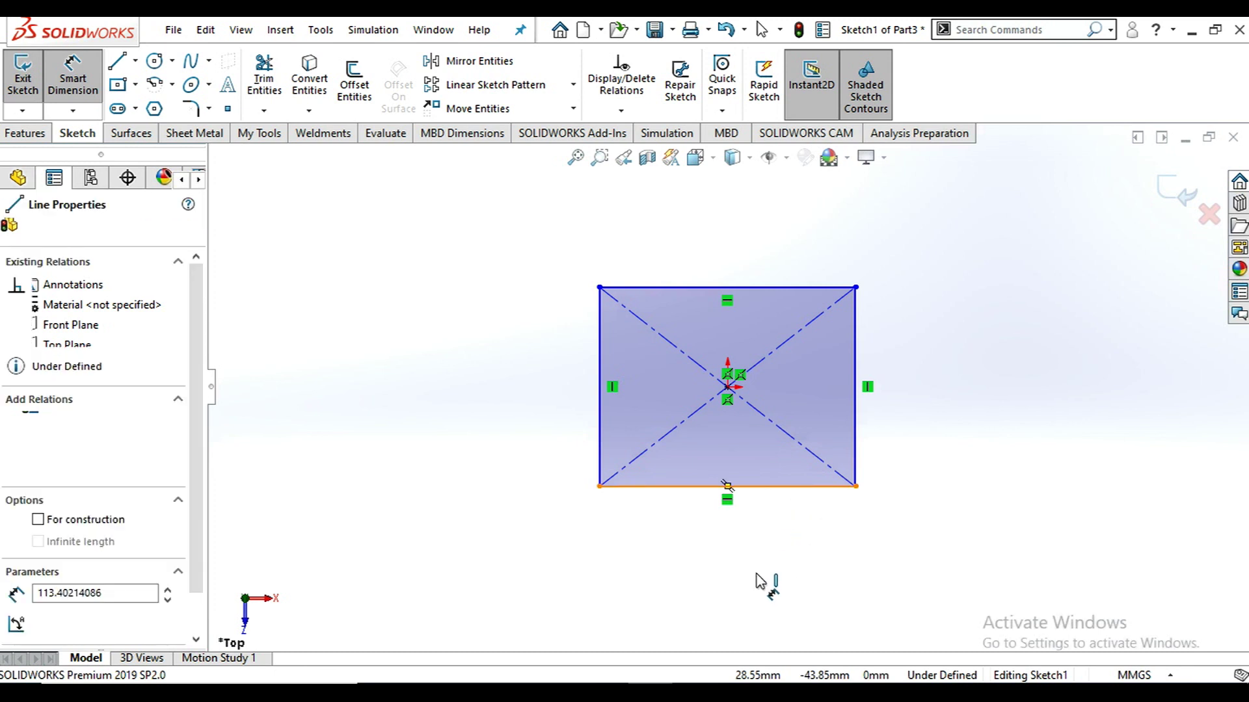
click(748, 559)
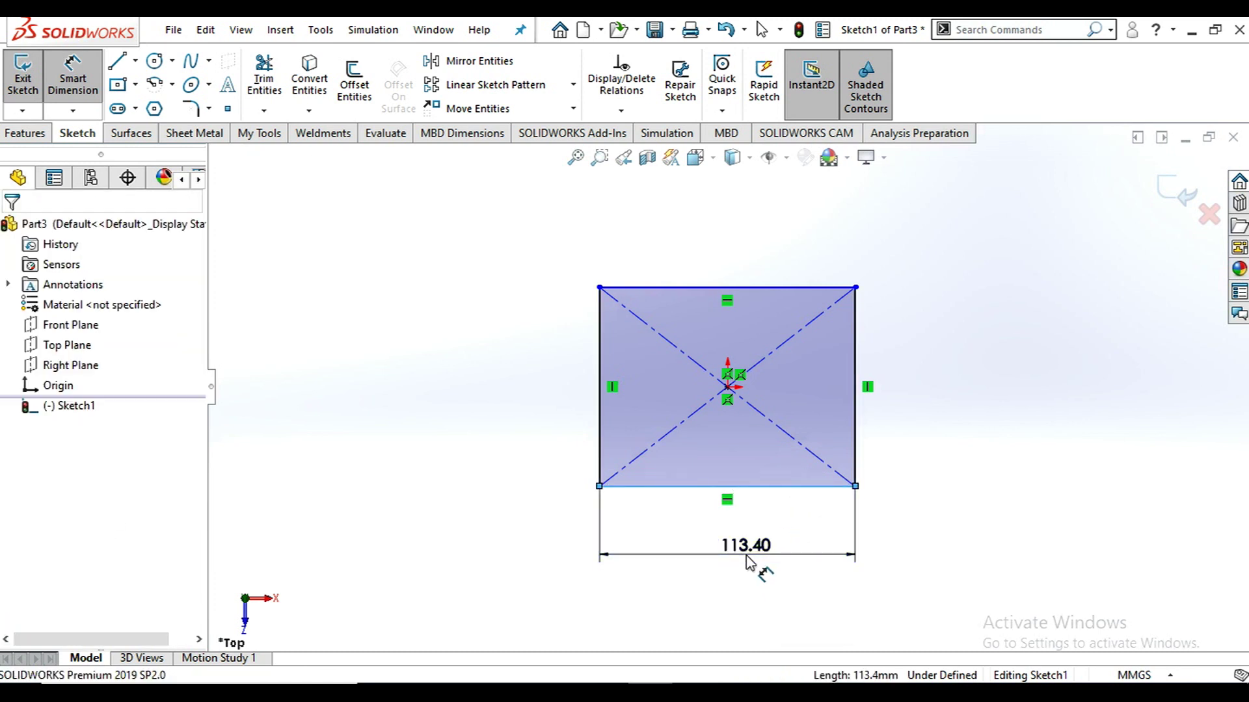
text(150)
key(Return)
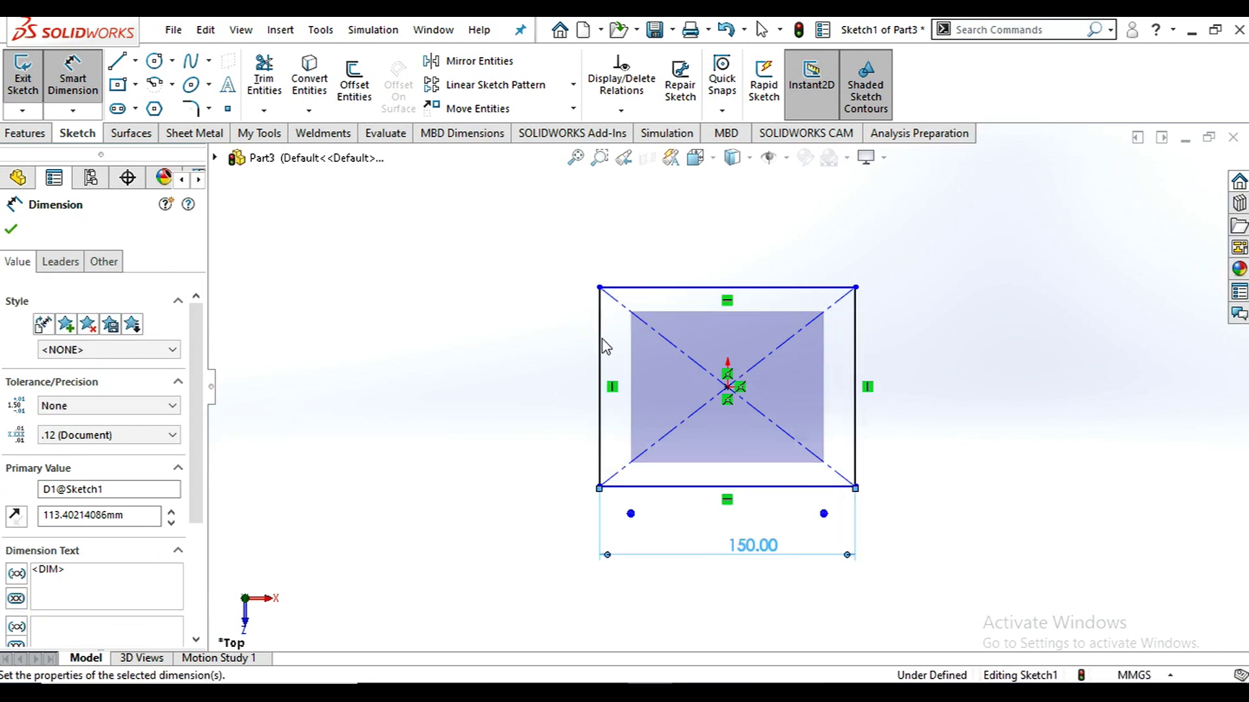
click(600, 338)
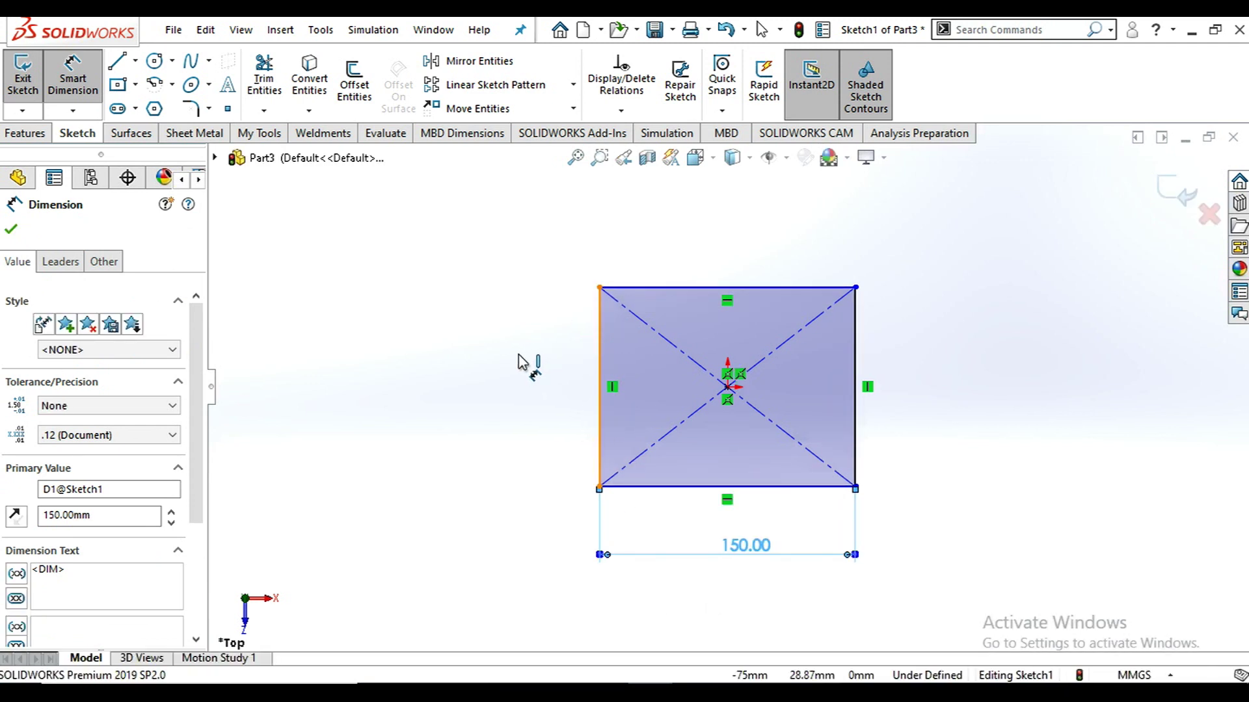
click(524, 381)
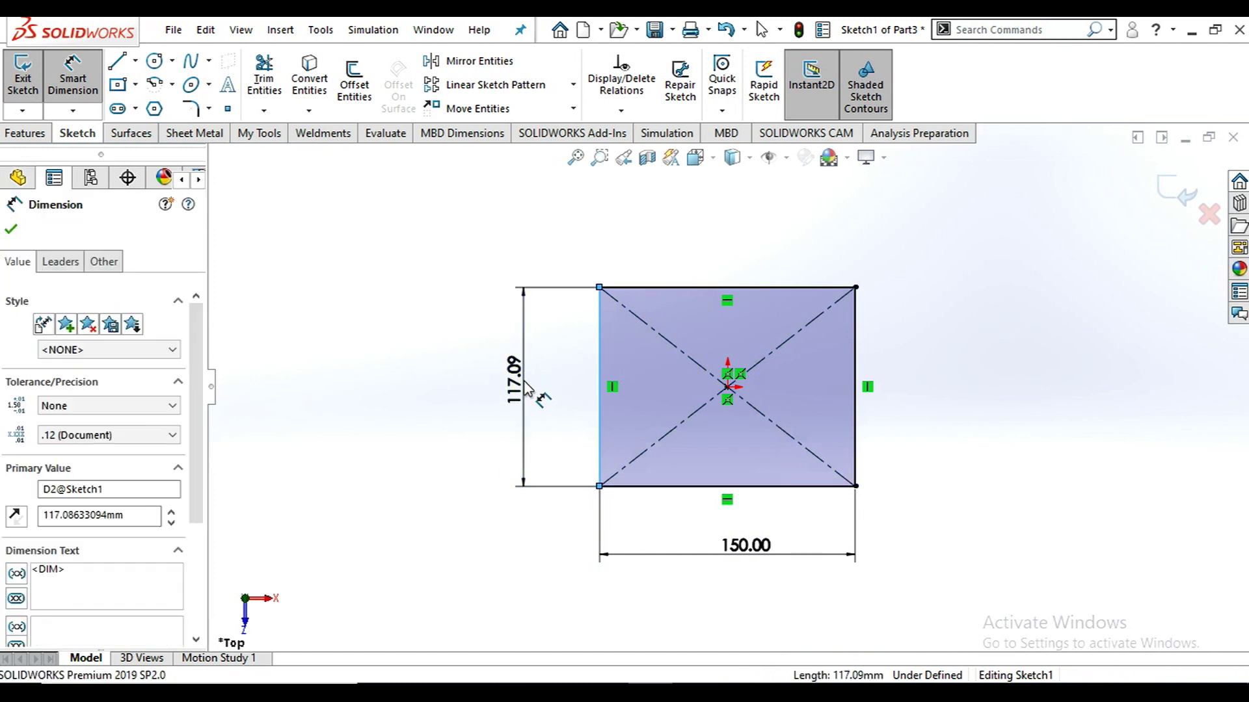
key(Return)
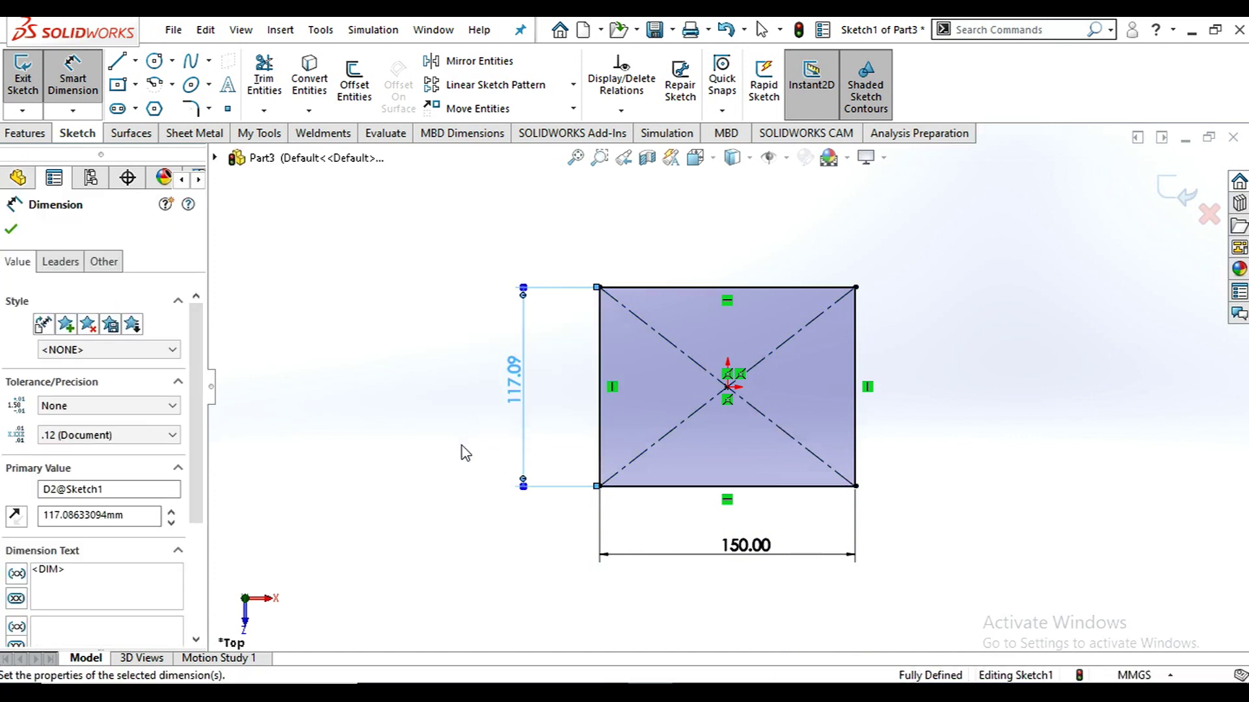
click(9, 233)
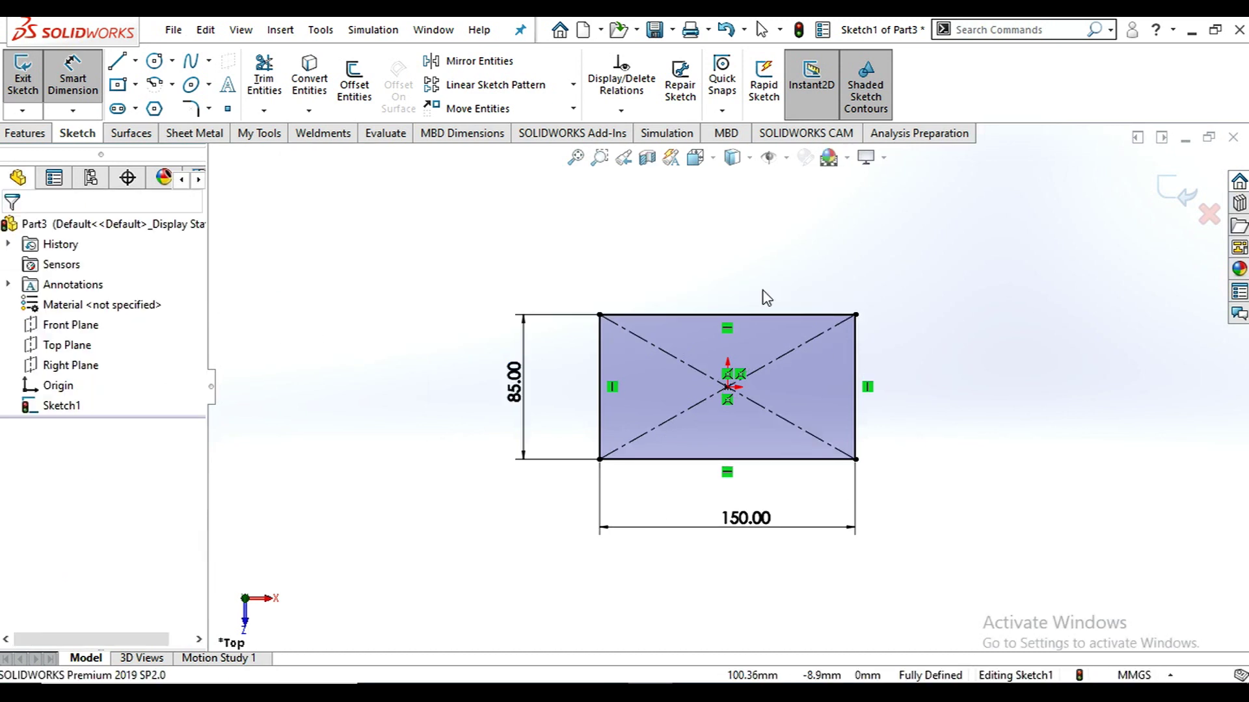
key(Escape)
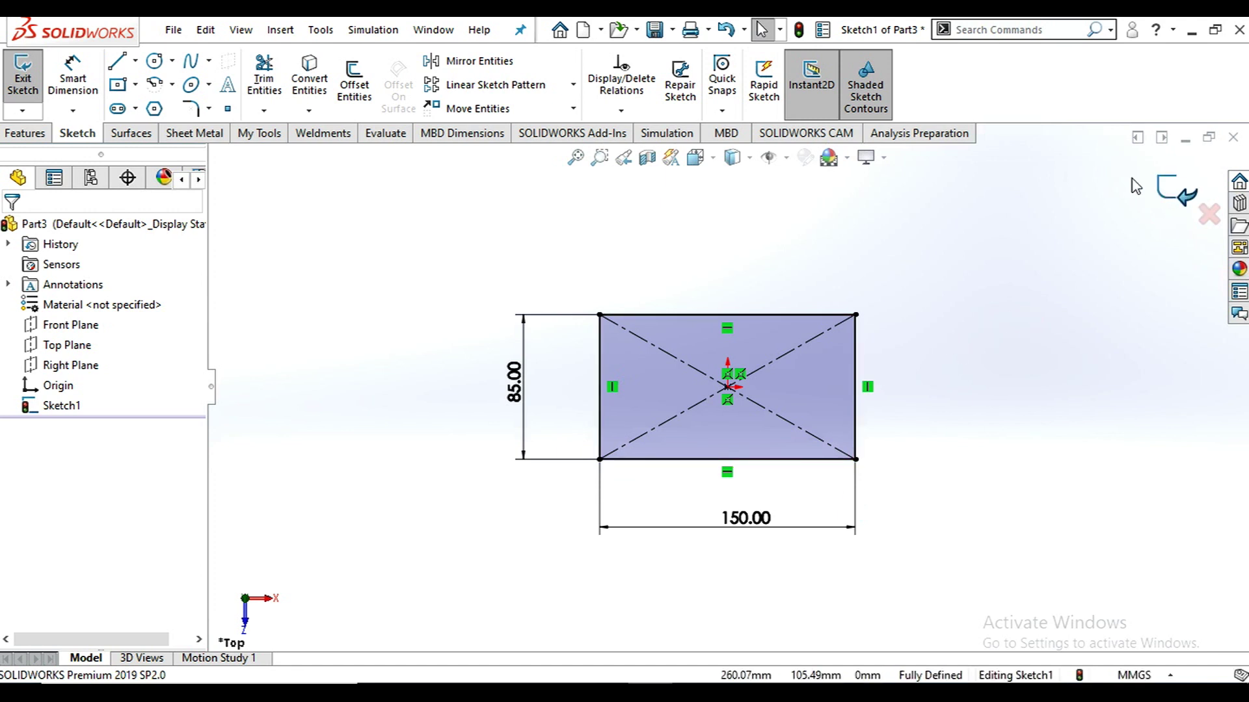
click(25, 83)
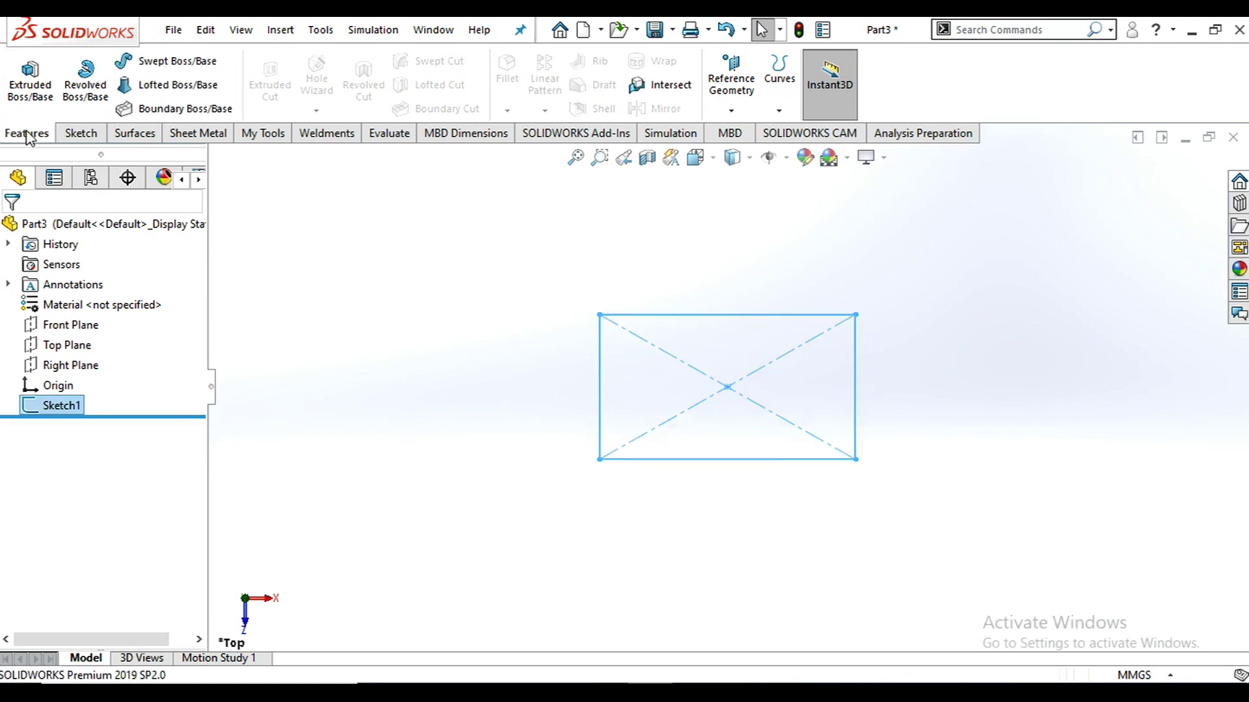
Begin an extruded boss from the rectangle sketch, starting at a 5 mm offset from the sketch plane.
click(33, 90)
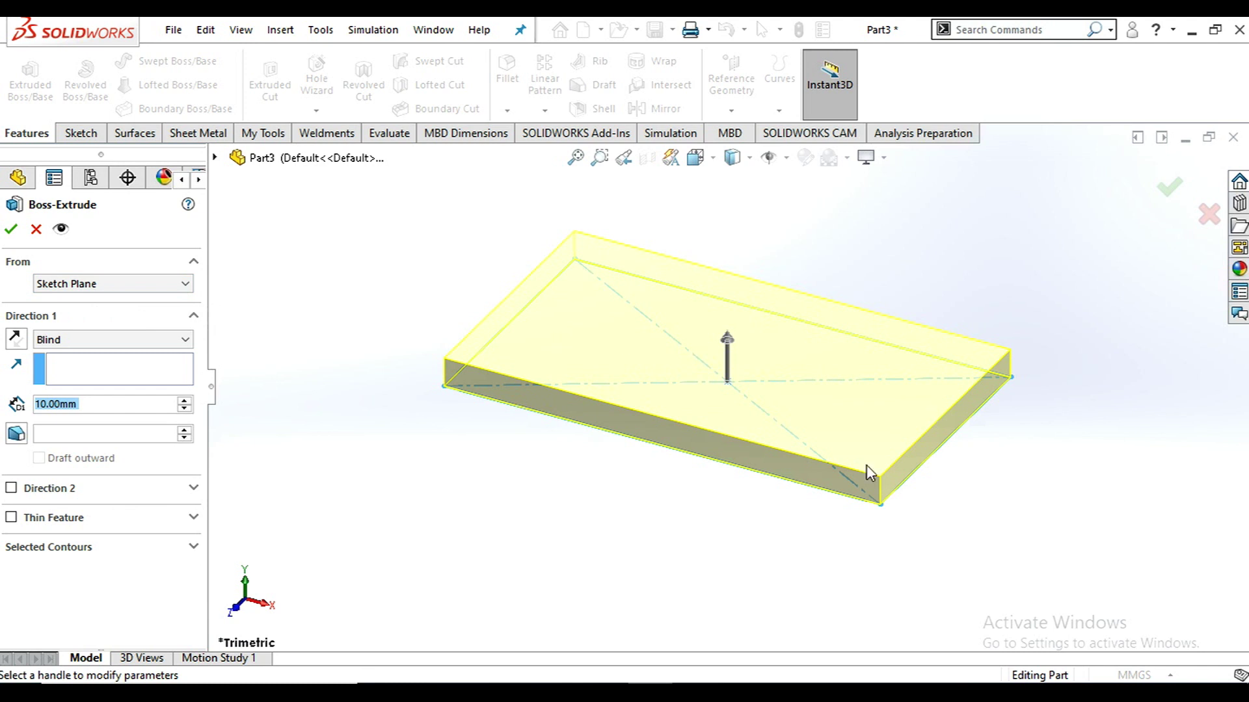
click(177, 283)
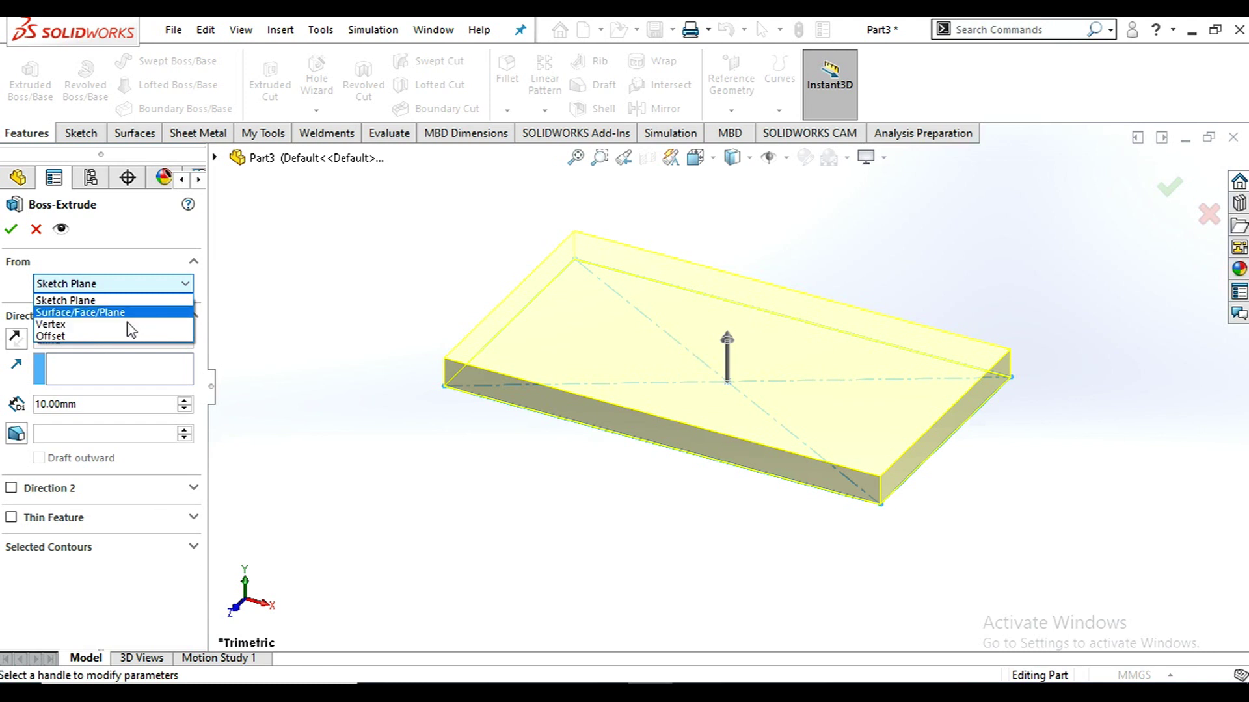
click(92, 334)
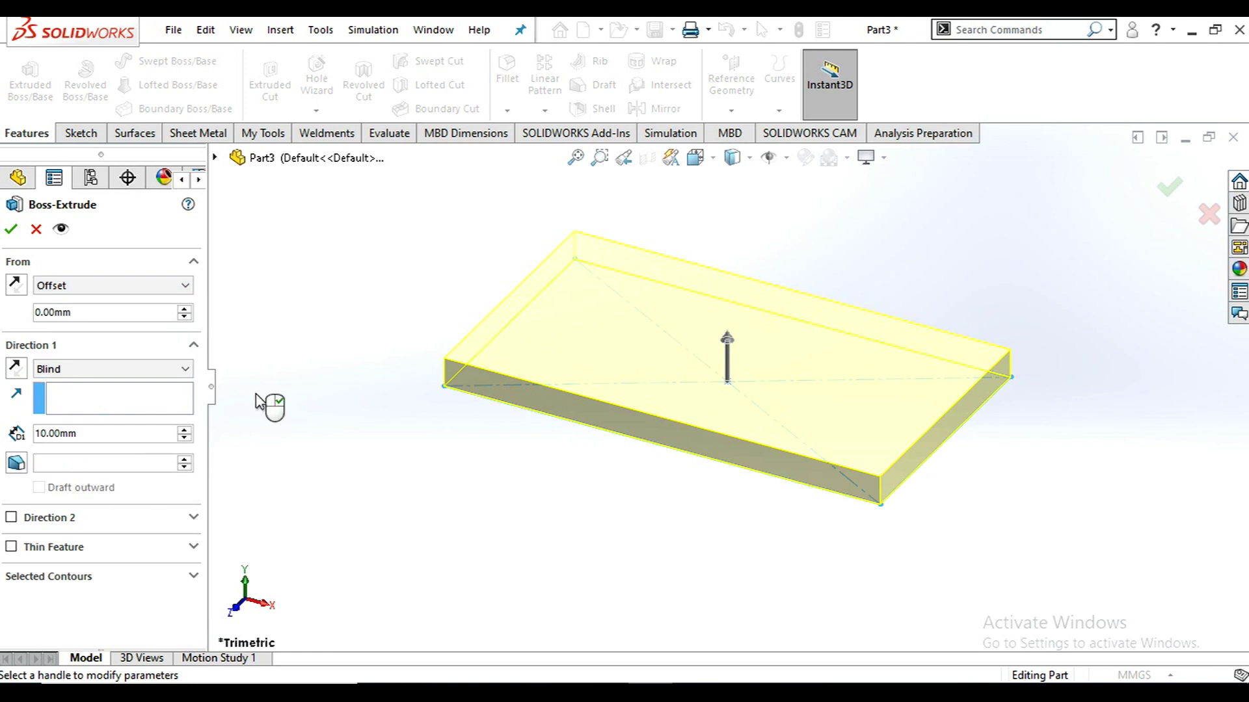
drag(87, 312, 6, 297)
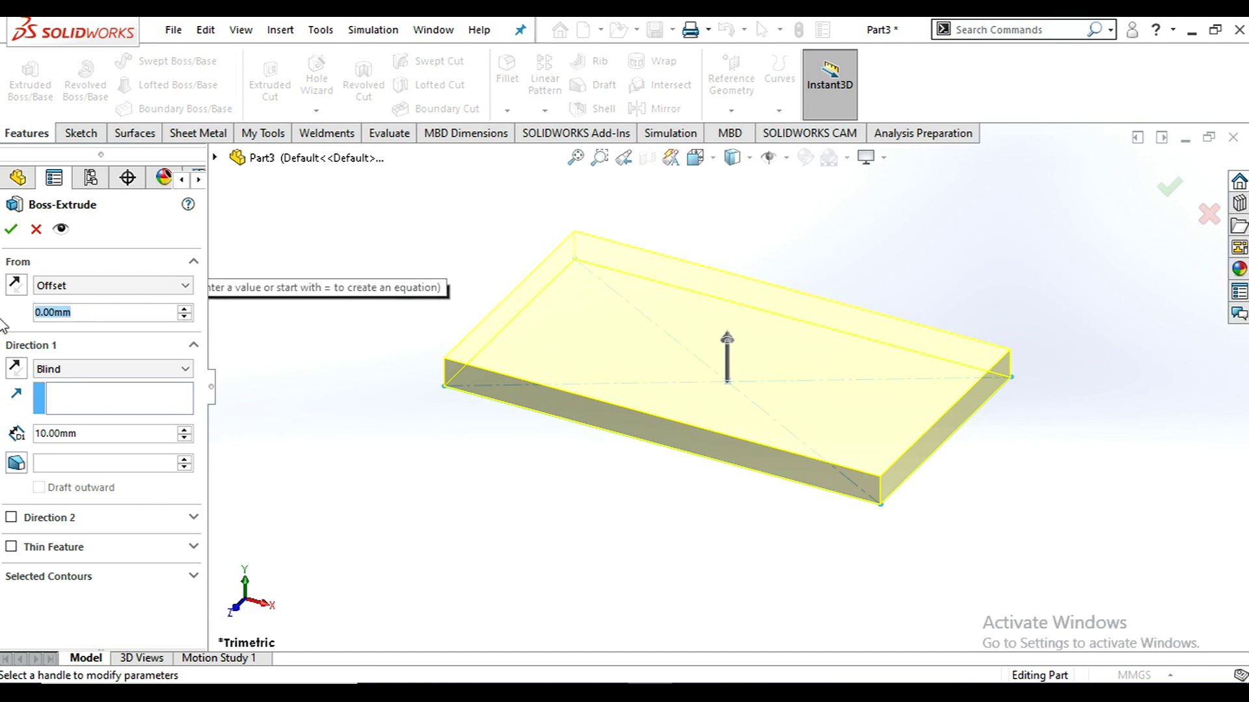
text(5)
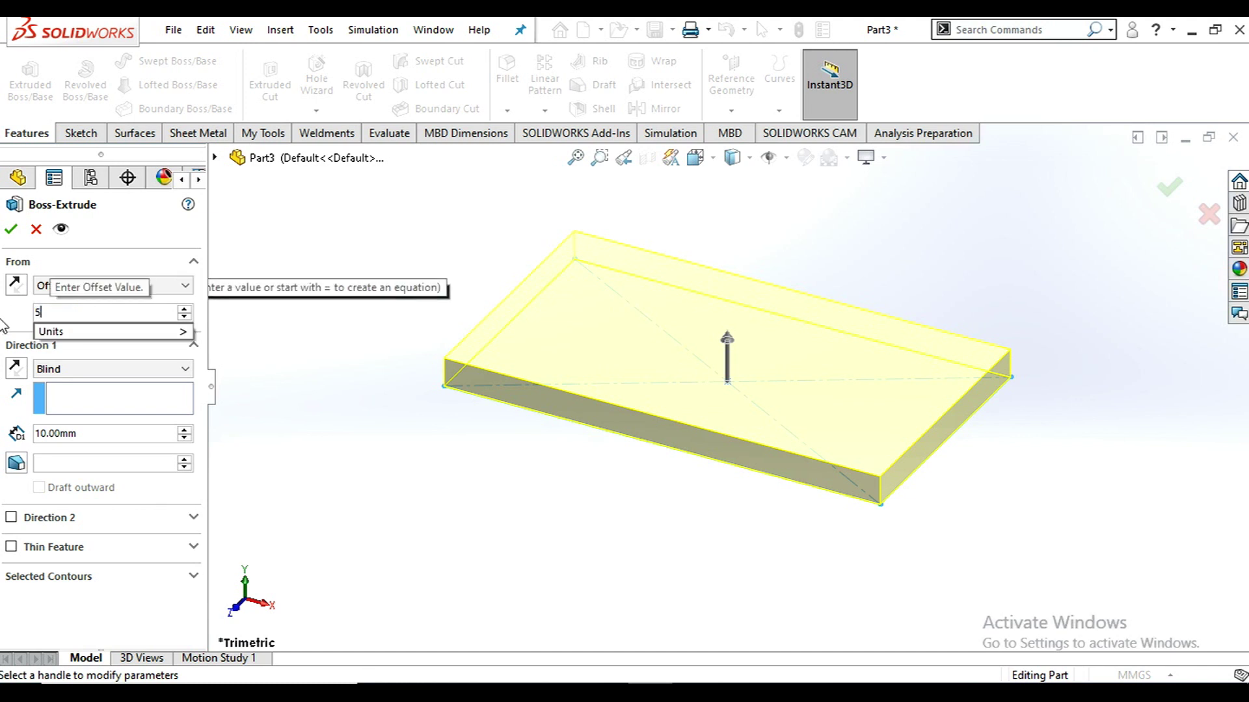
key(Return)
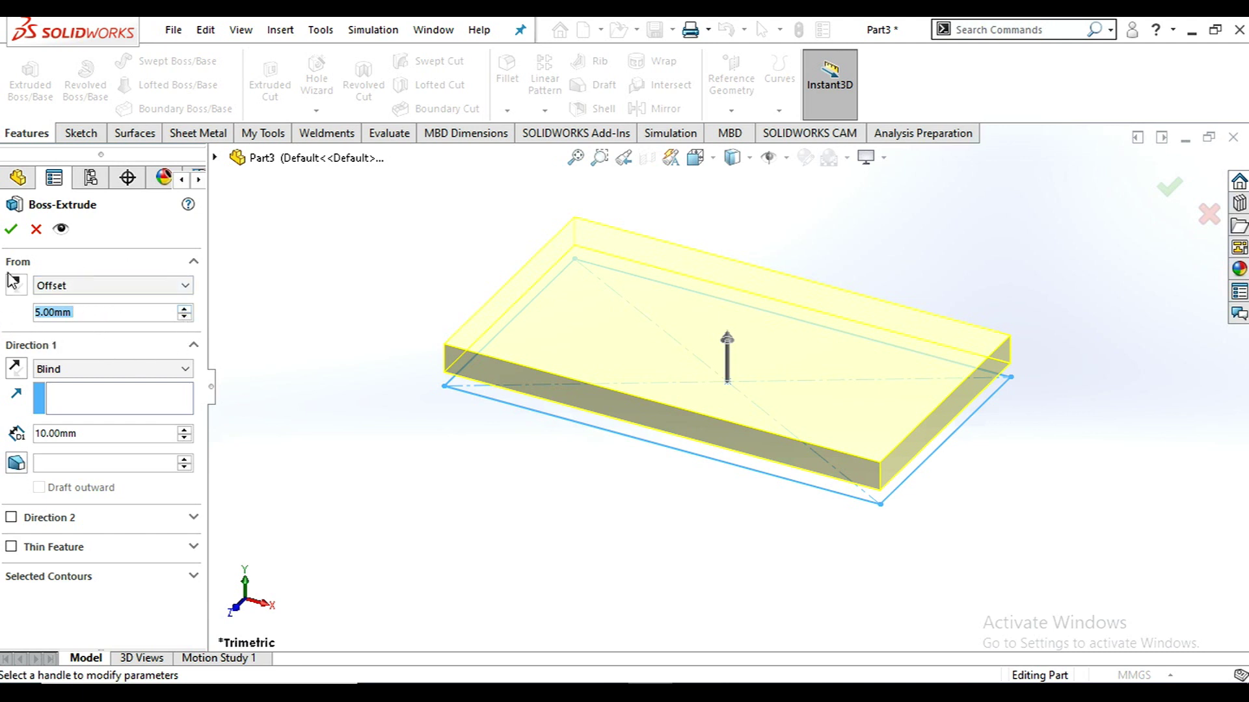
Set the extrusion's start offset to 10 mm.
scroll(531, 332, down, 2)
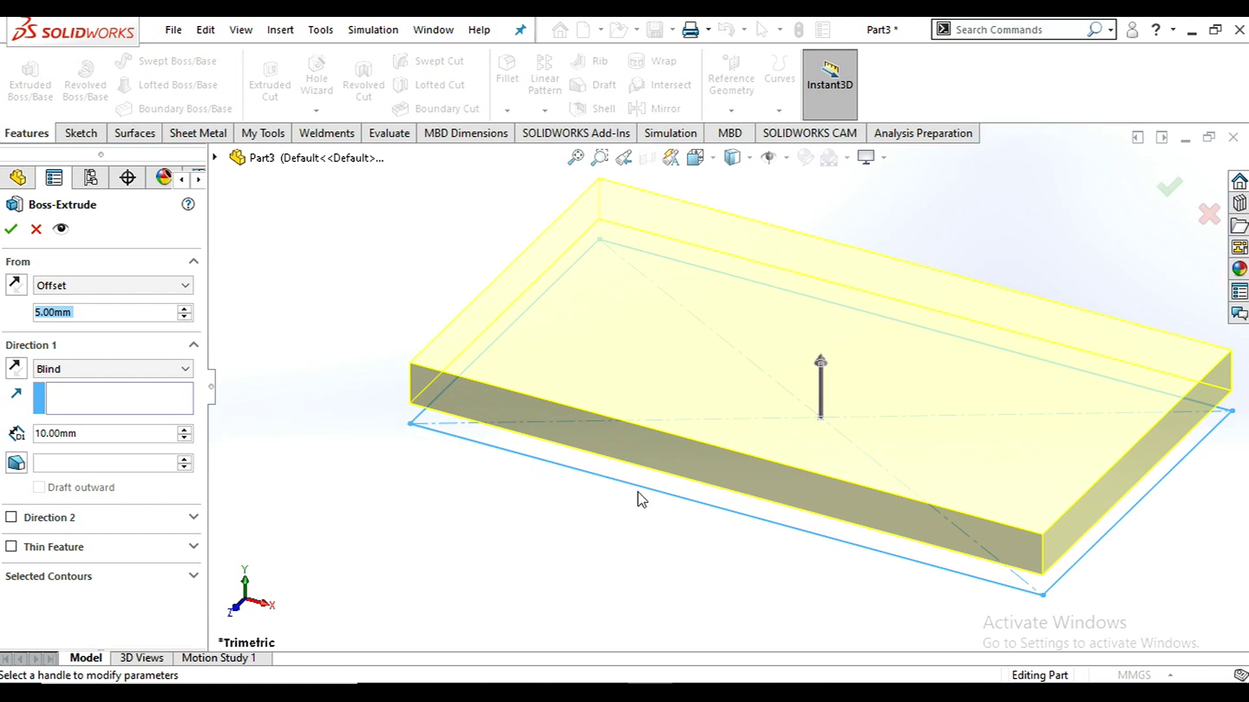
middle_drag(641, 501, 688, 437)
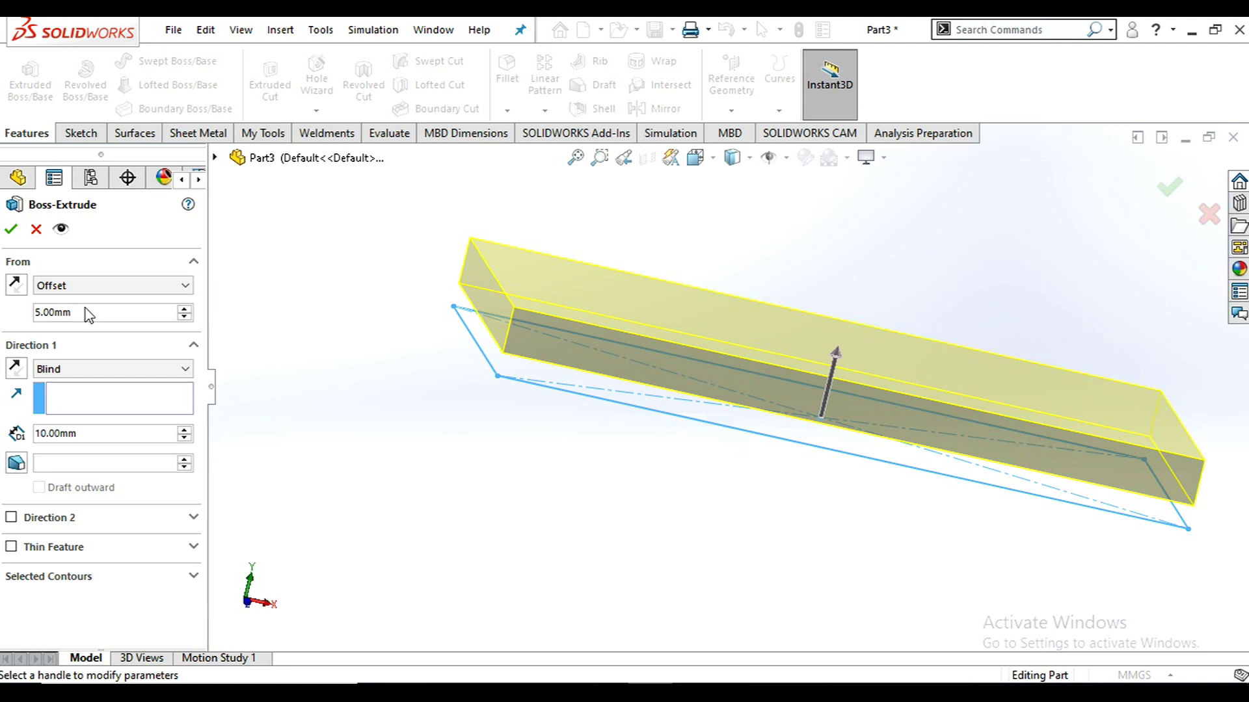
drag(76, 314, 2, 319)
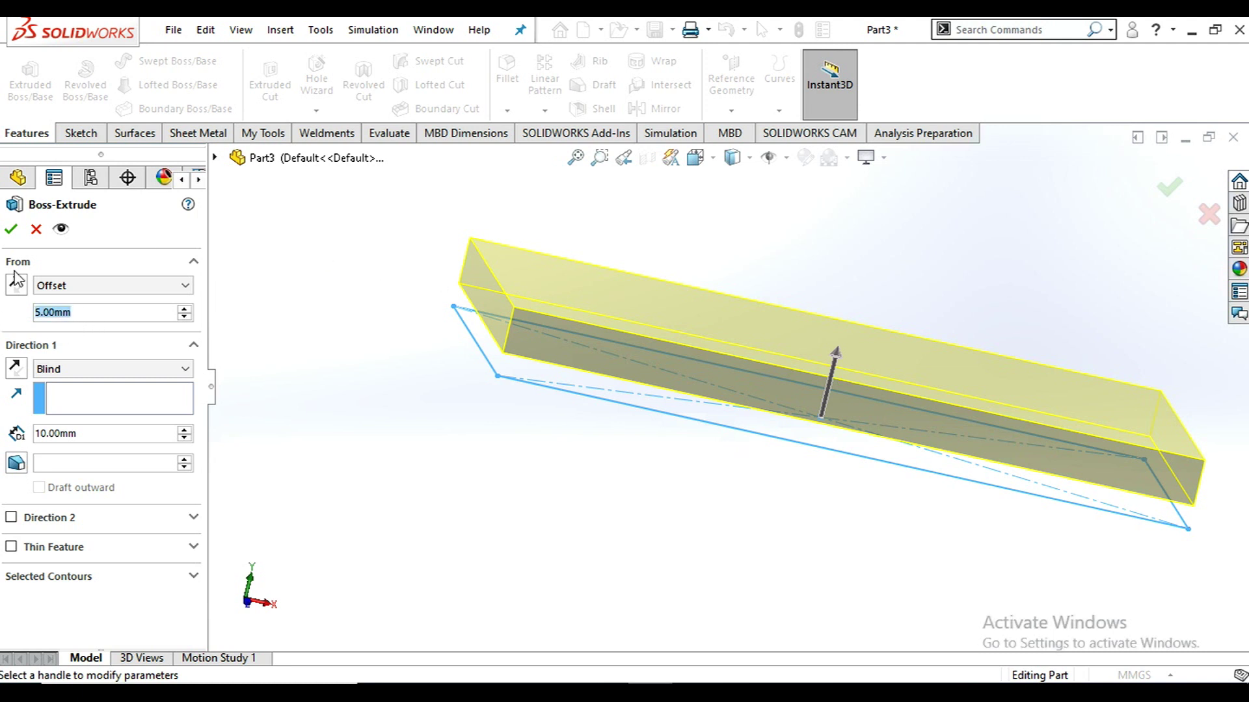
text(10)
key(Return)
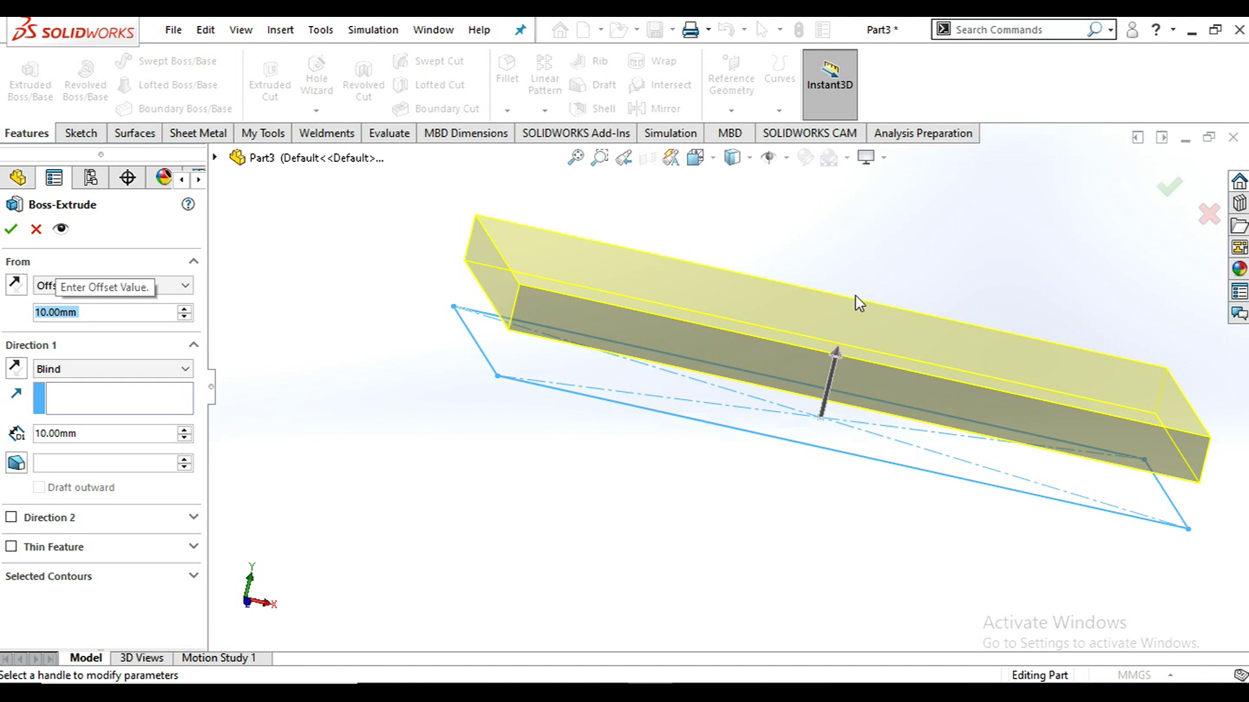
Reverse the extrusion's start offset to the other side of the sketch plane and flip it back.
click(15, 284)
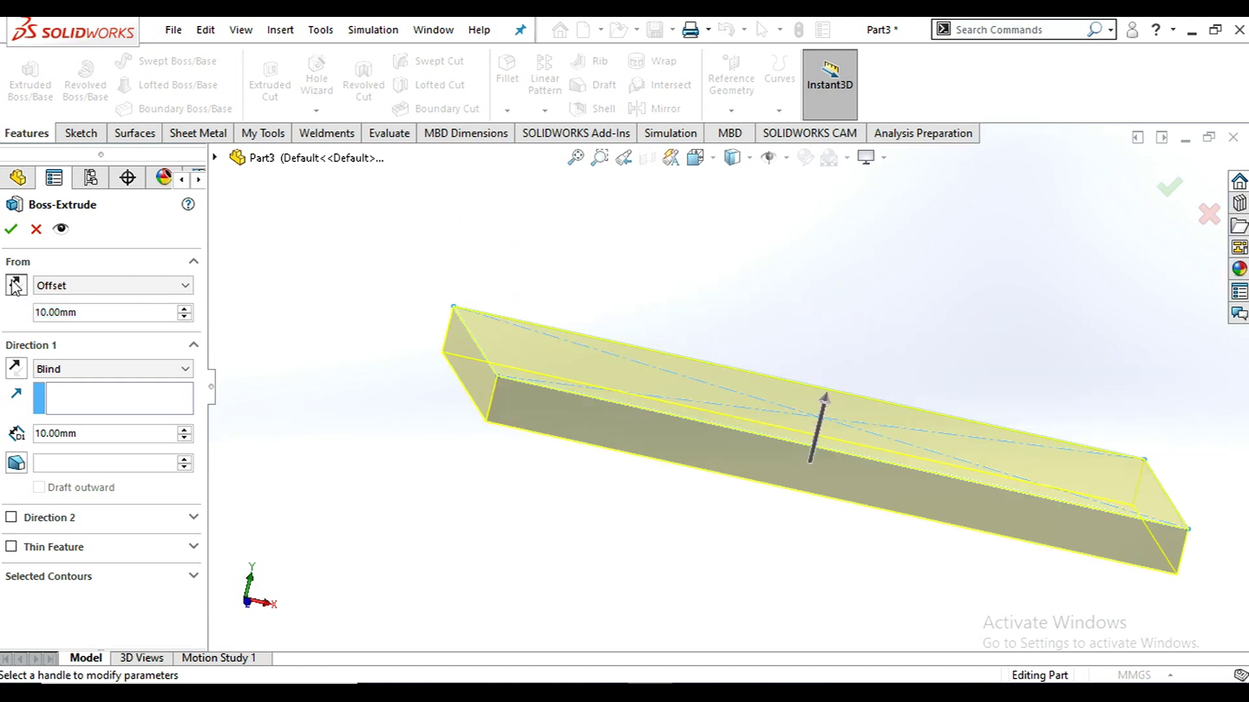
middle_drag(728, 501, 705, 482)
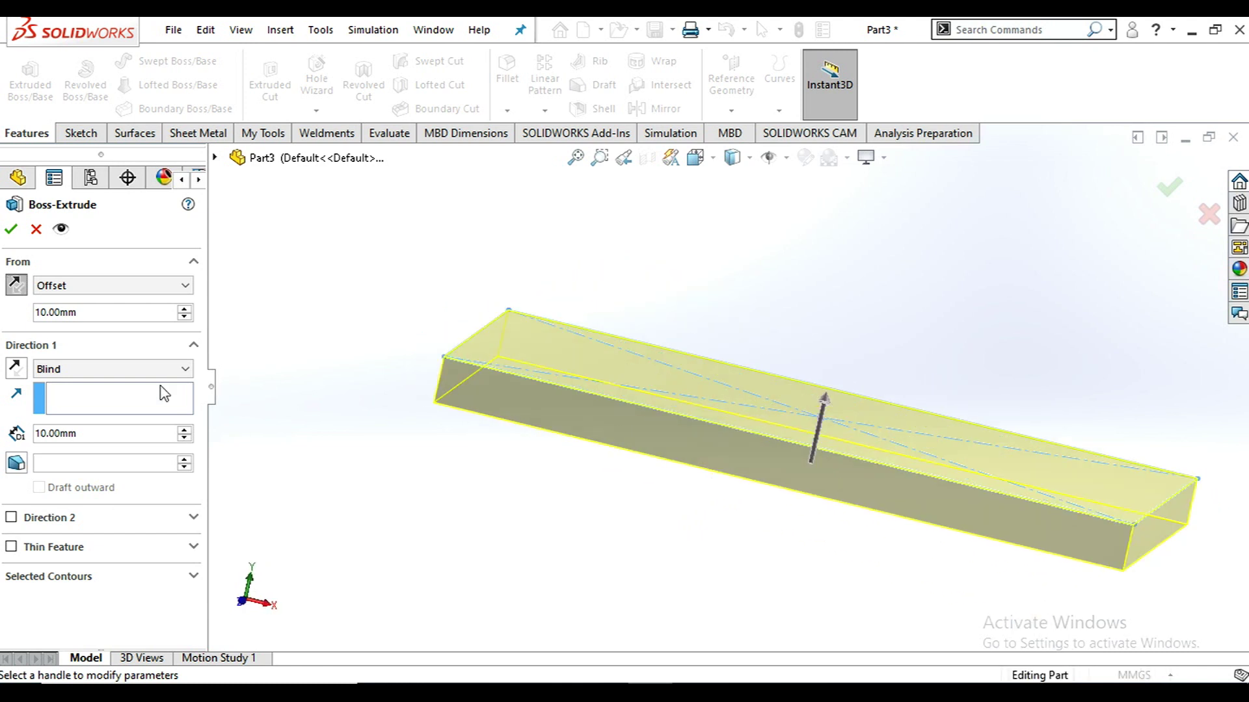
click(16, 285)
mouse_move(782, 404)
middle_down()
mouse_move(832, 457)
mouse_move(873, 440)
mouse_move(852, 482)
middle_up()
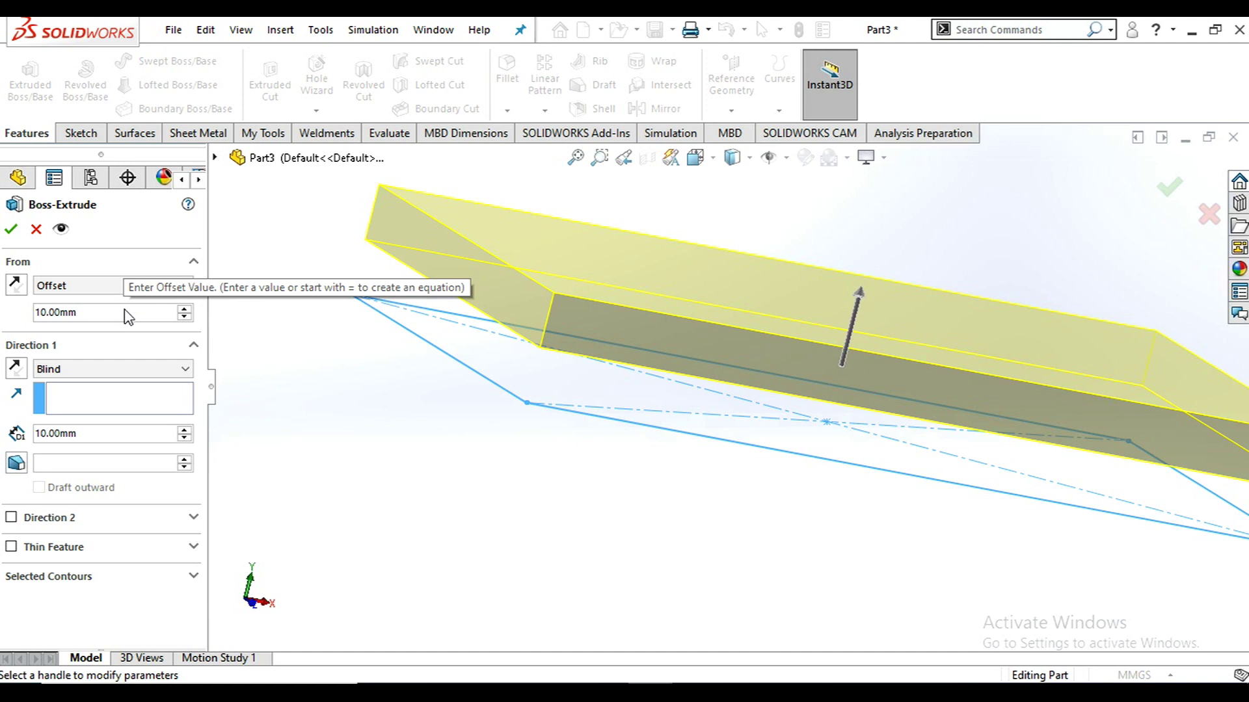
Set the extrusion to start from the sketch plane with a blind depth of 25 mm.
click(85, 286)
click(65, 297)
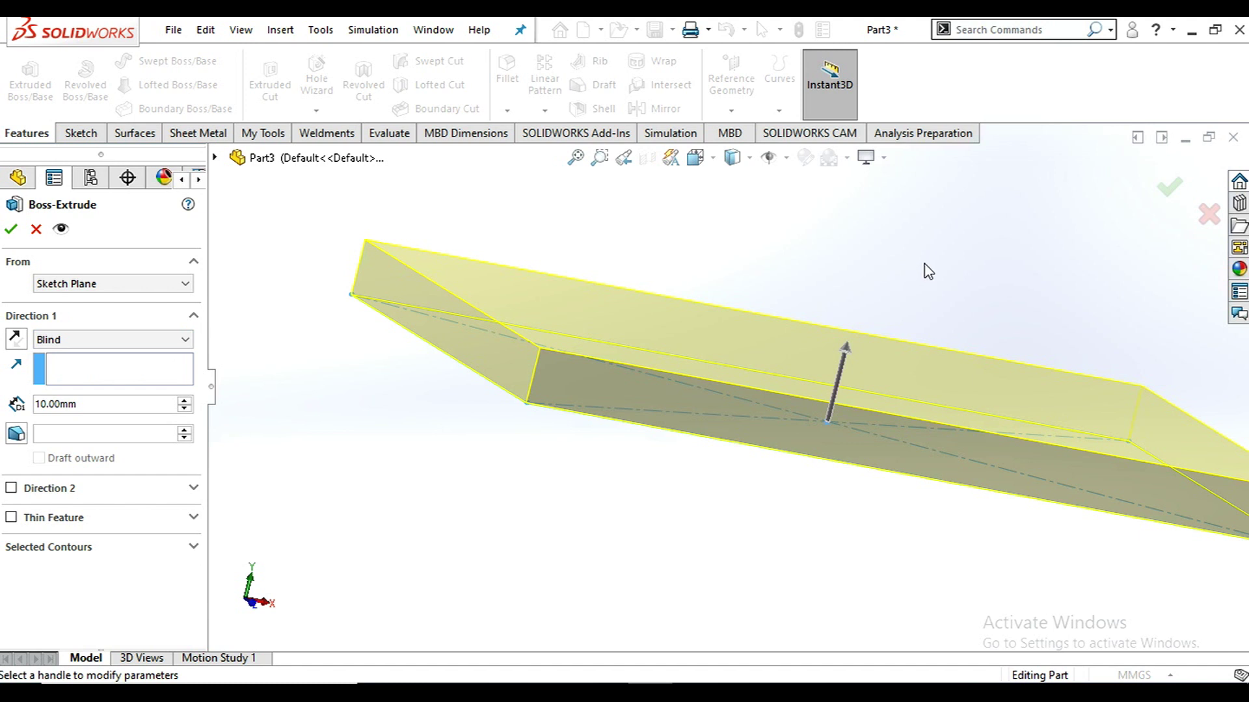
double_click(65, 404)
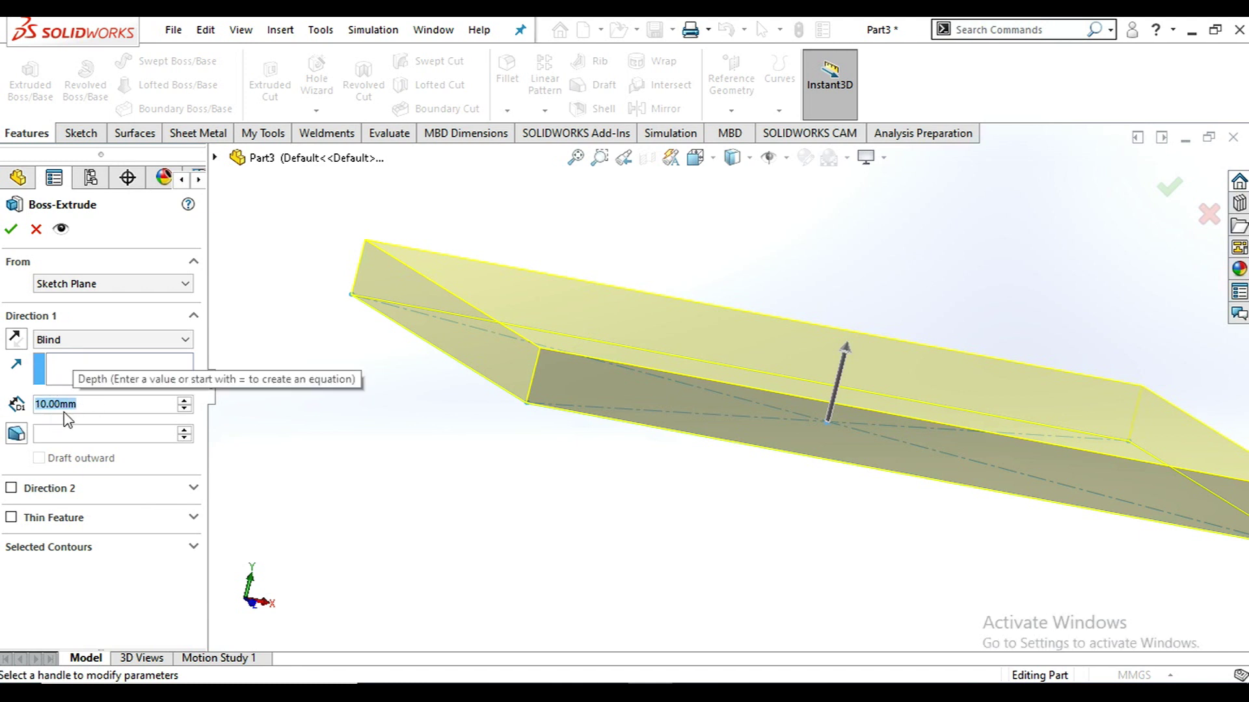
text(25)
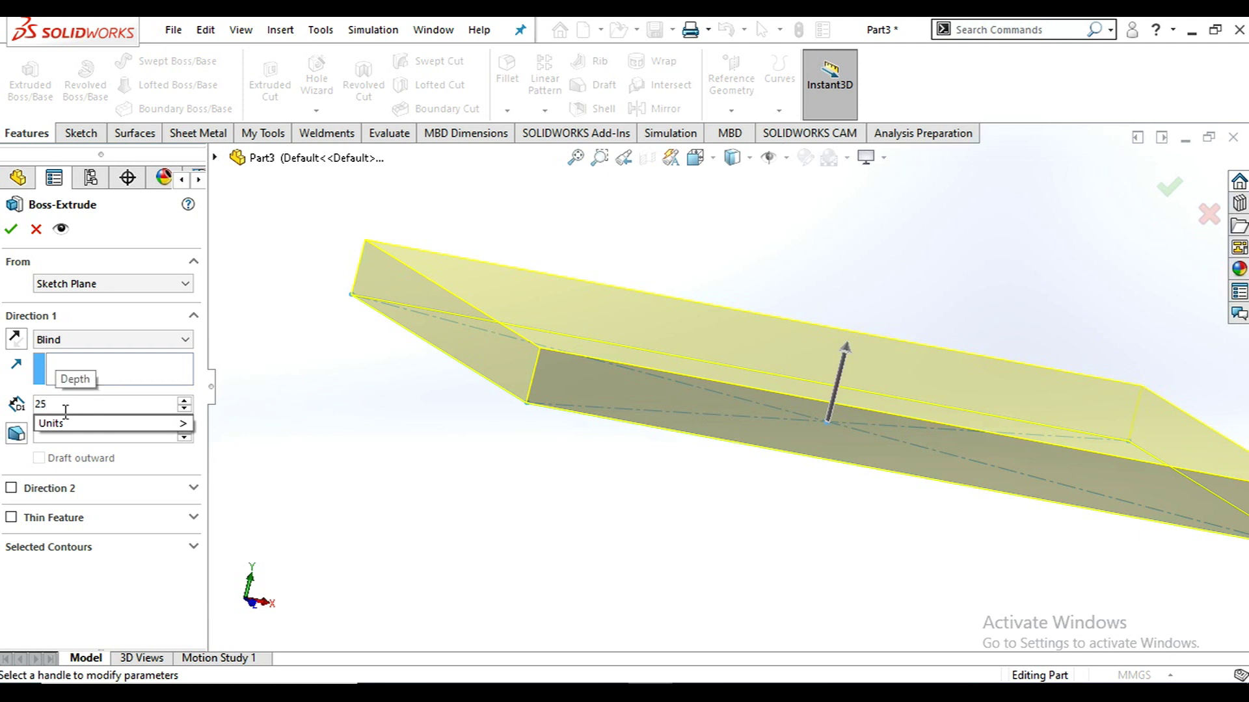
key(Return)
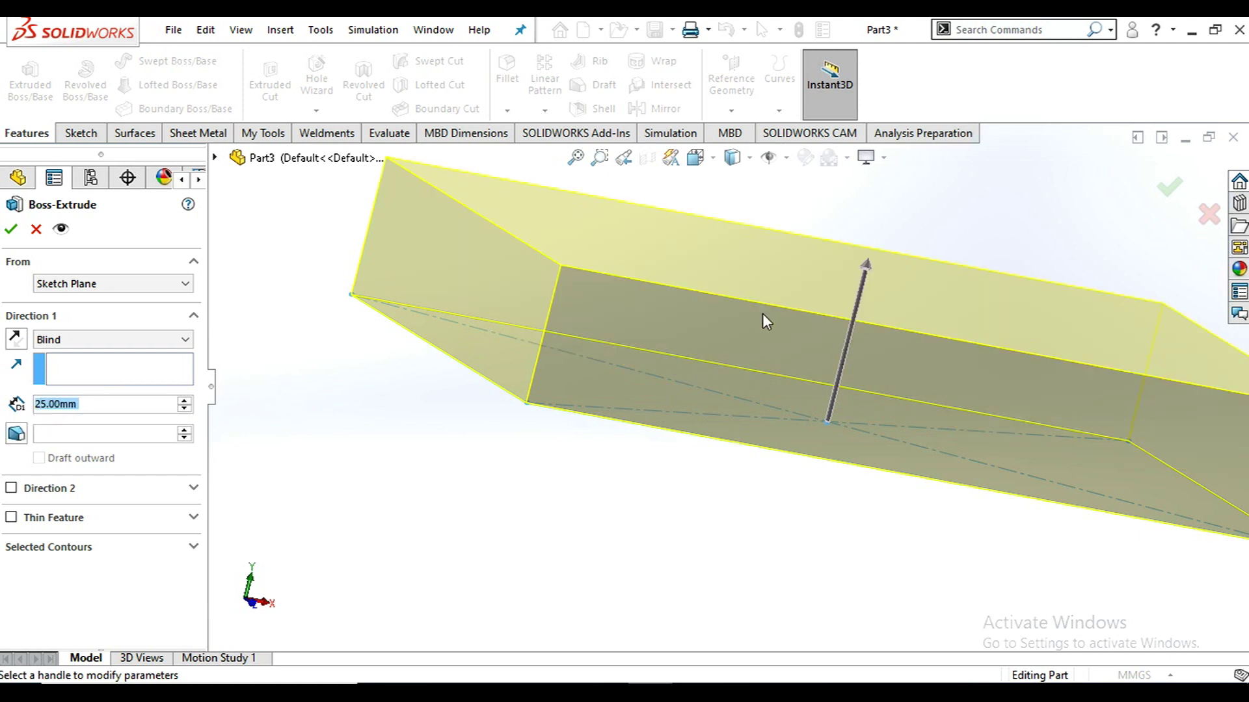
scroll(744, 385, up, 1)
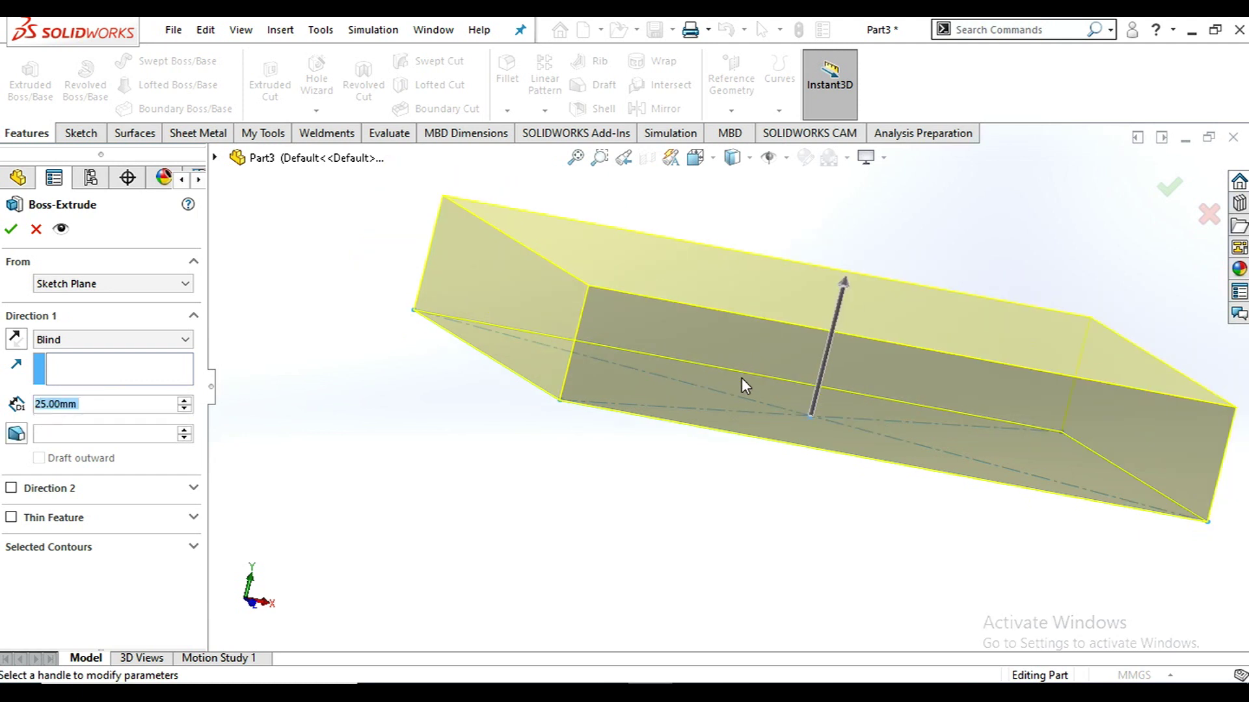
middle_drag(867, 440, 842, 365)
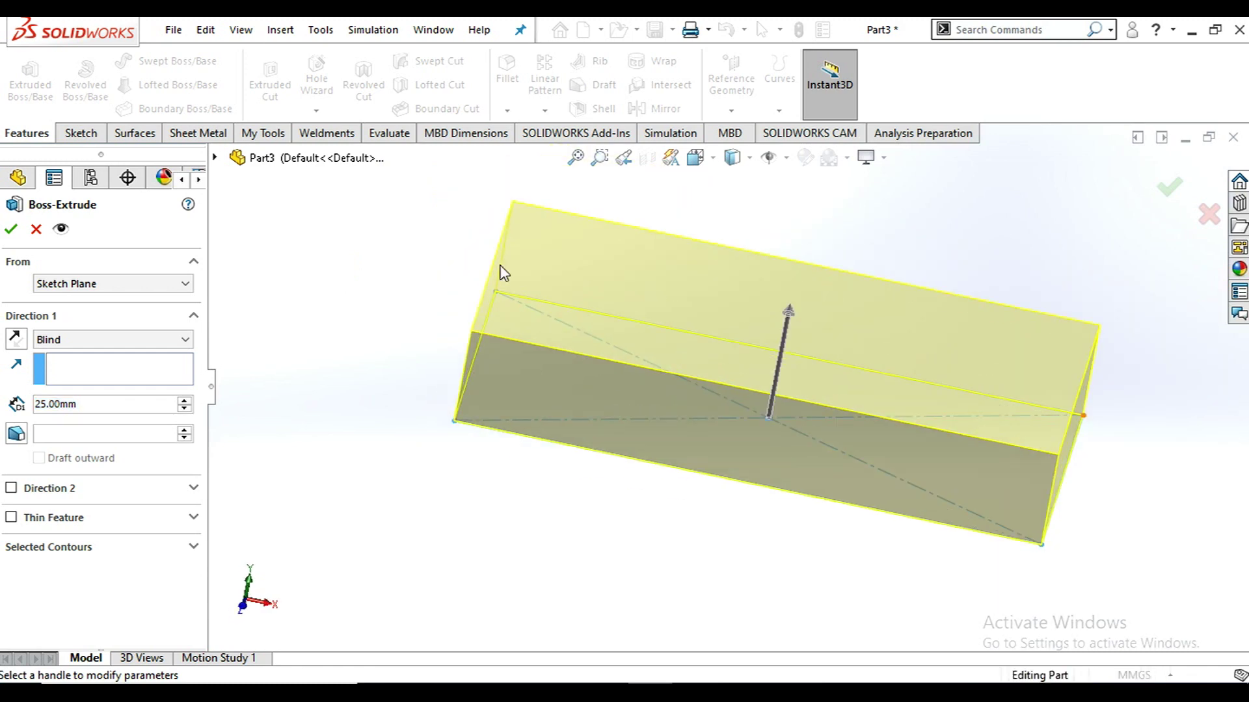
click(16, 435)
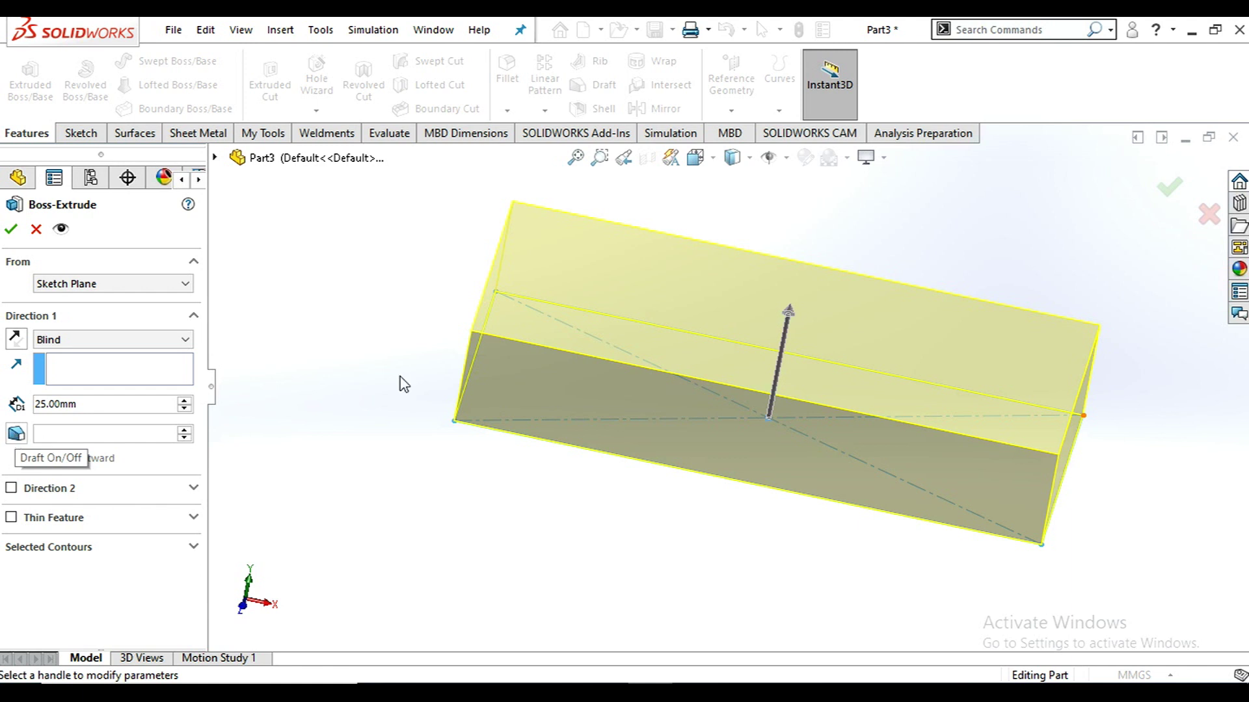
mouse_move(594, 435)
middle_down()
mouse_move(636, 345)
mouse_move(635, 399)
mouse_move(596, 420)
middle_up()
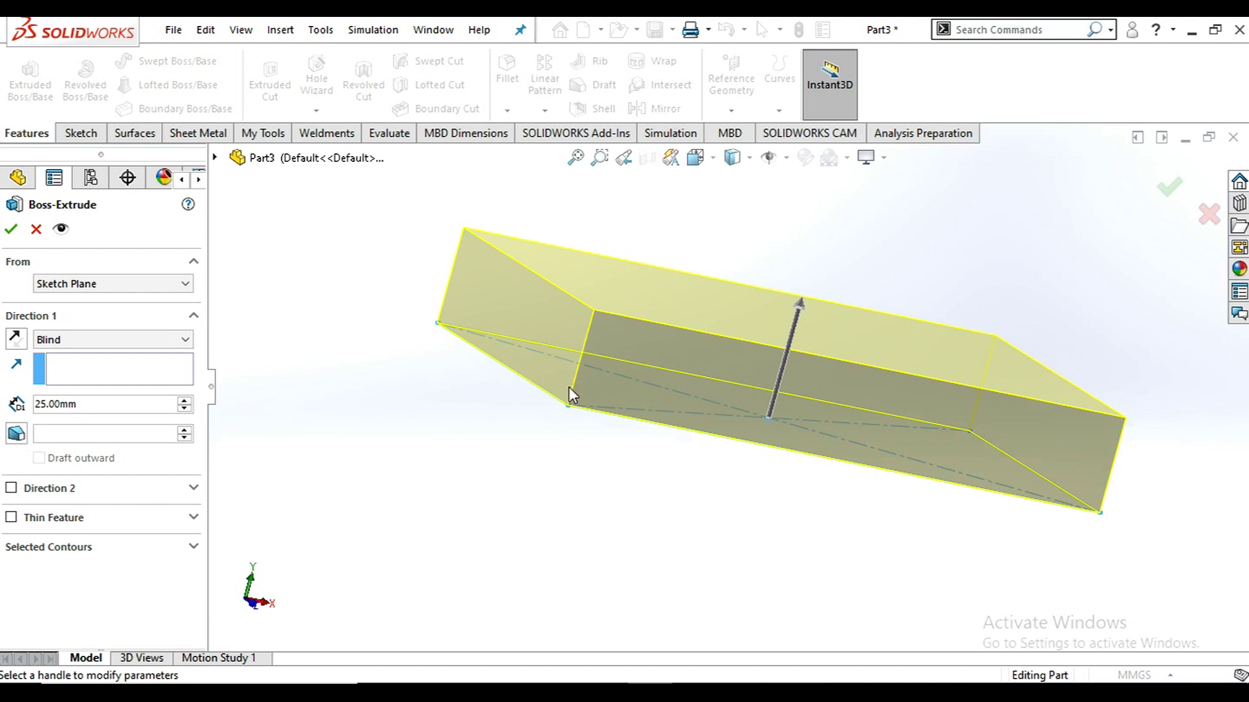
Enable draft on the first direction of the extrusion with a 10-degree draft angle.
click(17, 433)
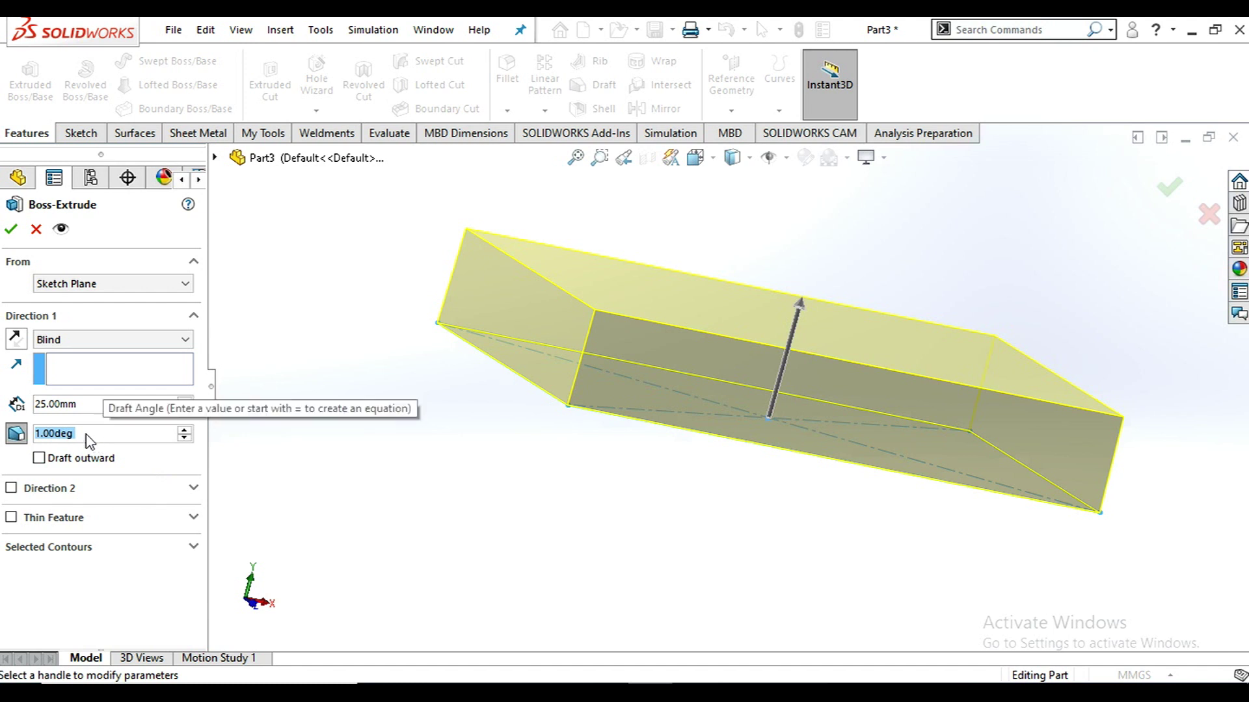
text(140)
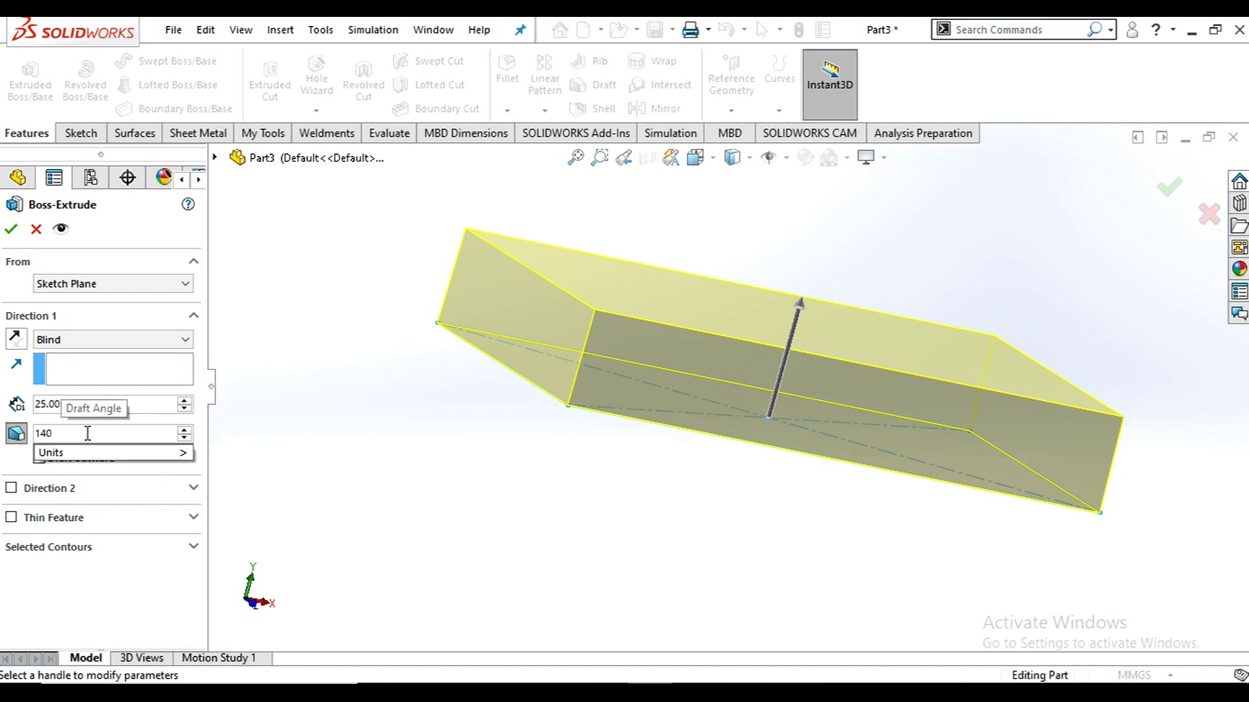
key(BackSpace)
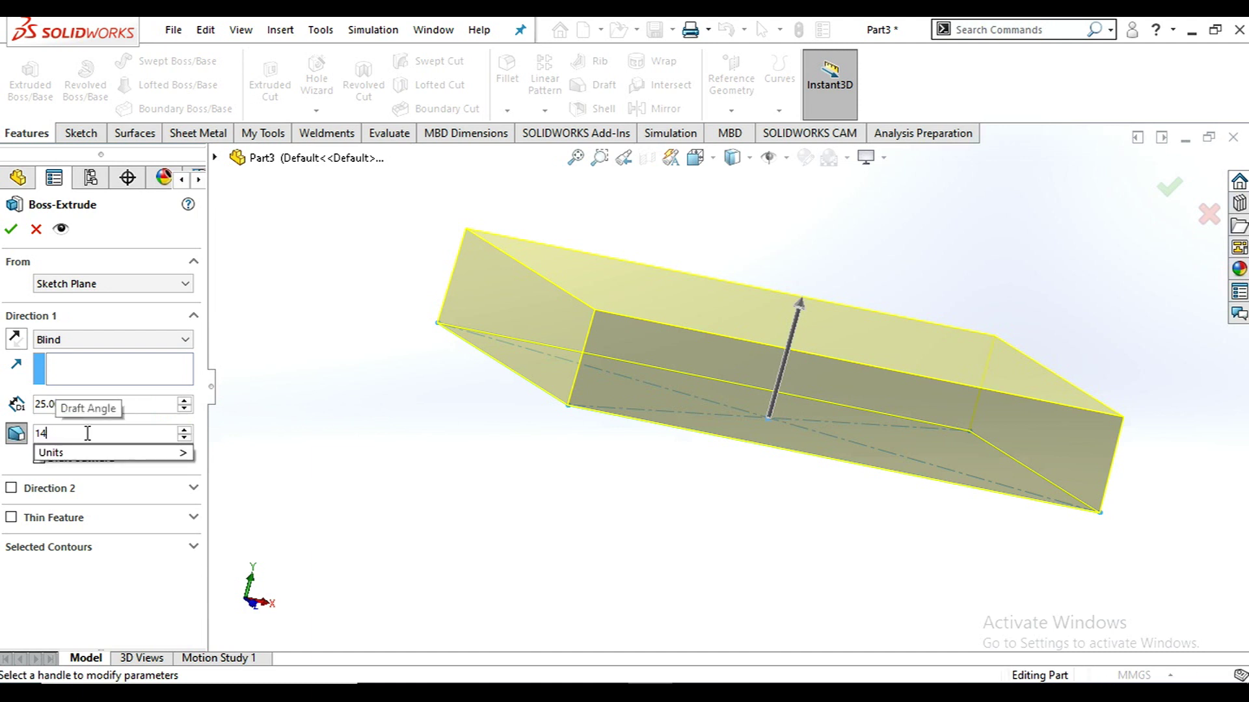
key(BackSpace)
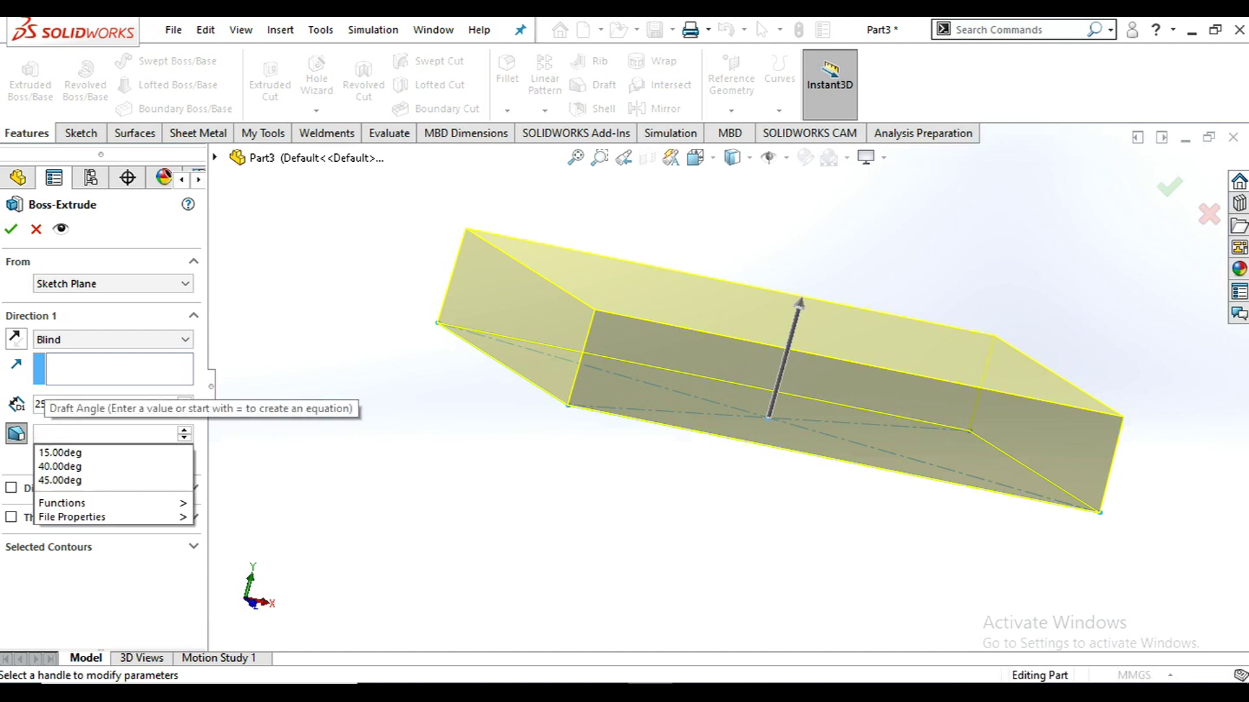
text(0)
key(Return)
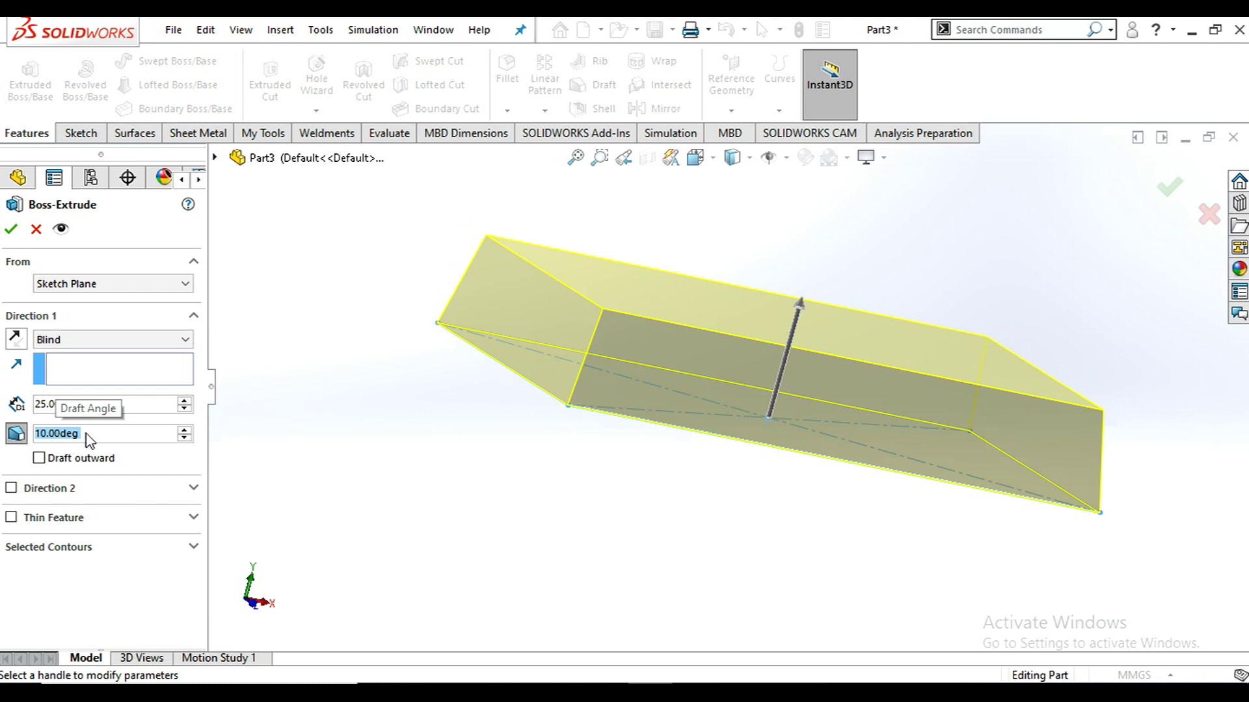
middle_drag(727, 428, 703, 408)
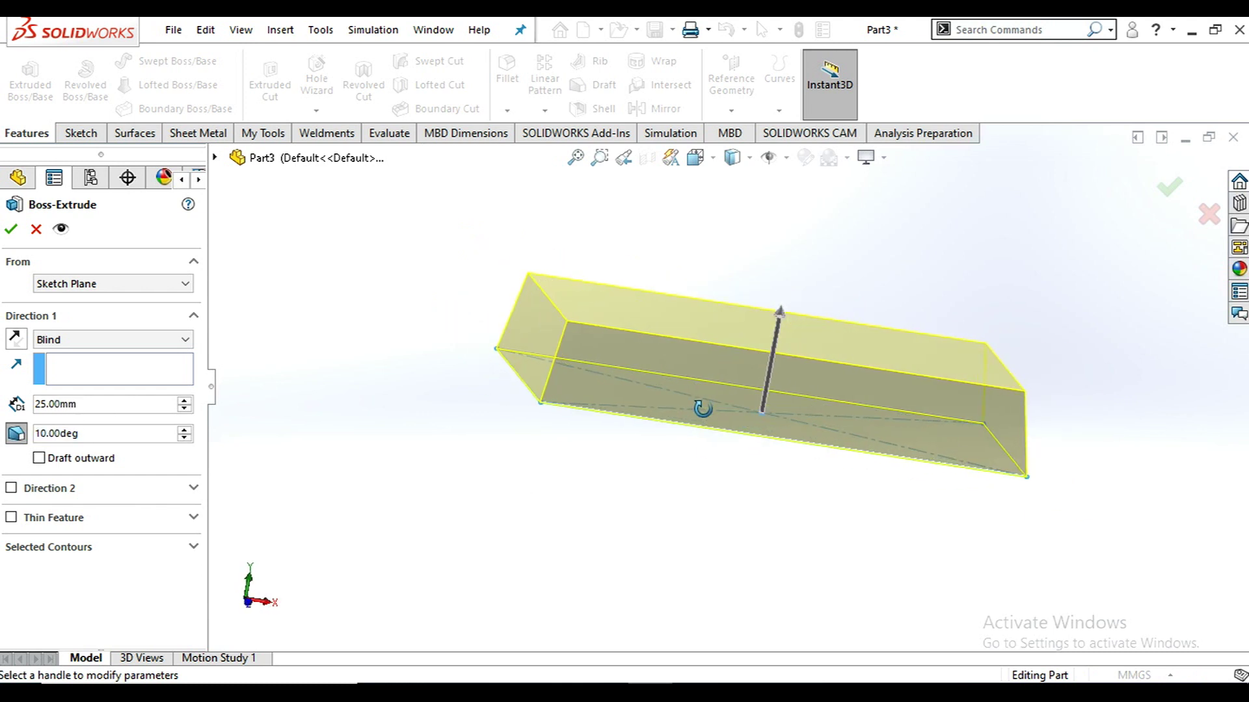
Set the blind depth of the extrusion's first direction to 50 mm and inspect the tapered sides.
drag(155, 404, 2, 394)
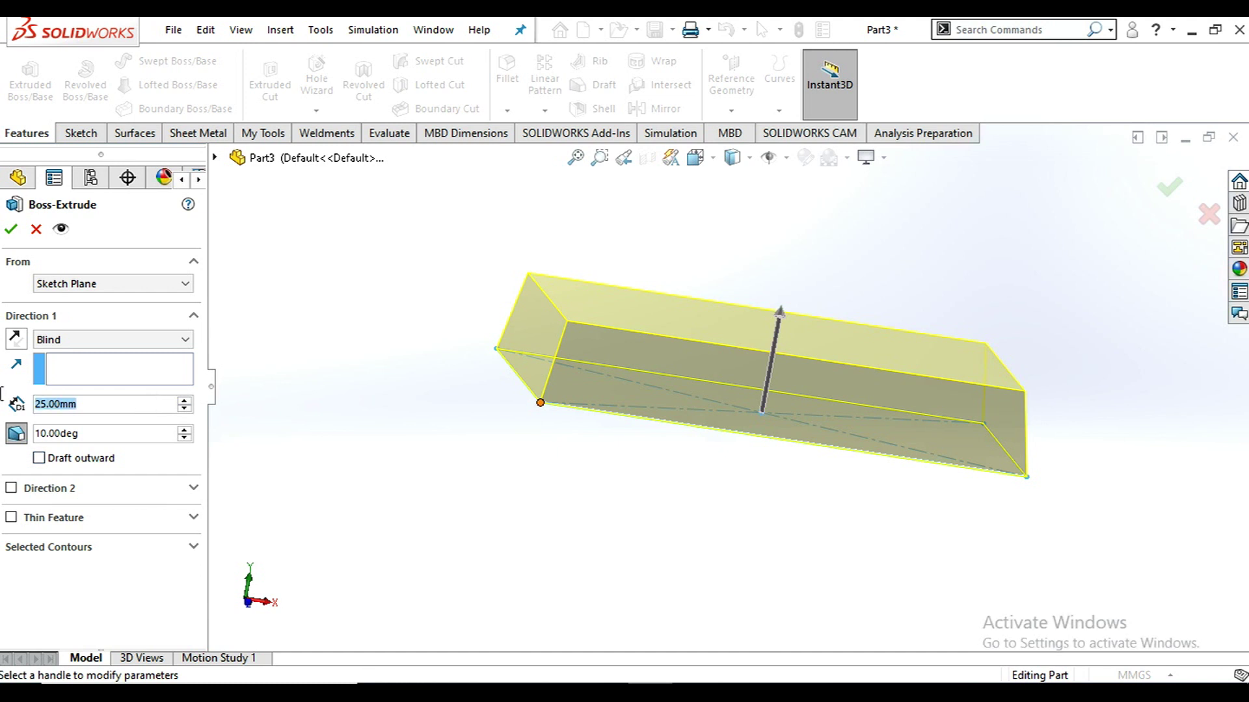
text(50)
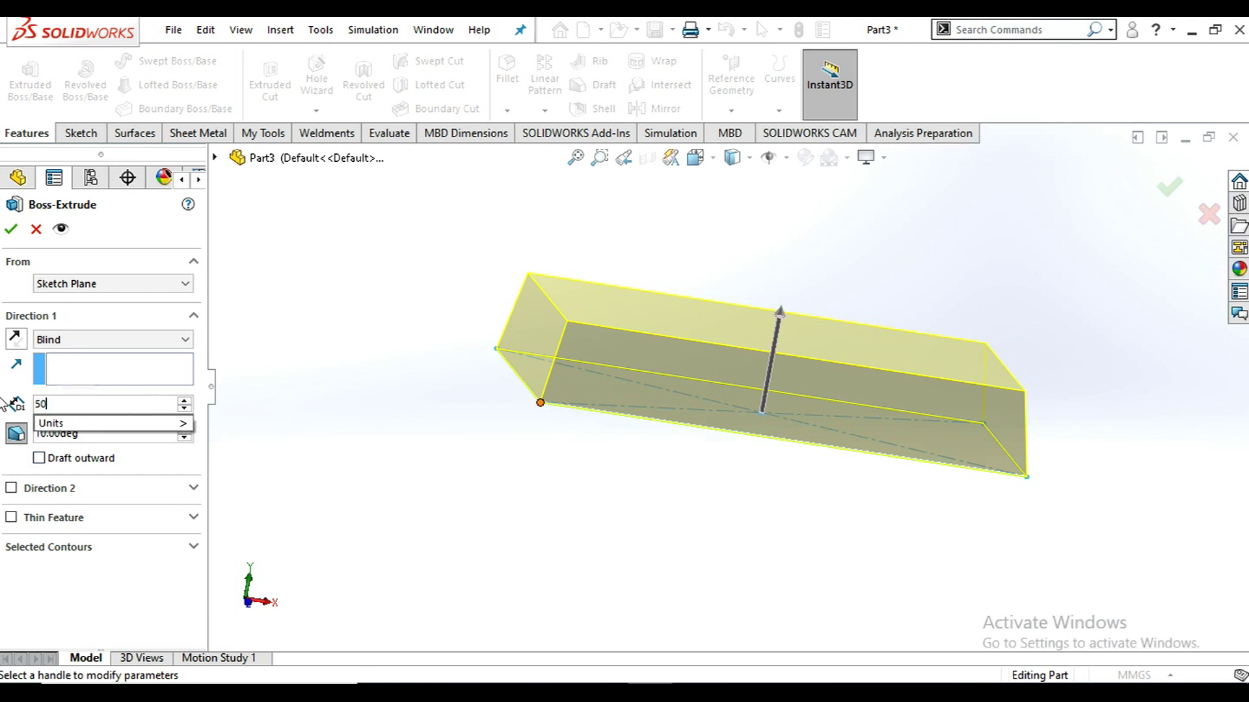
key(Return)
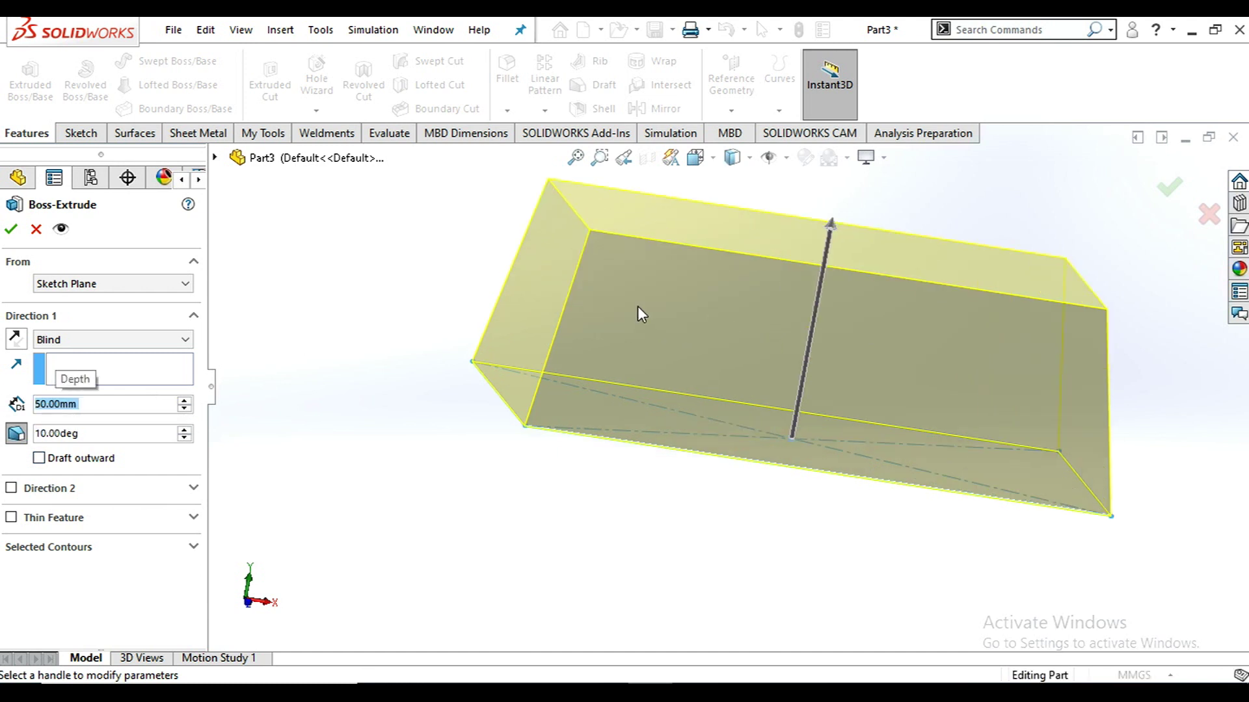
middle_drag(654, 304, 641, 267)
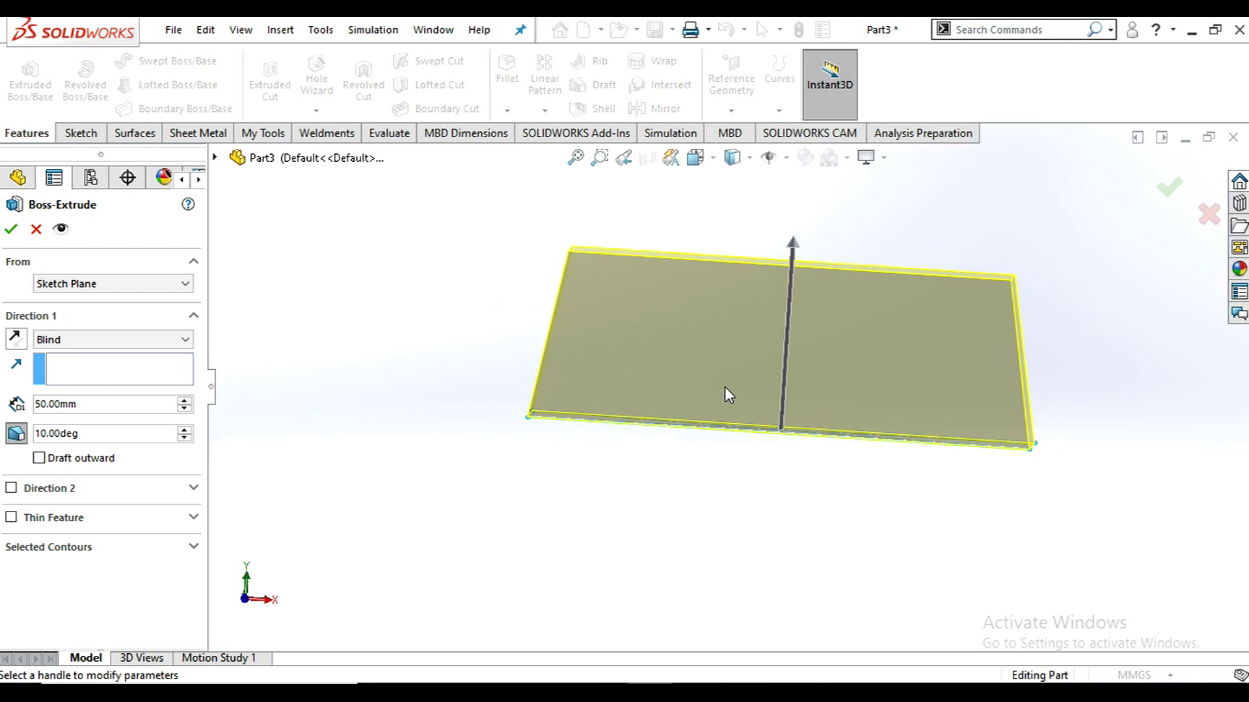
middle_drag(747, 373, 697, 390)
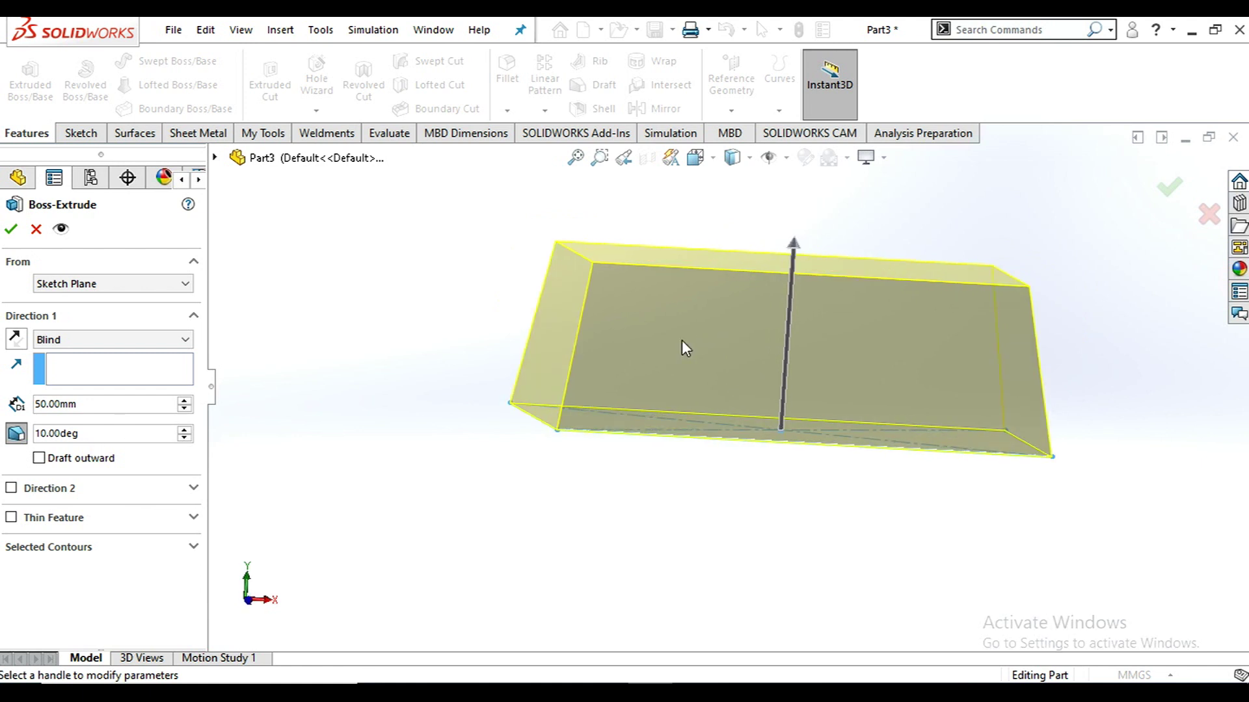
Set the draft angle of the first direction to 45 degrees and inspect the tapered preview.
double_click(95, 432)
text(45)
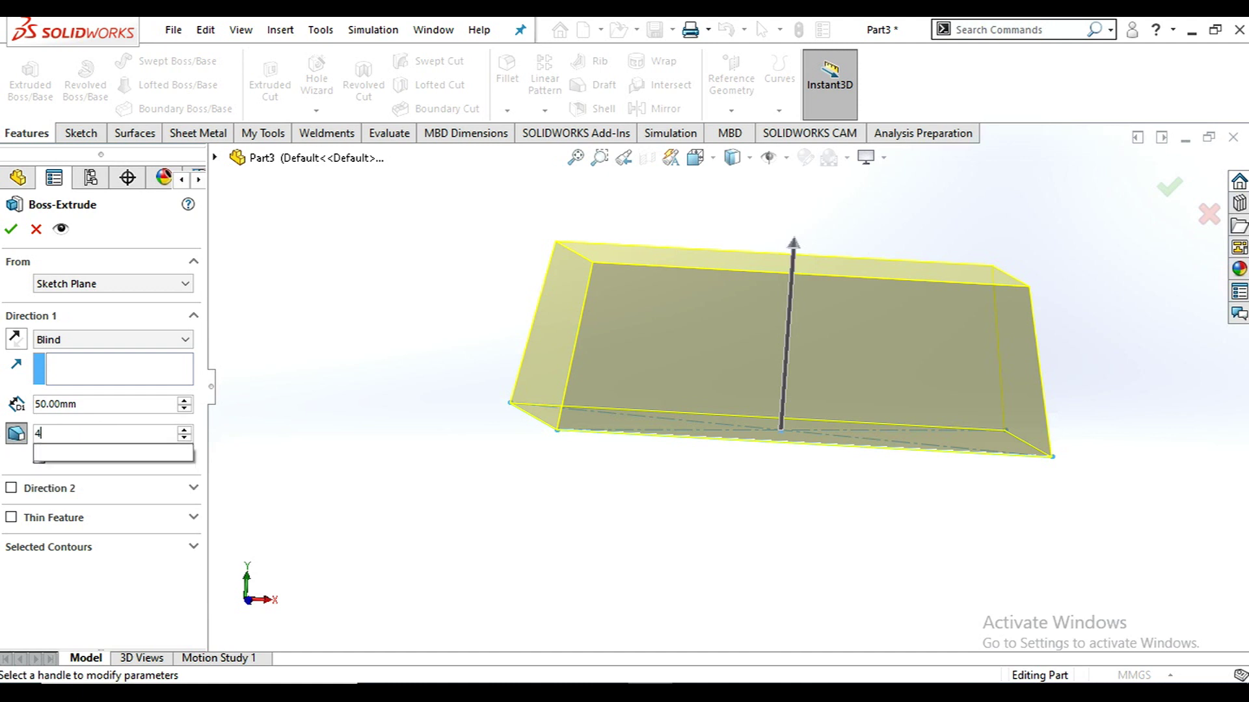
key(Return)
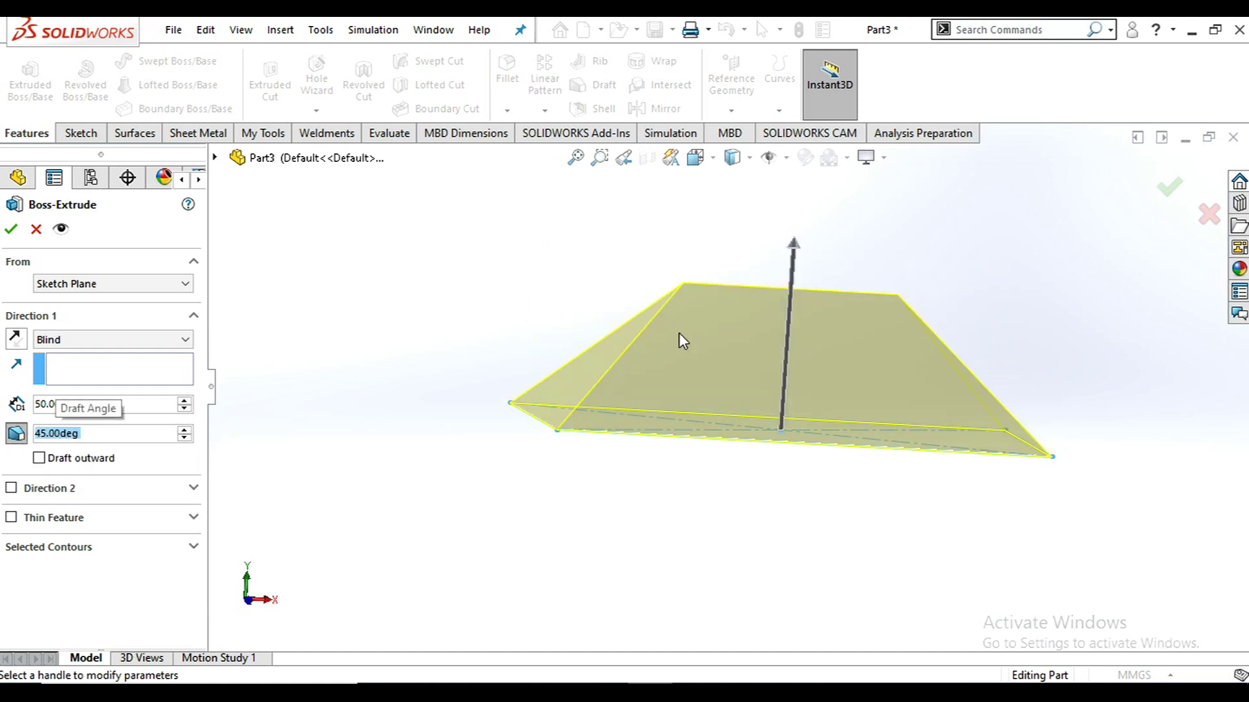
middle_drag(677, 338, 822, 260)
middle_drag(789, 301, 752, 363)
Turn off the draft on the extrusion's first direction.
double_click(101, 435)
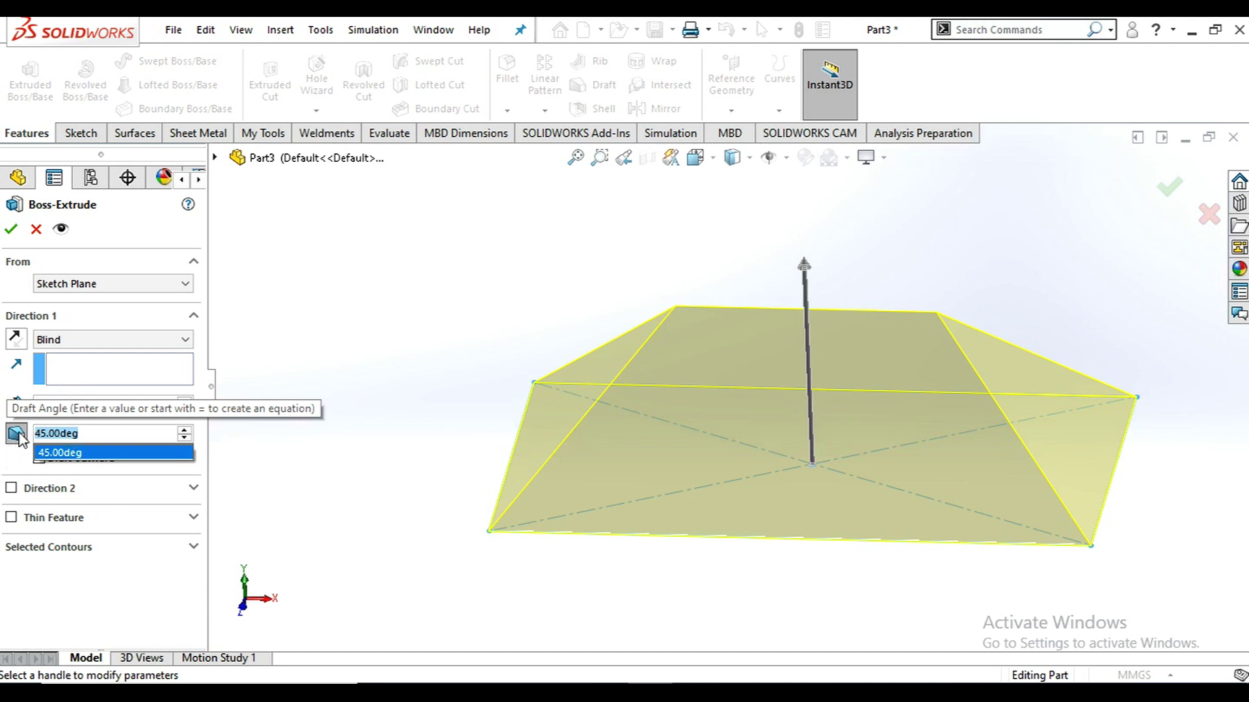
key(Return)
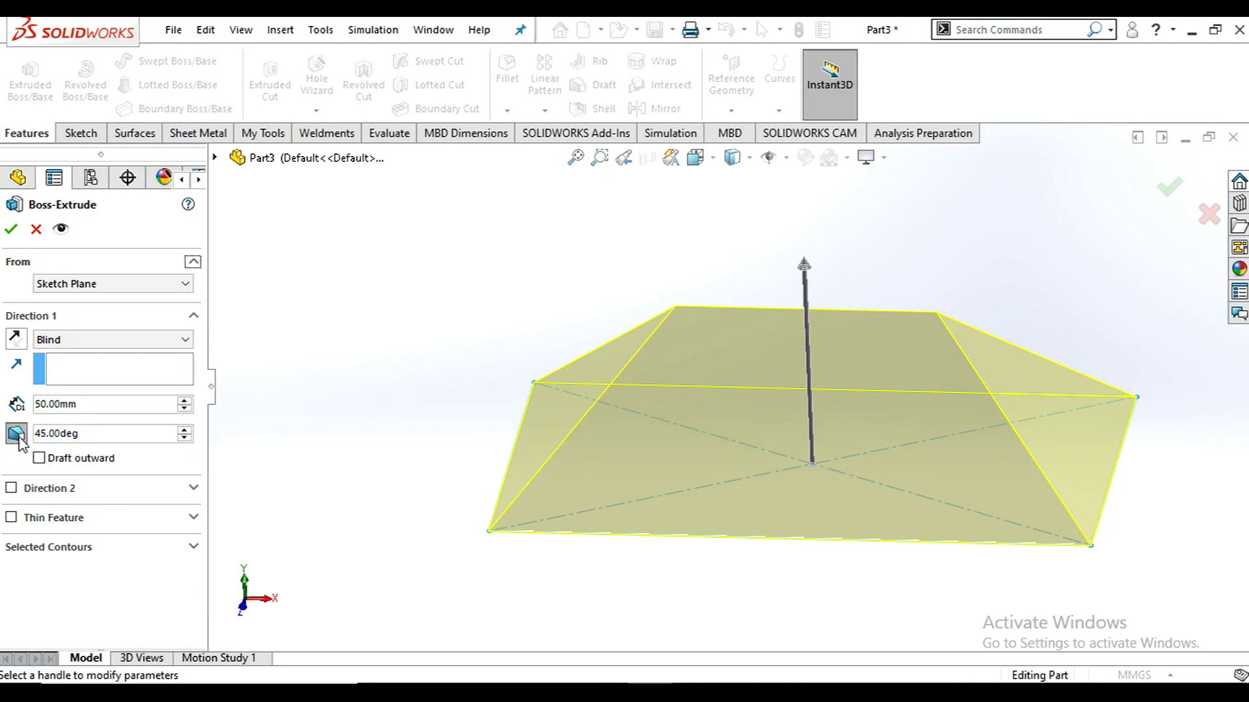
click(16, 434)
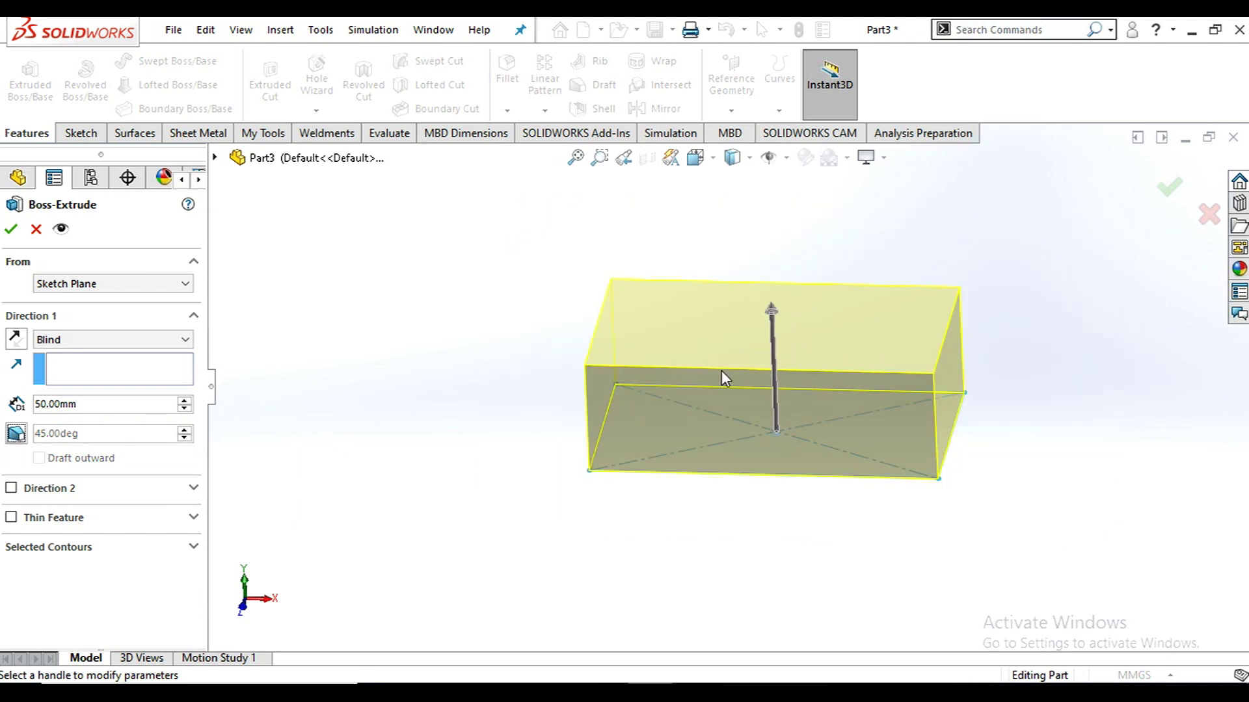
middle_drag(800, 326, 742, 356)
scroll(742, 356, up, 1)
scroll(805, 312, down, 2)
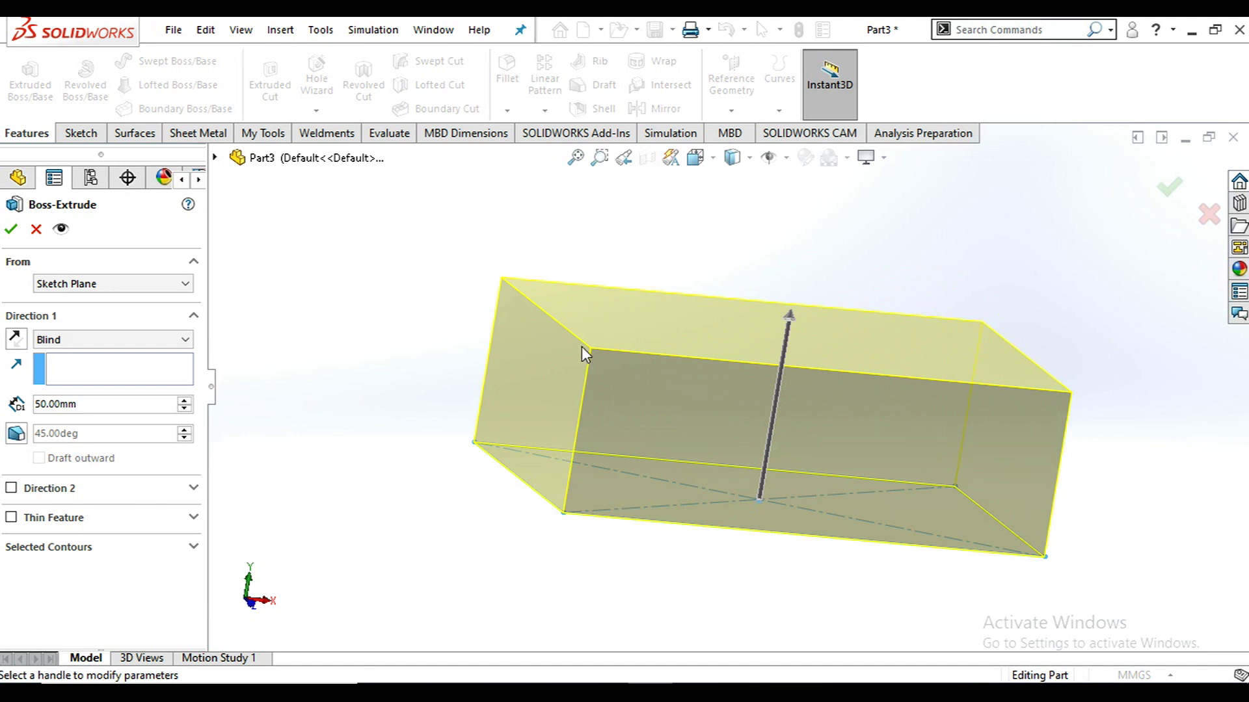
Set the blind depth of the extrusion's first direction to 25 mm.
drag(84, 404, 2, 402)
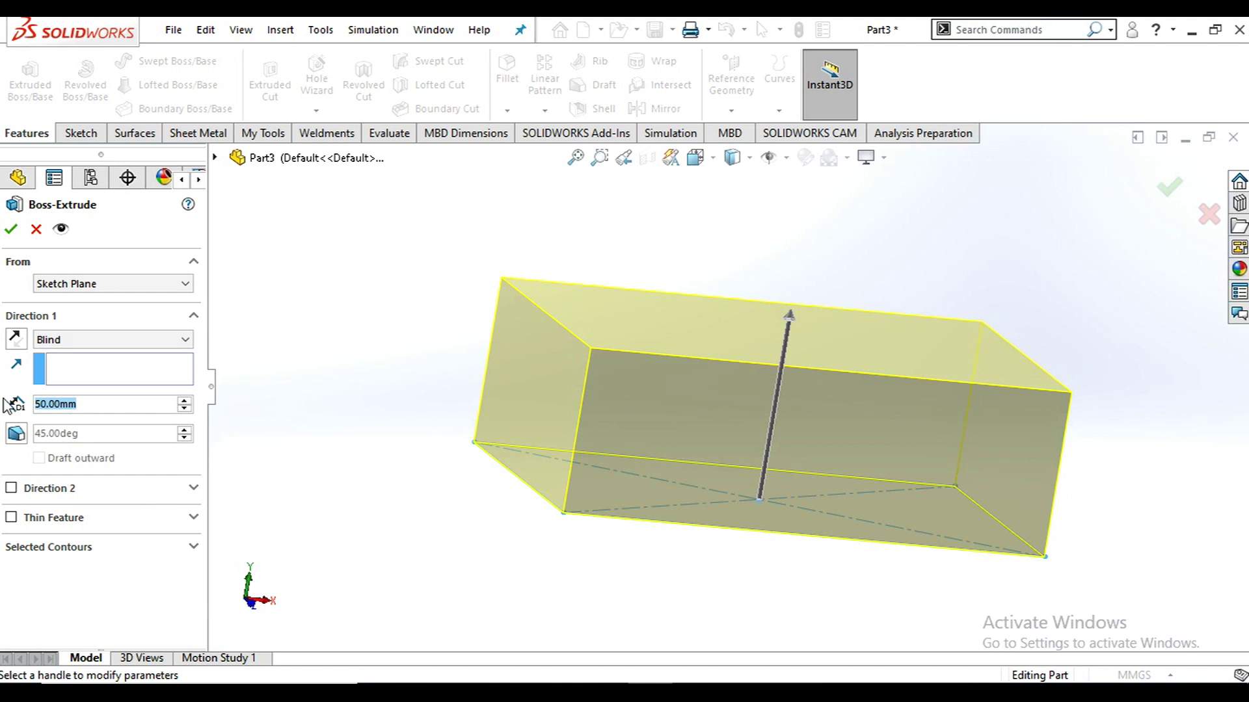
text(25)
key(Return)
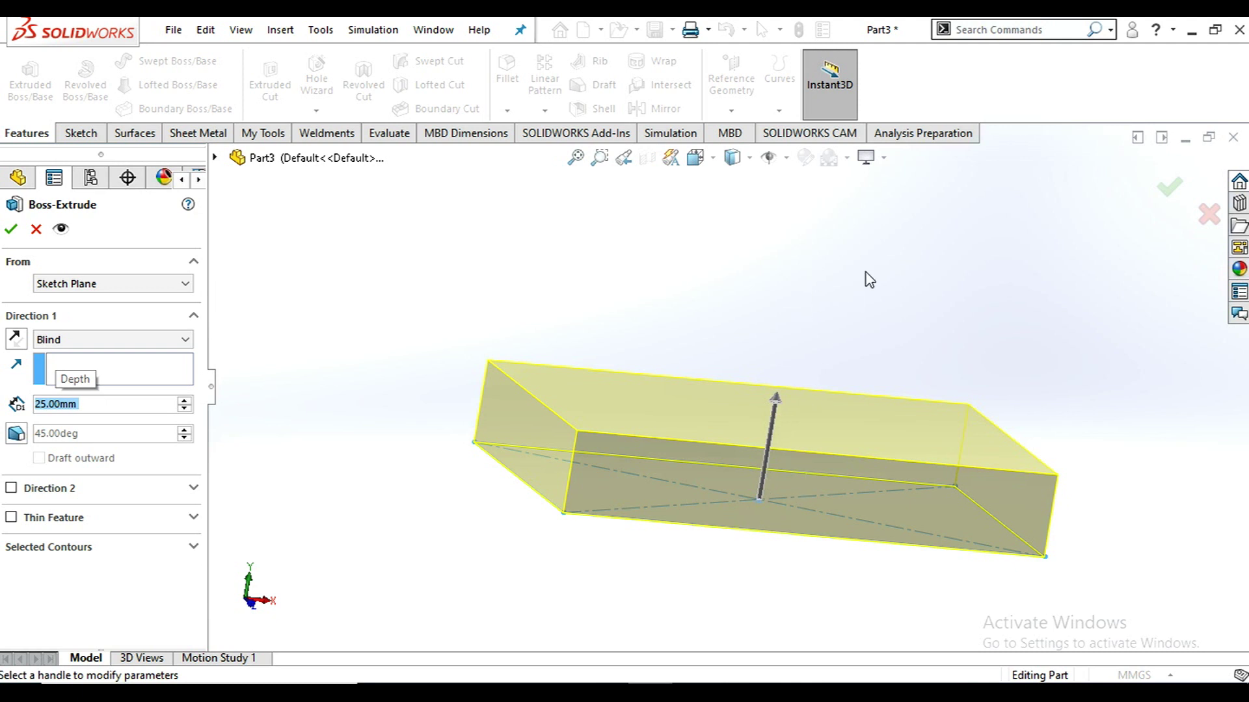
Enable the extrusion's second direction with a blind depth of 25 mm.
click(11, 489)
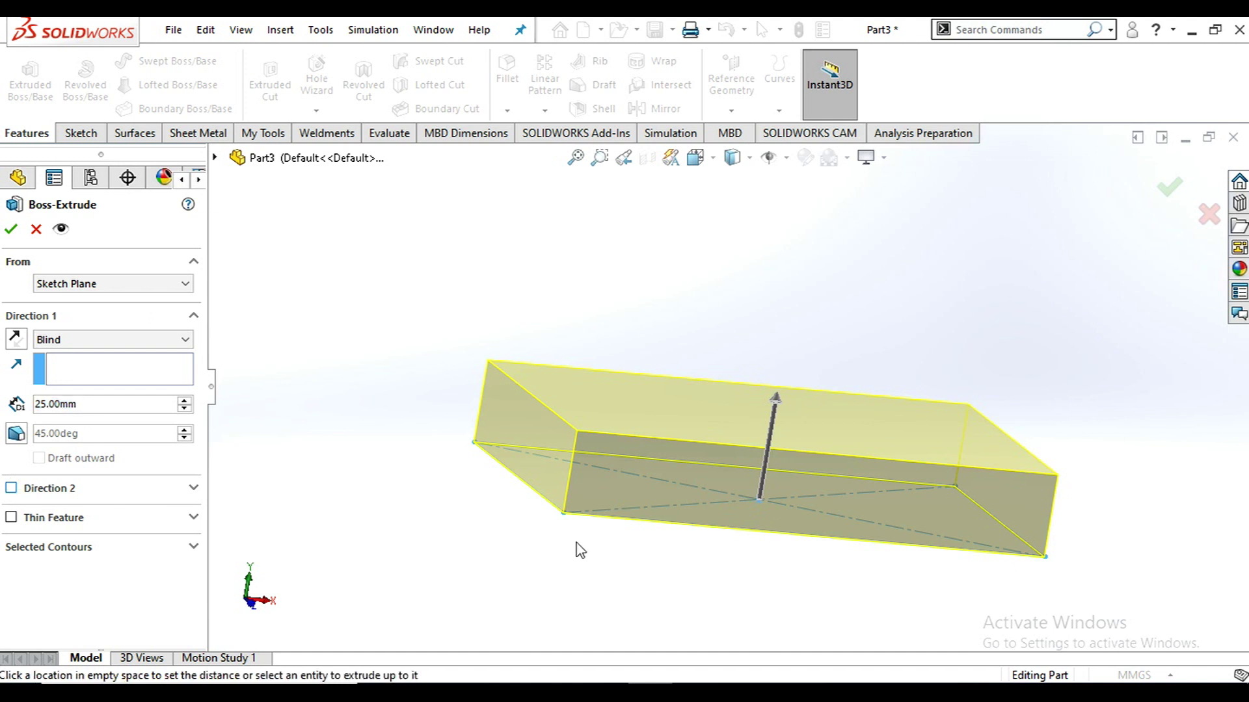
mouse_move(691, 548)
middle_down()
mouse_move(664, 490)
mouse_move(681, 544)
middle_up()
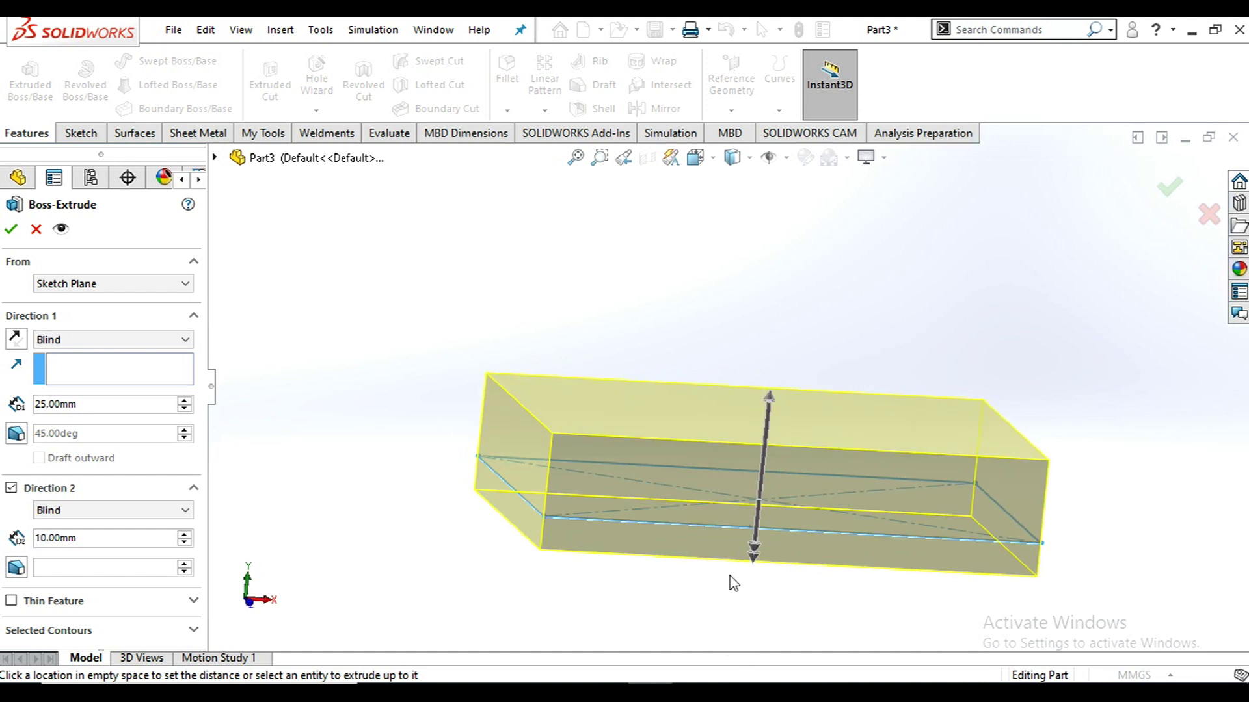
double_click(77, 539)
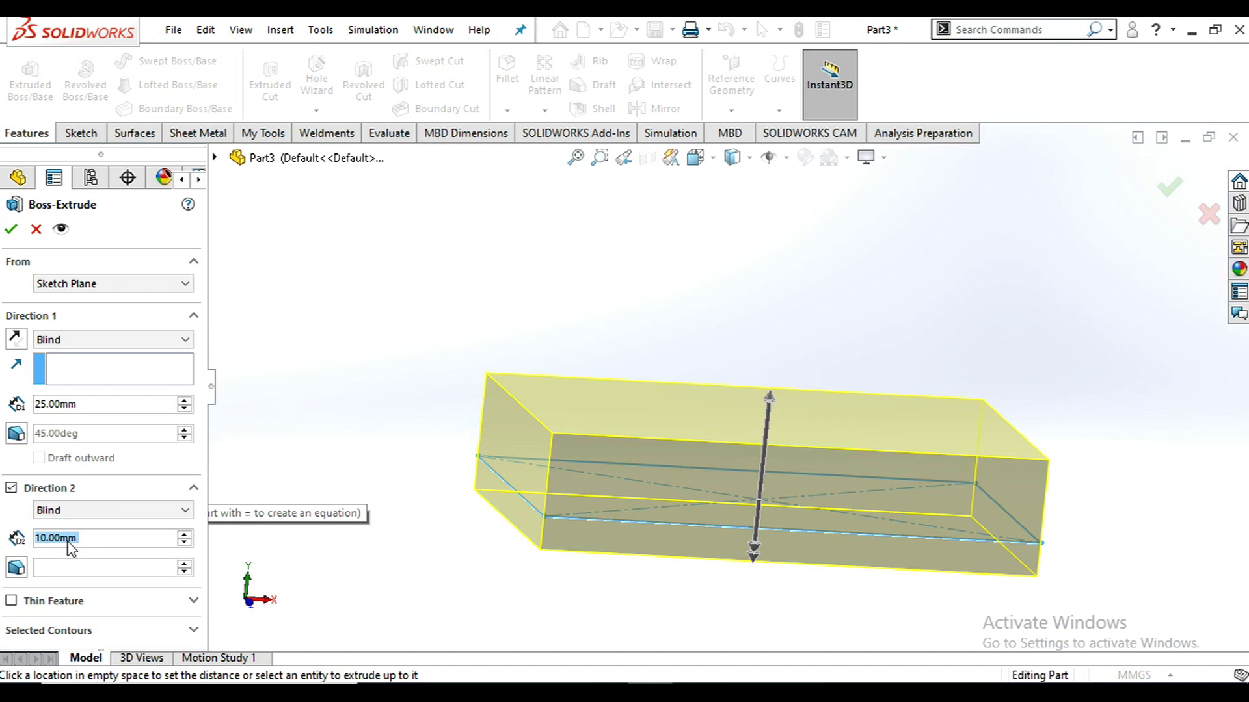
text(25)
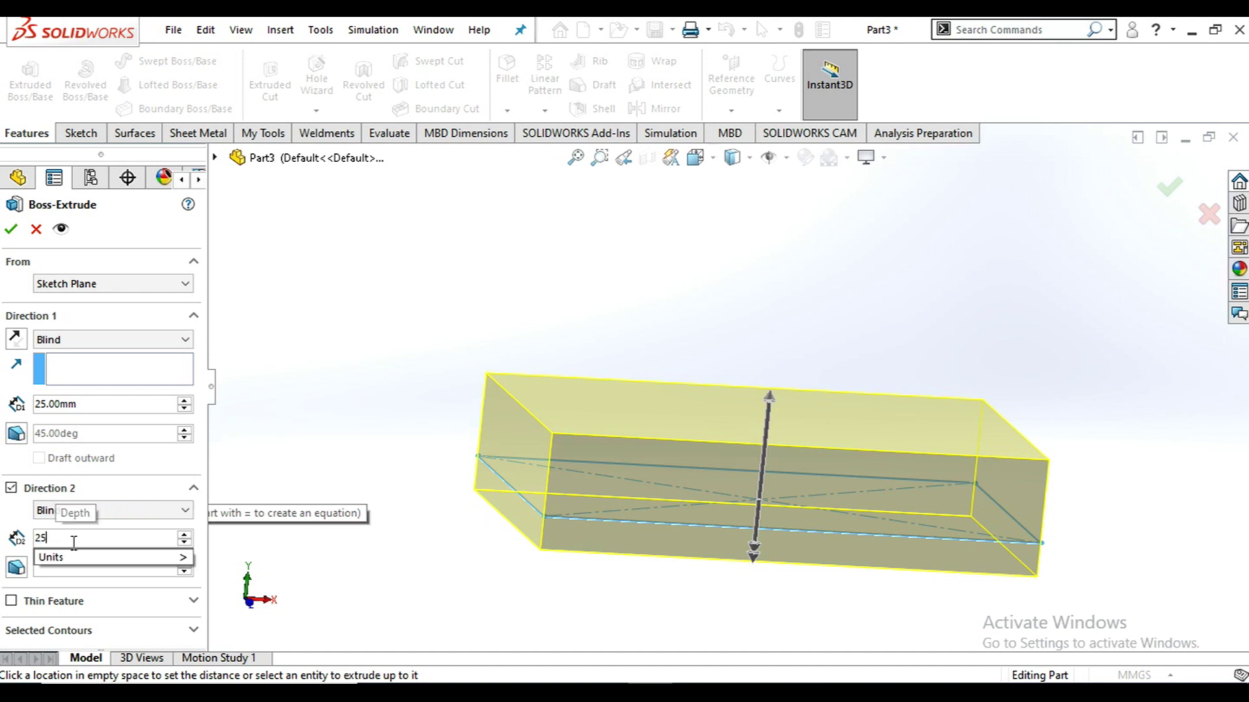
key(Return)
mouse_move(1098, 510)
middle_down()
mouse_move(1084, 518)
mouse_move(1072, 459)
mouse_move(1099, 502)
middle_up()
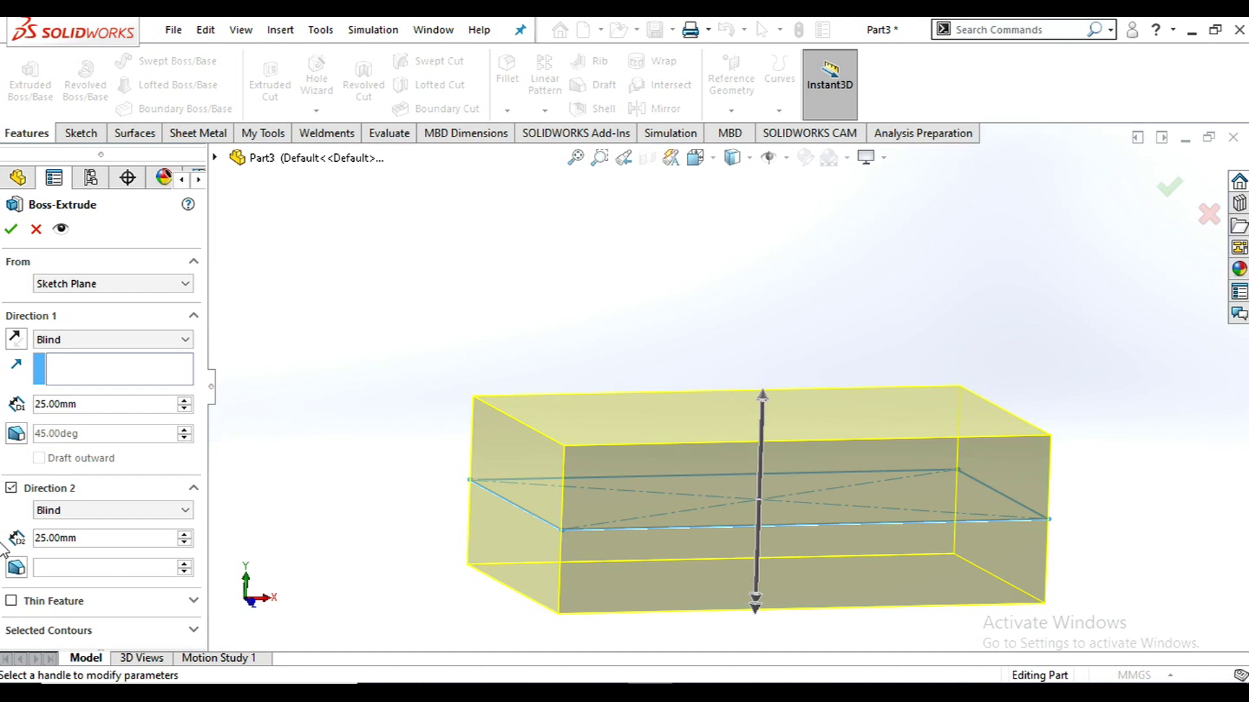
Try a 40 mm depth for the extrusion's second direction, and turn the second direction off again.
drag(84, 538, 24, 530)
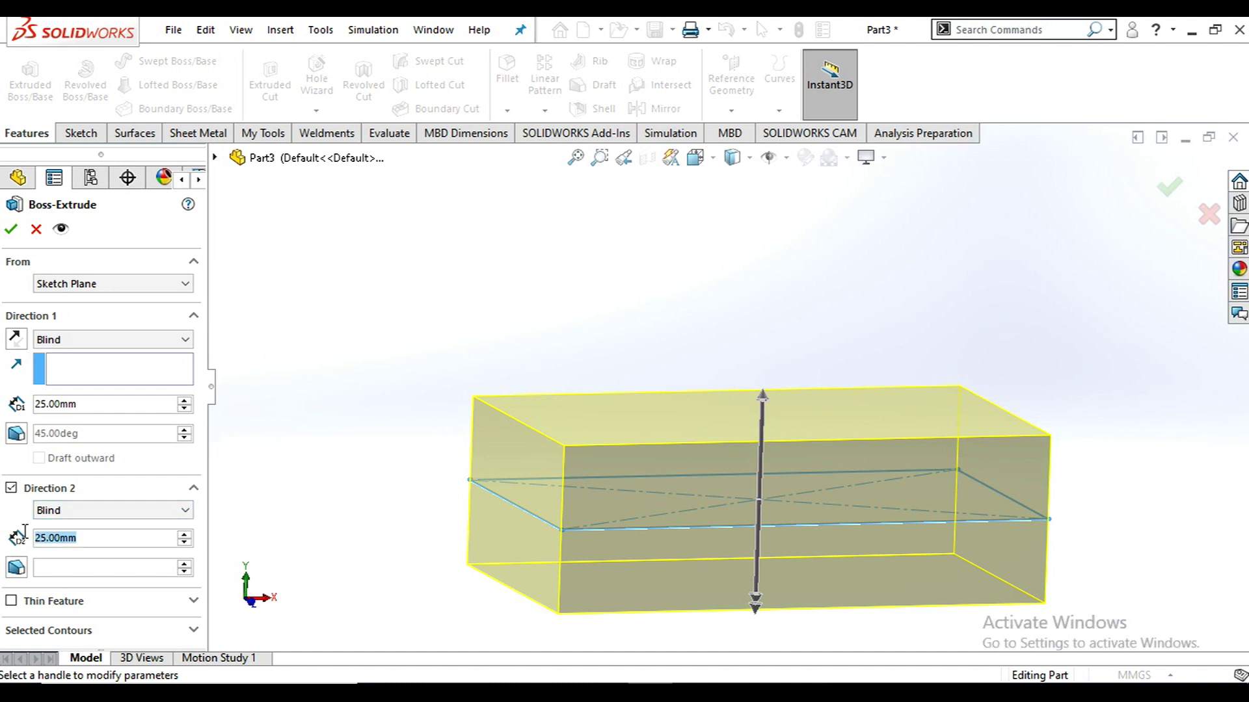
text(40)
key(Return)
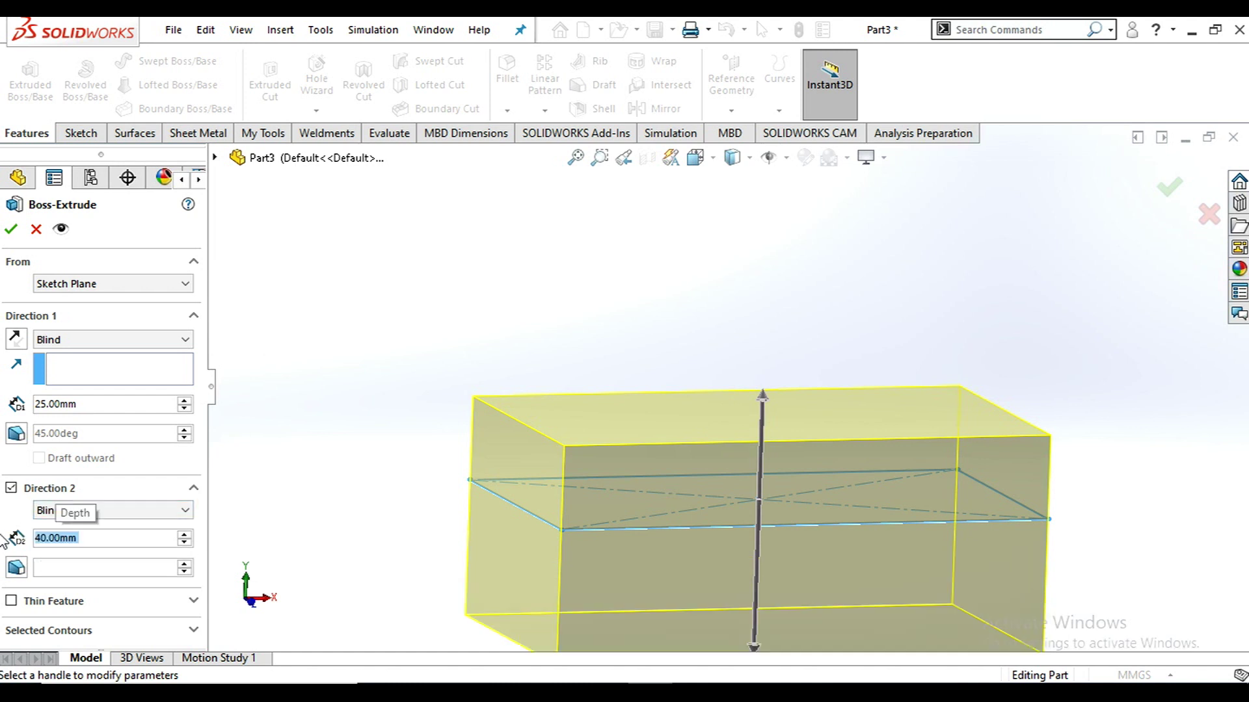
scroll(853, 430, up, 2)
scroll(766, 510, down, 1)
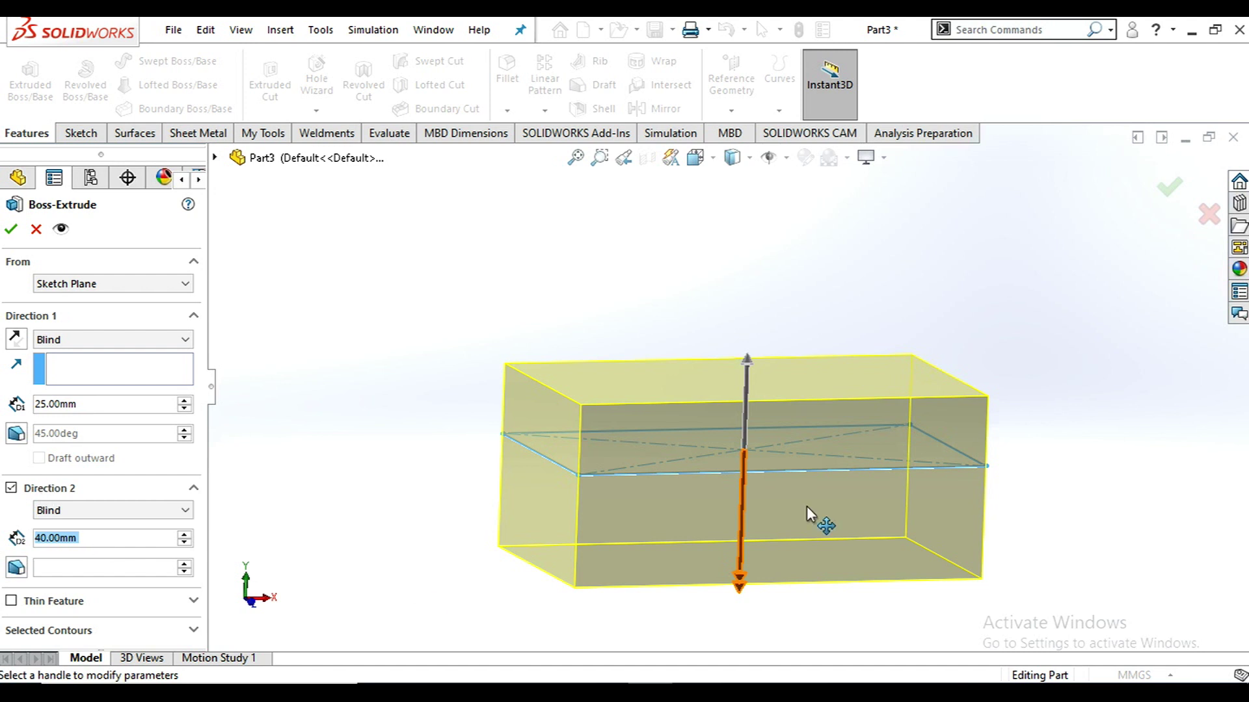
click(12, 489)
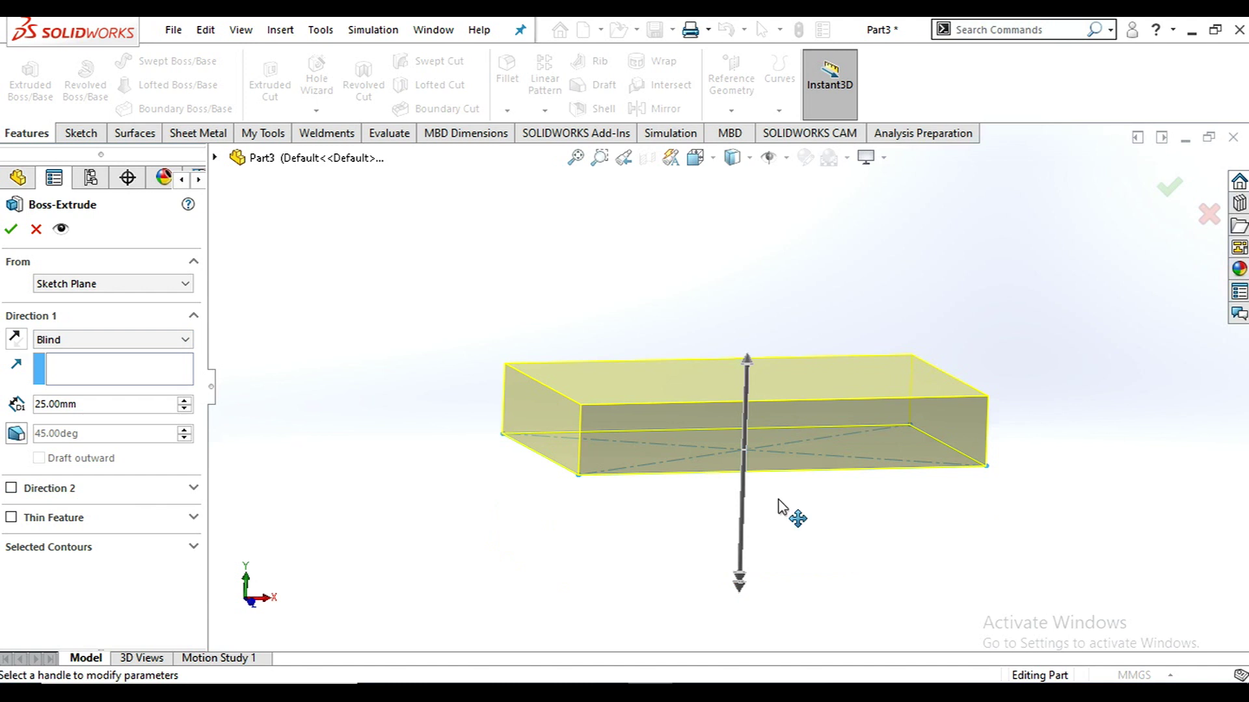
scroll(699, 368, down, 1)
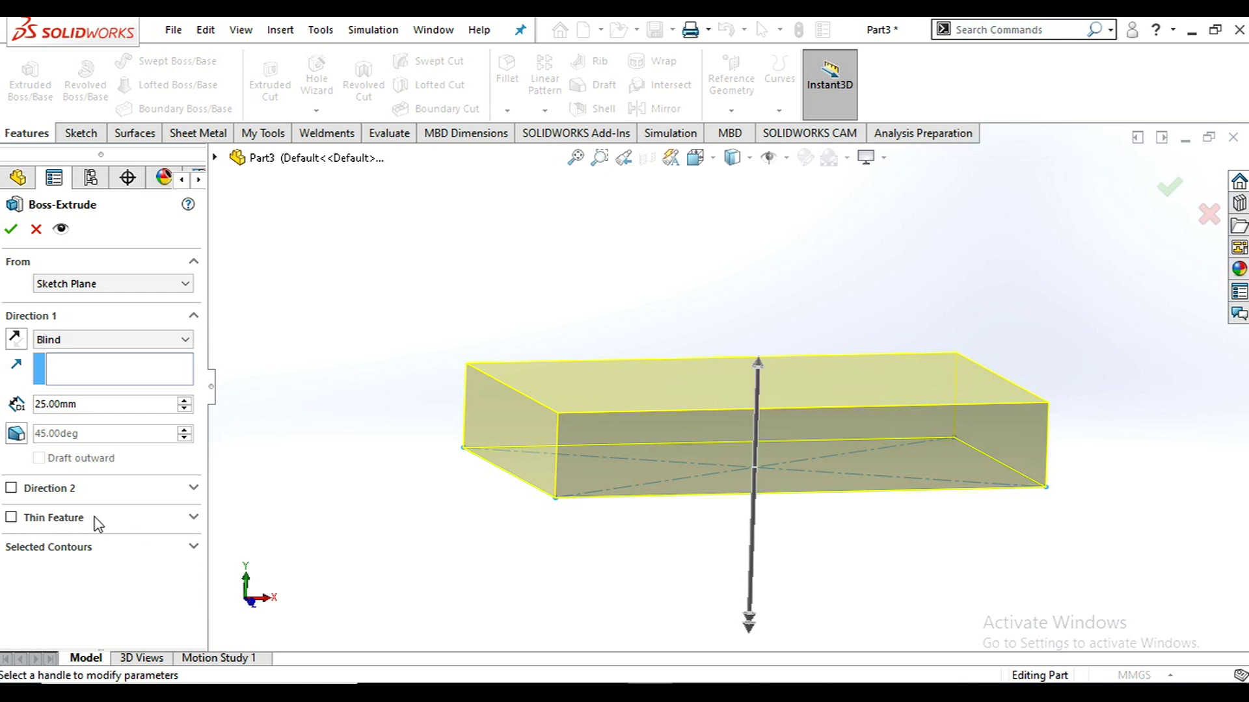
Make the extrusion a one-direction thin feature, trying a 15 mm wall thickness before setting it to 20 mm.
click(11, 518)
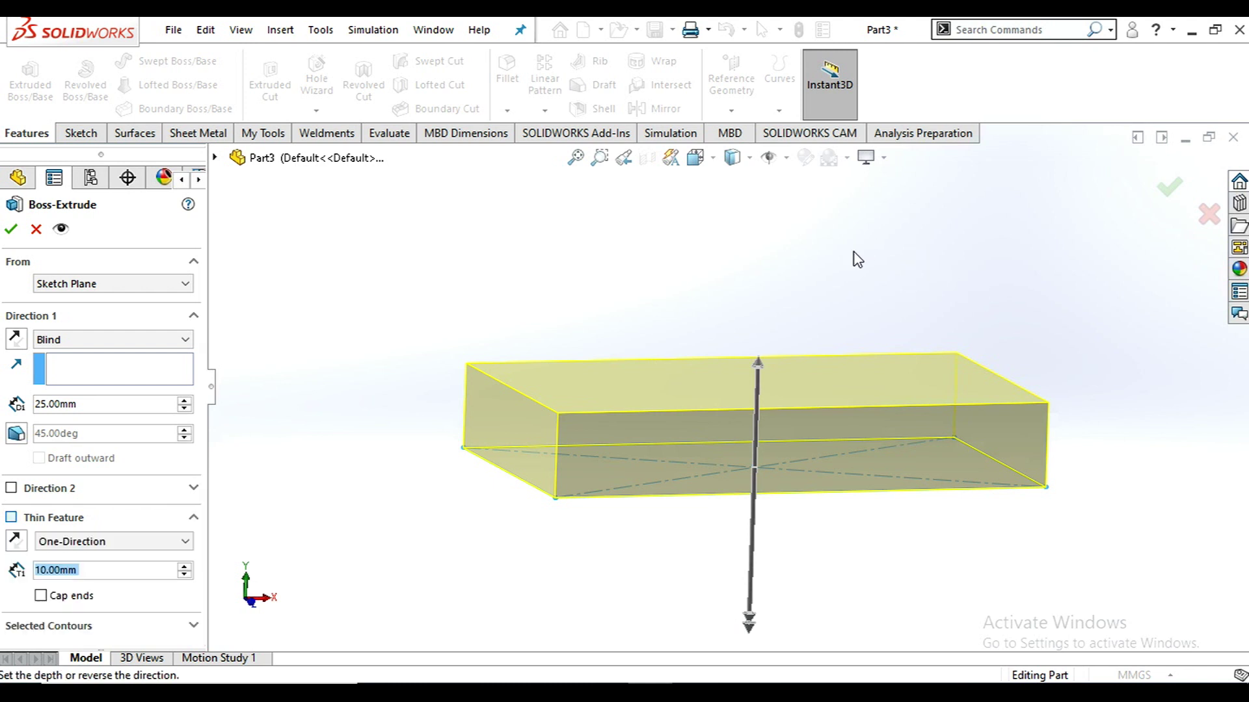
middle_drag(856, 271, 791, 334)
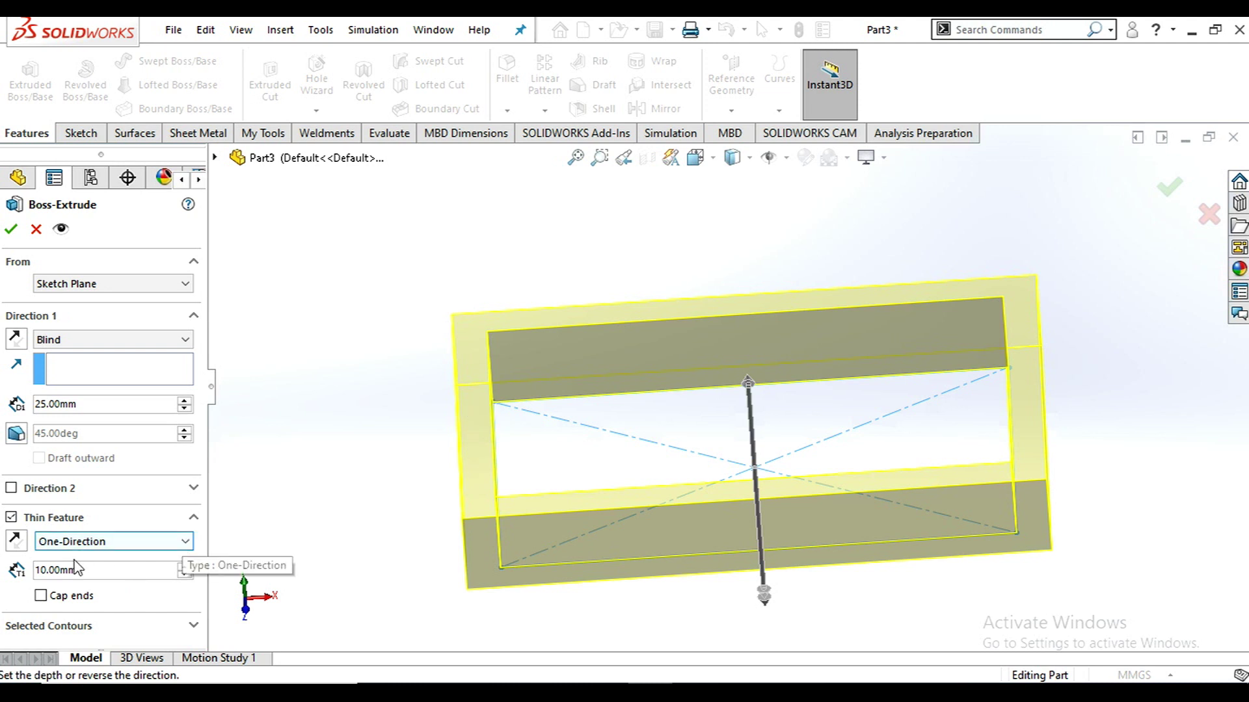
double_click(96, 571)
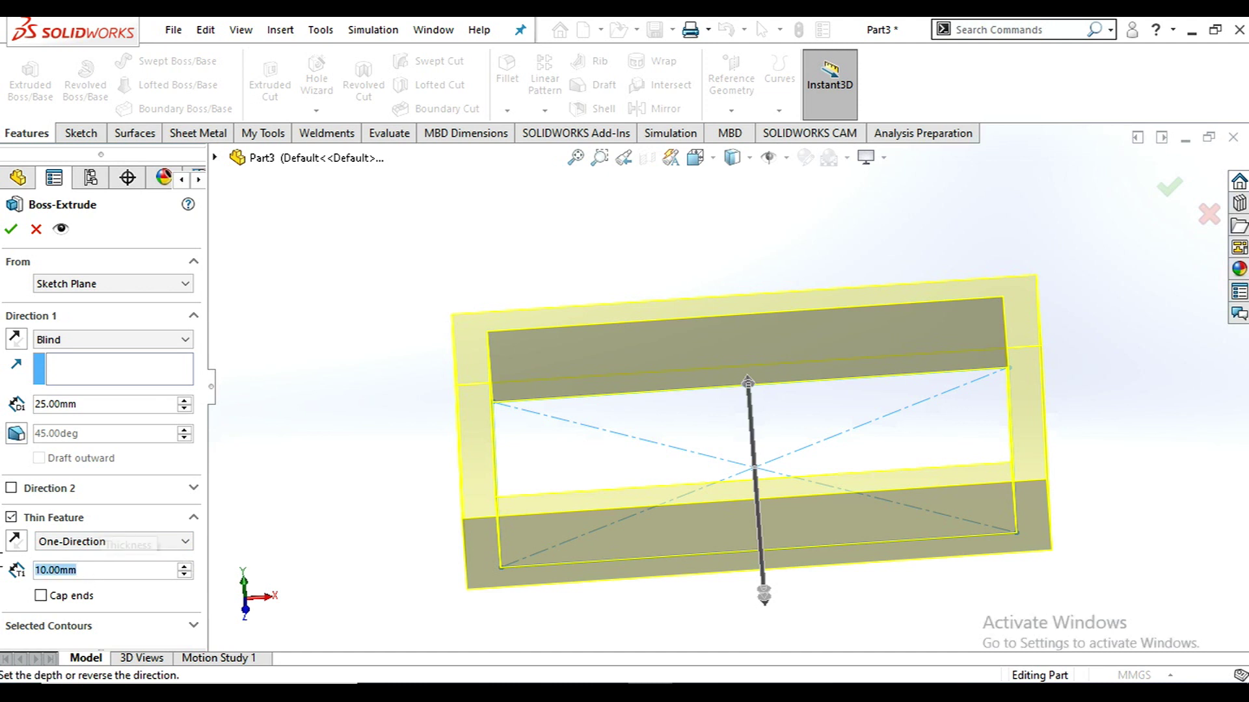
text(15)
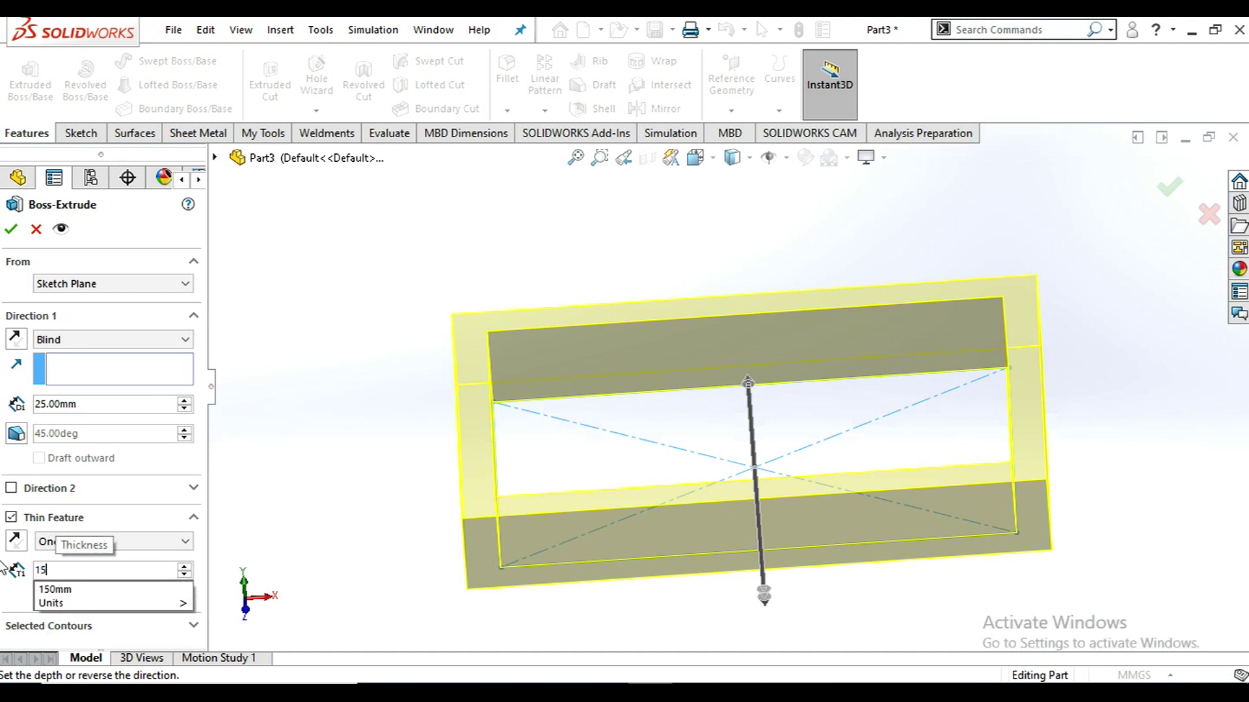
key(Return)
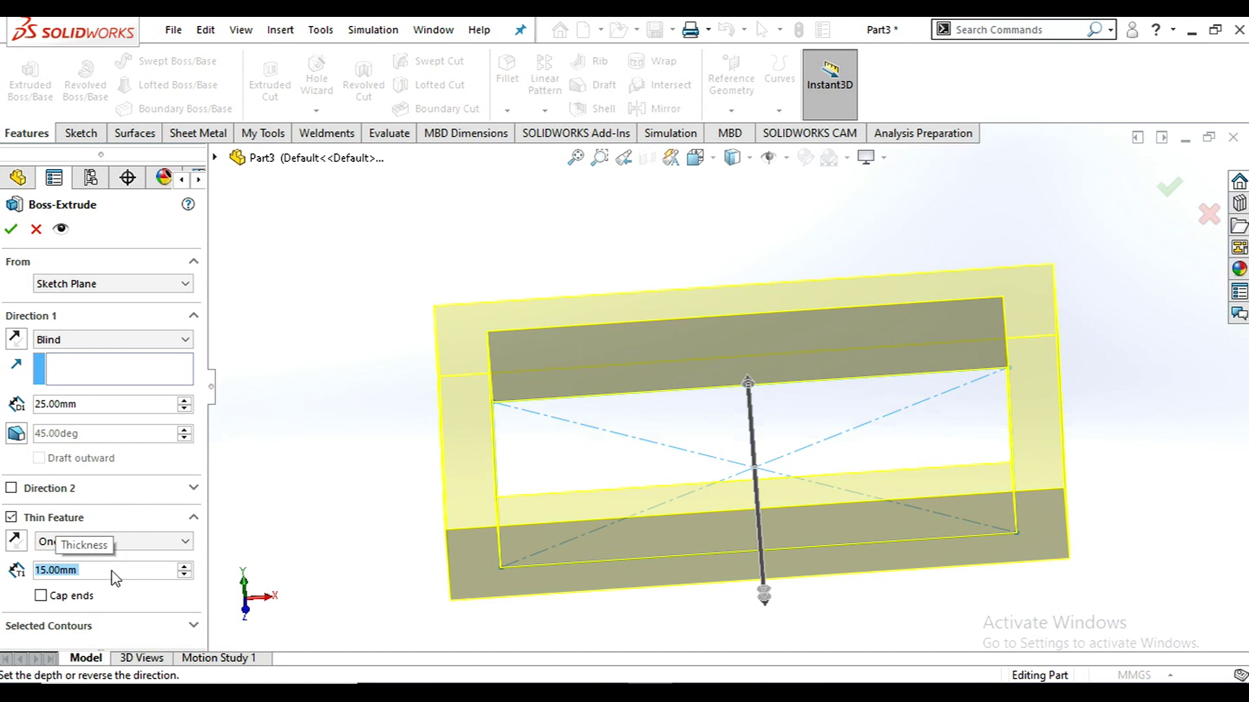
text(20)
key(Return)
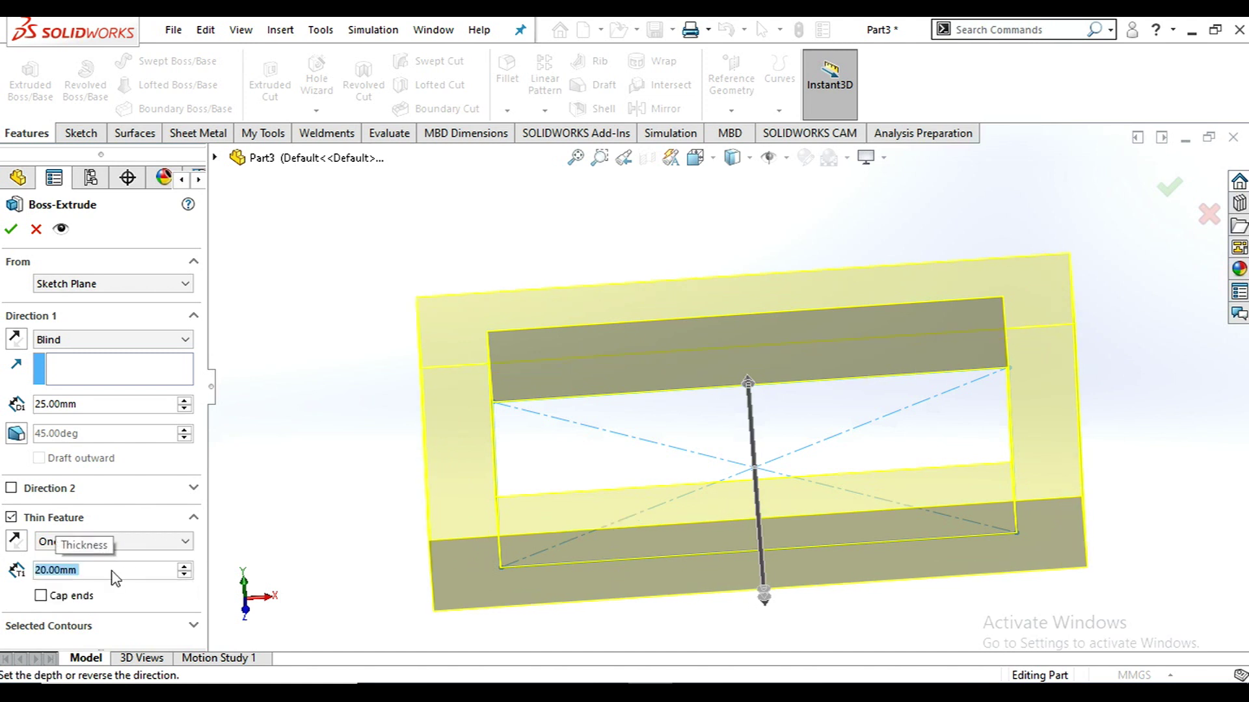
Cap the ends of the thin feature with a 5 mm cap thickness and accept the extrusion.
middle_drag(831, 390, 829, 432)
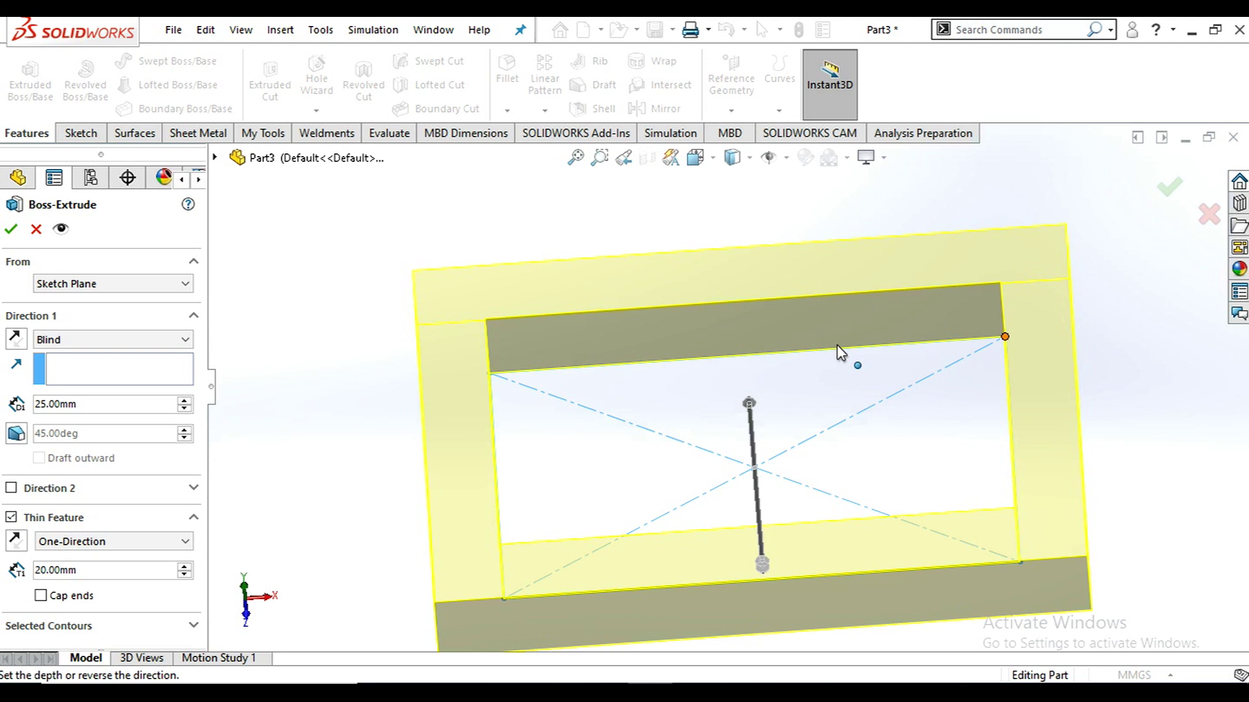
scroll(835, 411, up, 2)
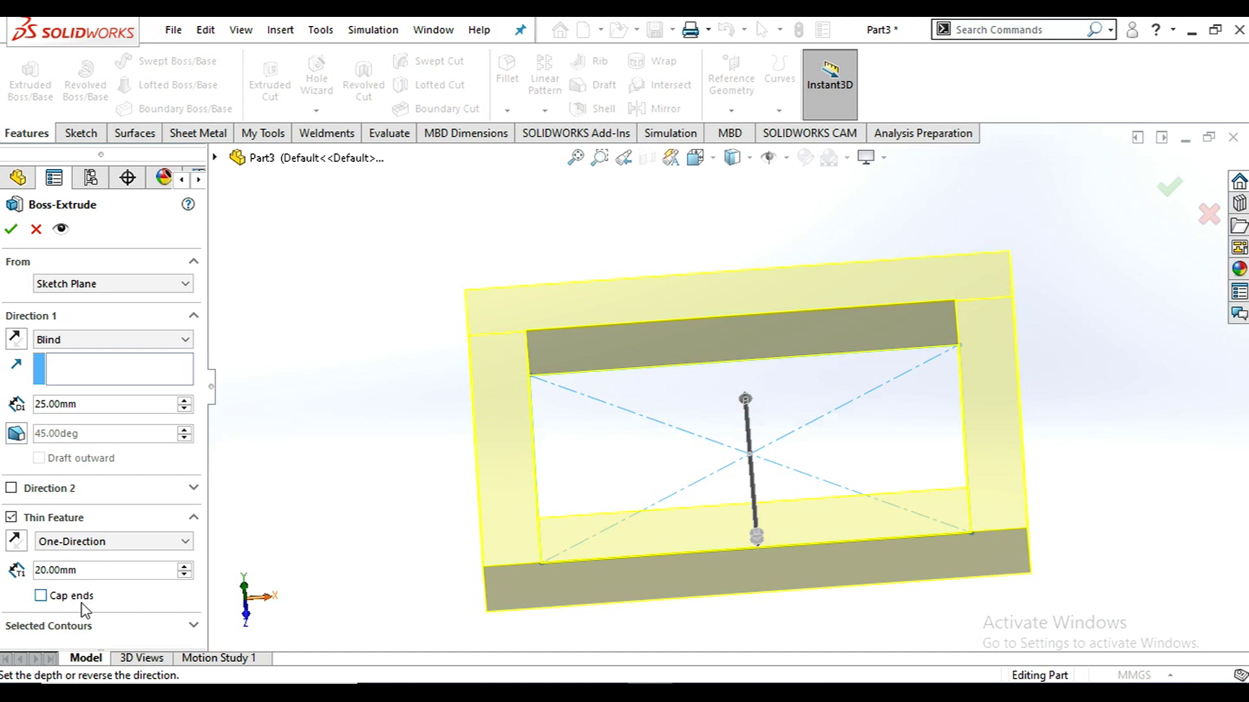
click(40, 596)
scroll(772, 454, up, 2)
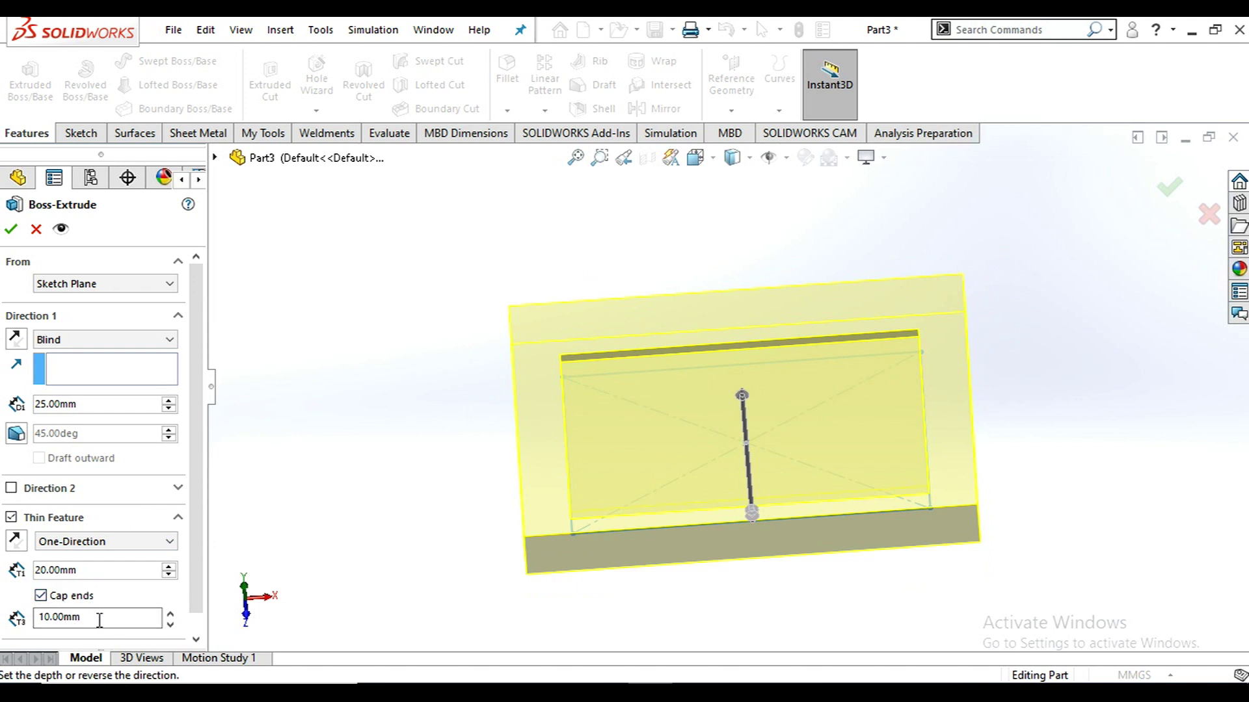
key(ctrl+a)
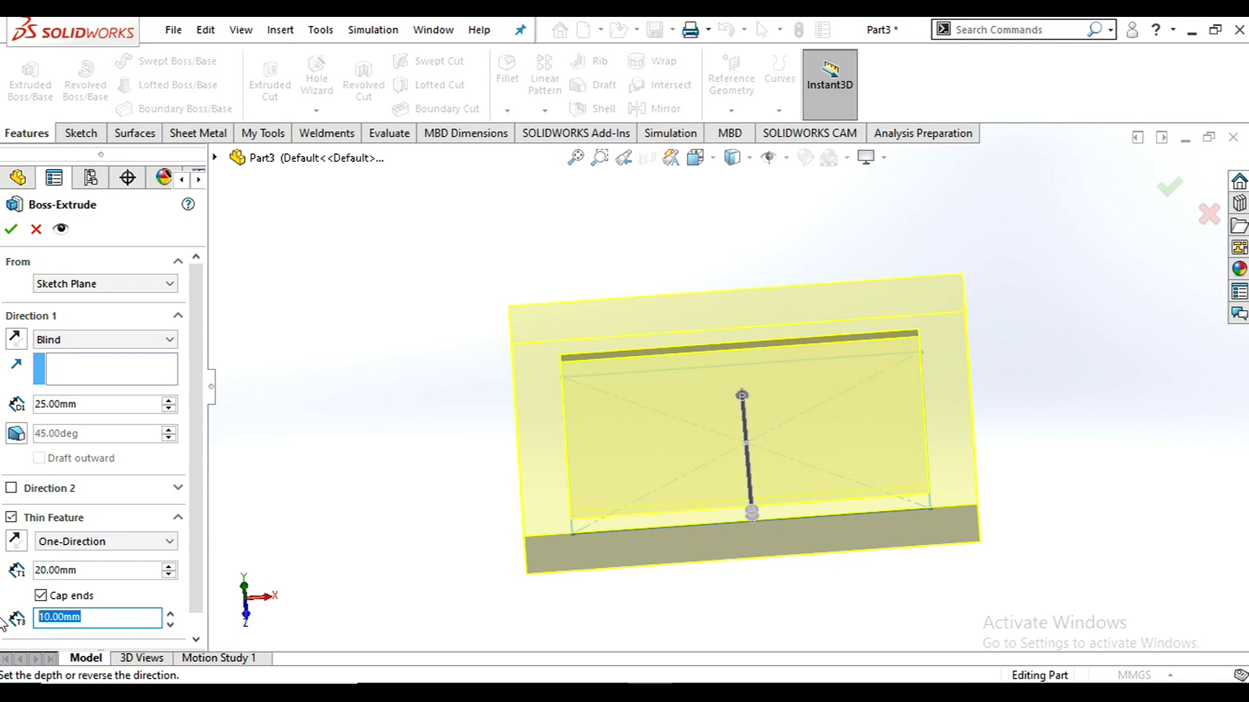
text(5)
key(Return)
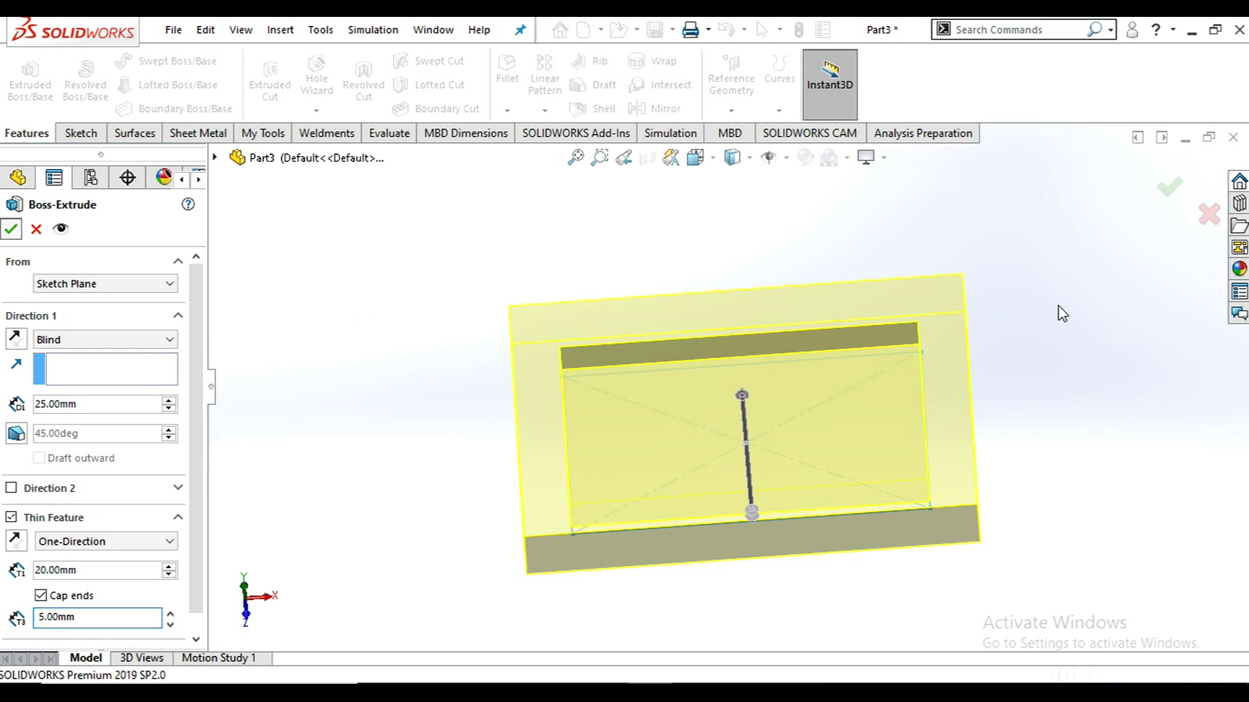
key(Return)
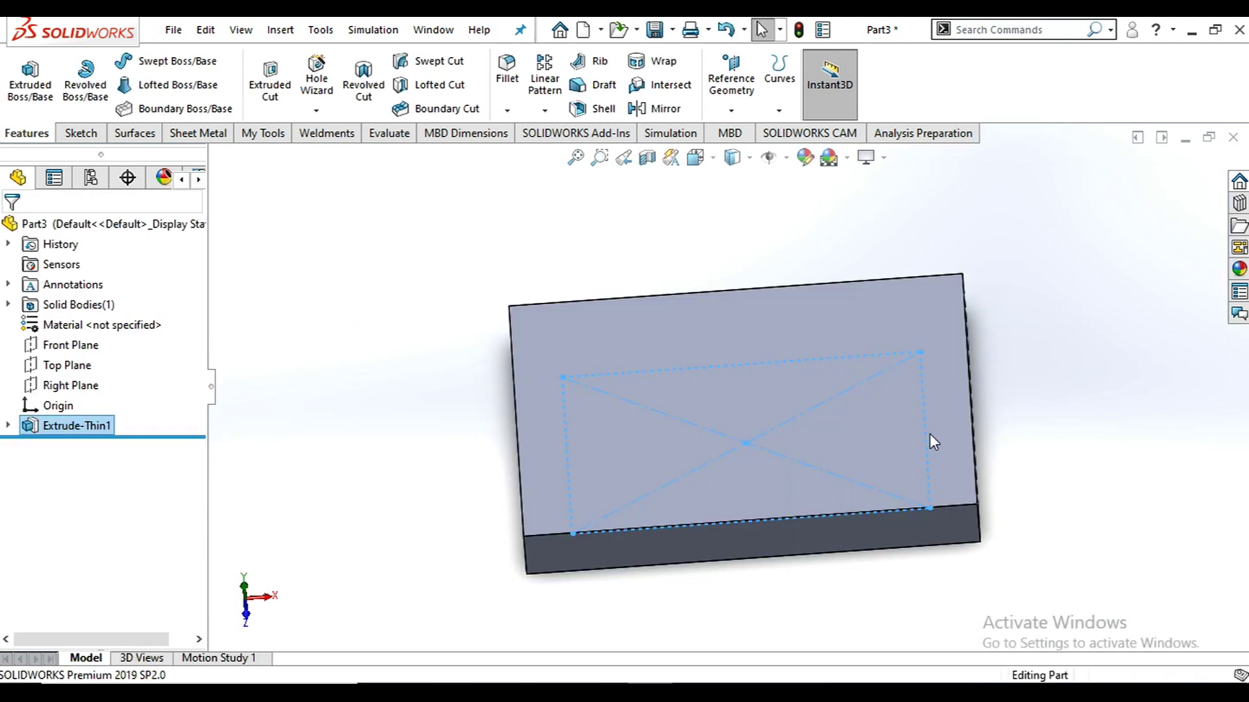
key(Escape)
Cut the extruded block with a section view on the Front Plane to examine its hollow interior.
mouse_move(835, 392)
middle_down()
mouse_move(806, 446)
mouse_move(781, 458)
mouse_move(918, 322)
middle_up()
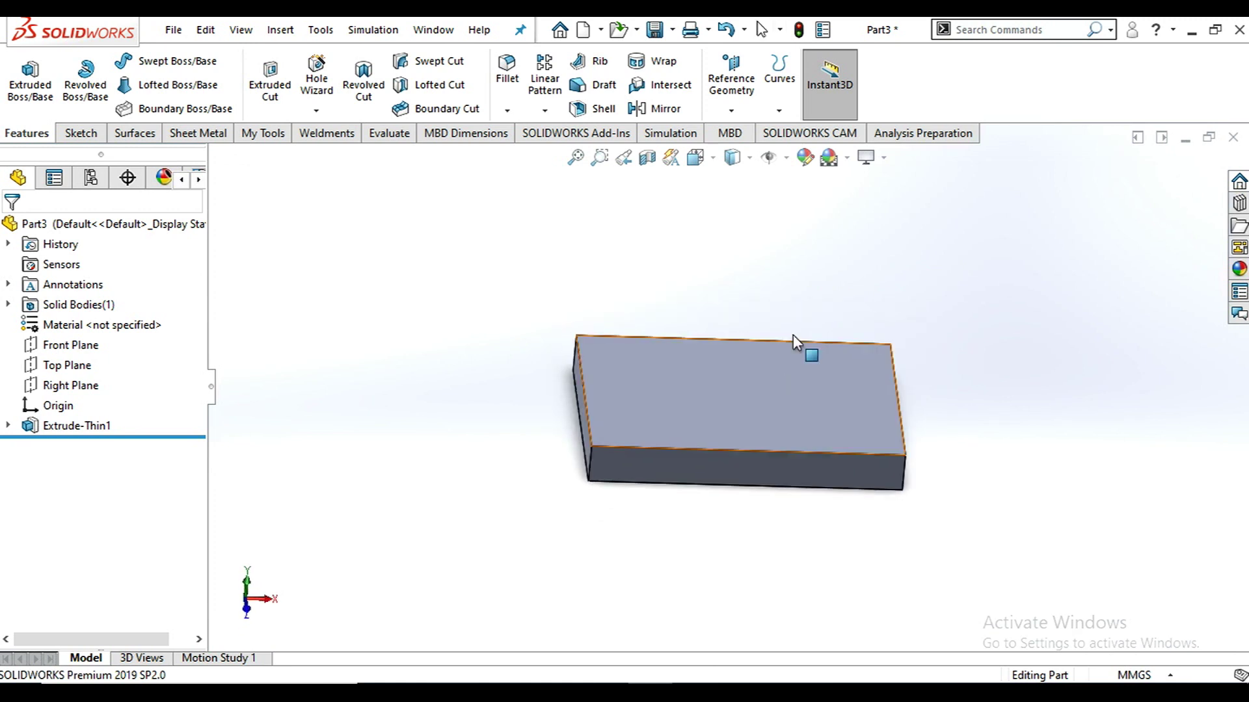
click(649, 158)
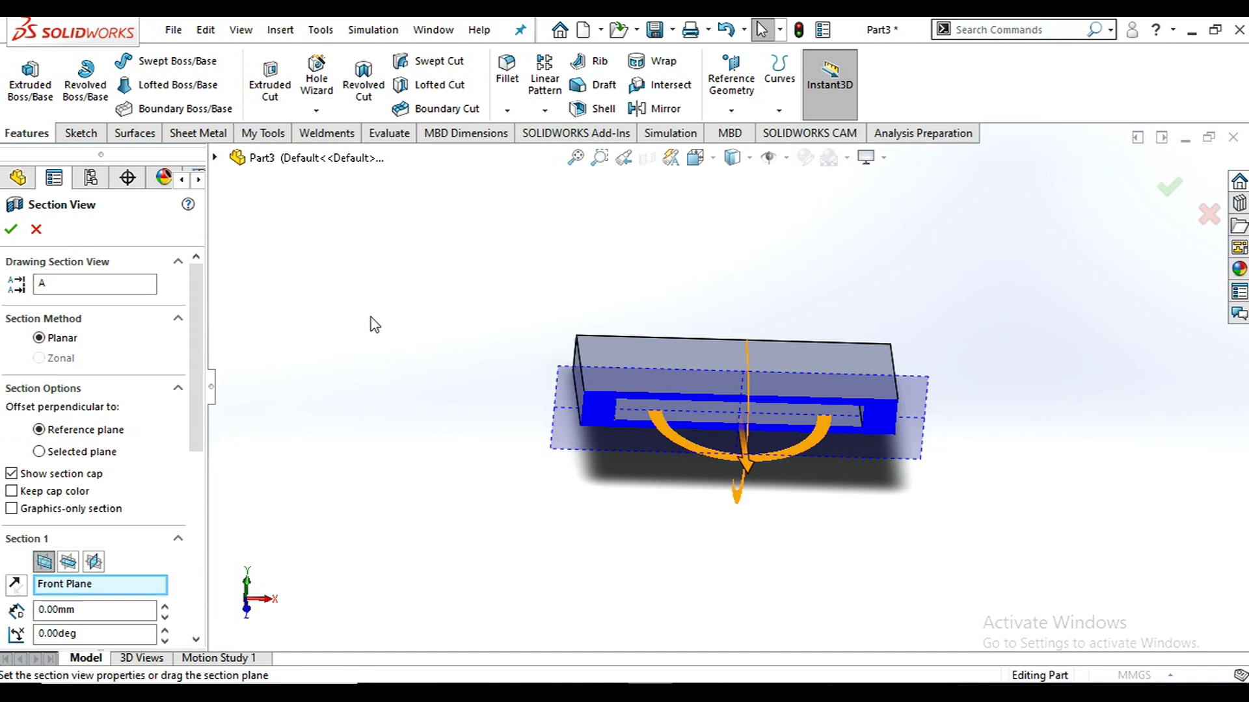
key(Escape)
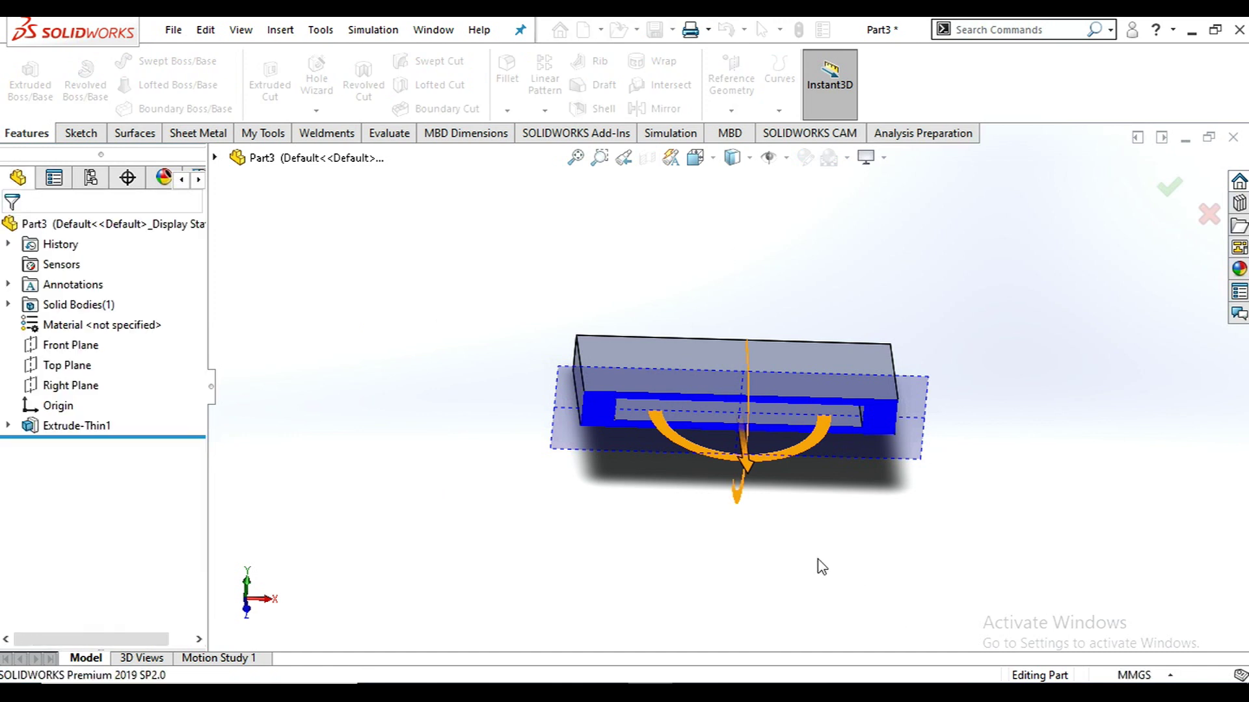
middle_drag(704, 362, 729, 466)
click(680, 443)
scroll(680, 444, up, 1)
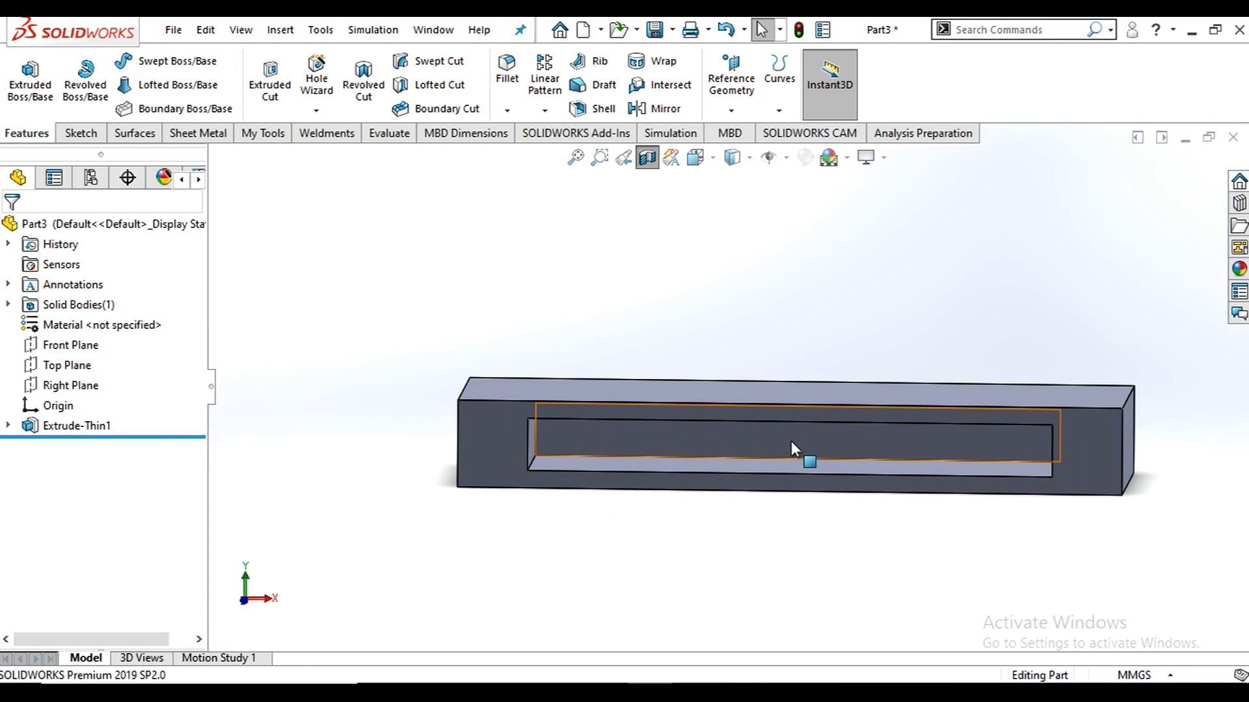
click(507, 425)
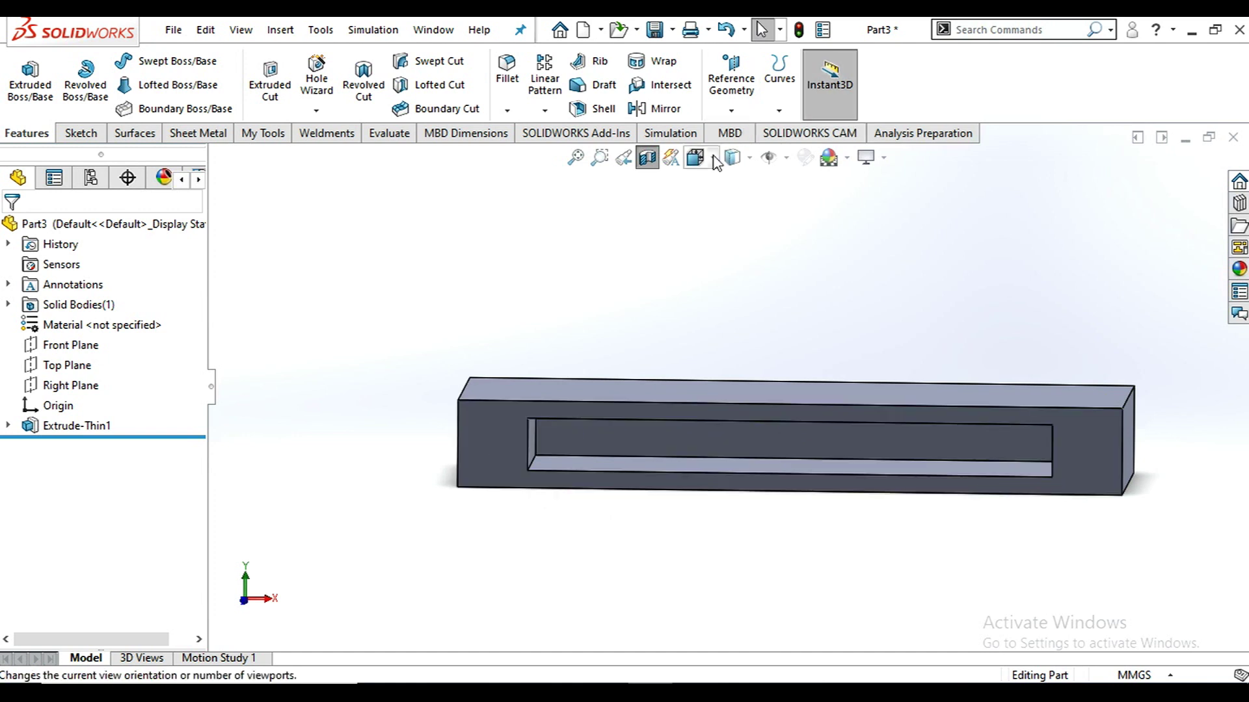
Check the lengths of the cavity's and block's vertical side edges from the front, and turn off the section view.
click(696, 157)
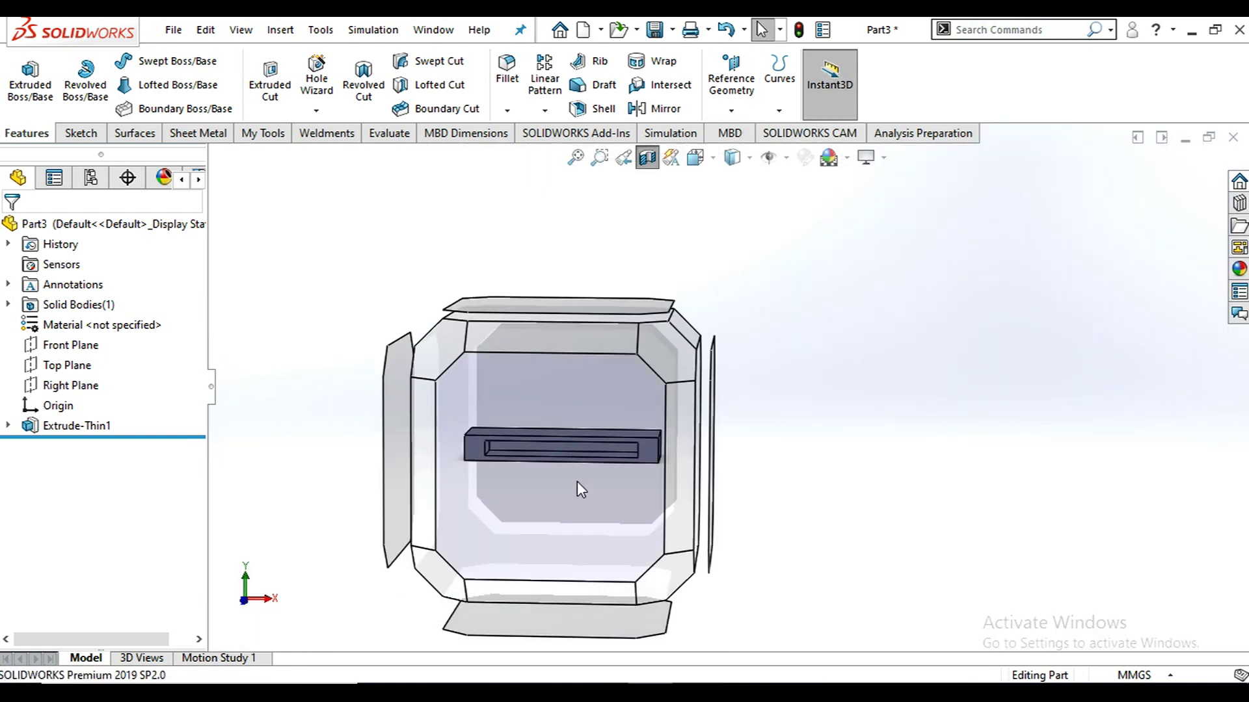
click(576, 481)
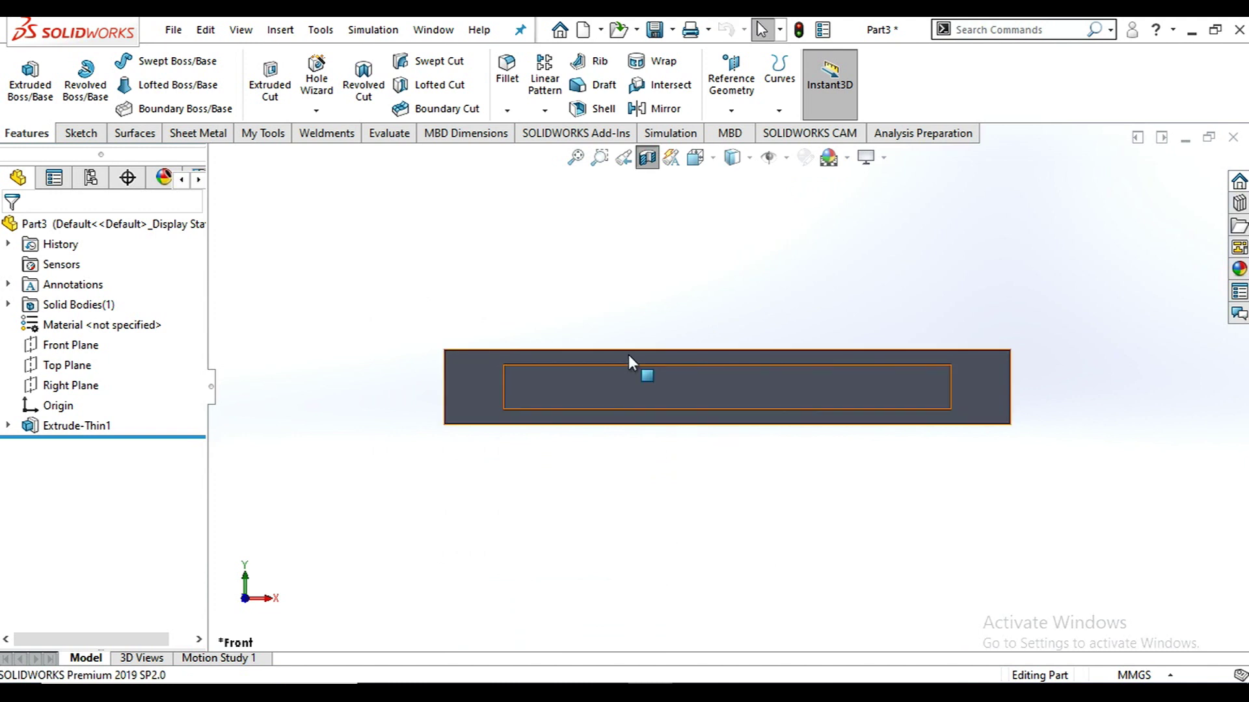
scroll(627, 353, down, 2)
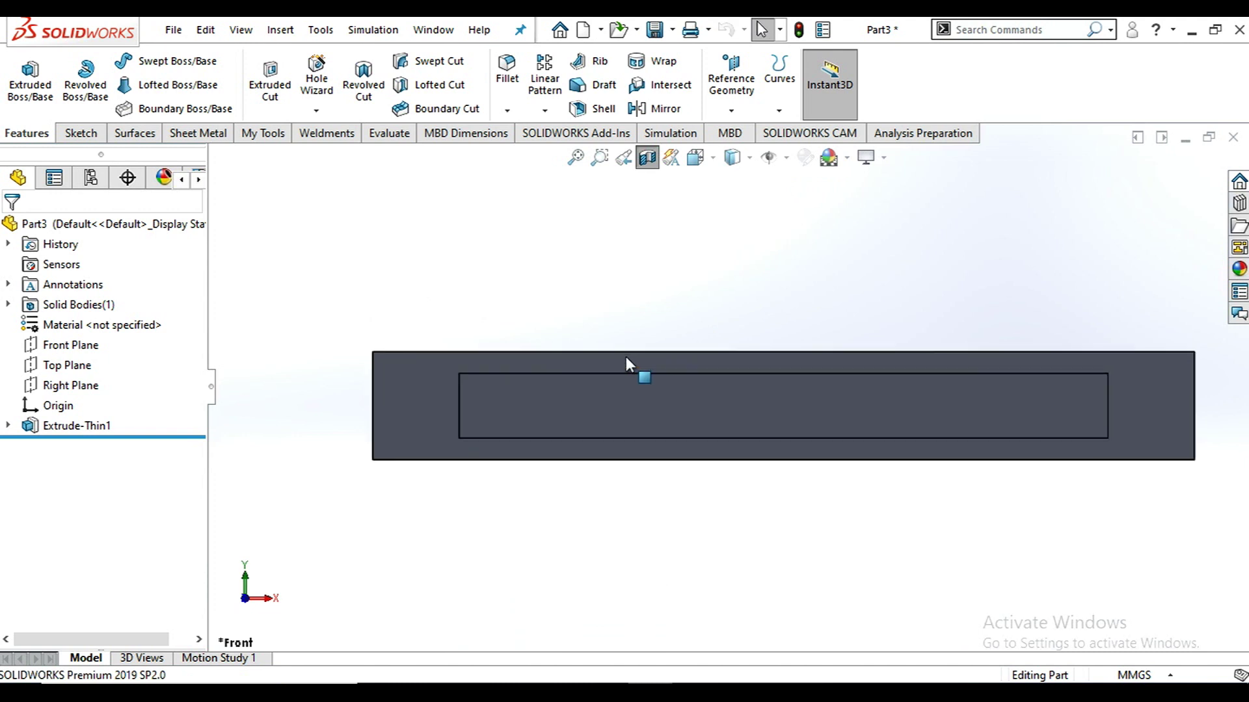
click(460, 410)
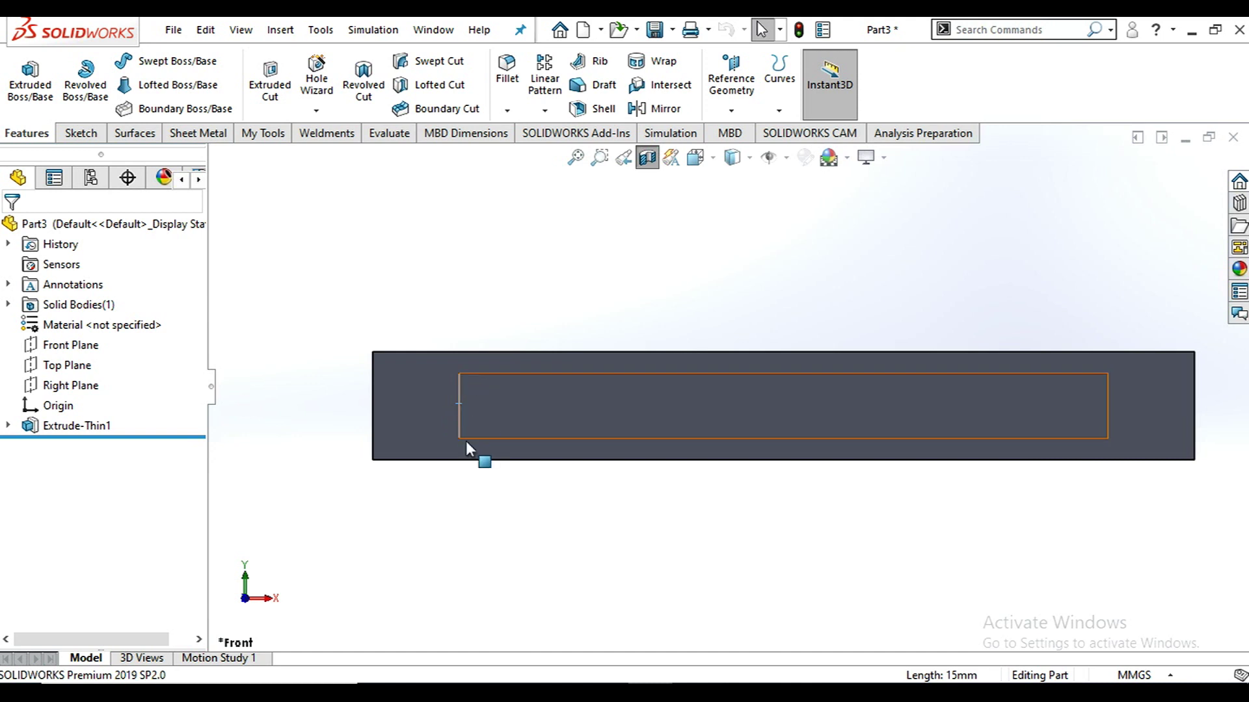
ctrl+click(373, 411)
middle_drag(791, 405, 794, 426)
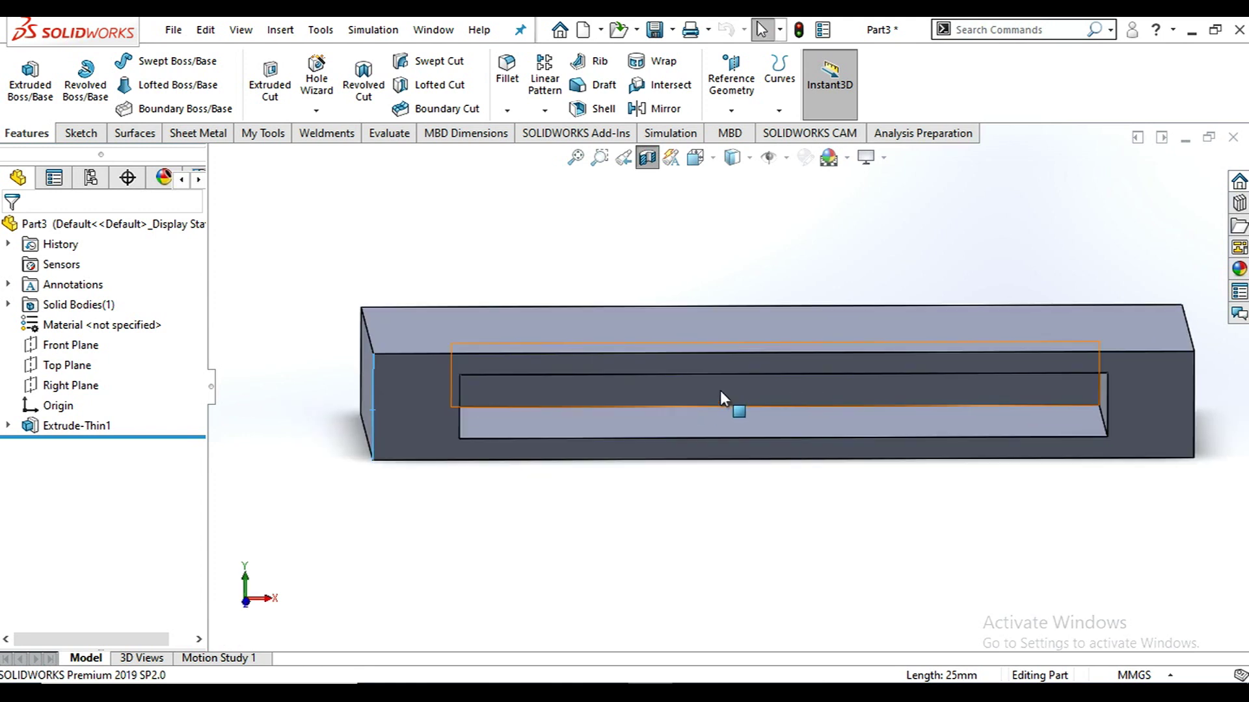
mouse_move(837, 399)
middle_down()
mouse_move(839, 364)
mouse_move(864, 338)
mouse_move(872, 348)
mouse_move(849, 378)
middle_up()
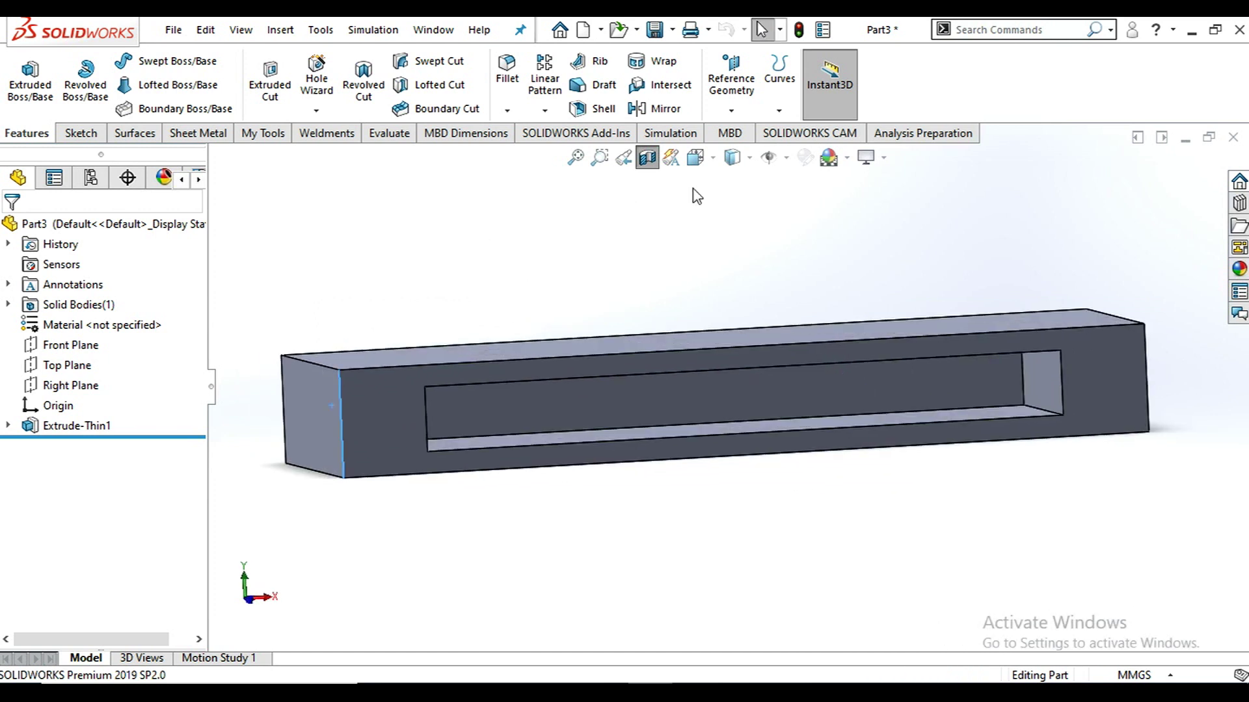
click(647, 160)
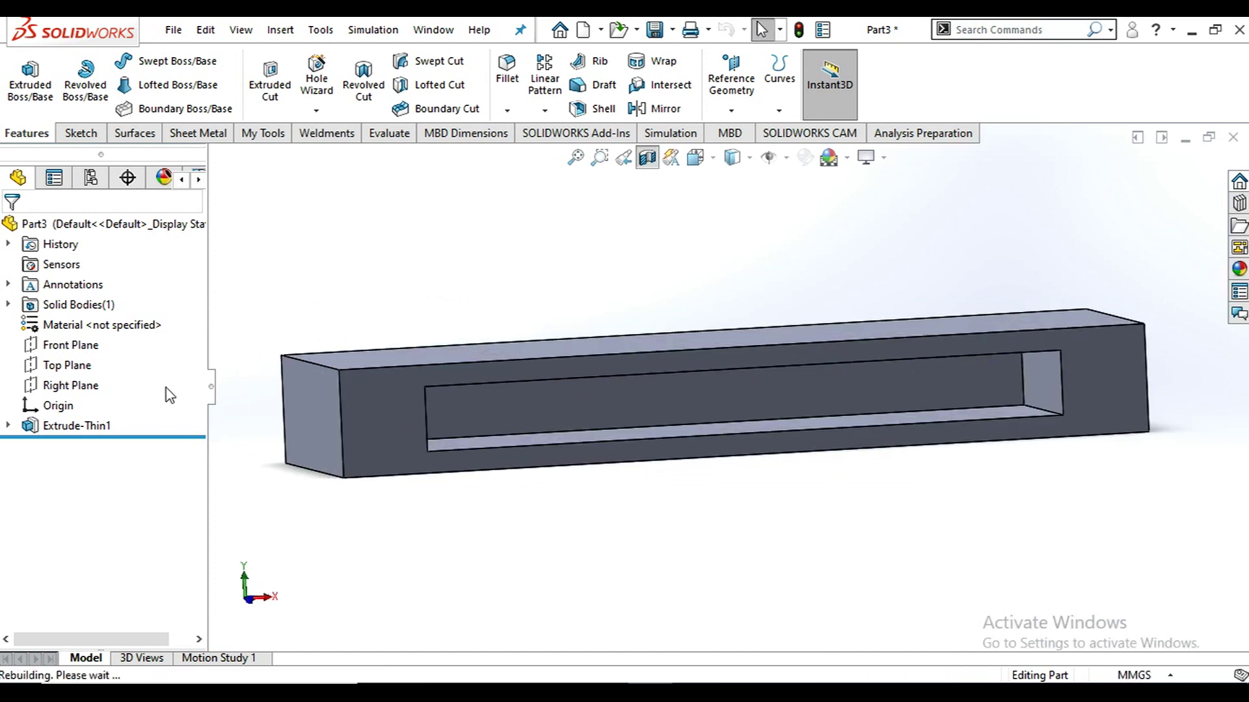
Reopen the thin extrusion for editing and turn off its capped ends.
click(75, 426)
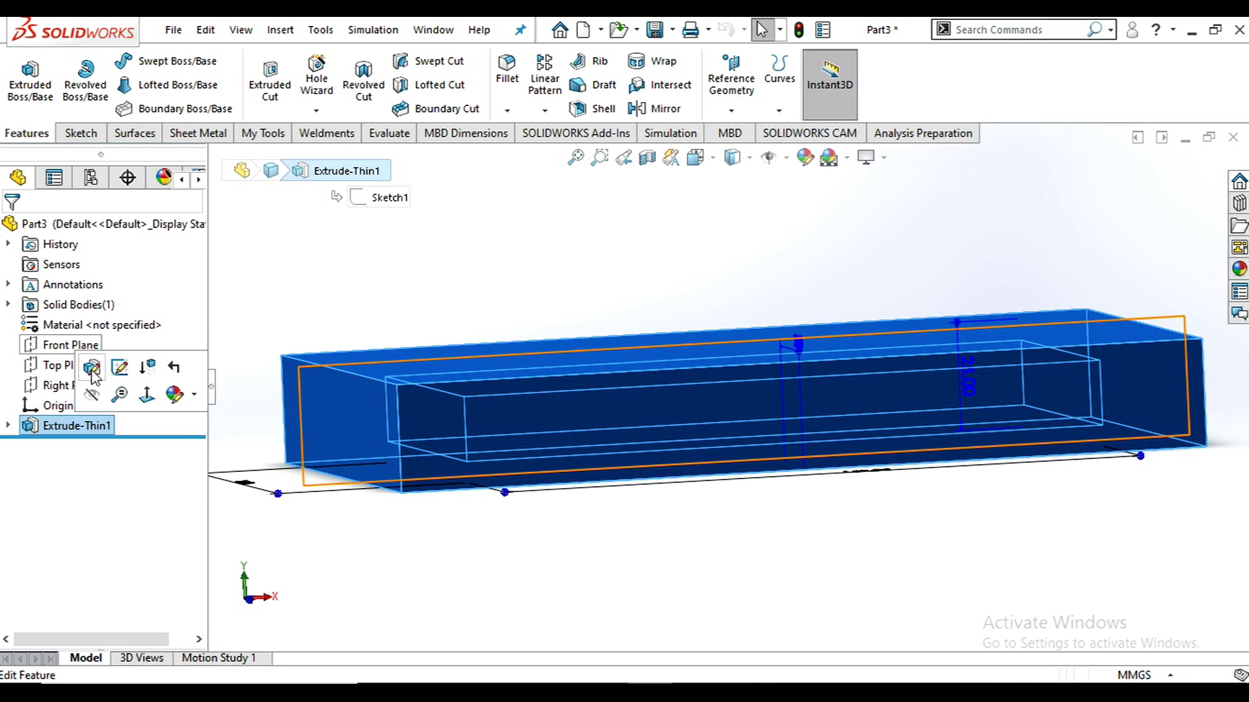
click(93, 369)
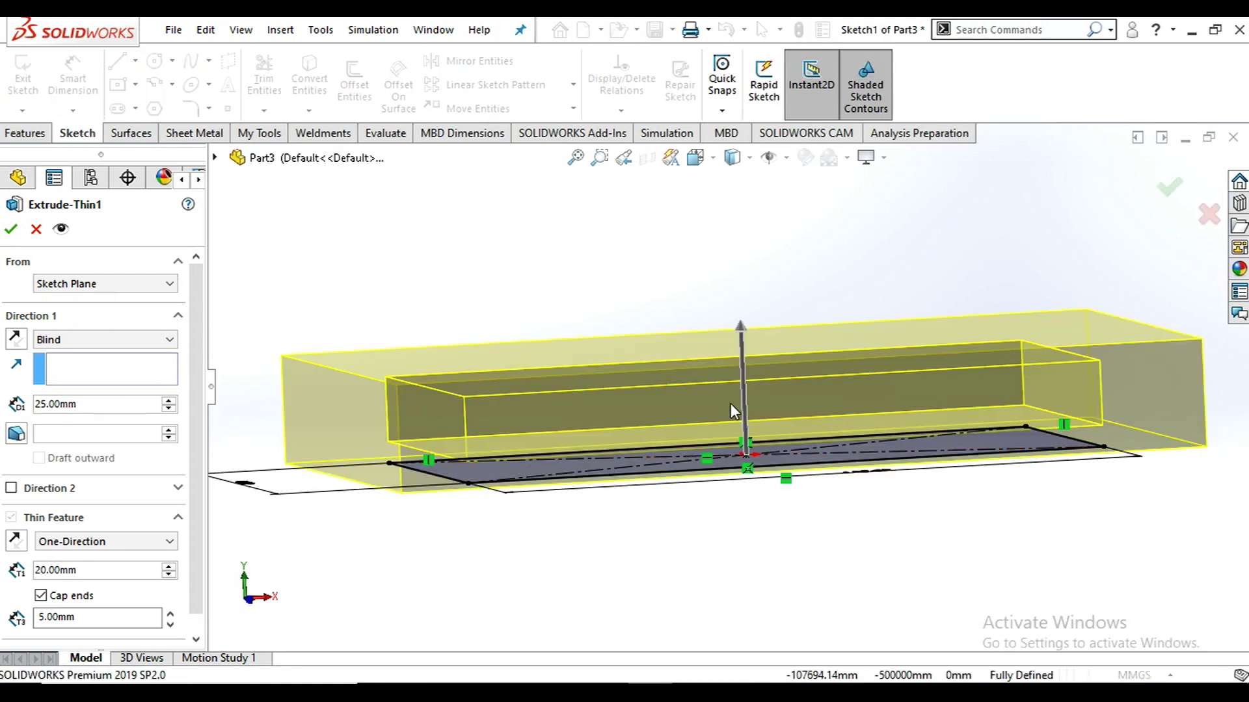
scroll(731, 403, up, 2)
scroll(113, 593, down, 1)
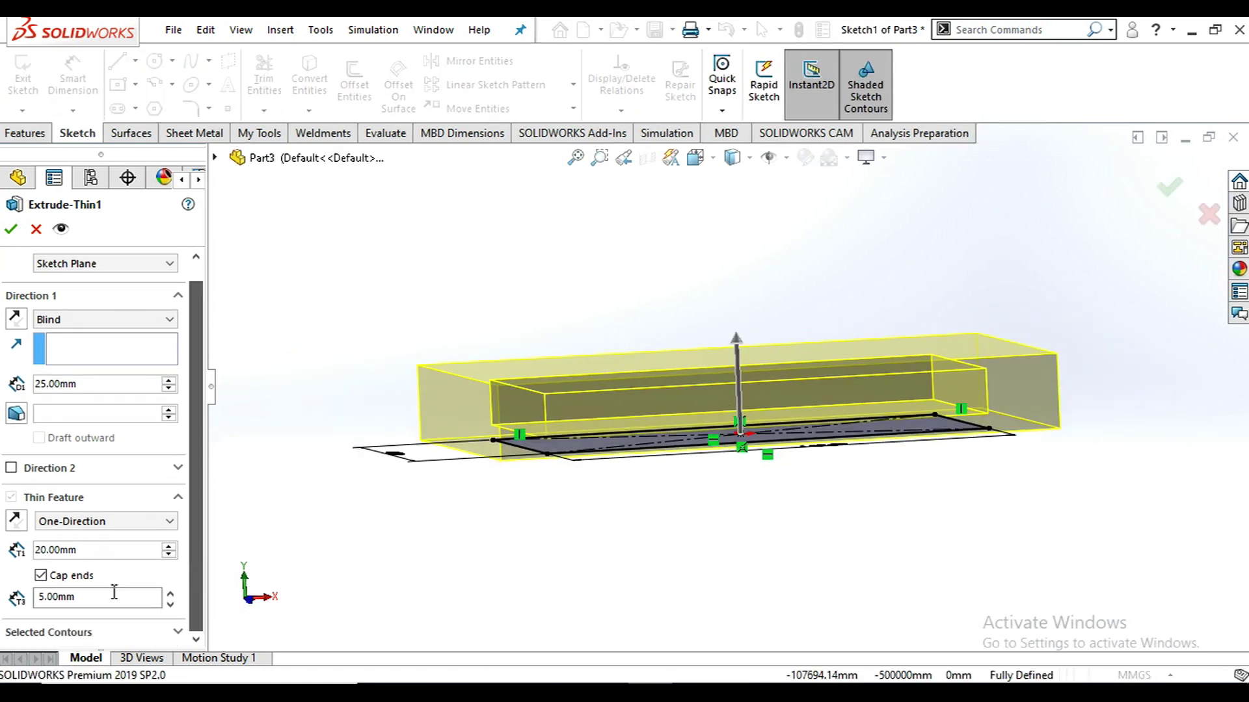
click(41, 576)
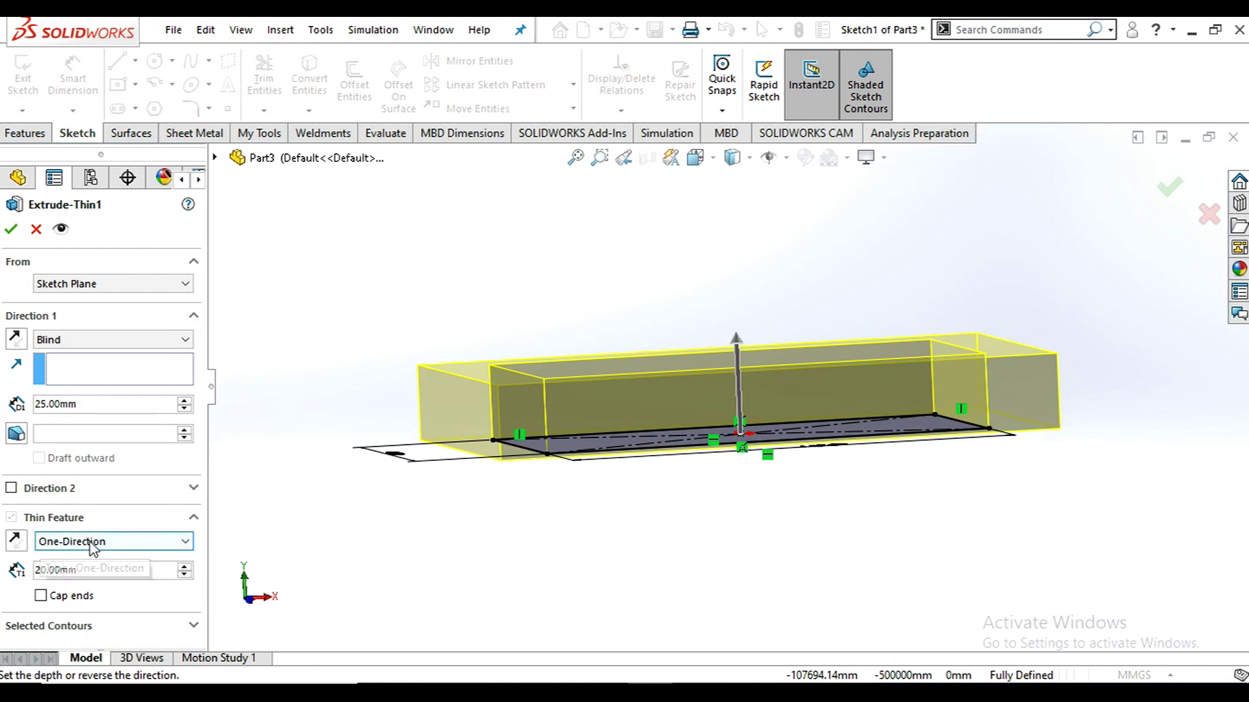
Try the Mid-Plane type for the thin feature and examine how the wall straddles the sketched rectangle.
key(ctrl+8)
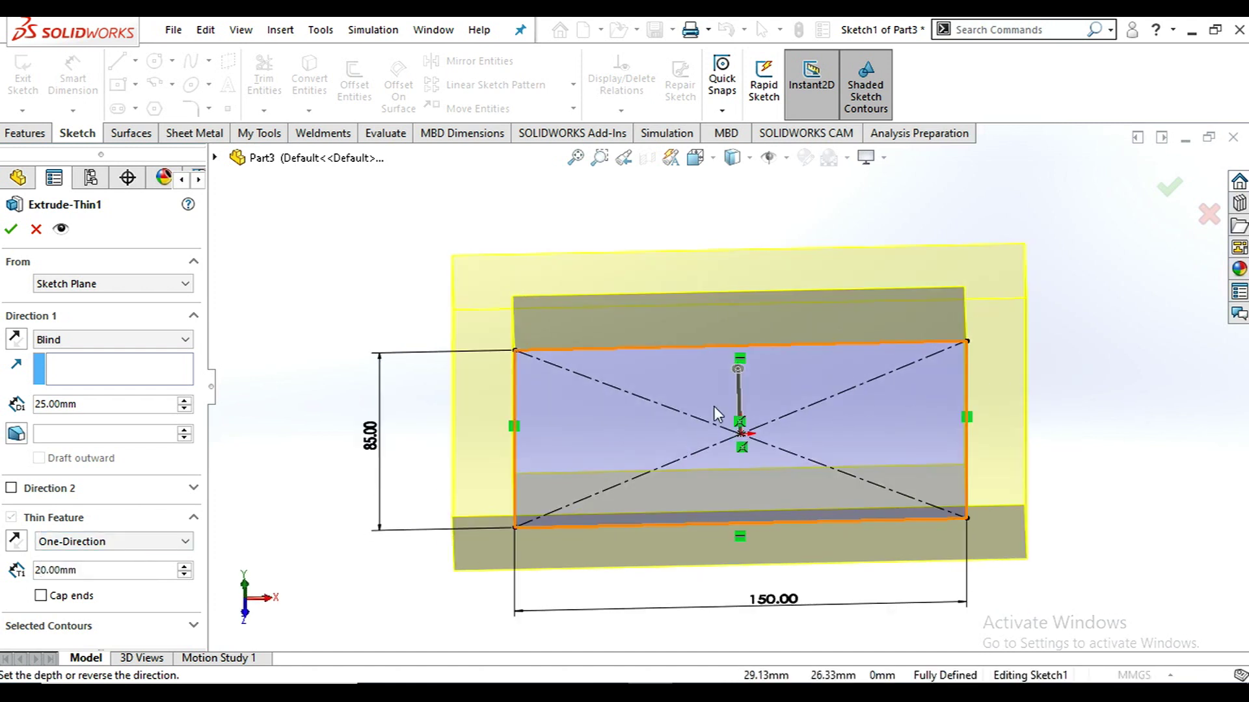
click(127, 541)
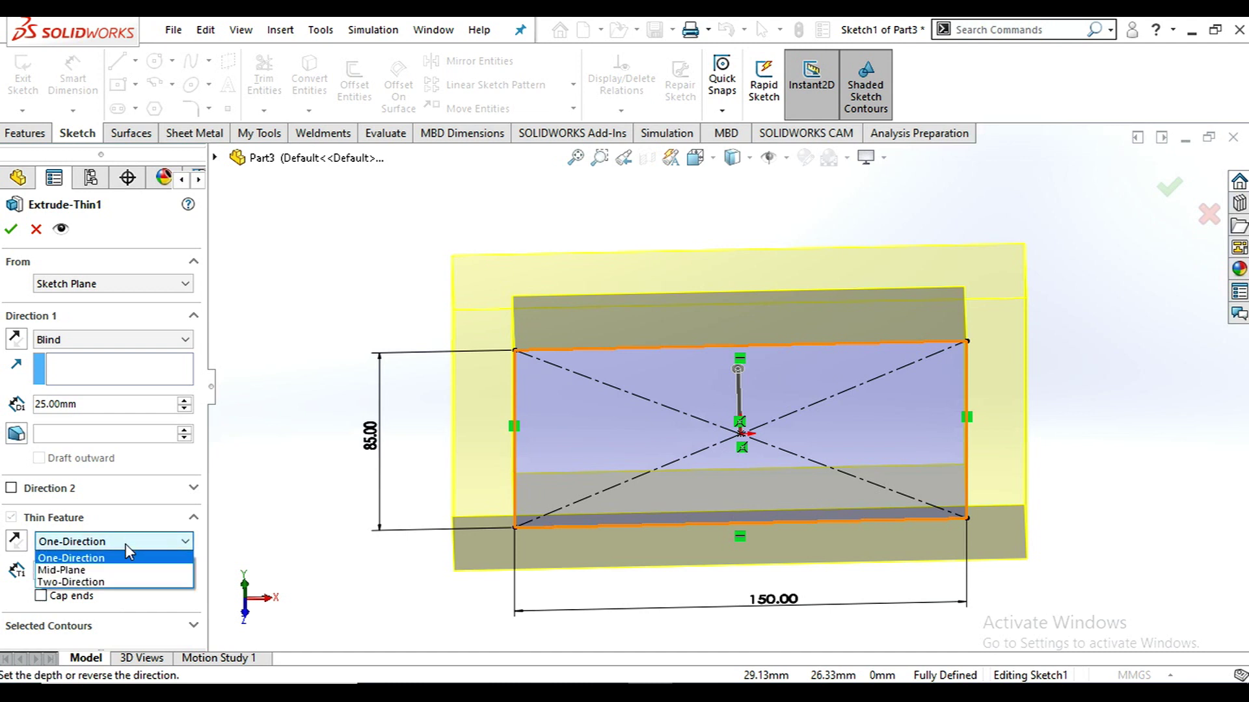
click(103, 571)
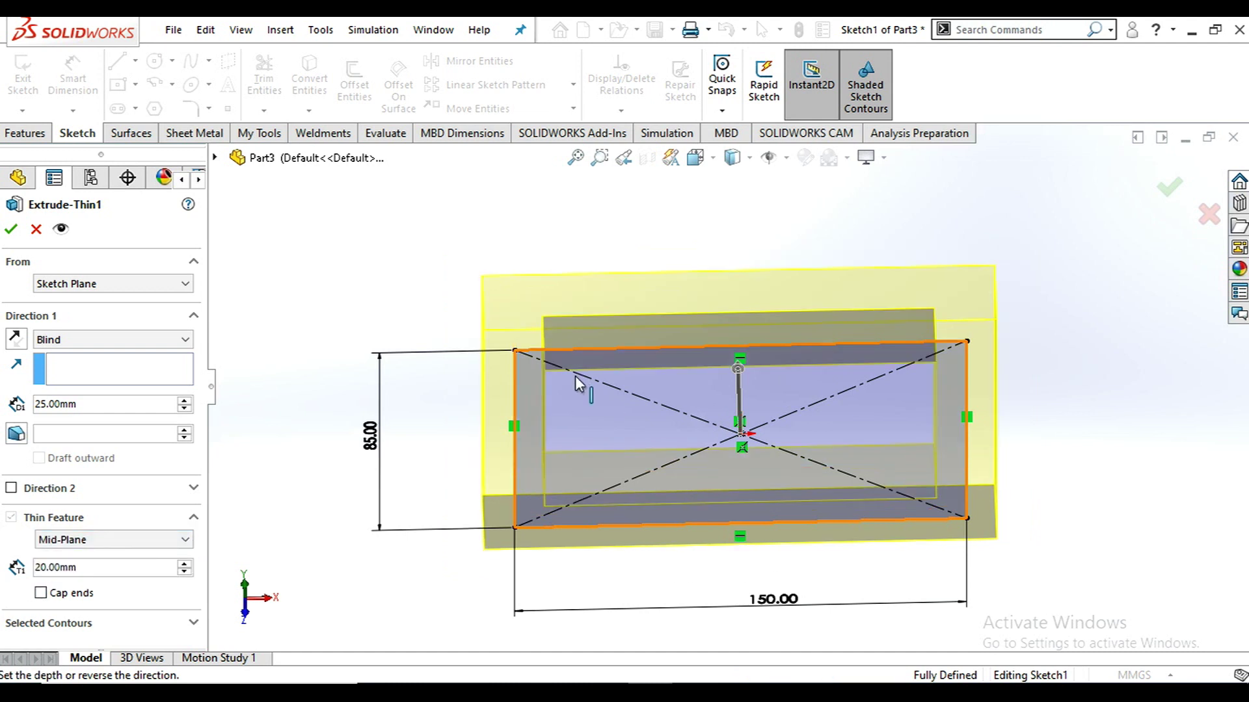
scroll(539, 370, down, 2)
middle_drag(1021, 423, 1042, 489)
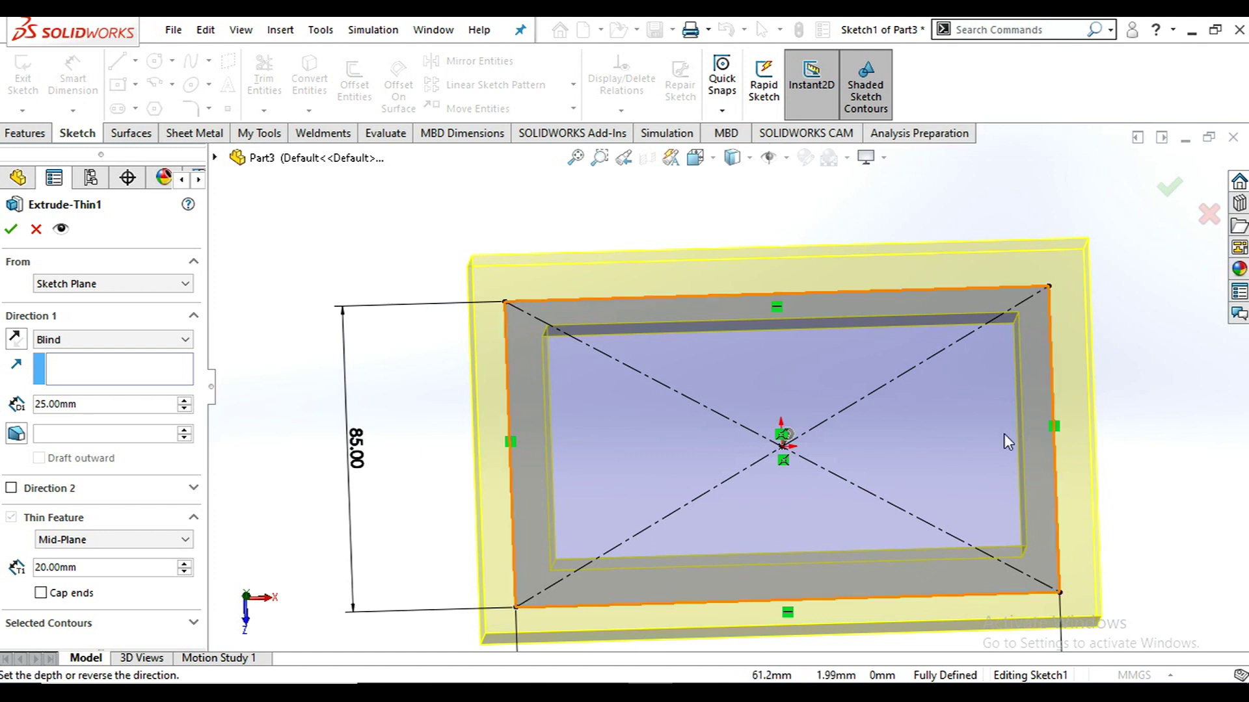
Set the thin feature's type to Two-Direction and inspect the wall on both sides of the sketch edge from the Top view.
click(140, 540)
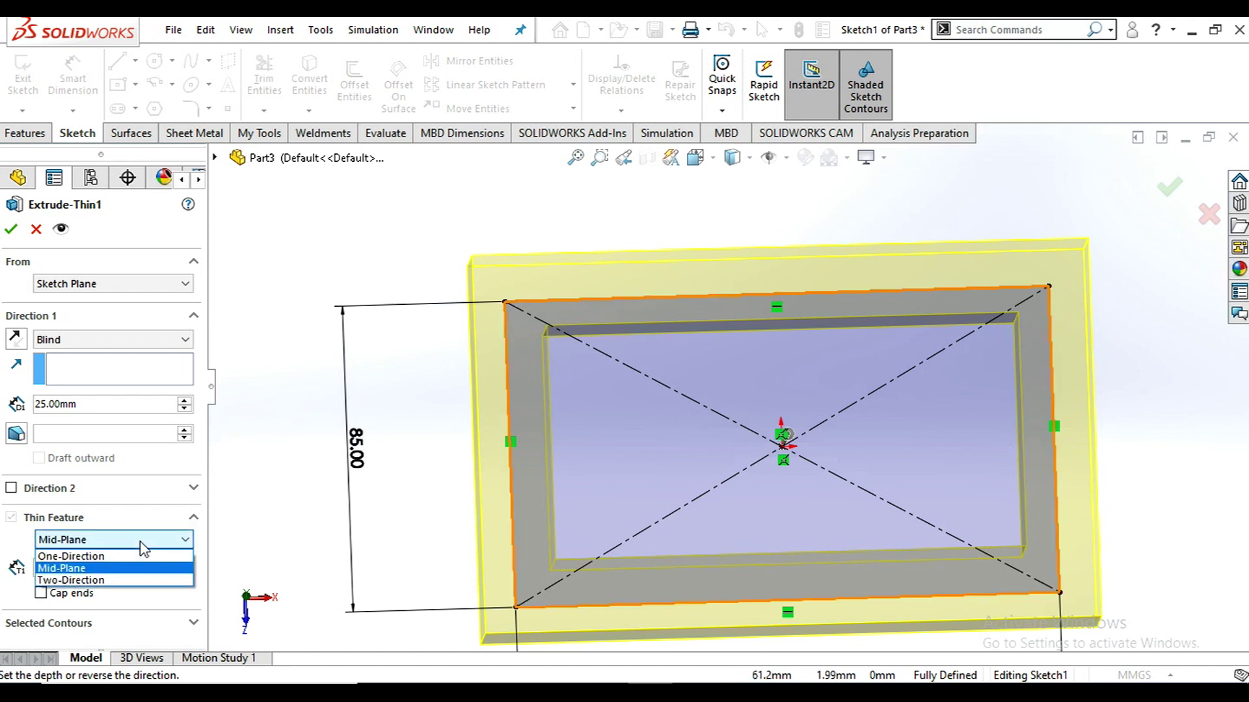
click(122, 580)
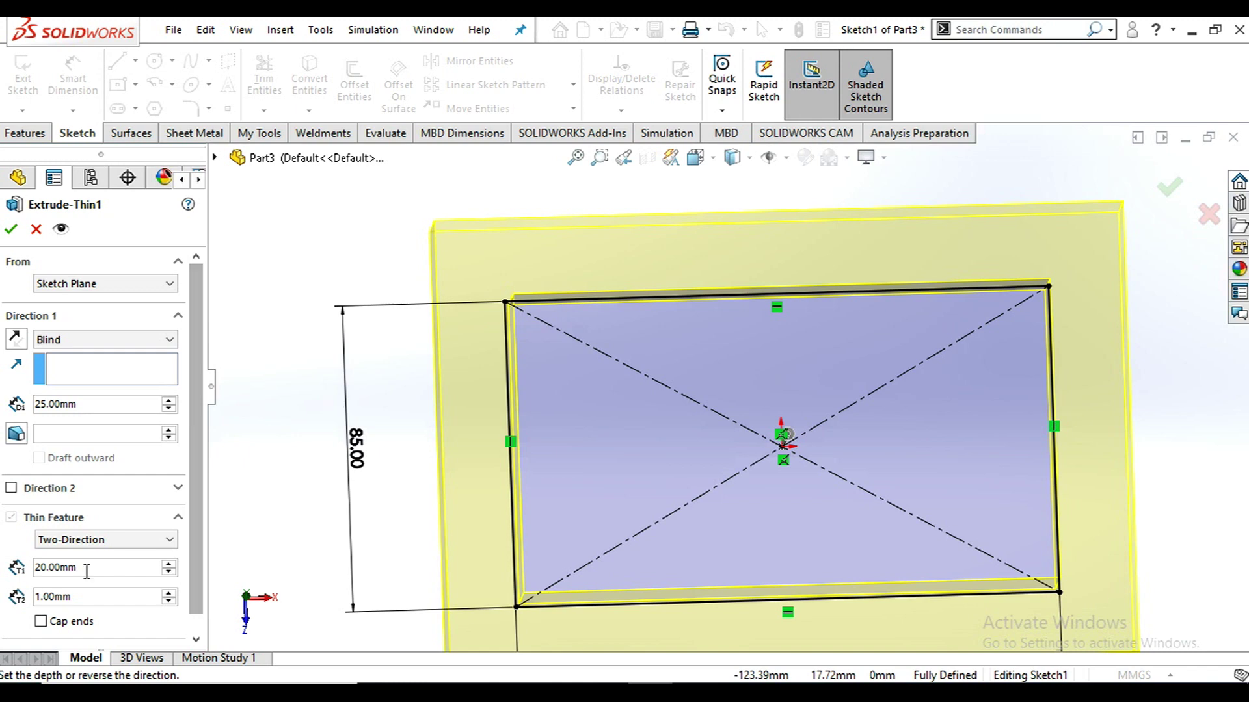
scroll(562, 439, down, 1)
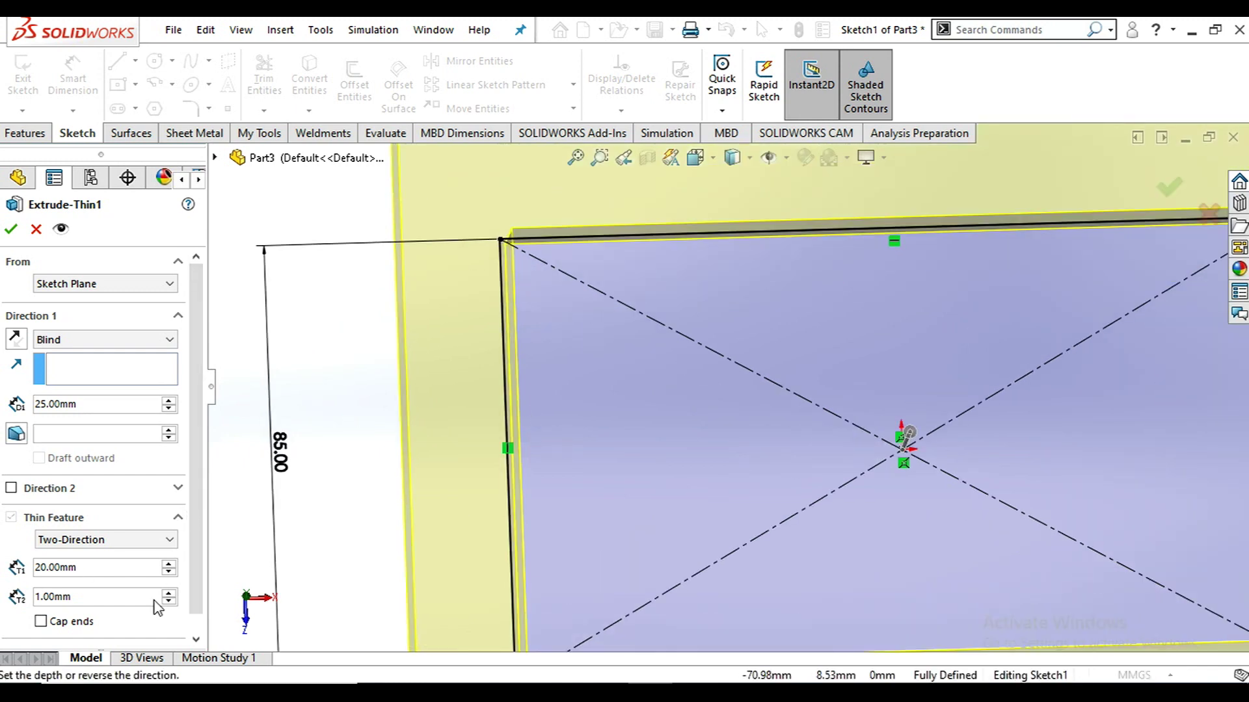
scroll(606, 408, up, 5)
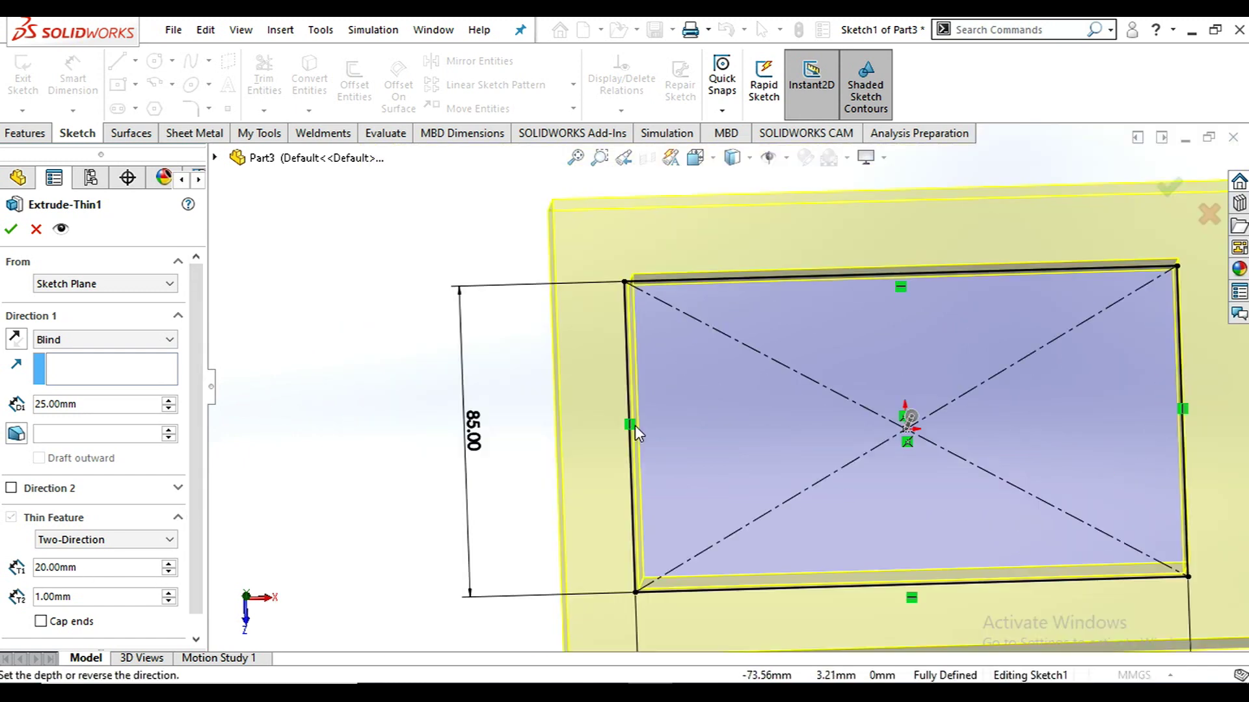
click(716, 162)
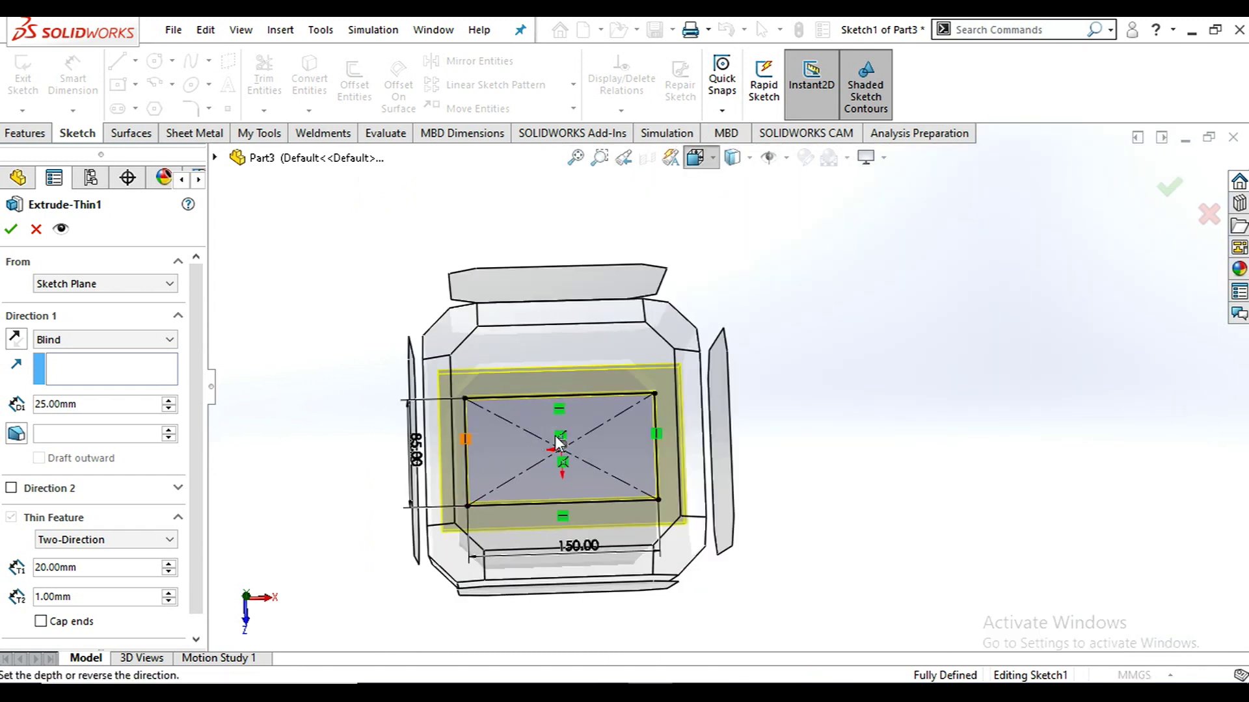
key(ctrl+5)
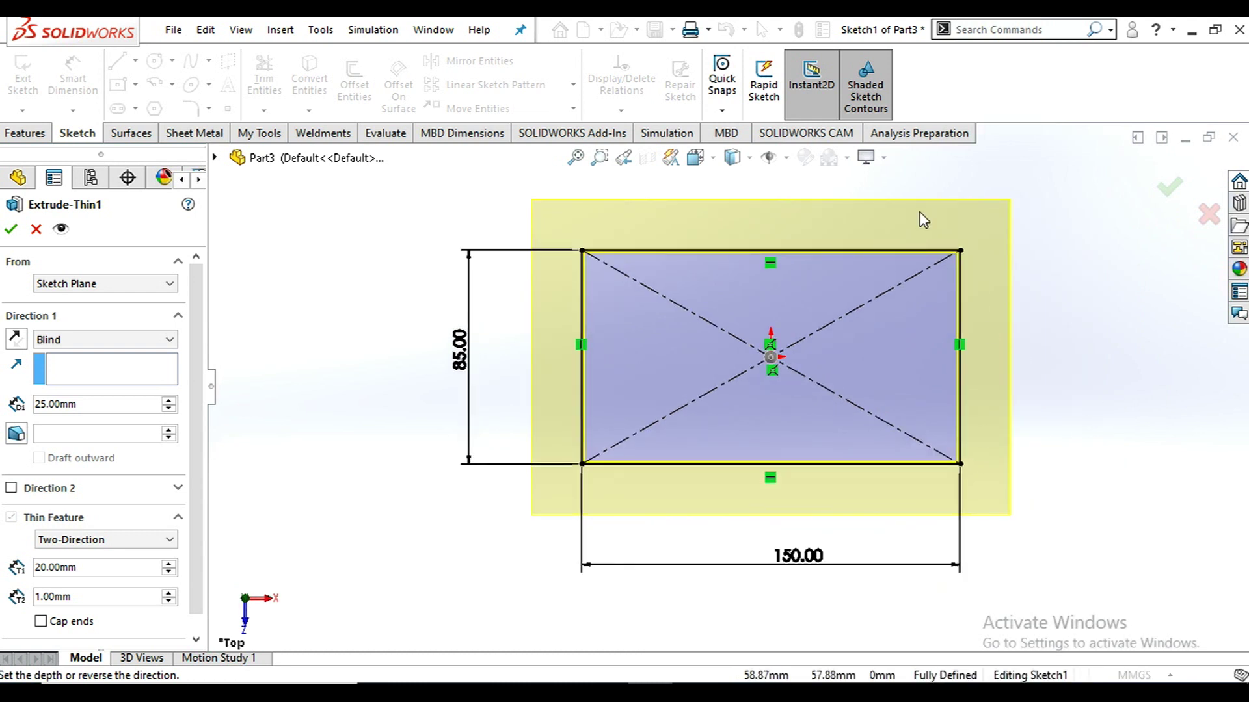
scroll(923, 217, down, 2)
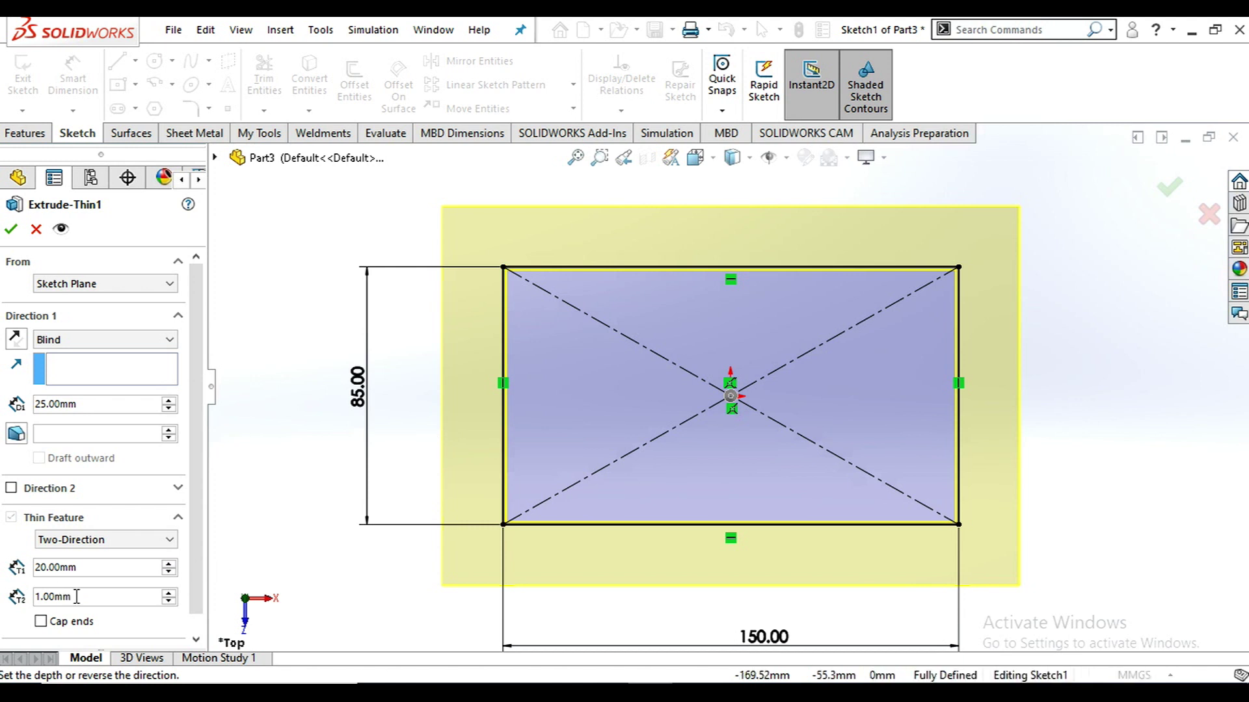
scroll(527, 351, down, 4)
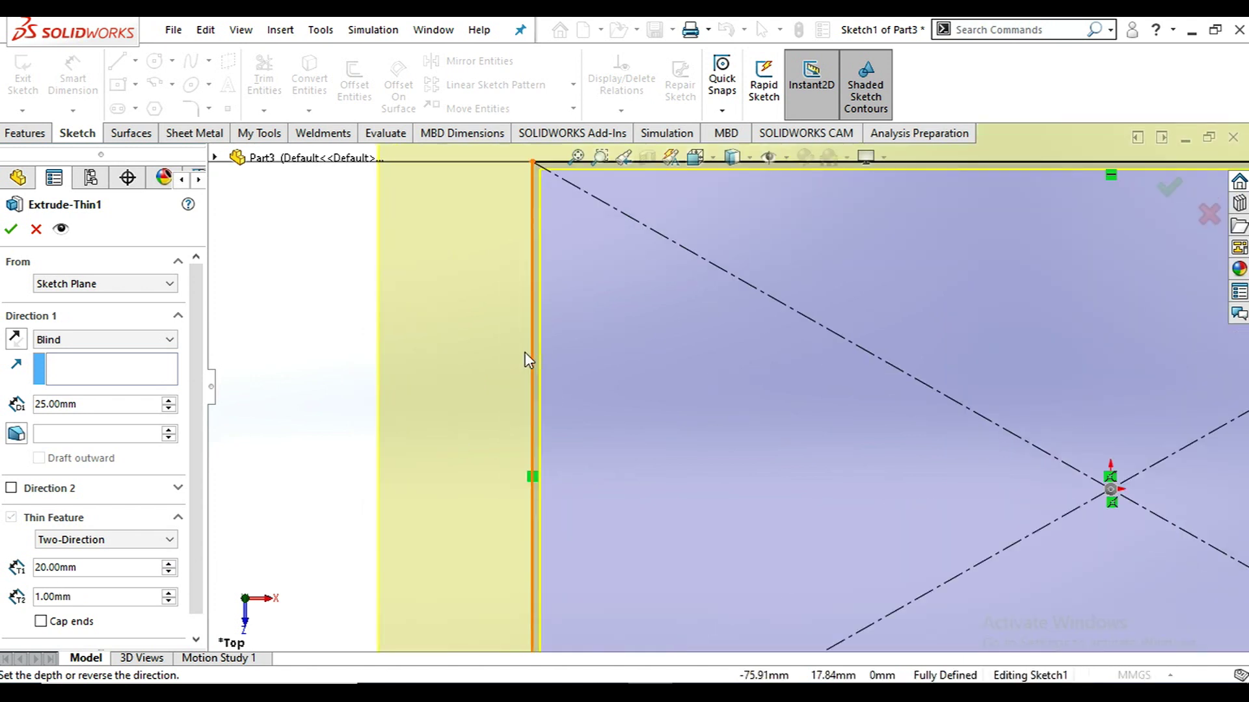
scroll(562, 364, up, 3)
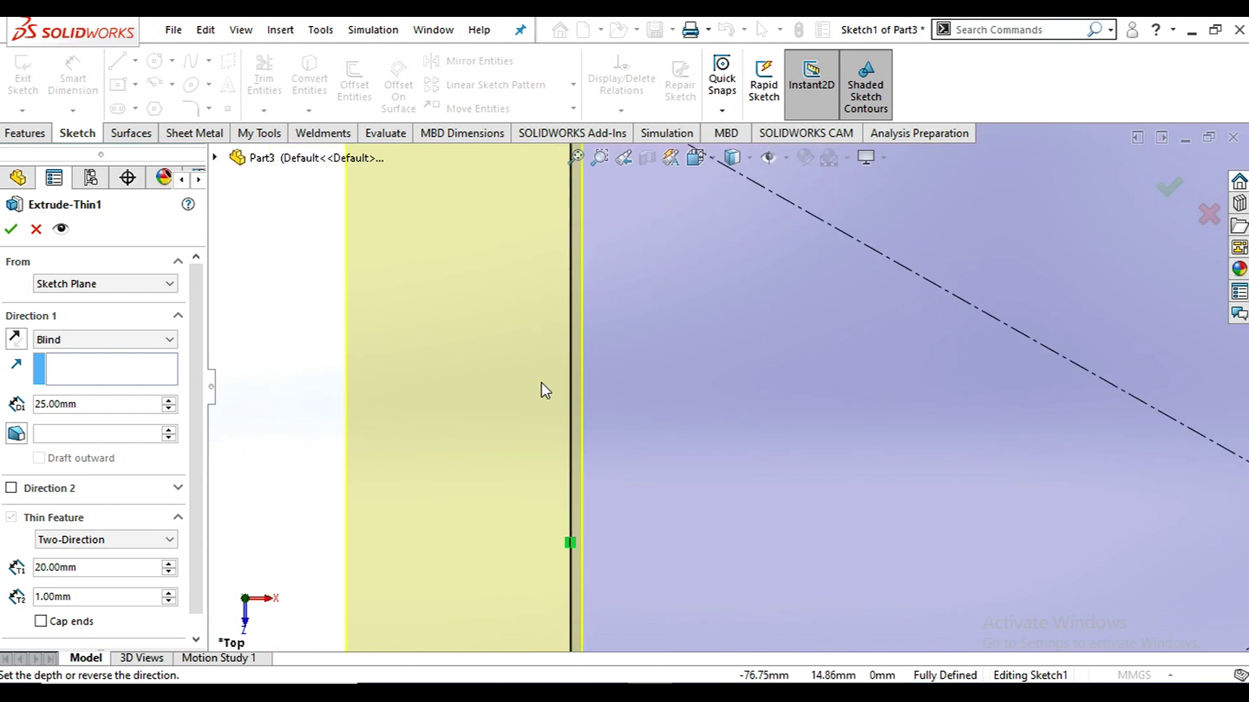
Set the thin feature's Direction 2 thickness to 10 mm, accept the extrusion and inspect the hollow frame.
scroll(538, 390, up, 2)
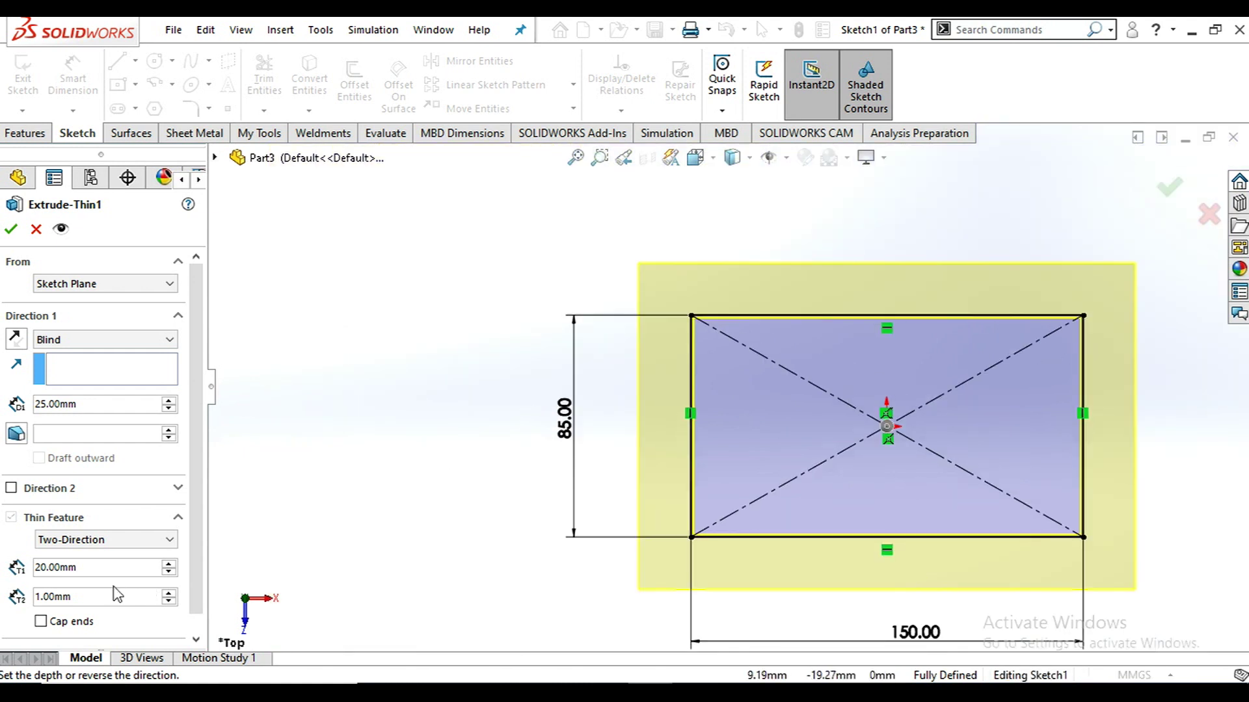
click(88, 596)
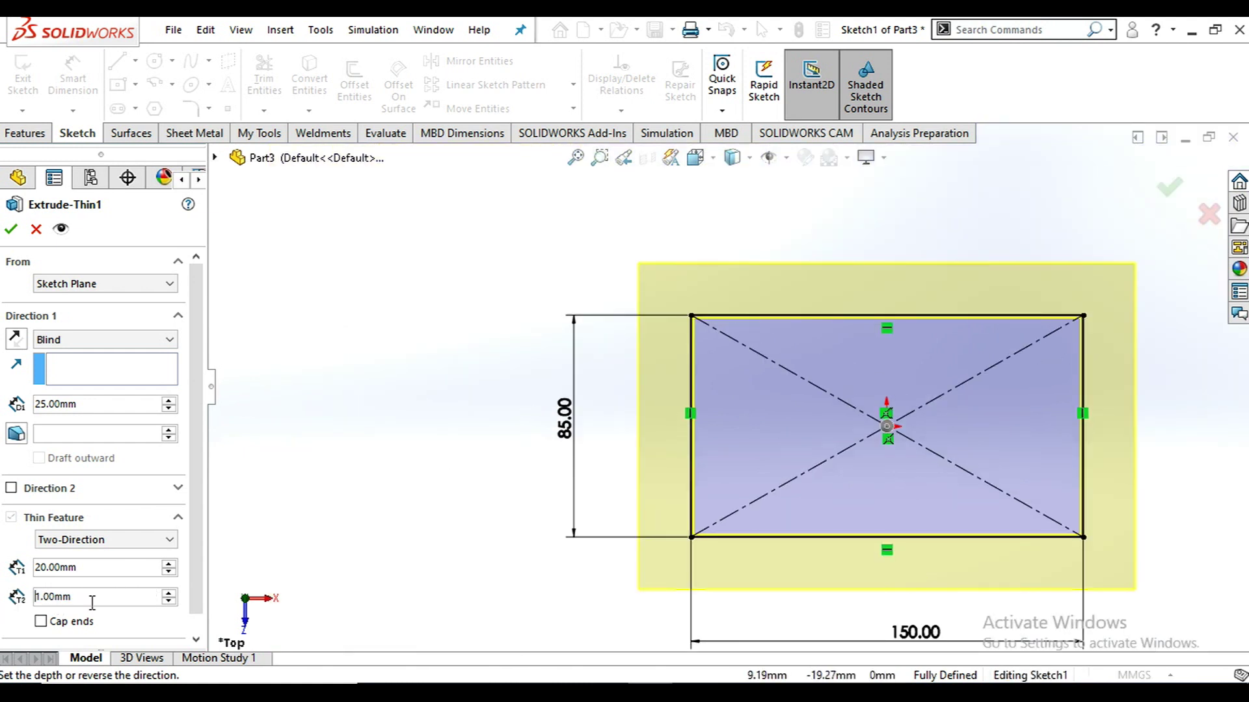
drag(70, 595, 3, 599)
text(10)
key(Return)
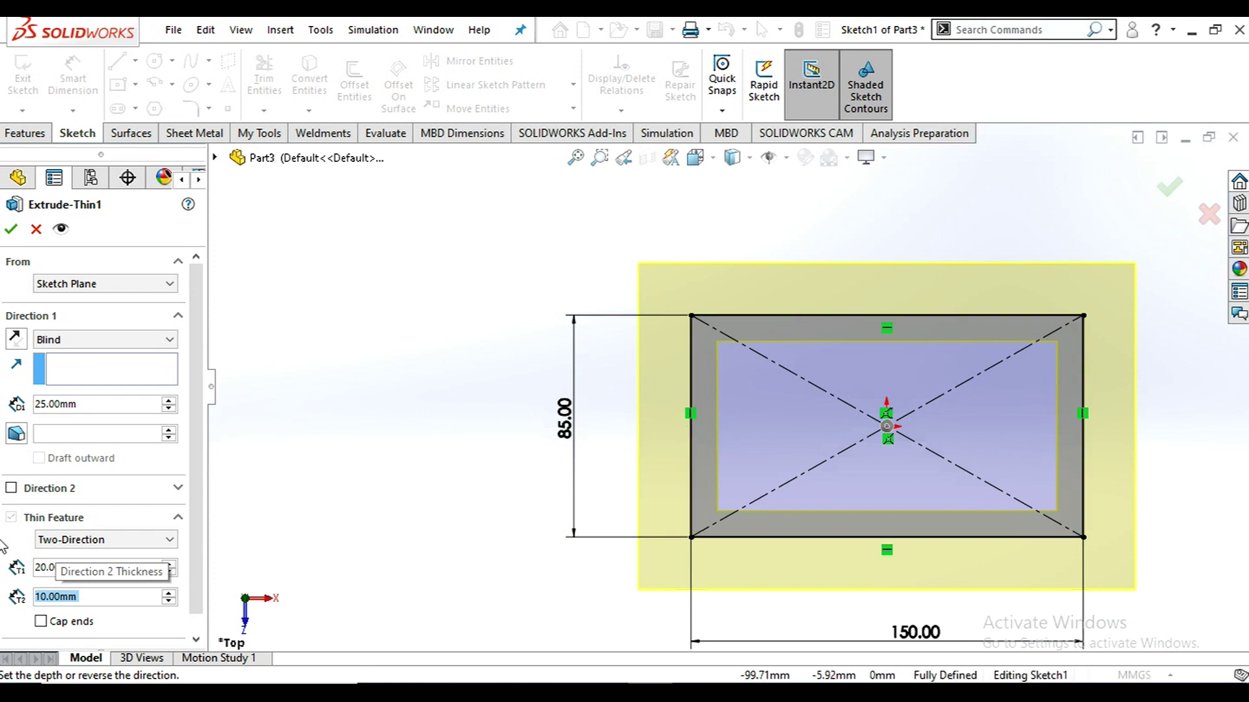
click(11, 228)
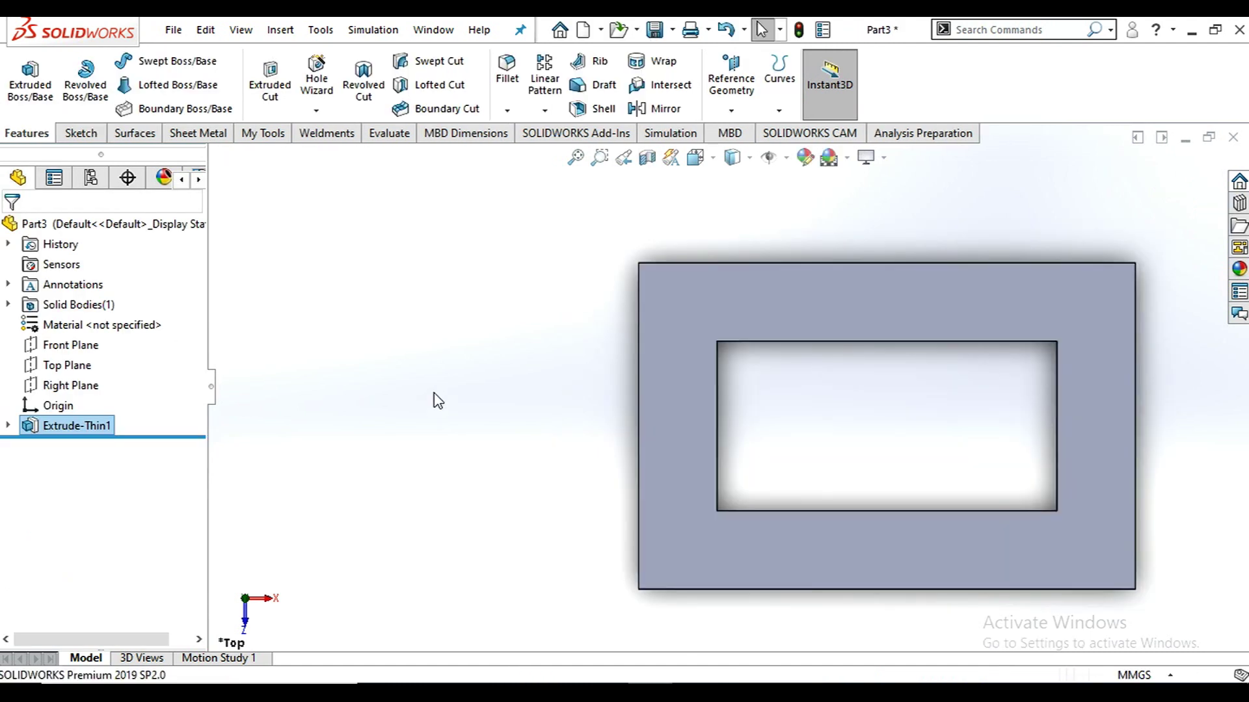
scroll(976, 422, up, 5)
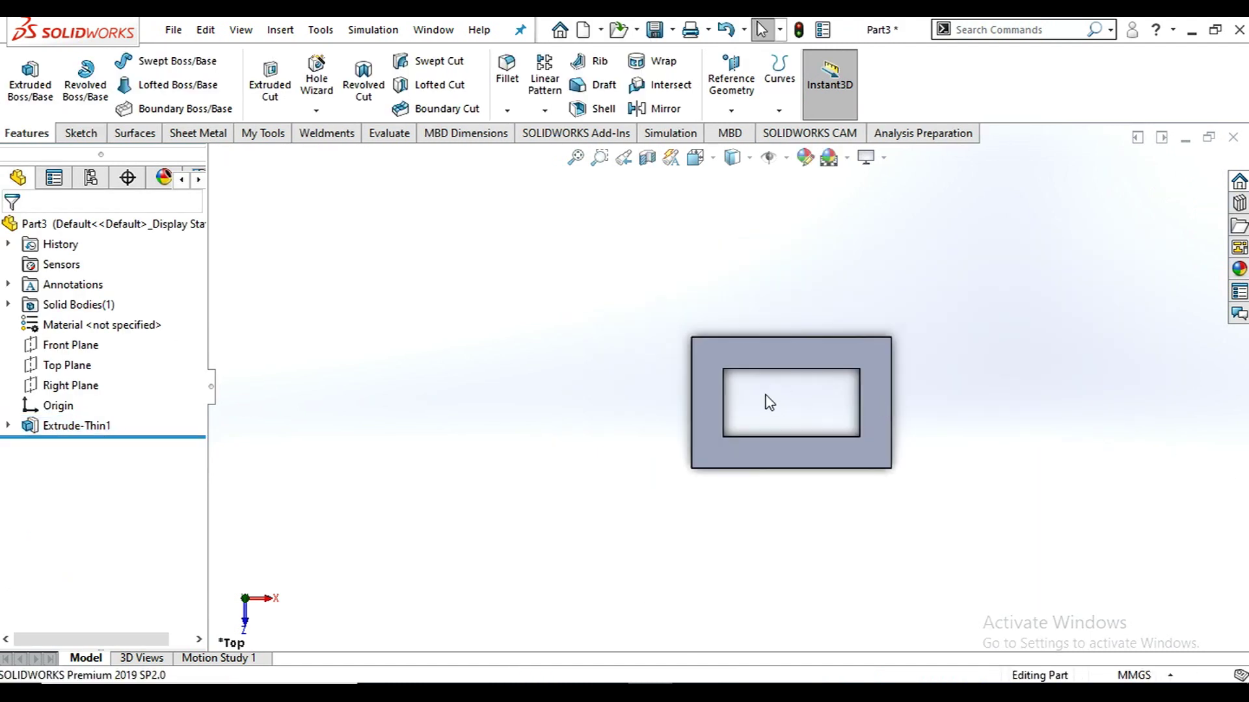
scroll(769, 403, down, 1)
middle_drag(761, 418, 804, 317)
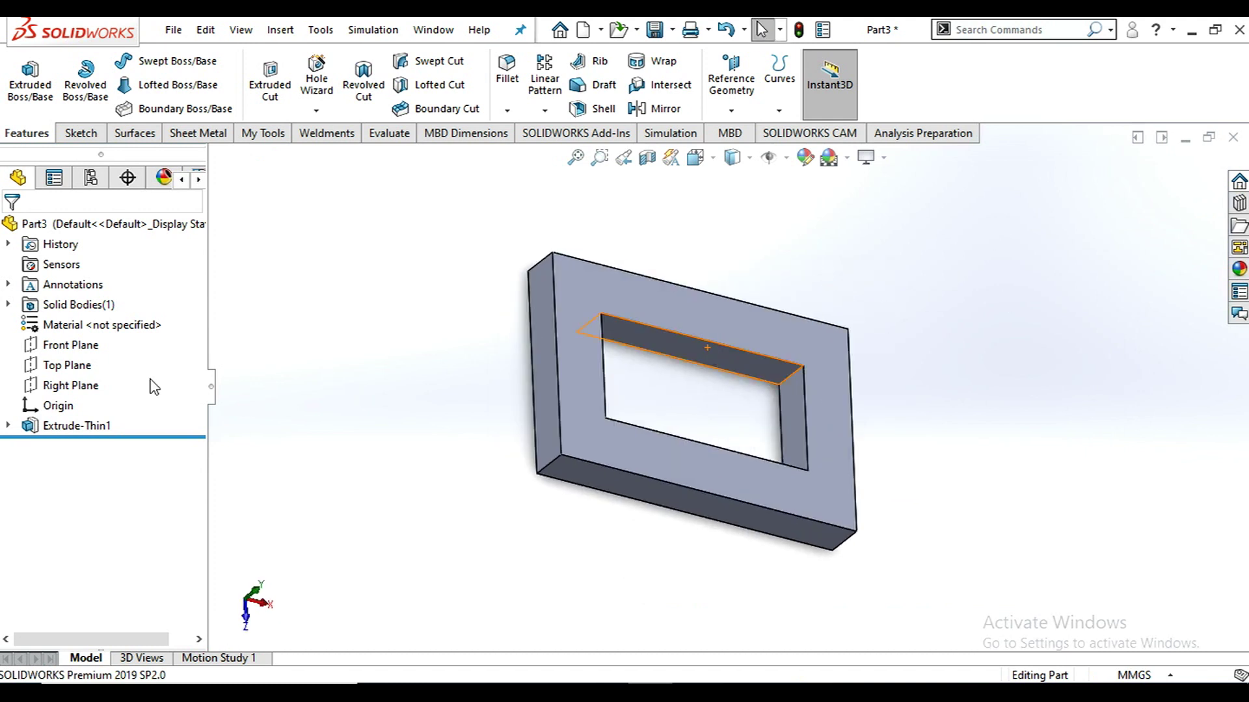
Delete the thin extrusion while keeping its sketch, and open the rectangle sketch for editing in a view normal to it.
right_click(70, 426)
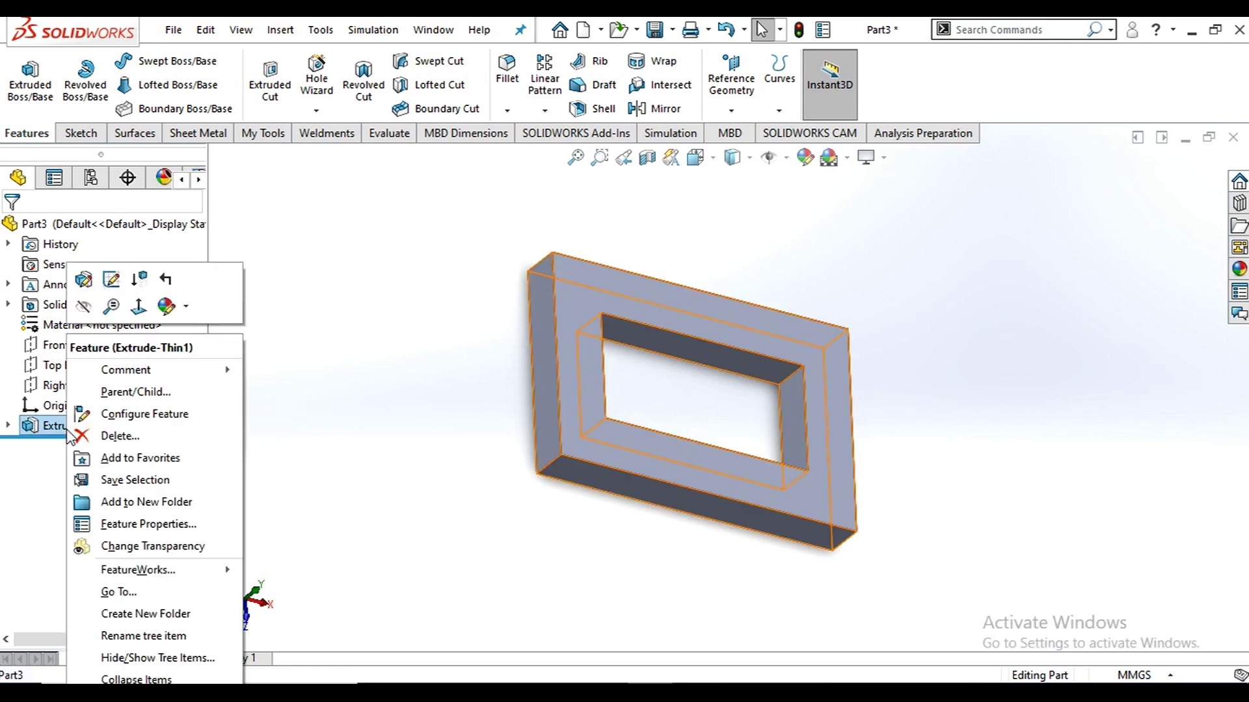
click(116, 436)
click(739, 268)
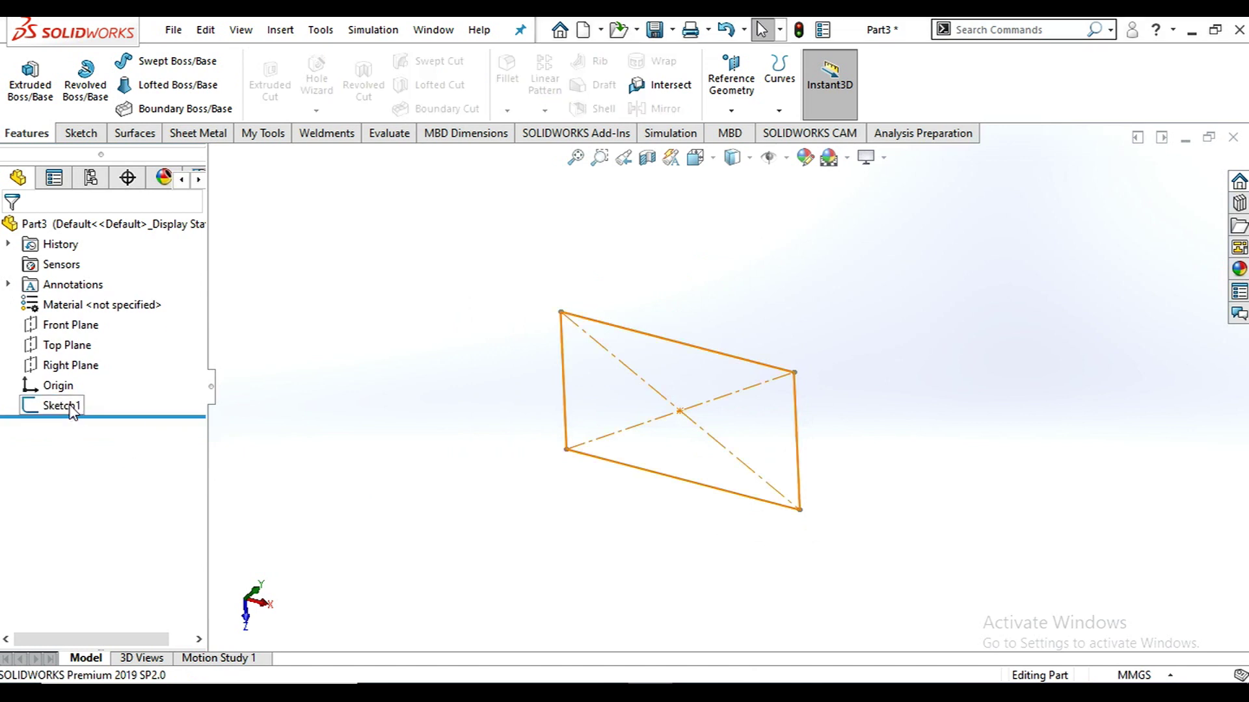
click(72, 408)
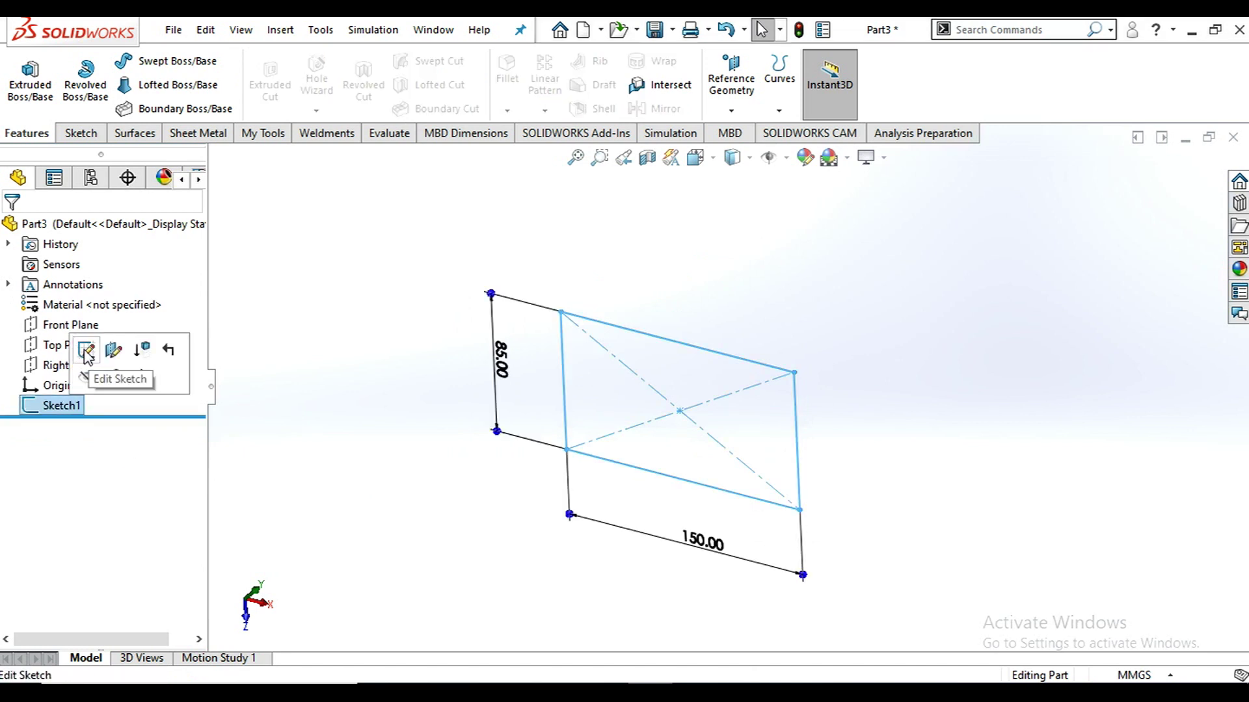
click(85, 351)
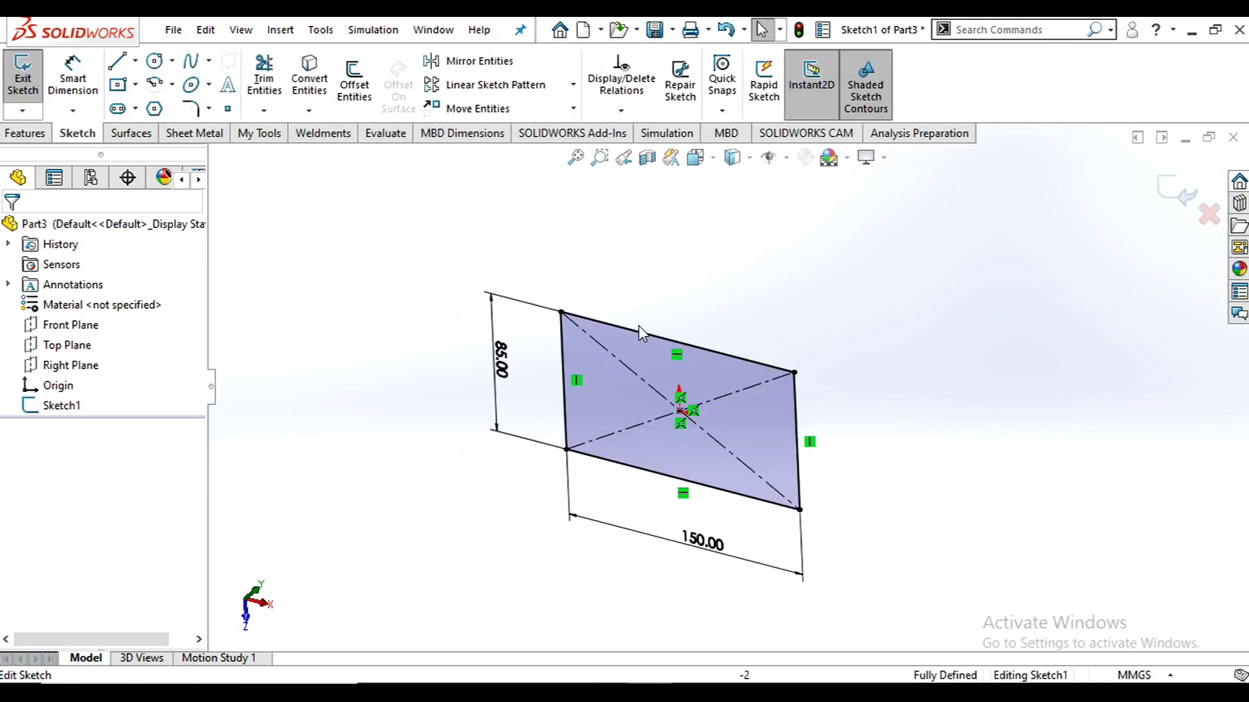
click(713, 162)
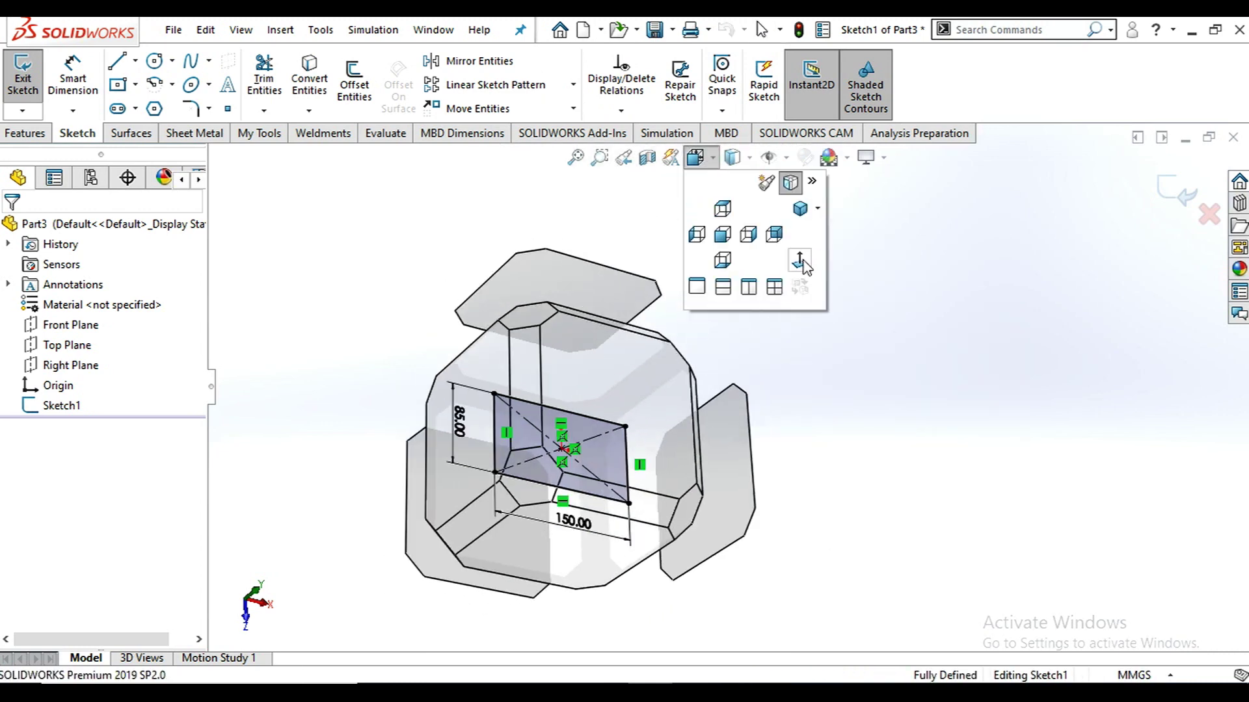
click(800, 261)
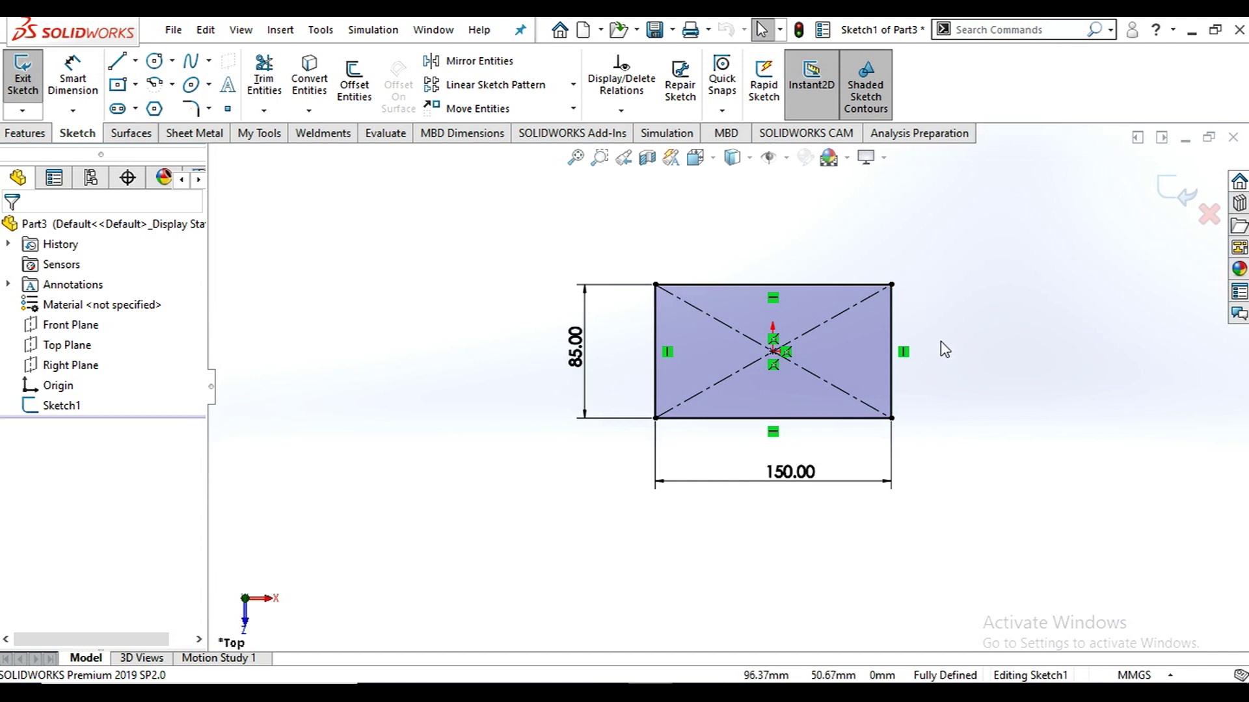
Start a Boss-Extrude of the rectangle with the Mid Plane end condition and examine the preview on both sides of the sketch.
click(32, 133)
click(40, 91)
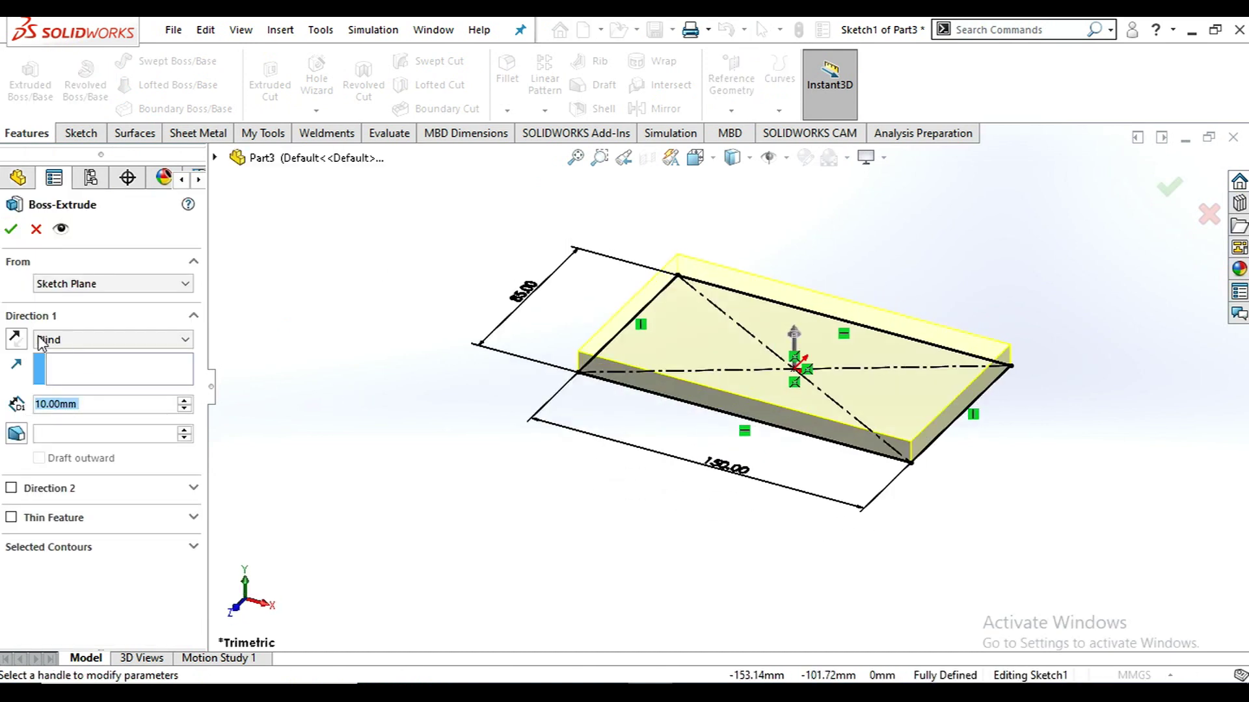
click(185, 340)
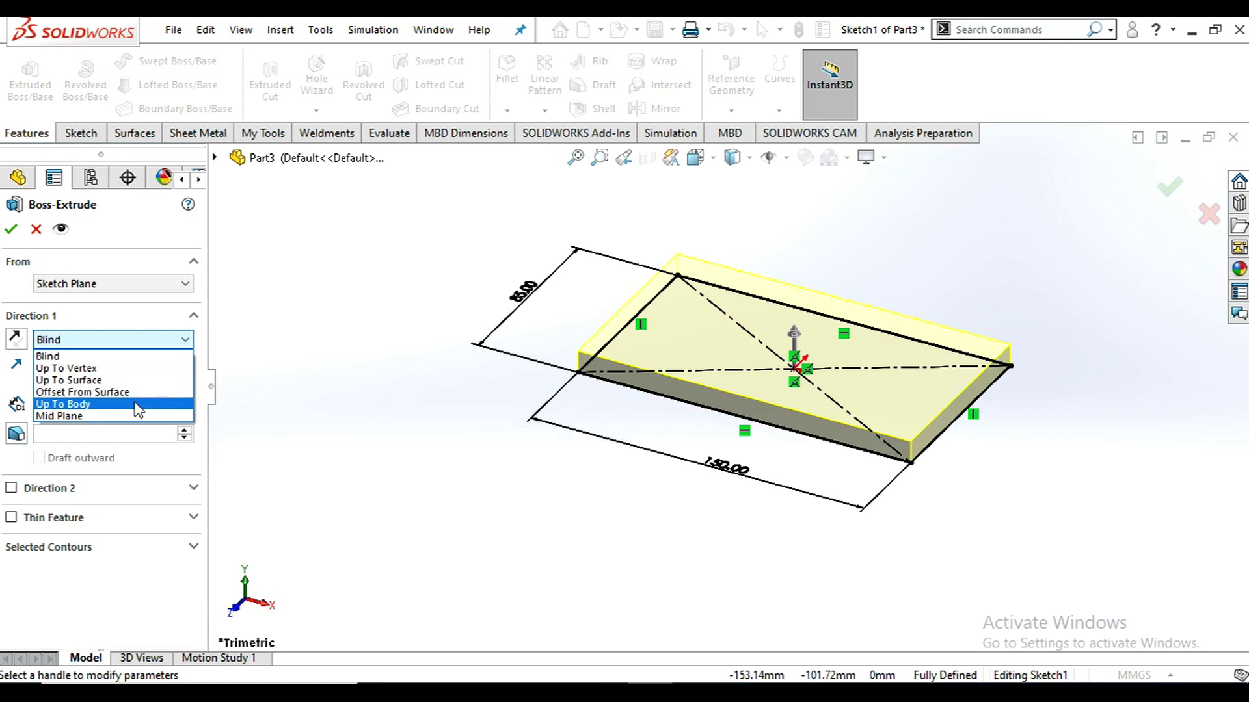
click(95, 410)
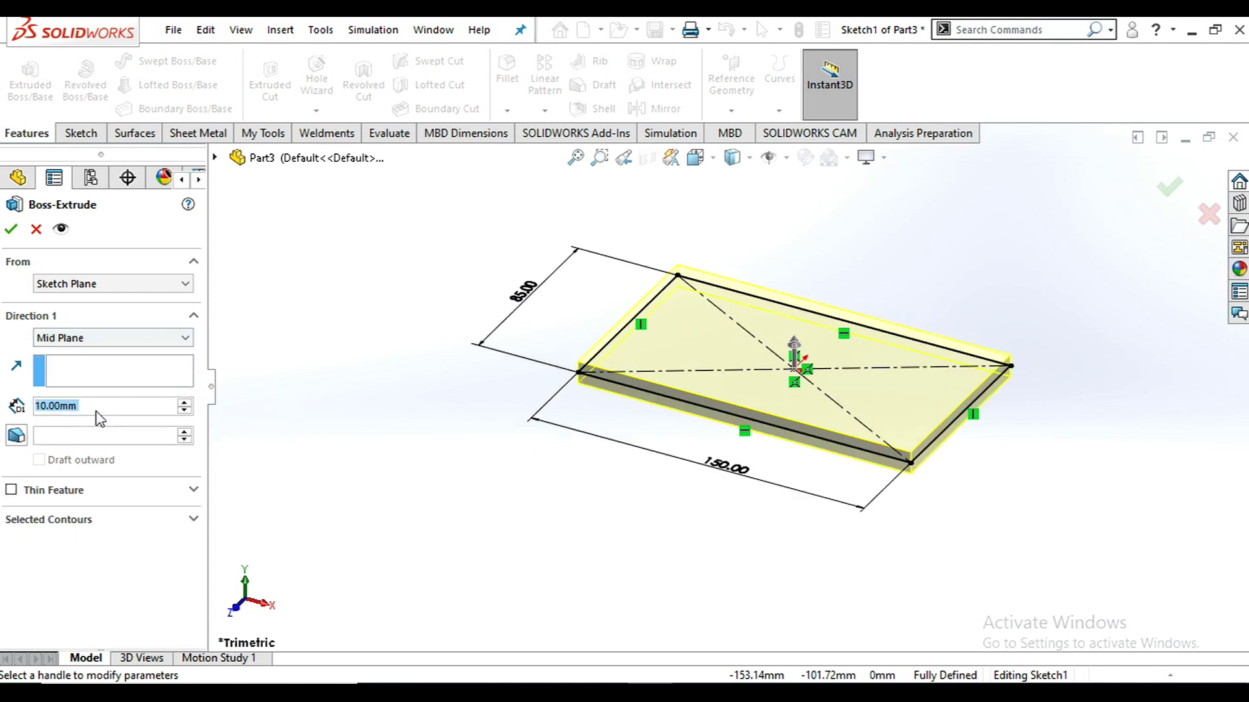
scroll(719, 424, down, 3)
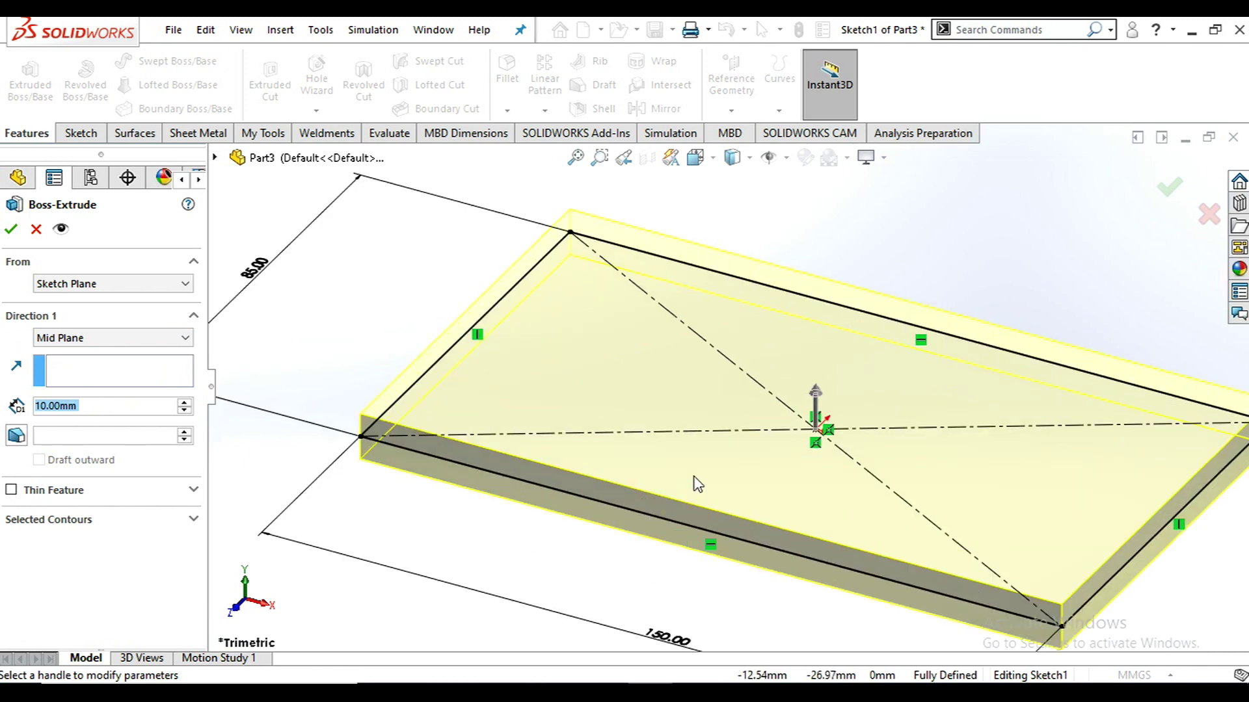
middle_drag(694, 479, 634, 474)
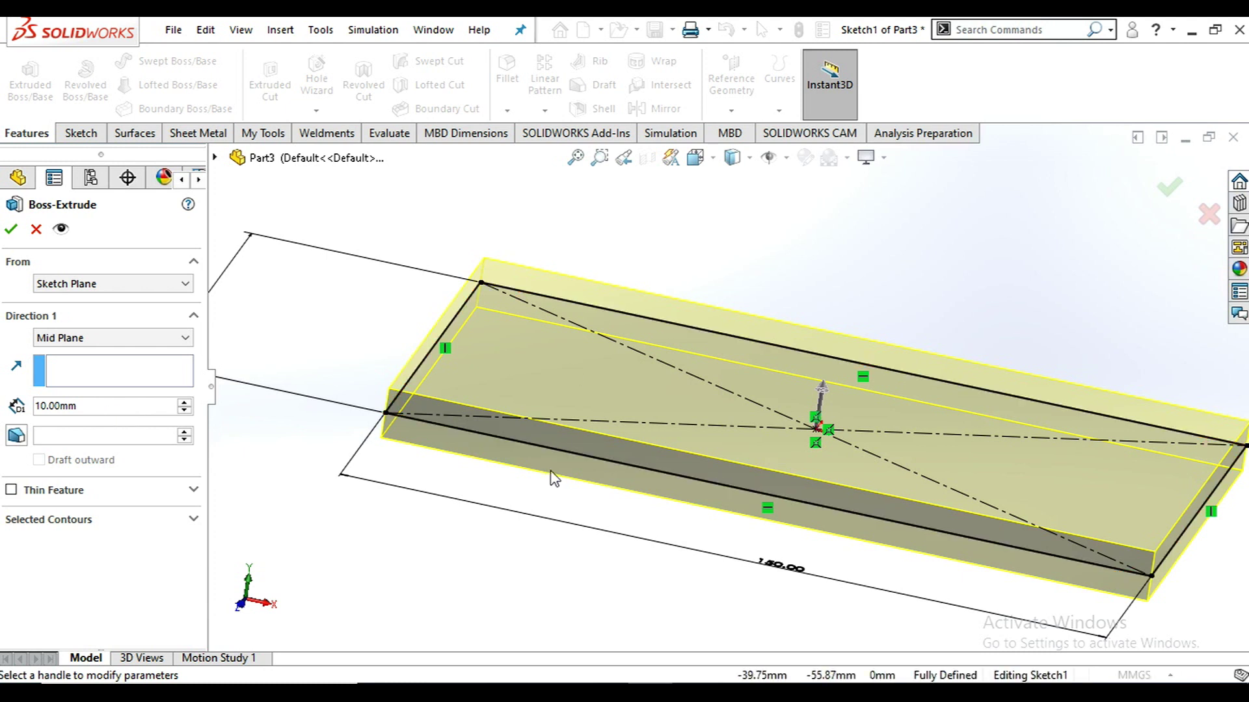
Set the mid-plane extrusion's depth to 40 mm, accept it and inspect the solid block.
drag(123, 408, 18, 395)
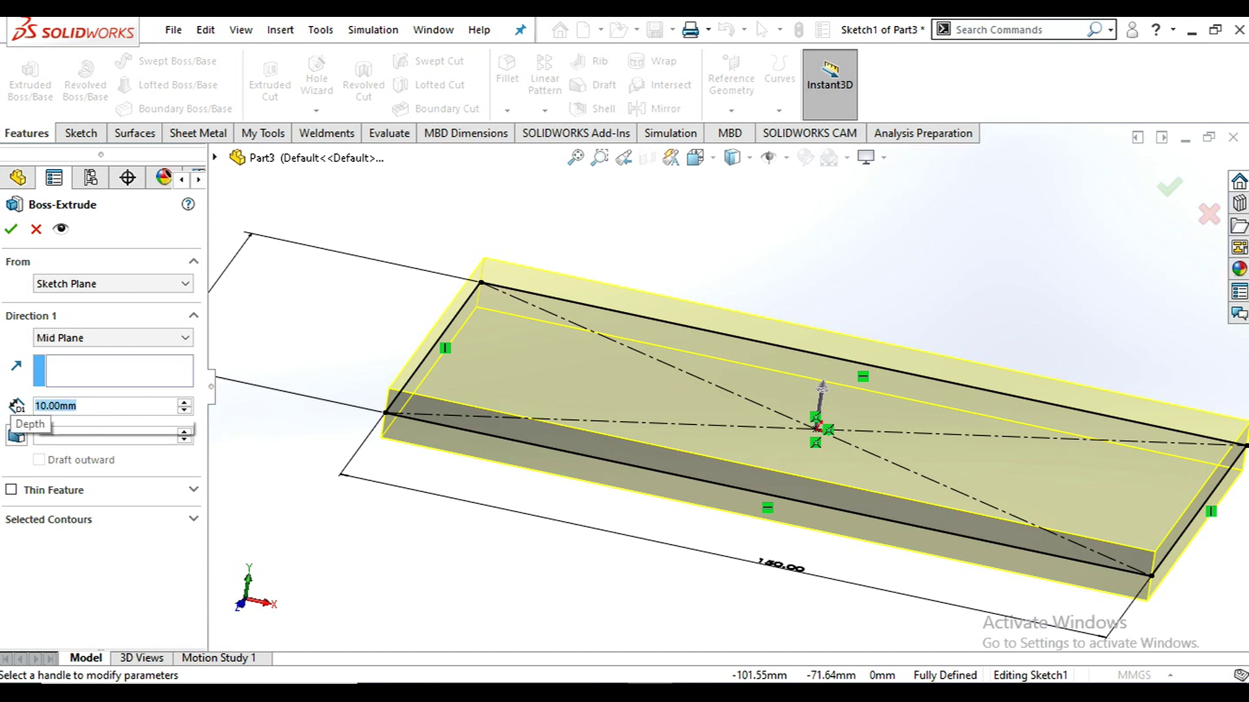
text(40)
key(Return)
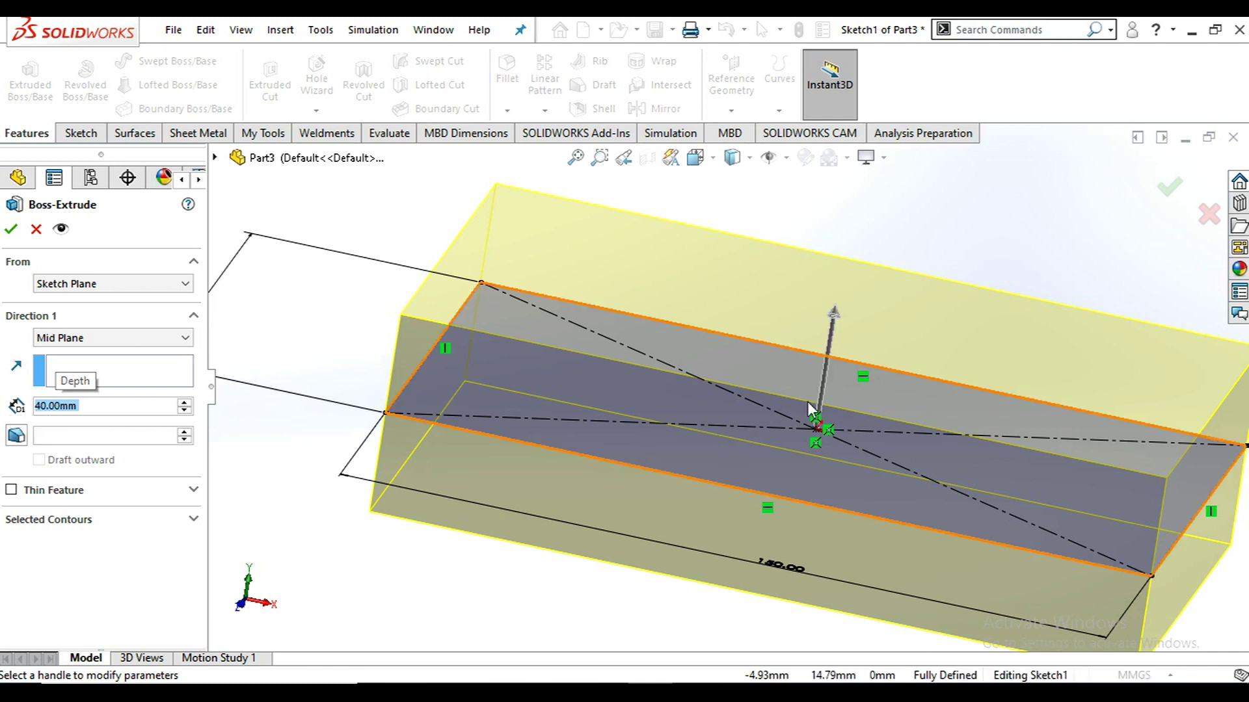
middle_drag(829, 381, 342, 349)
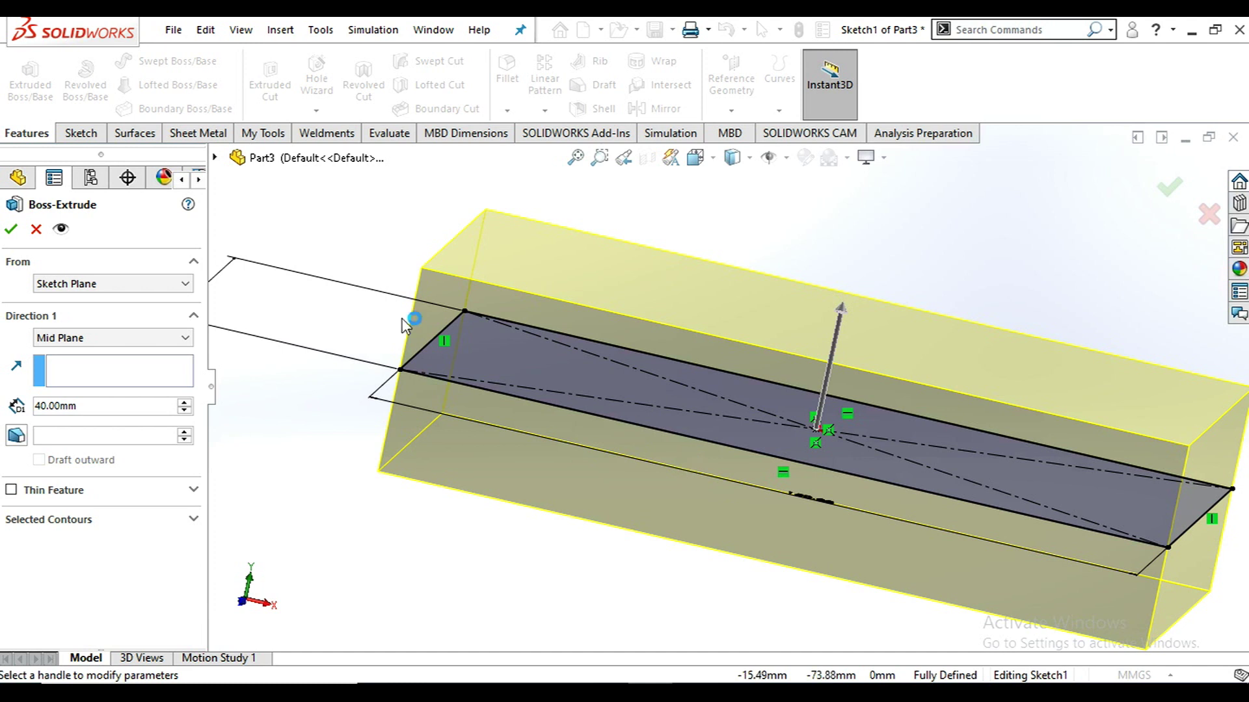
click(9, 229)
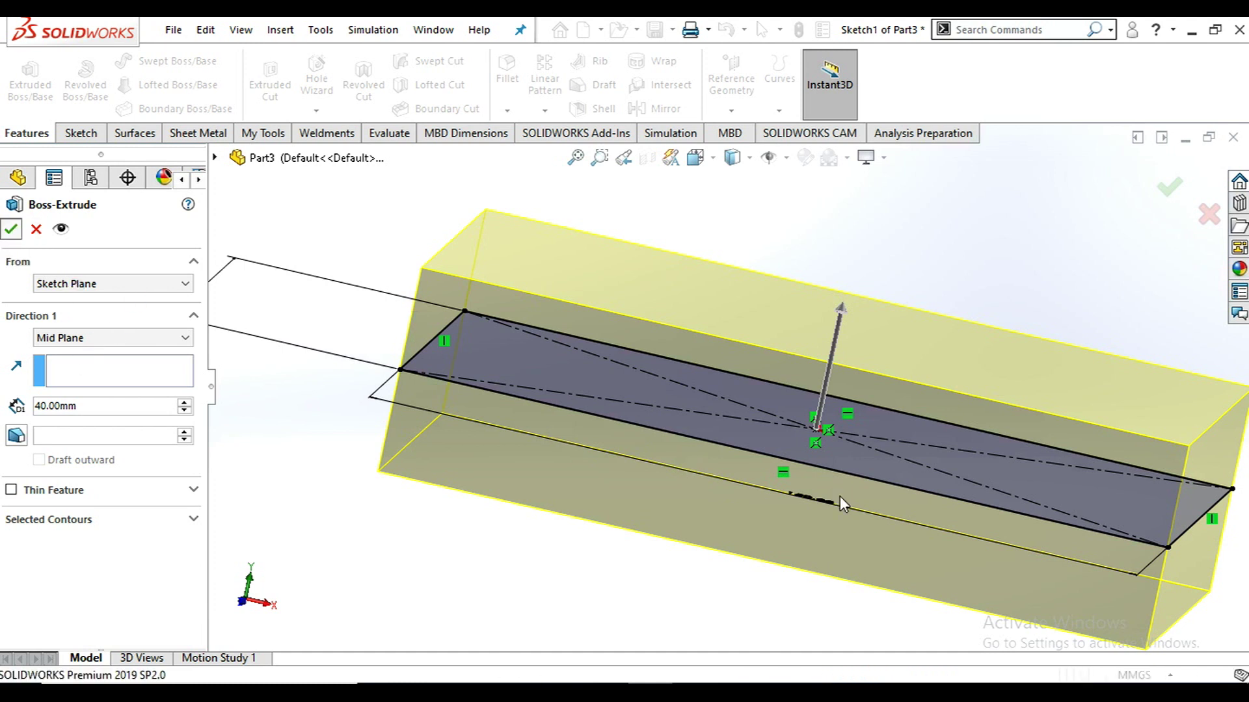
scroll(840, 497, up, 2)
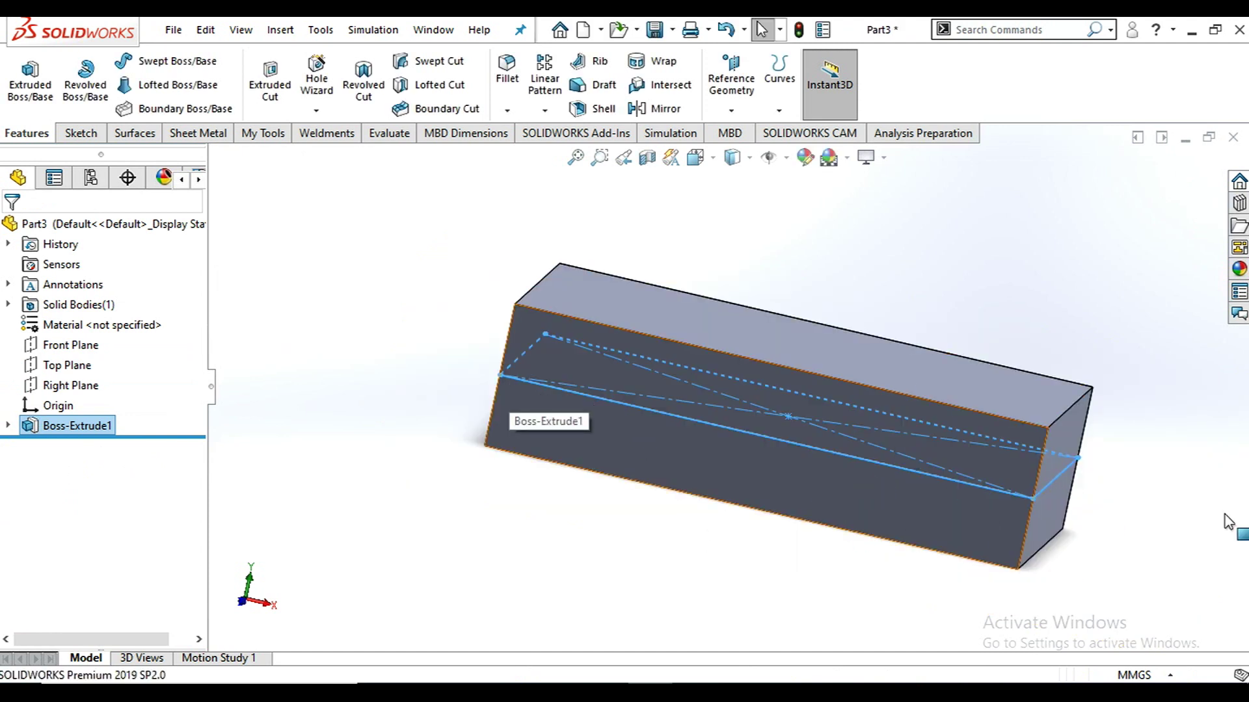
click(1077, 510)
mouse_move(751, 360)
middle_down()
mouse_move(816, 488)
mouse_move(778, 501)
mouse_move(767, 455)
mouse_move(774, 501)
middle_up()
scroll(1030, 467, up, 2)
scroll(983, 407, down, 1)
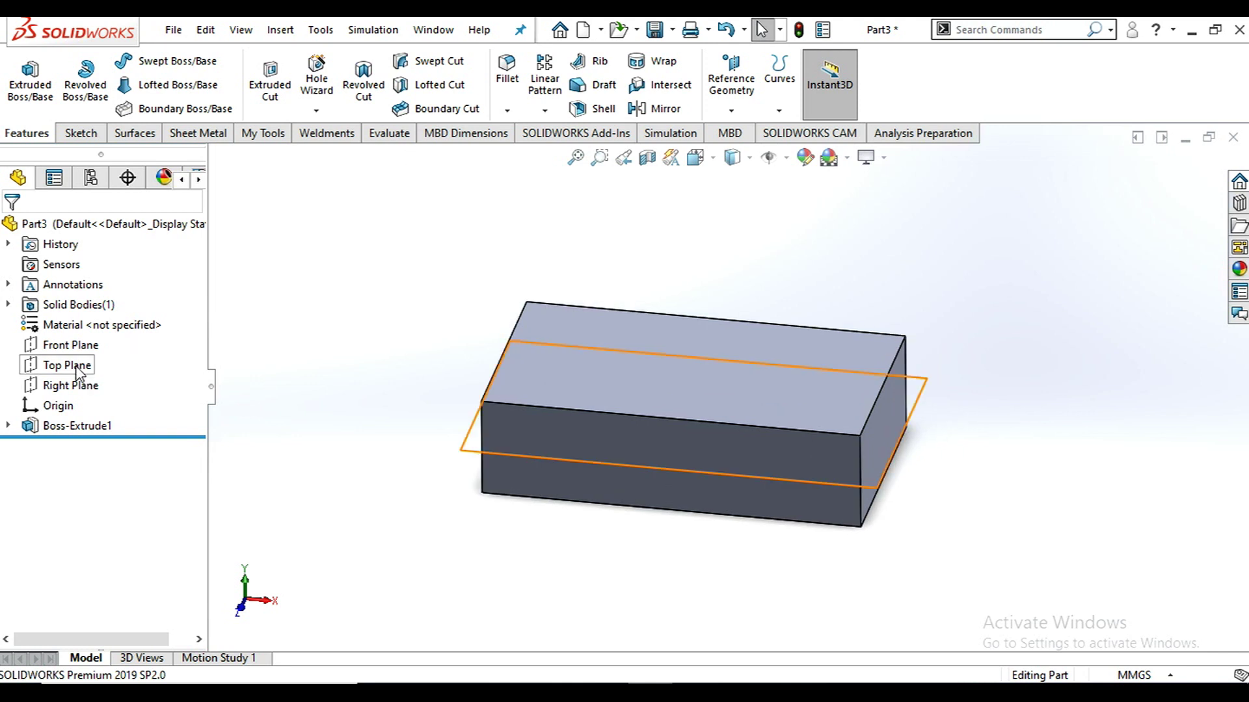
Create a reference plane offset 70 mm above the Top Plane.
click(68, 368)
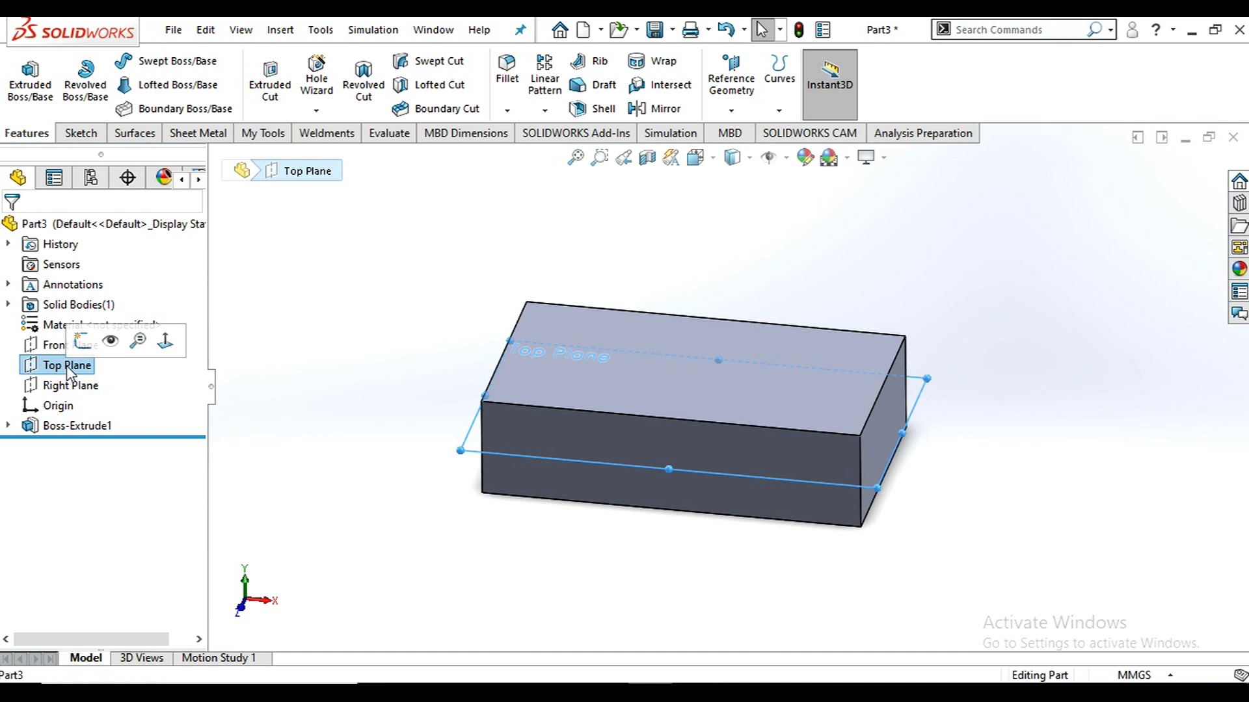
click(733, 105)
click(752, 134)
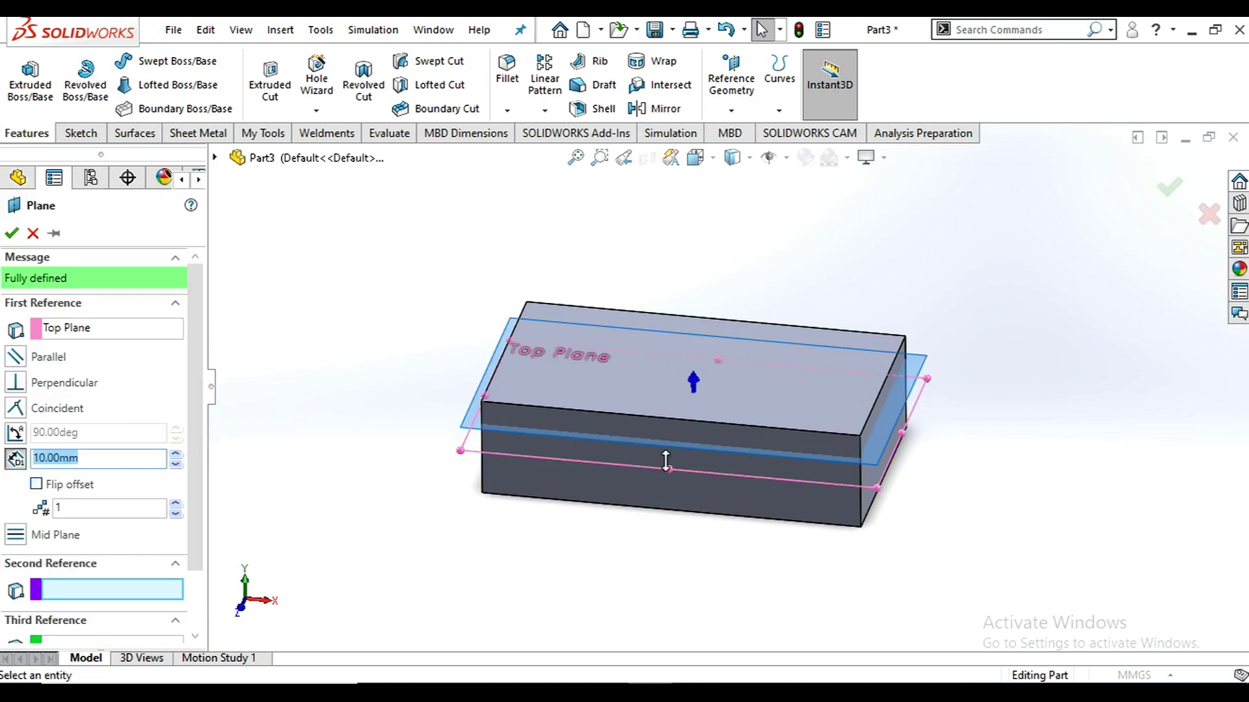
click(175, 454)
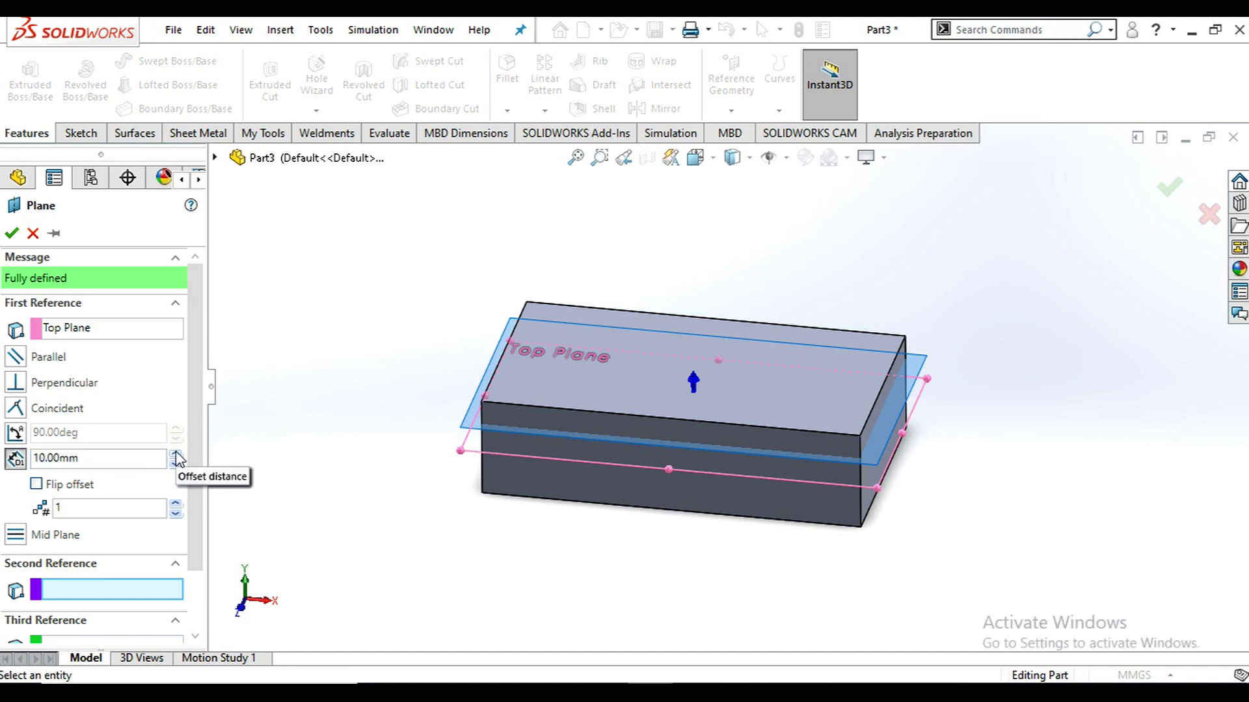
click(176, 454)
click(175, 454)
click(175, 454)
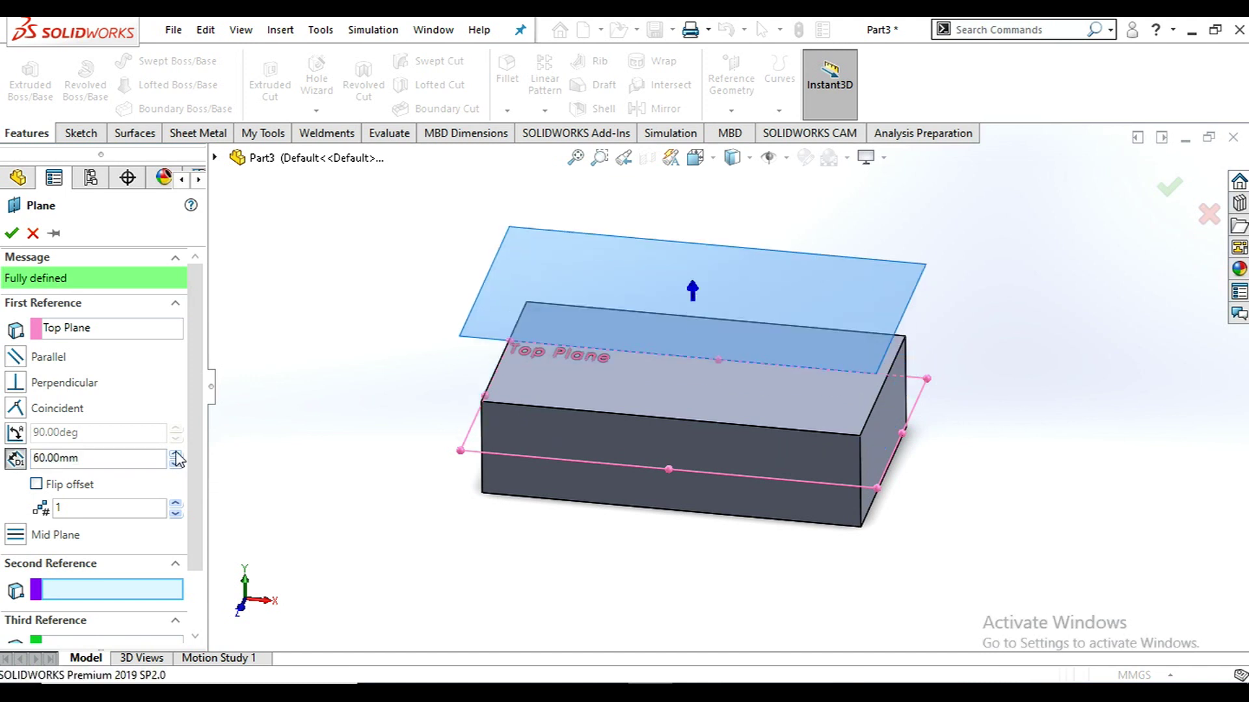
click(175, 455)
middle_drag(672, 345, 757, 243)
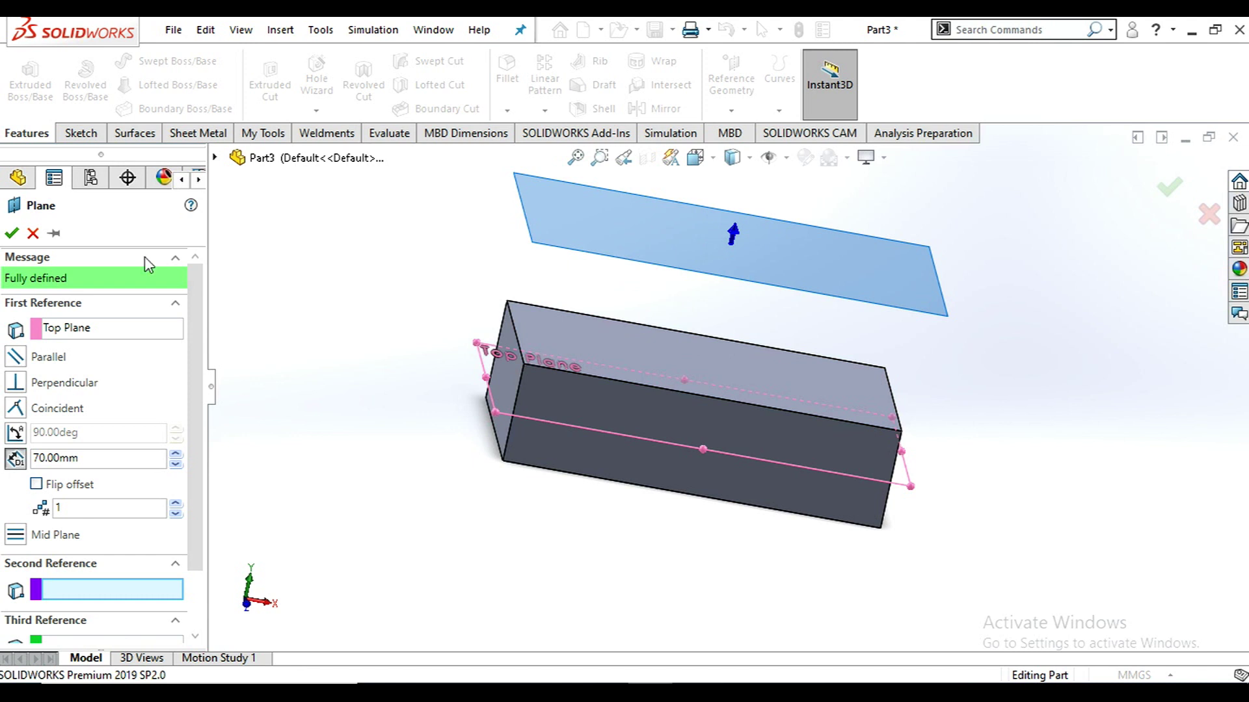
click(12, 233)
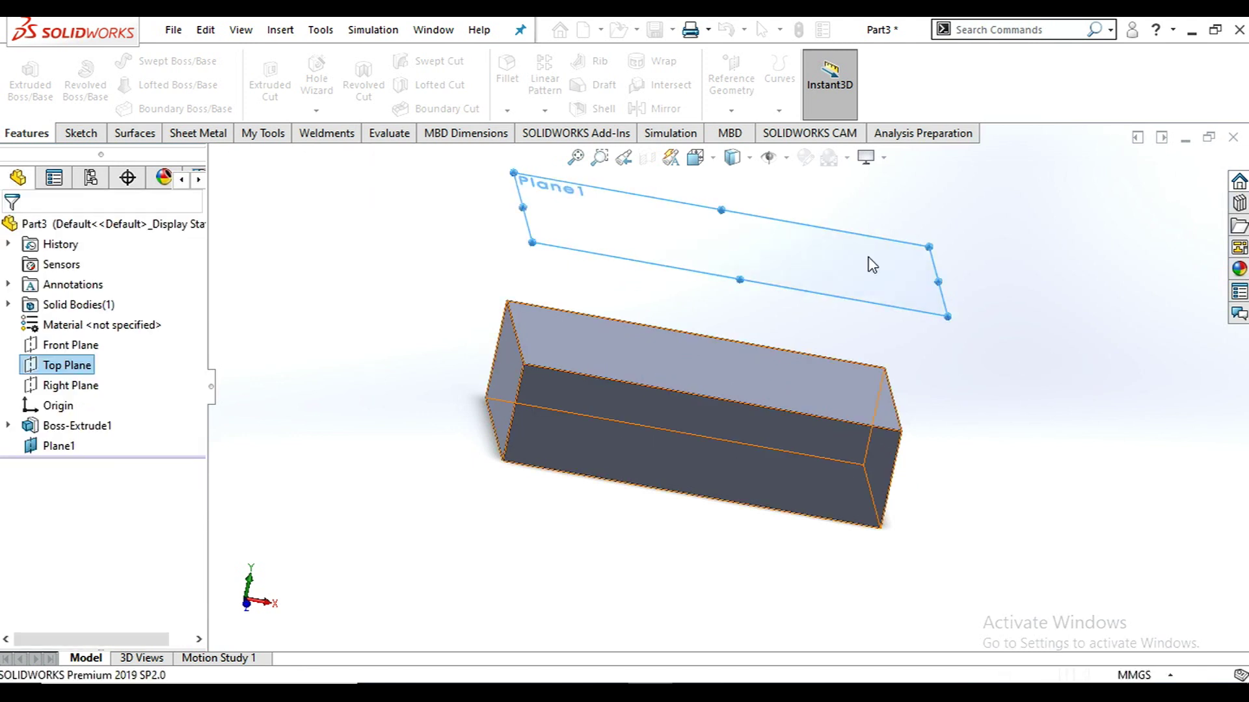
Sketch a center rectangle about 88 mm wide from the origin on the new plane above the block.
click(714, 236)
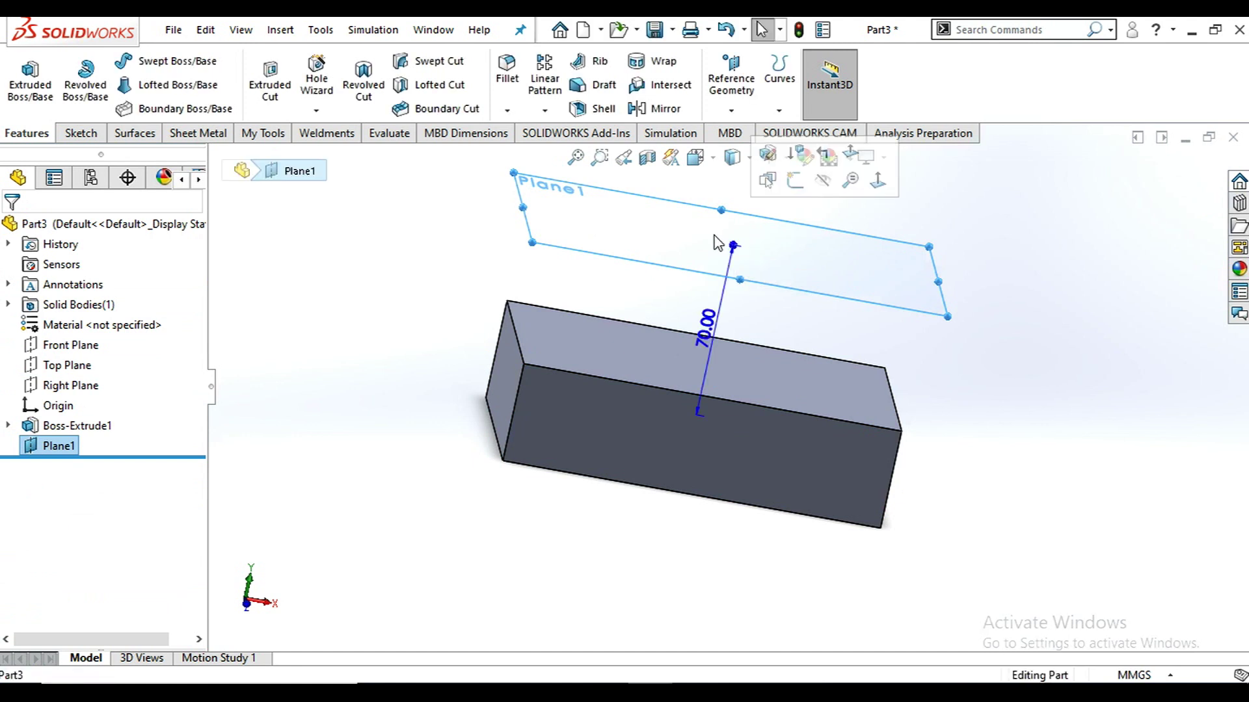
click(794, 182)
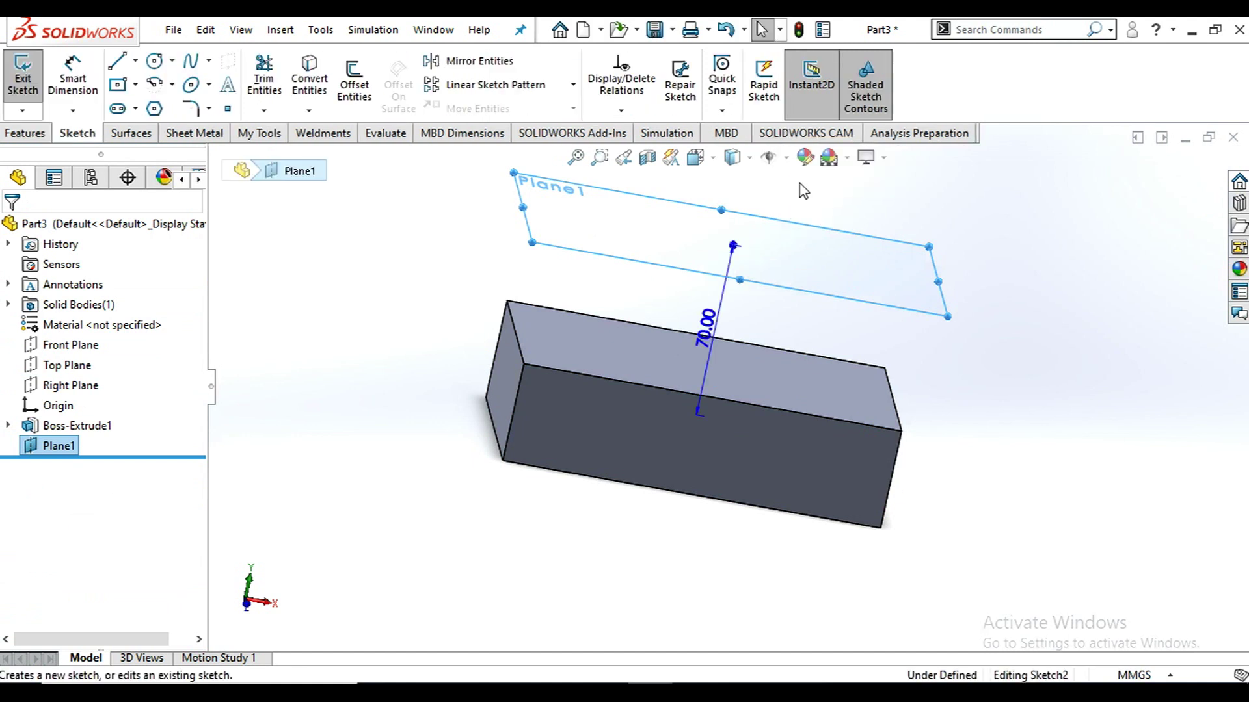
click(715, 159)
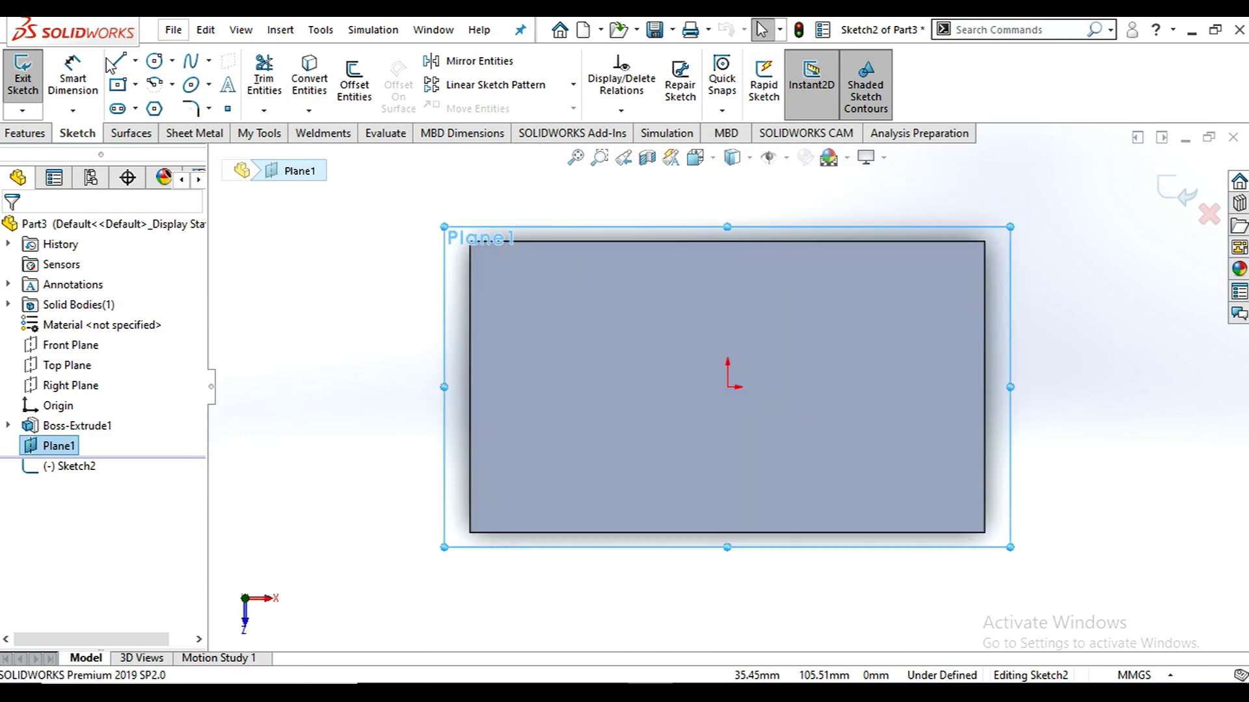
click(116, 87)
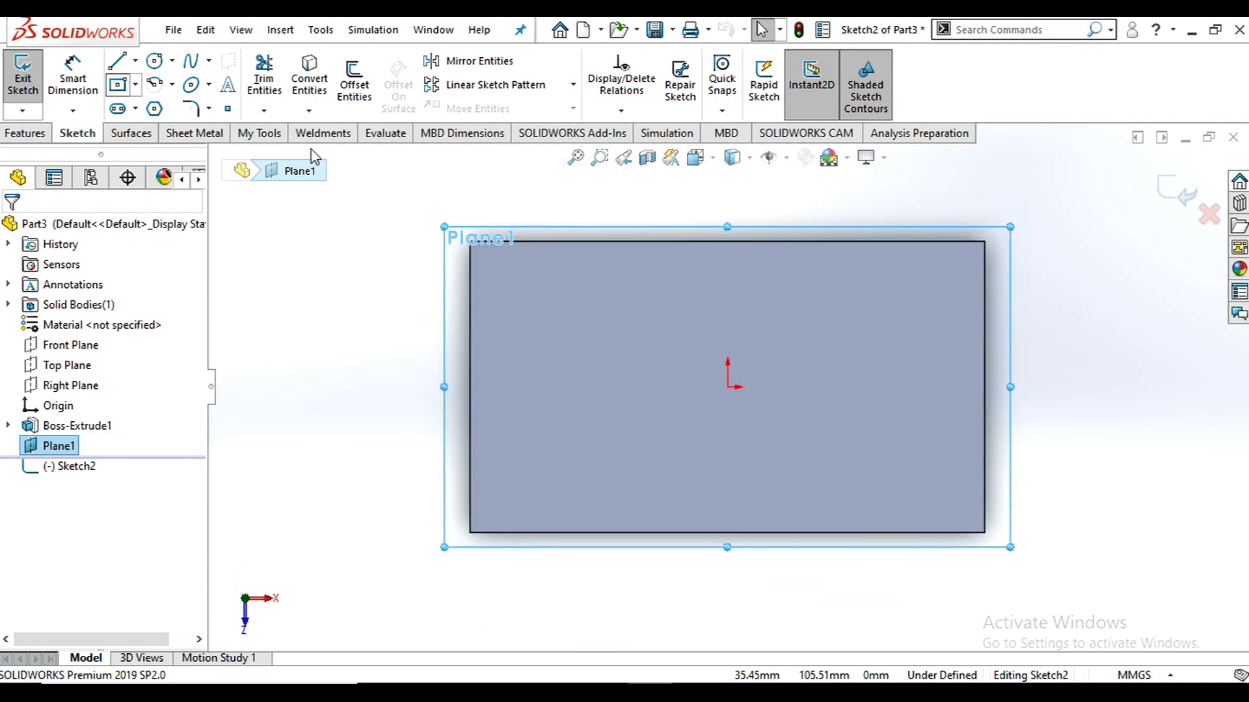
click(727, 387)
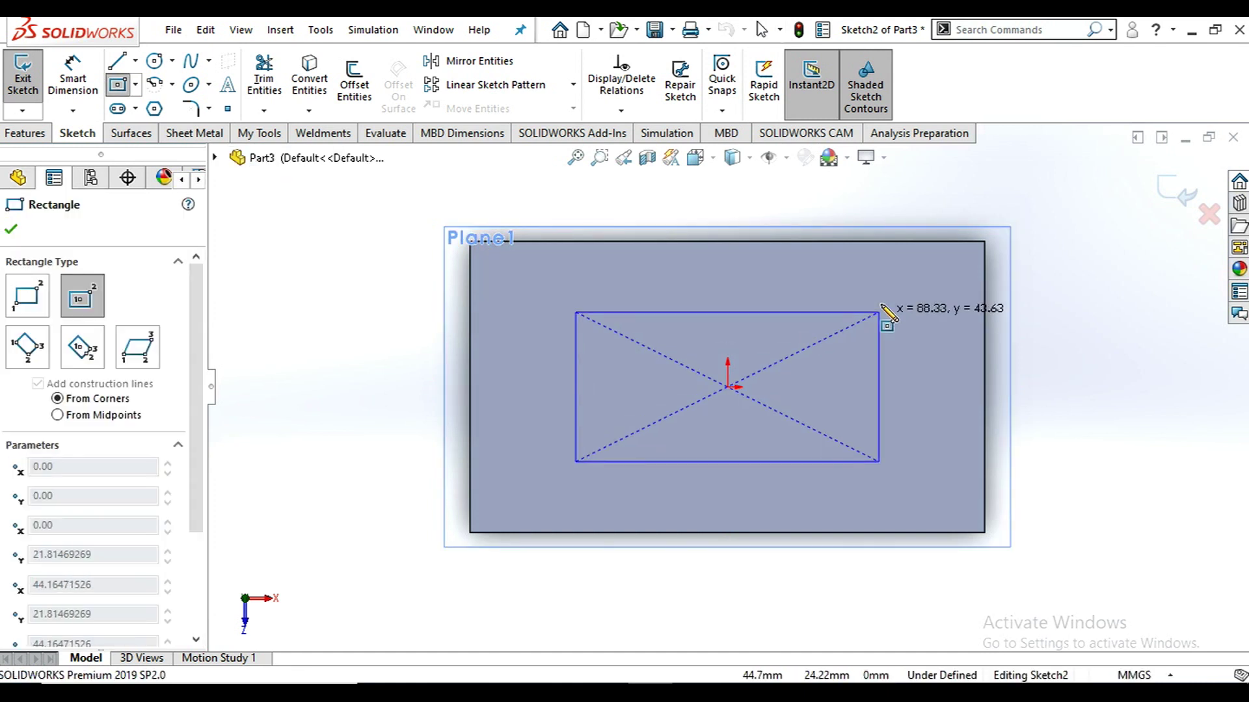
click(878, 296)
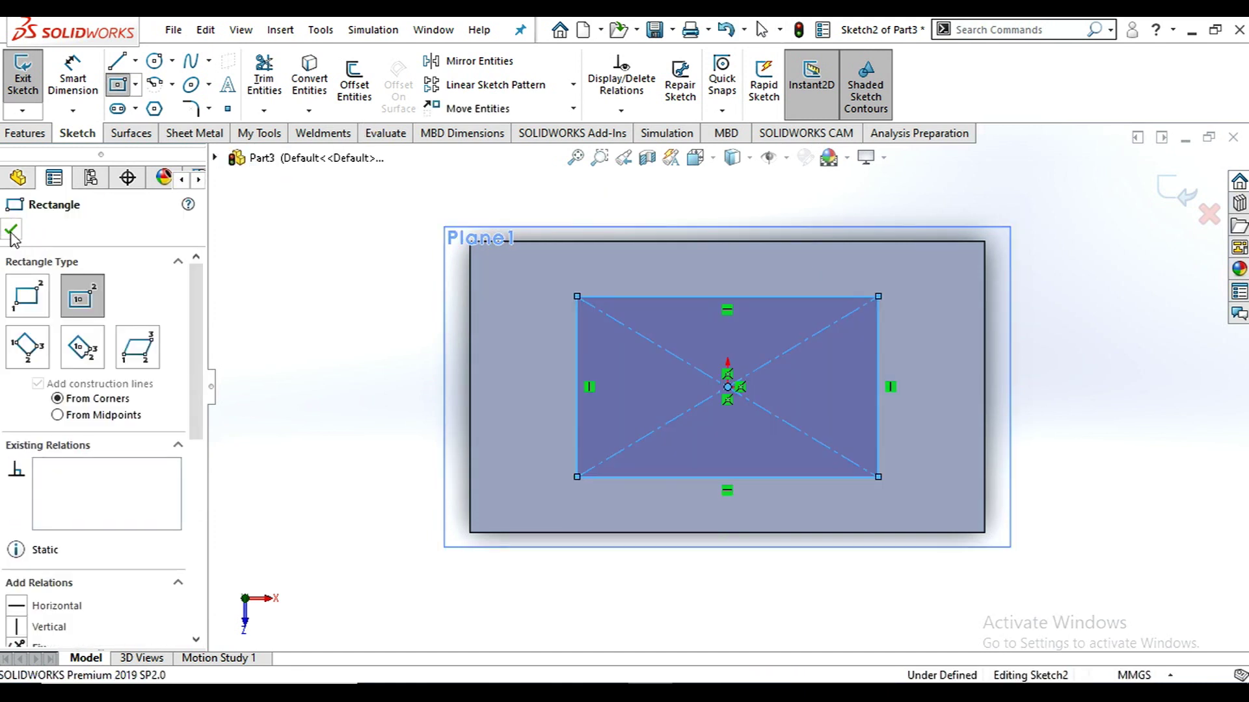
Finish the center rectangle on the offset plane and start a Boss-Extrude of it.
click(10, 229)
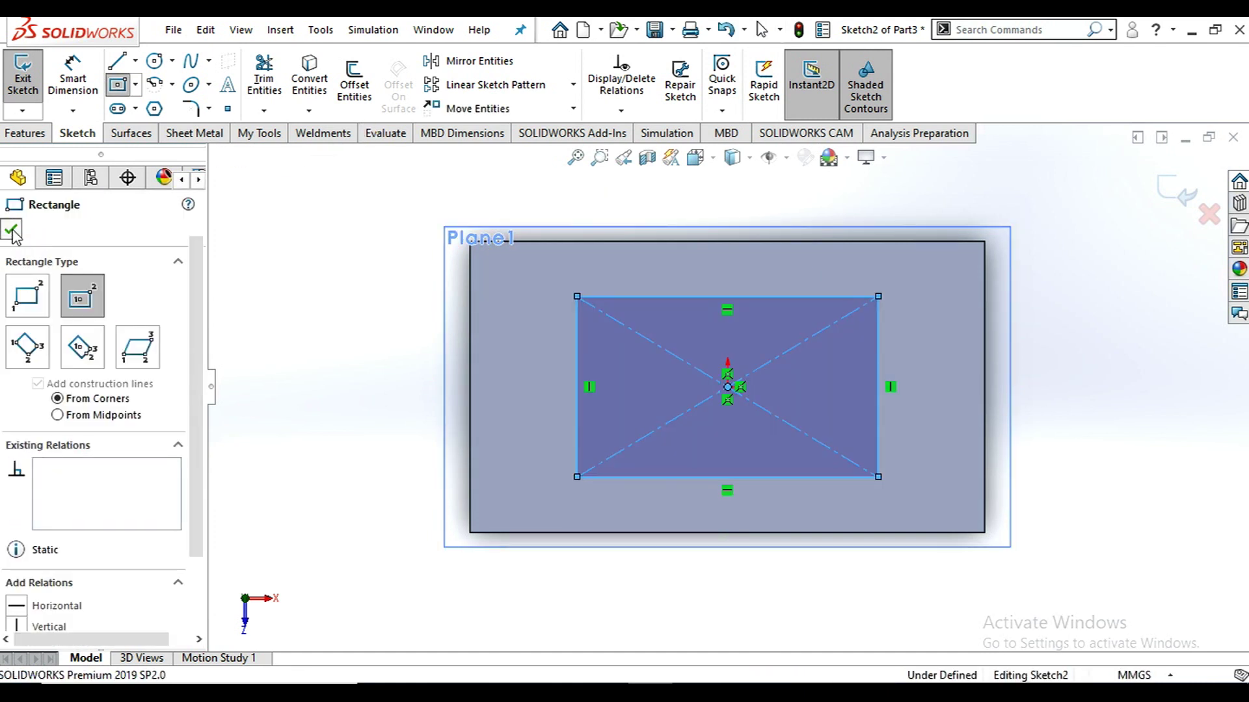
click(39, 133)
click(31, 85)
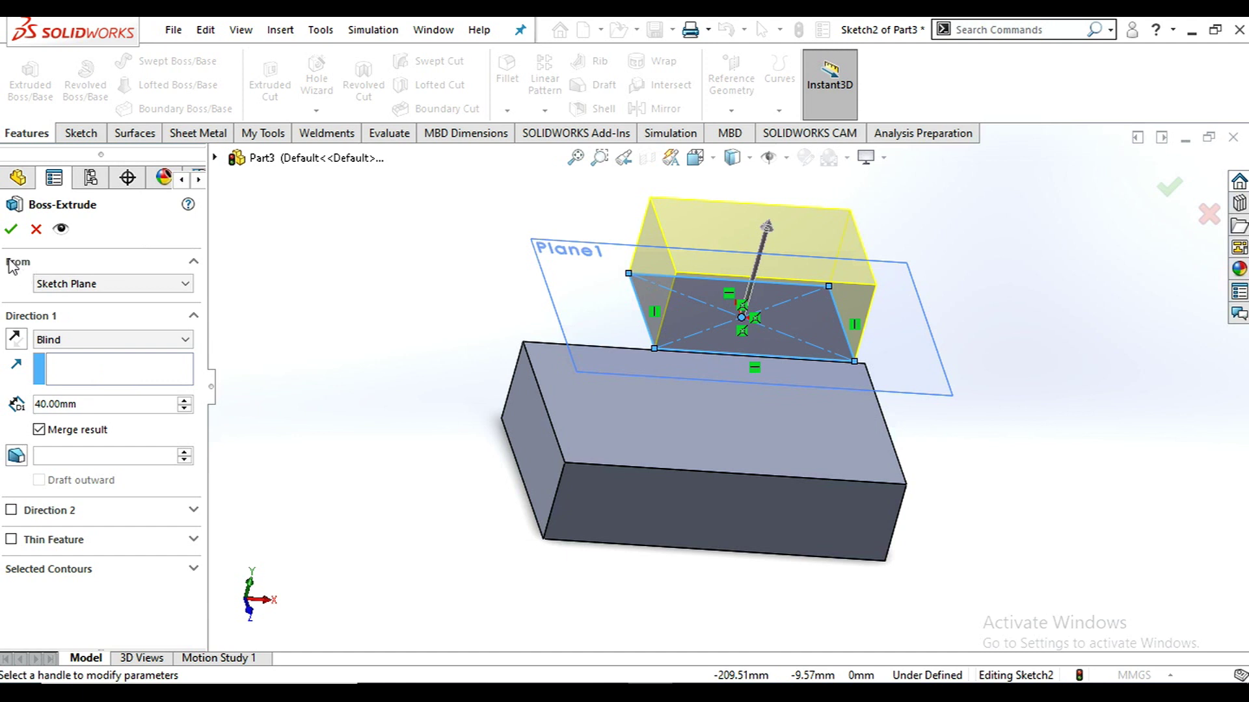
Set the extrusion's start condition to Surface/Face/Plane and choose the block's top face as the starting face.
click(153, 286)
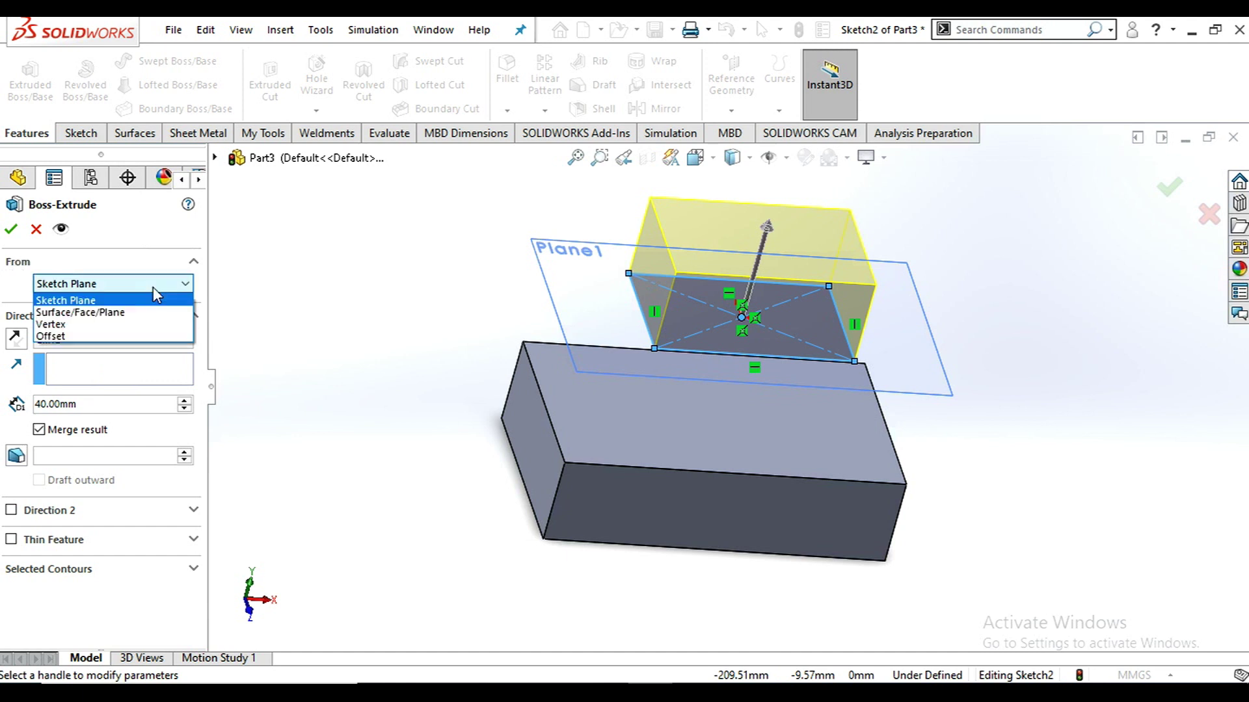
click(111, 313)
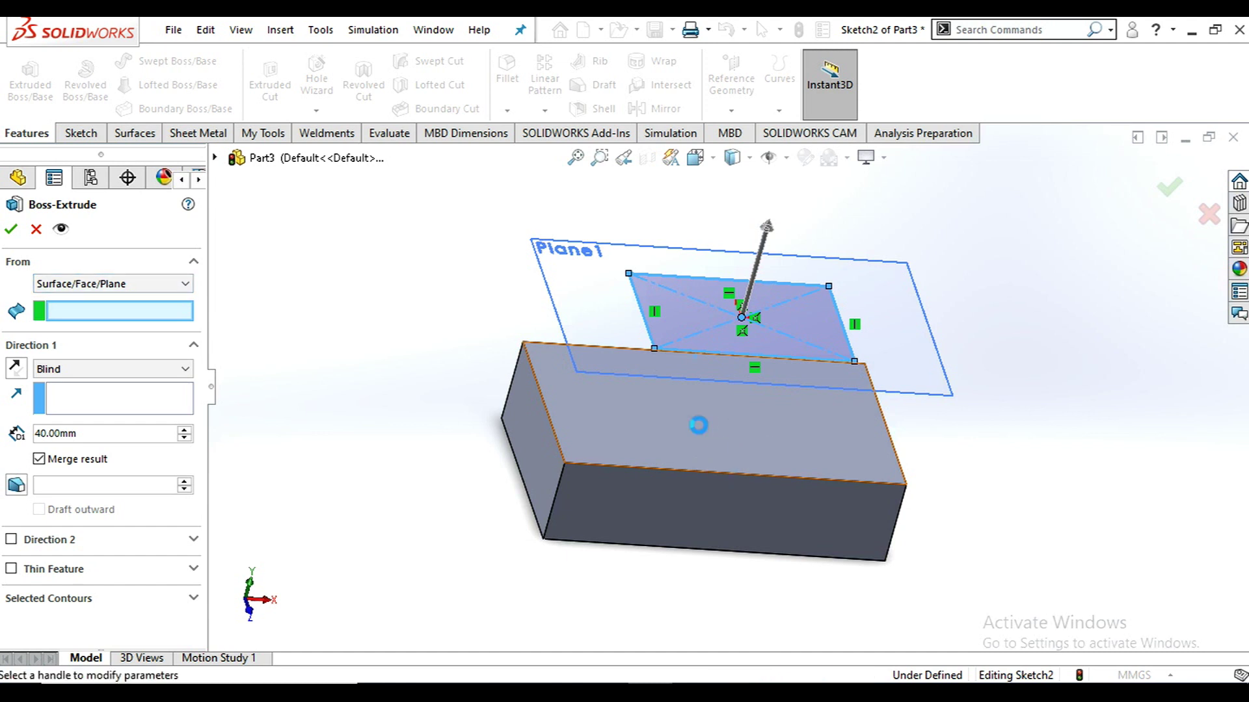
click(731, 452)
middle_drag(764, 459, 744, 383)
scroll(744, 385, down, 2)
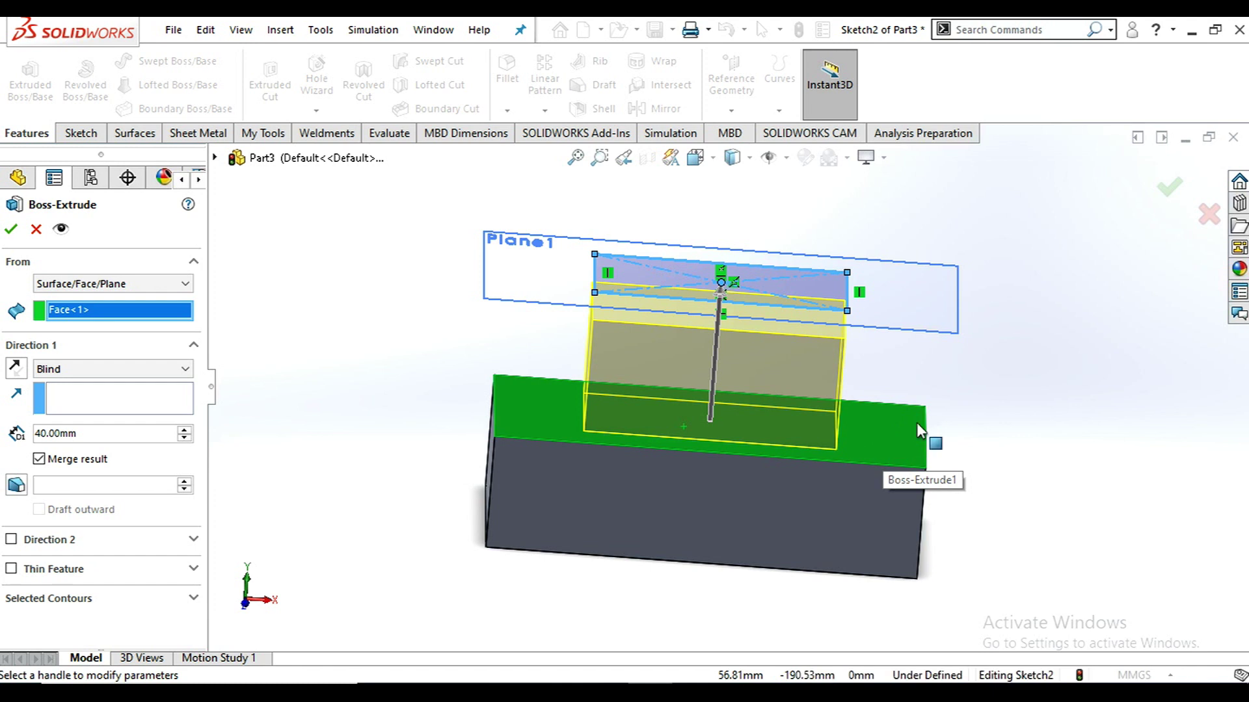
Set the extrusion depth to 20 mm and inspect the preview rising from the block's top face.
click(93, 434)
text(20)
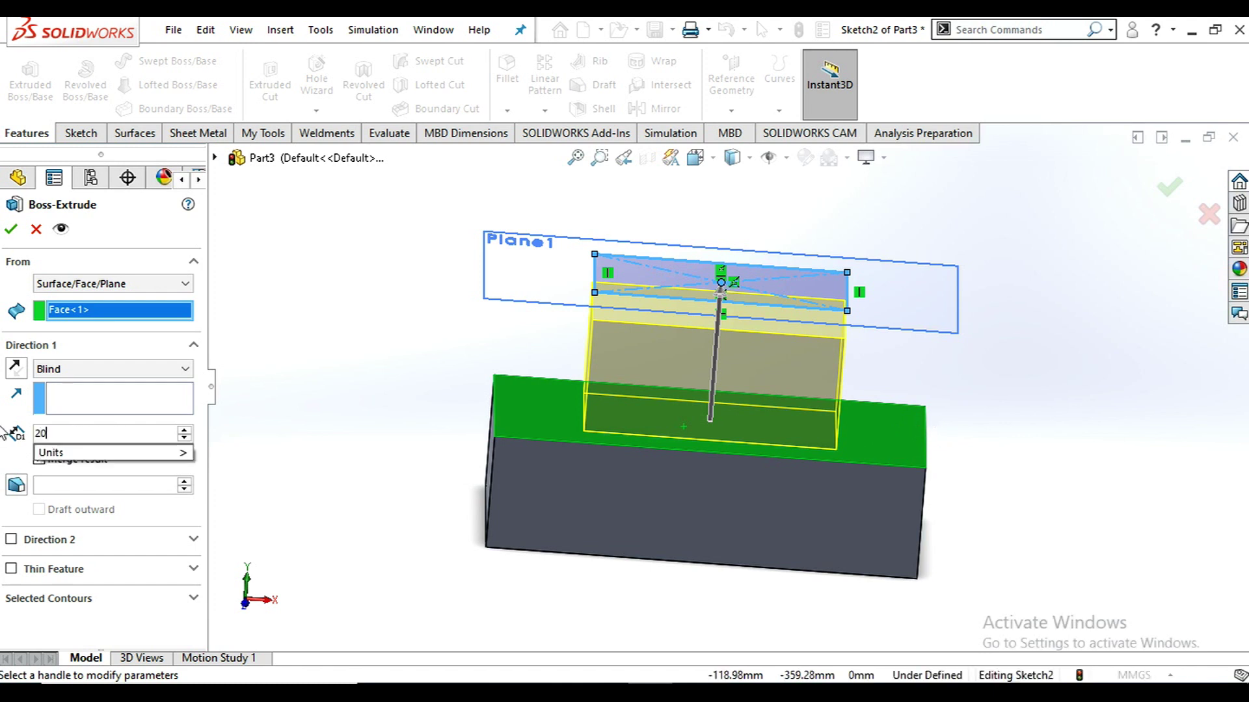
key(Return)
mouse_move(778, 333)
middle_down()
mouse_move(766, 388)
mouse_move(738, 329)
middle_up()
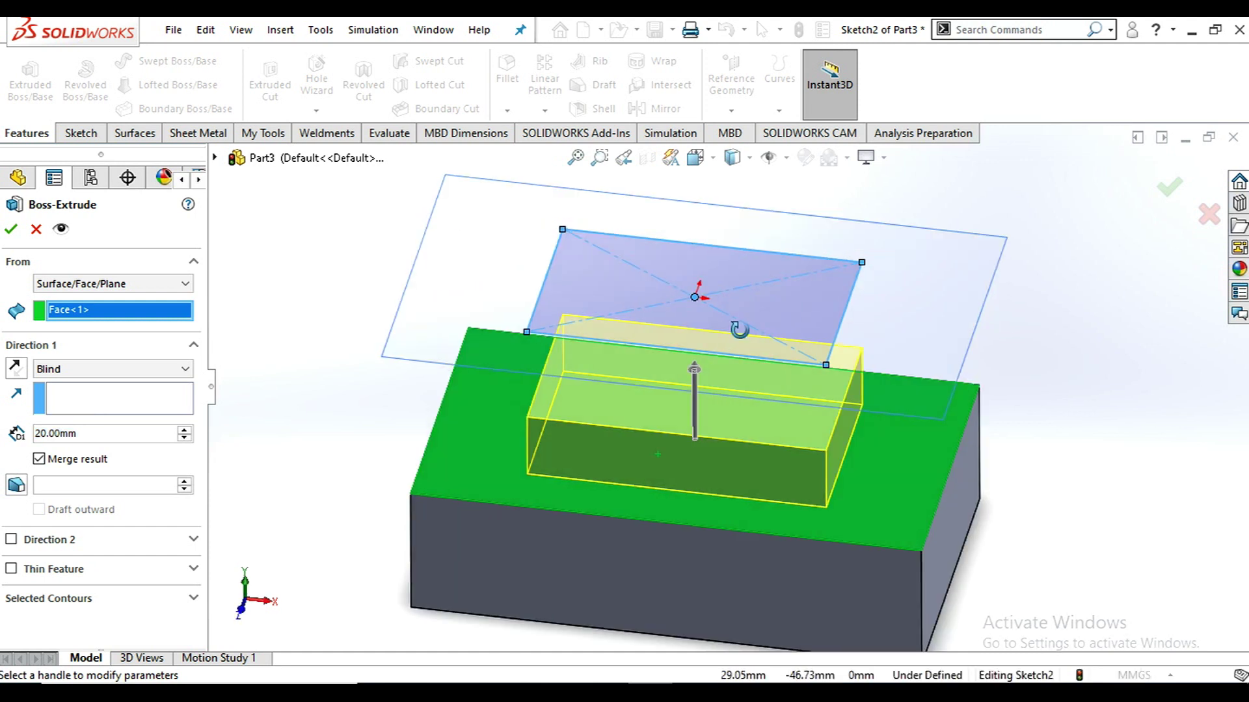
middle_drag(825, 276, 731, 330)
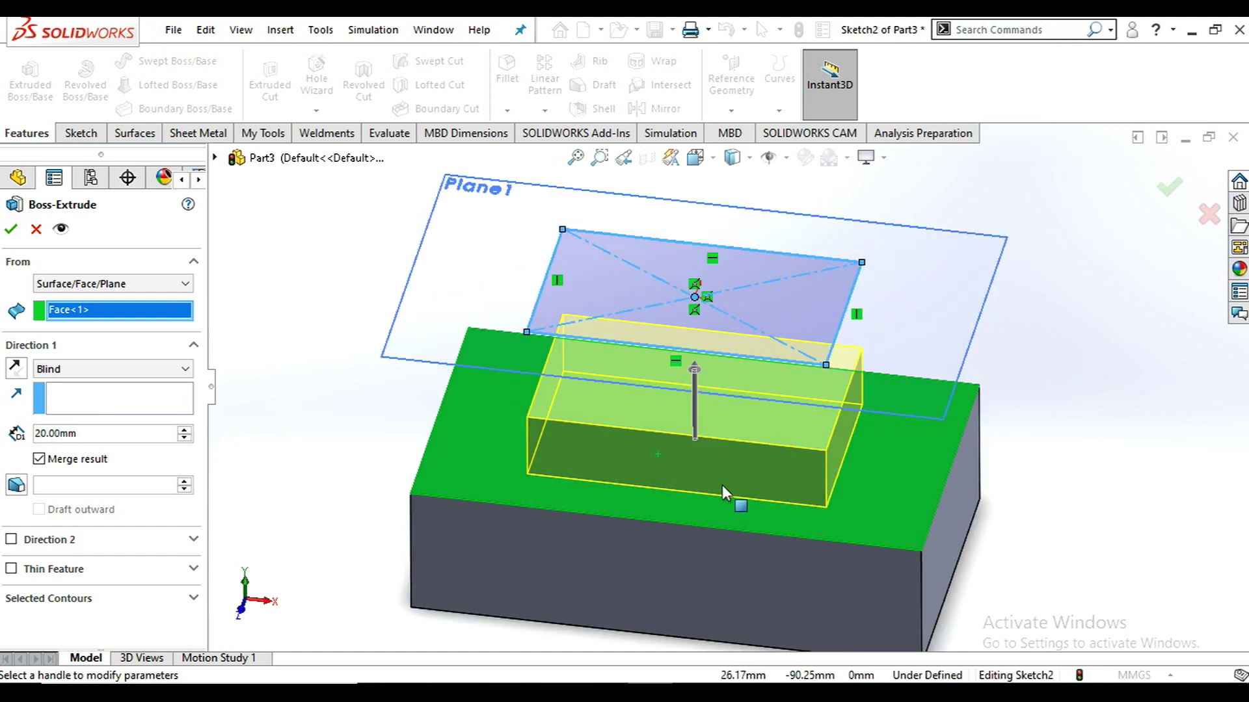
middle_drag(716, 455, 437, 374)
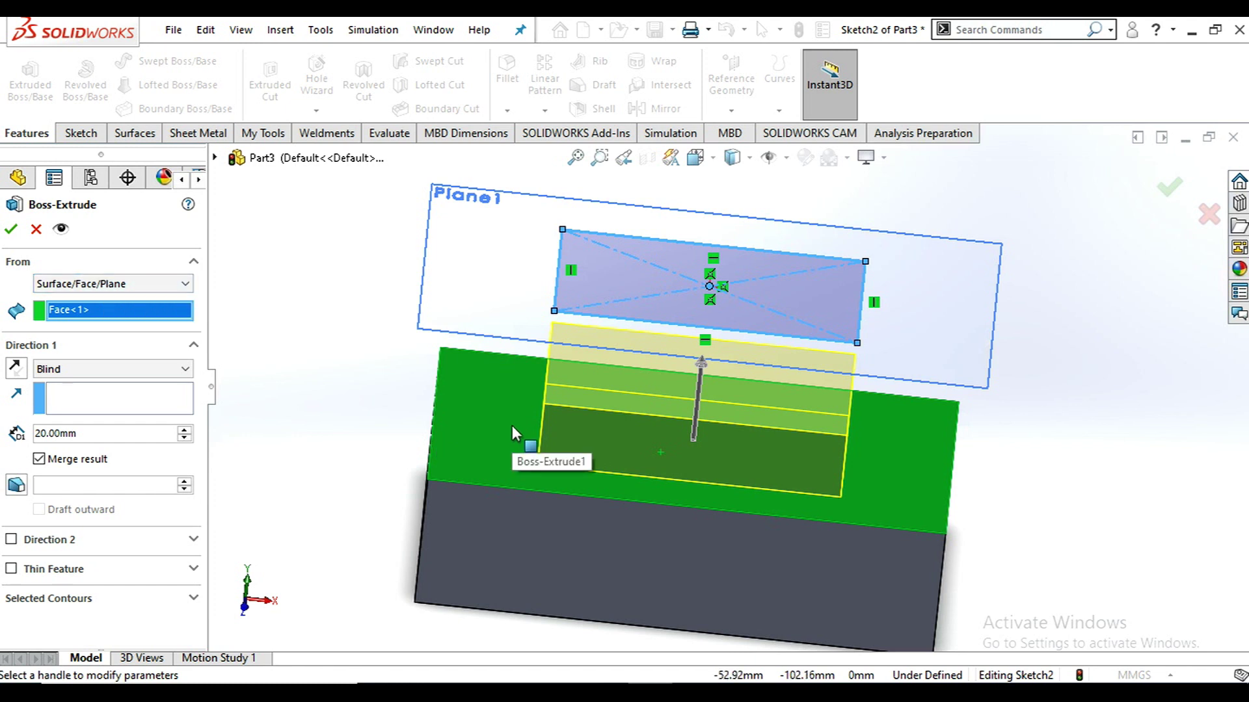
Change the start condition to Vertex and choose a rear corner of the block's top face as the starting point.
click(166, 285)
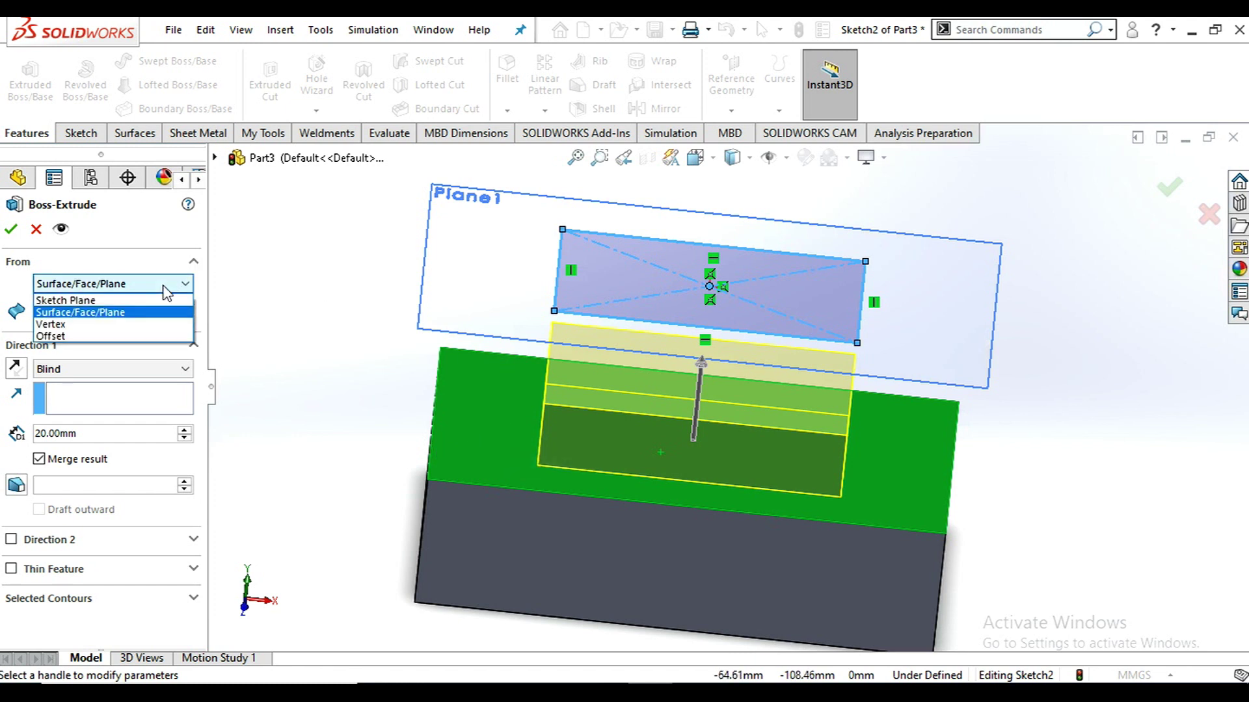
click(105, 325)
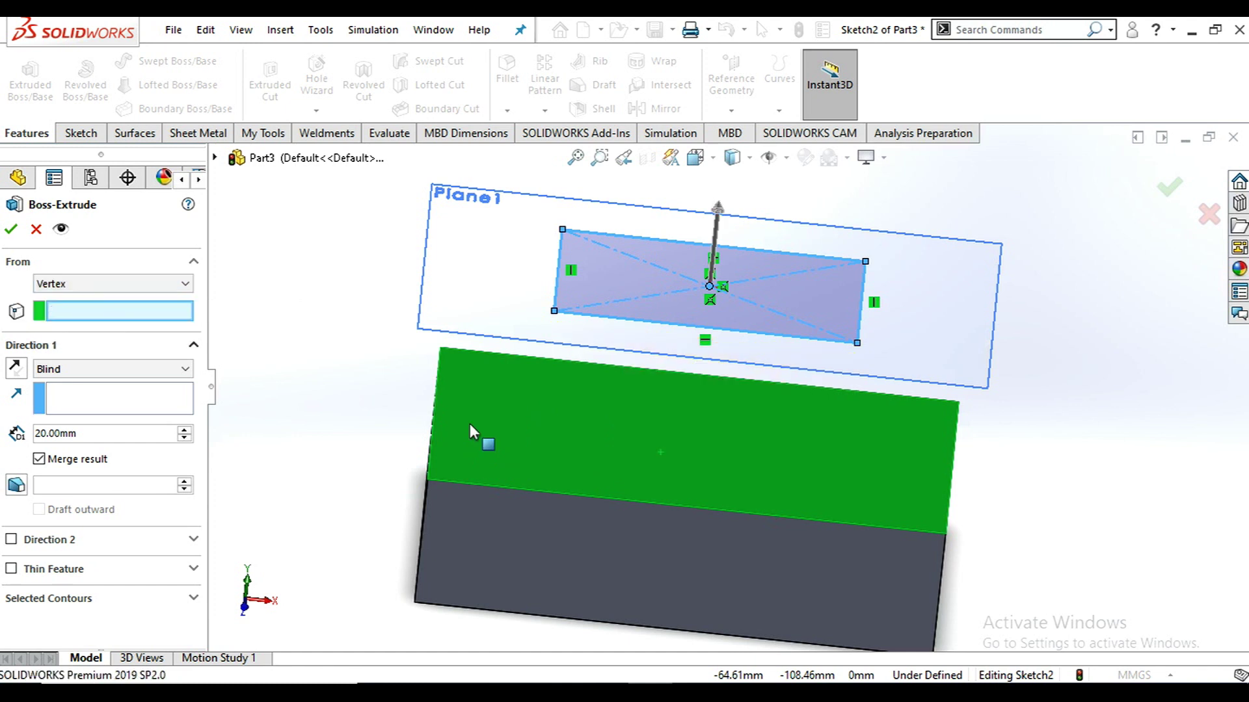
middle_drag(880, 498, 861, 516)
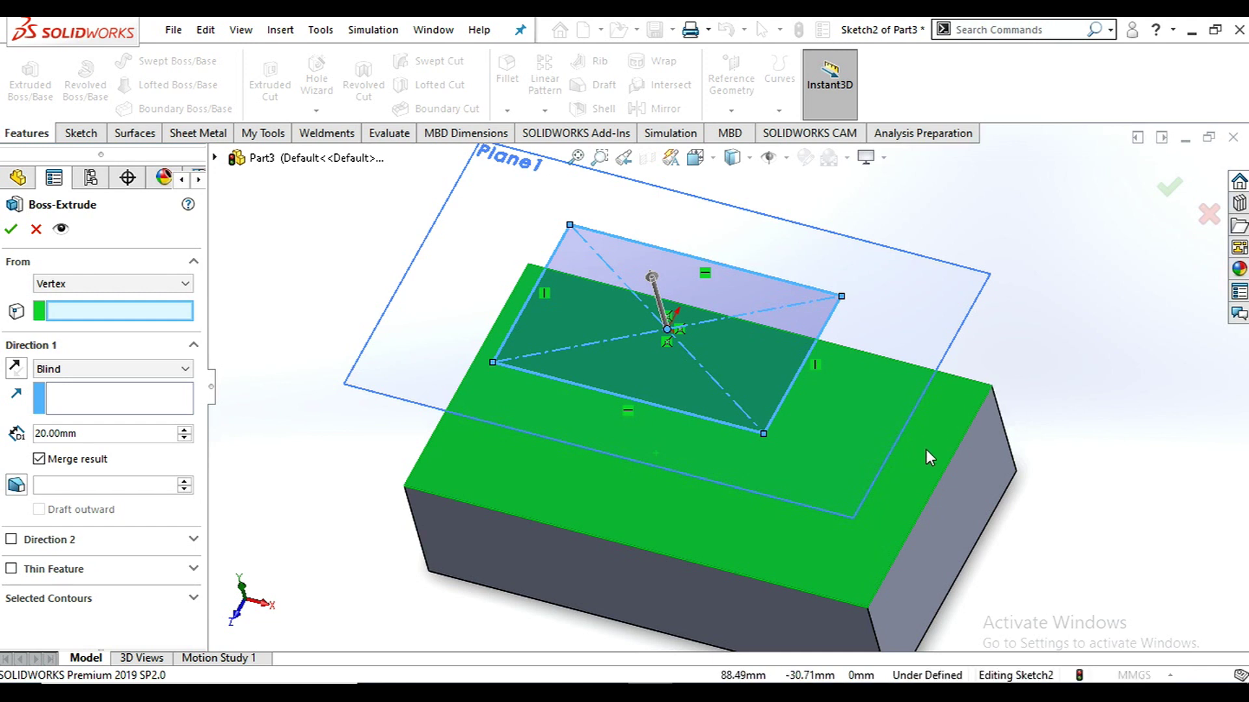
click(991, 386)
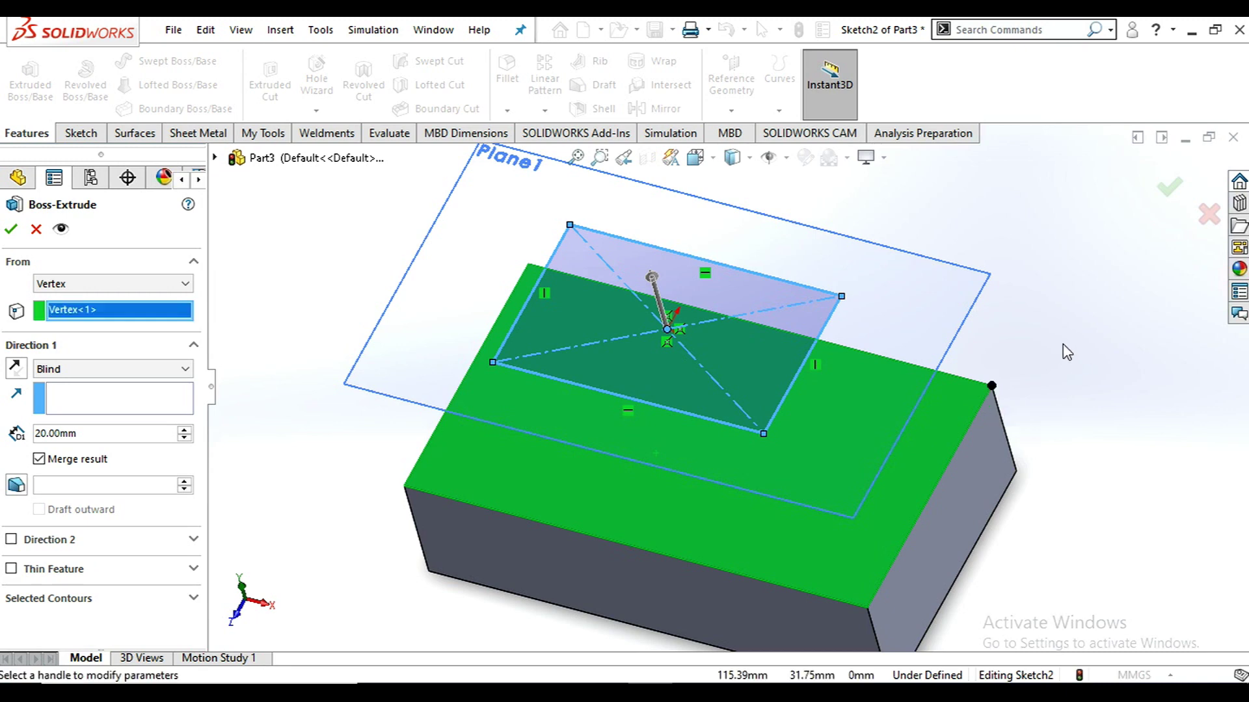
mouse_move(831, 543)
middle_down()
mouse_move(836, 449)
mouse_move(837, 475)
mouse_move(792, 498)
mouse_move(822, 456)
mouse_move(845, 494)
mouse_move(908, 481)
middle_up()
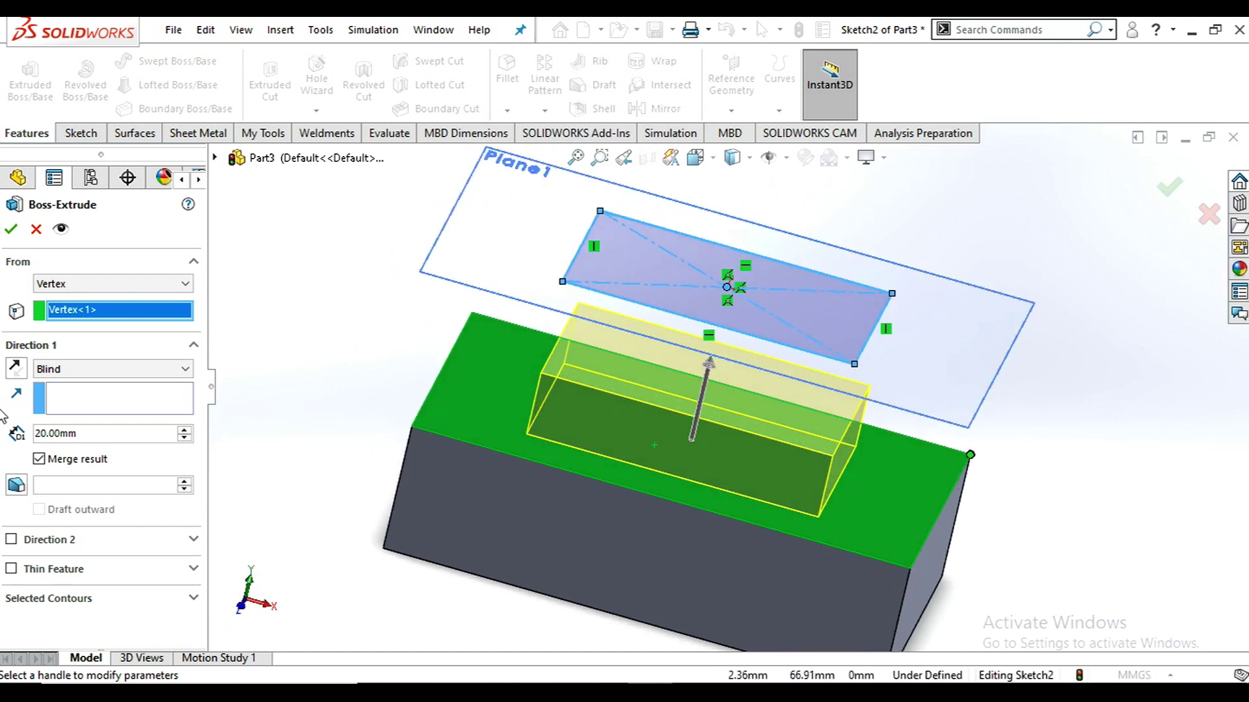
Set the blind extrusion depth to 65 mm.
double_click(65, 434)
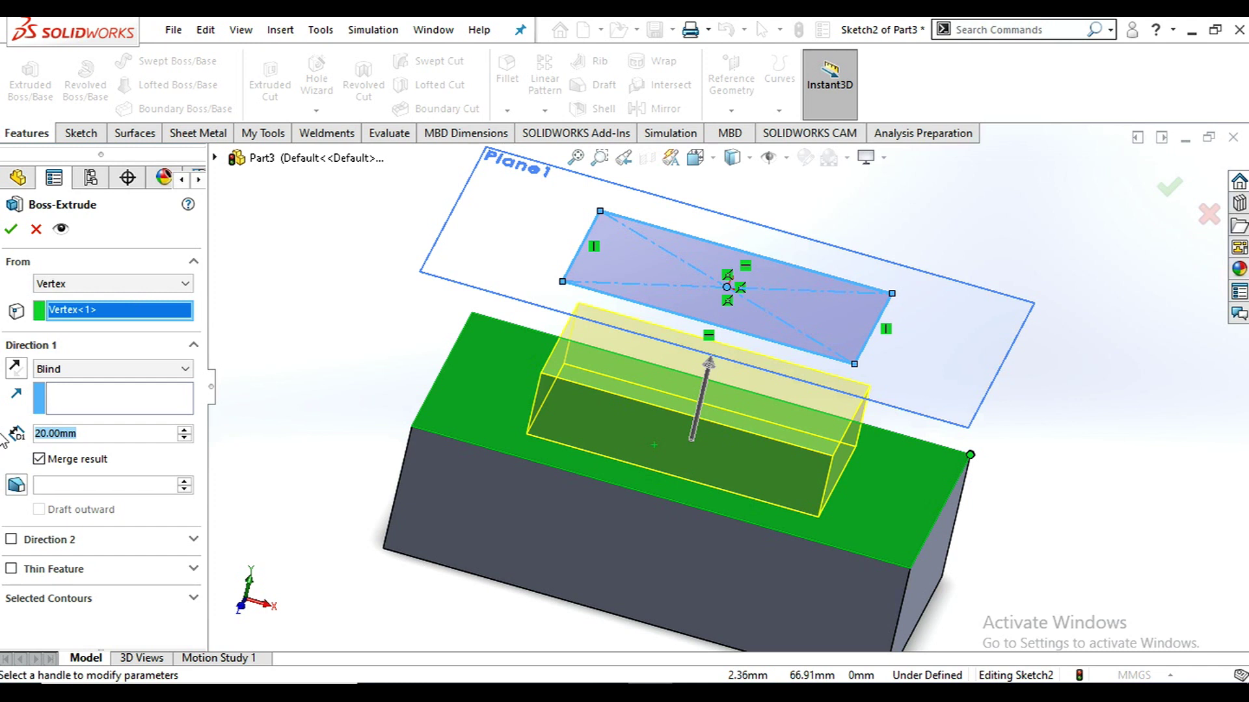
text(65)
key(Return)
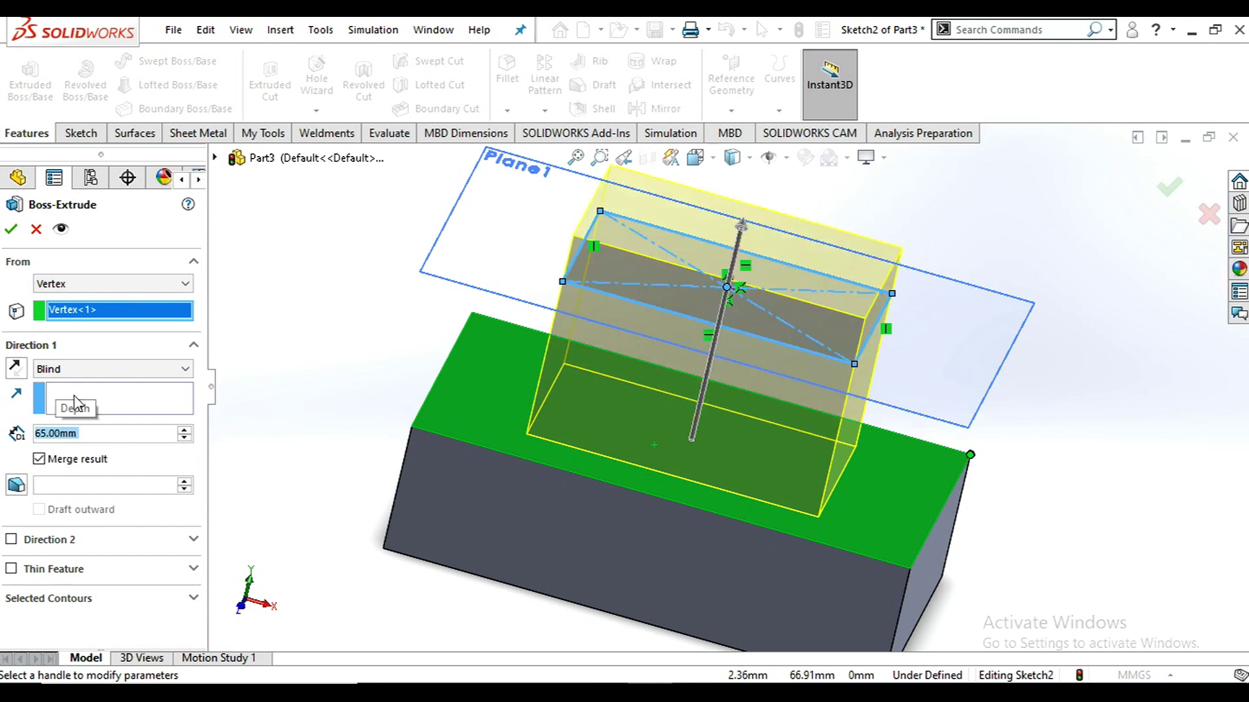
Start the extrusion from the block's bottom corner vertex instead and inspect the preview.
mouse_move(632, 478)
middle_down()
mouse_move(599, 486)
mouse_move(644, 478)
middle_up()
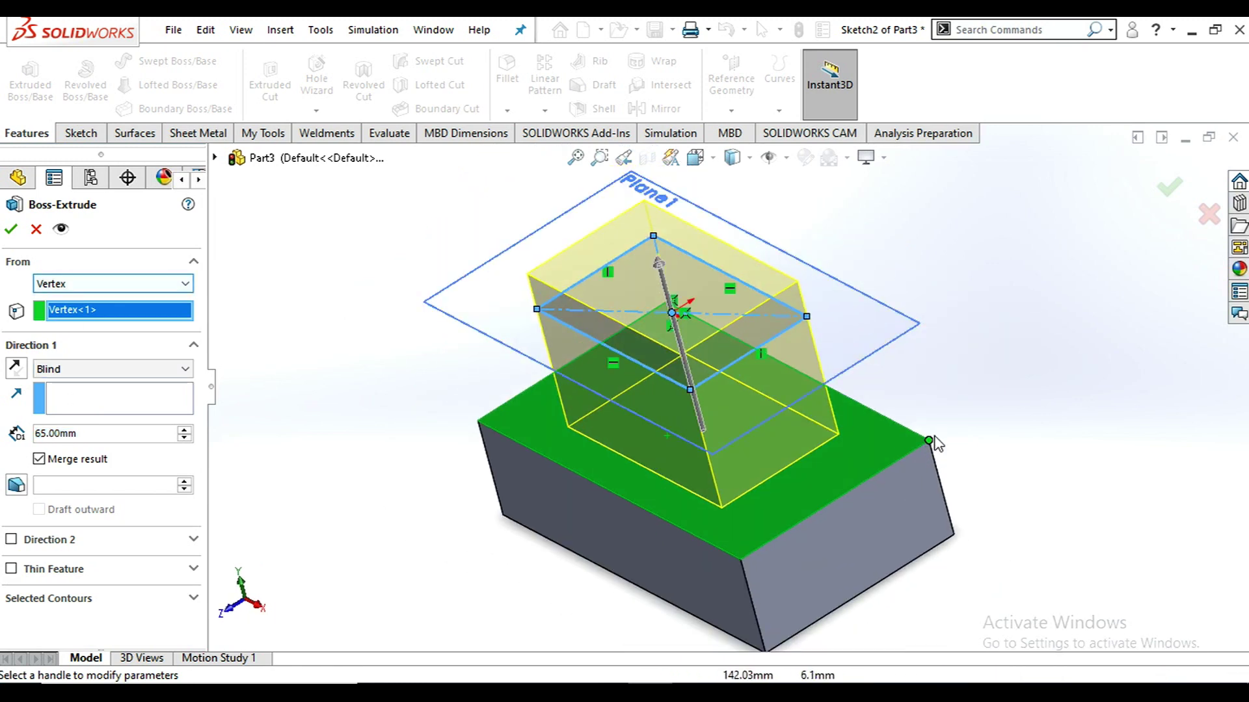
click(954, 535)
middle_drag(707, 550, 624, 551)
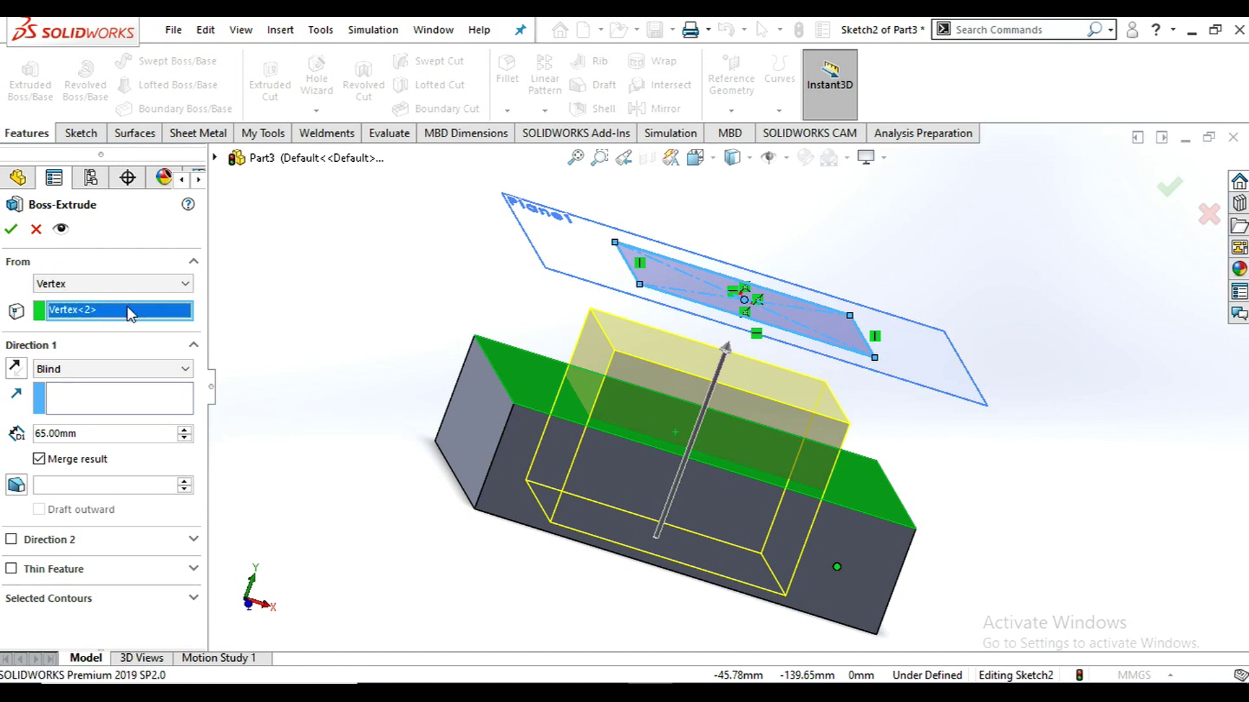
Return the extrusion's start condition to Sketch Plane and view the preview above the offset plane.
click(126, 284)
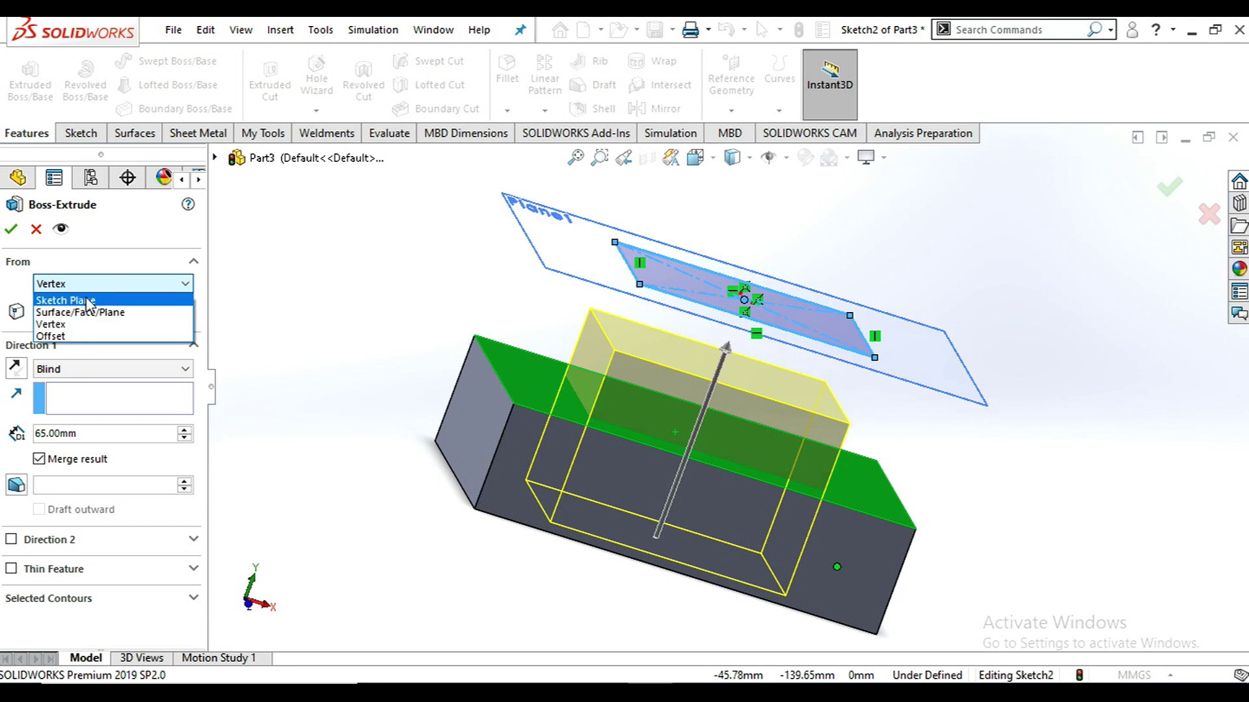
click(90, 302)
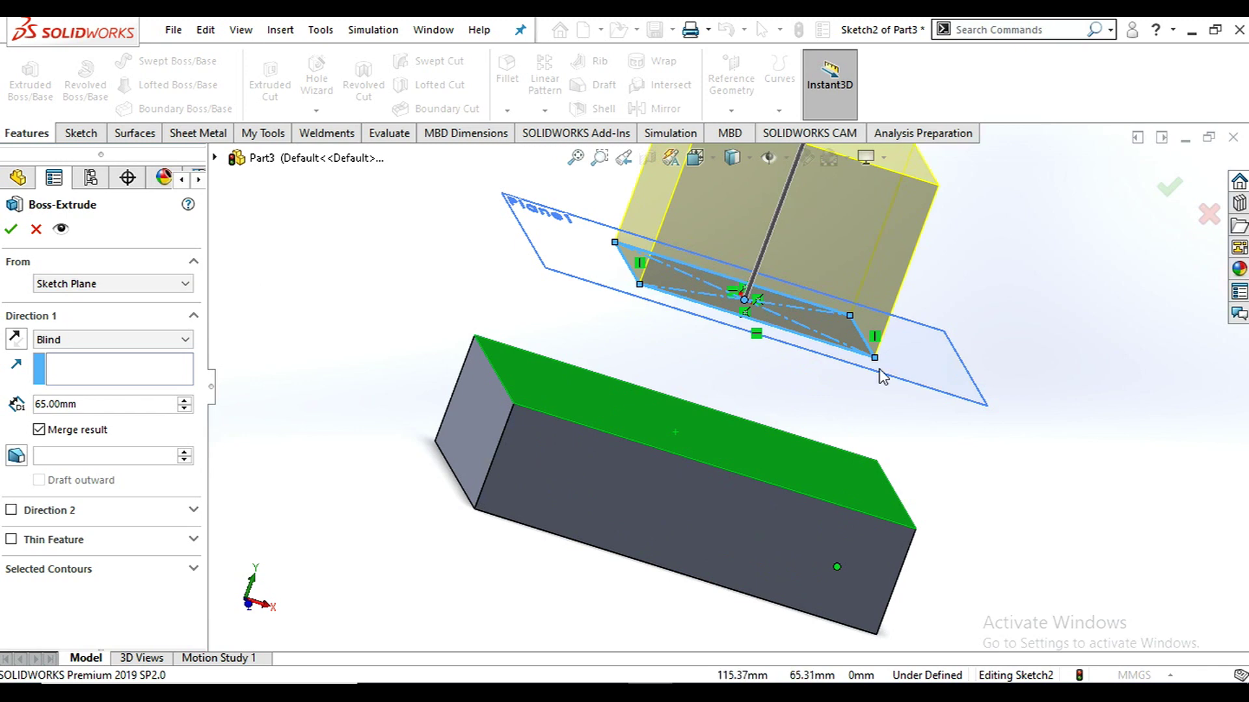
scroll(813, 393, up, 5)
scroll(806, 371, down, 3)
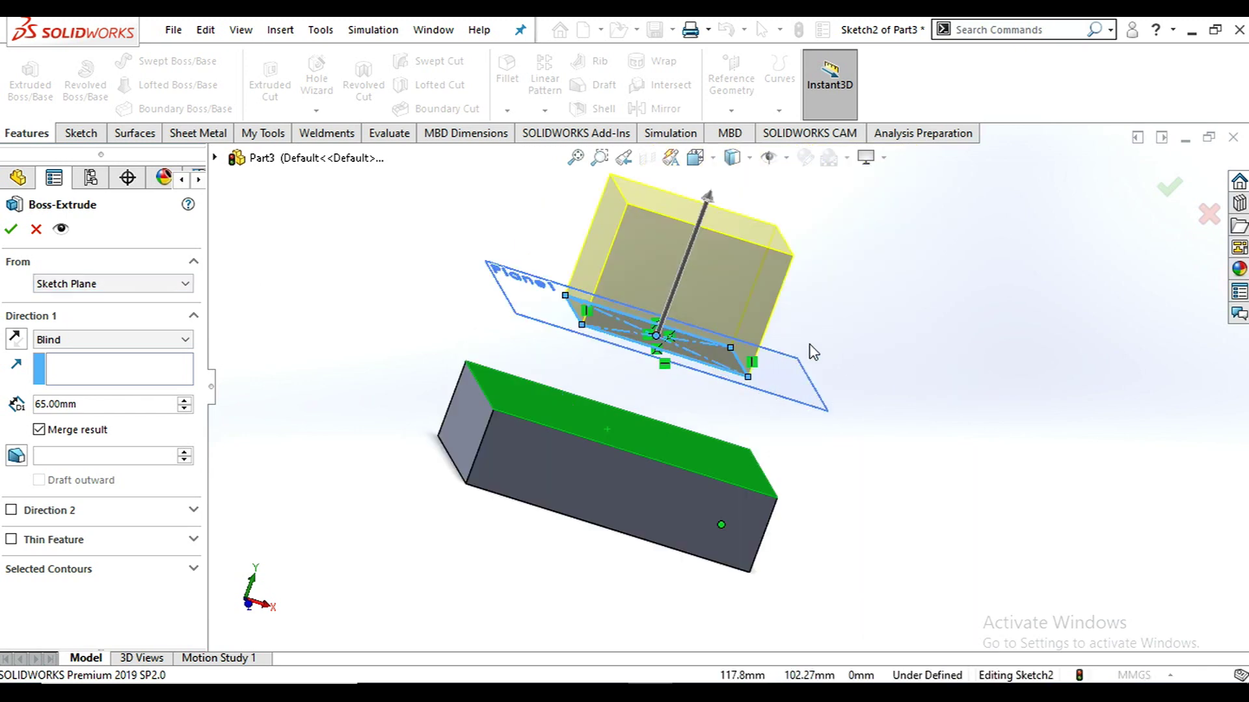
middle_drag(772, 398, 791, 334)
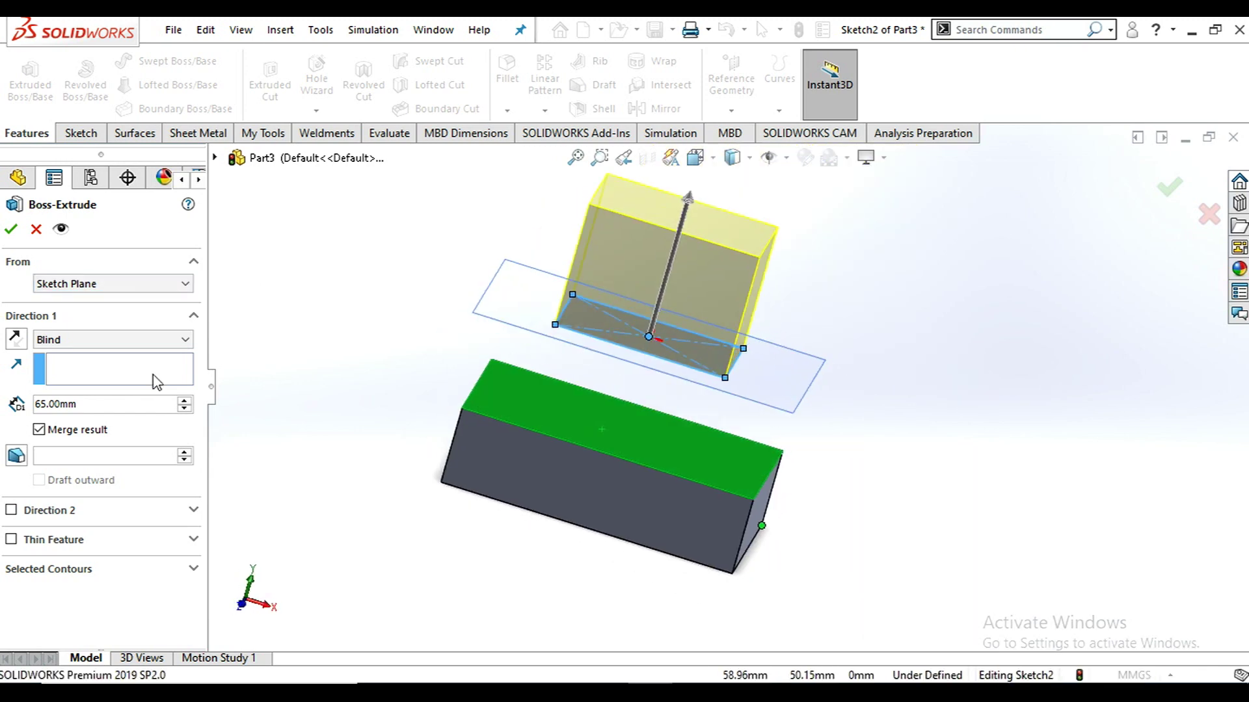
Change the Direction 1 end condition to Up To Vertex and choose a rear corner of the block's top face.
click(73, 338)
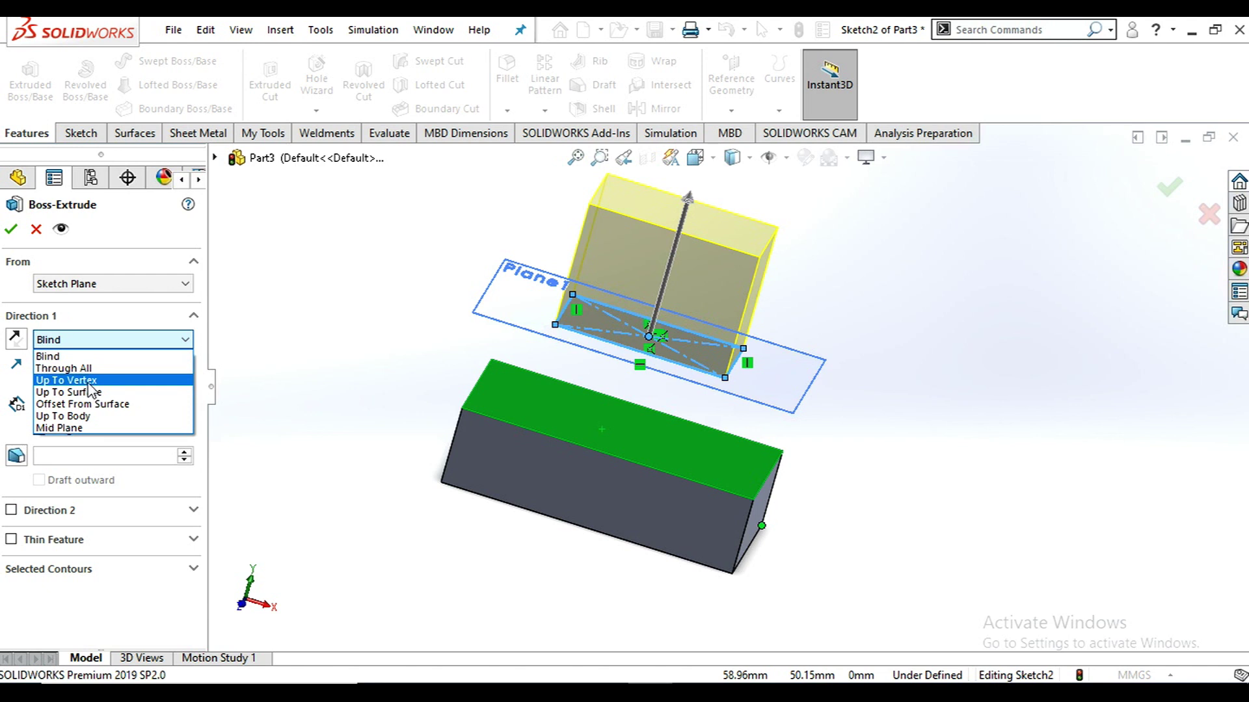
click(90, 383)
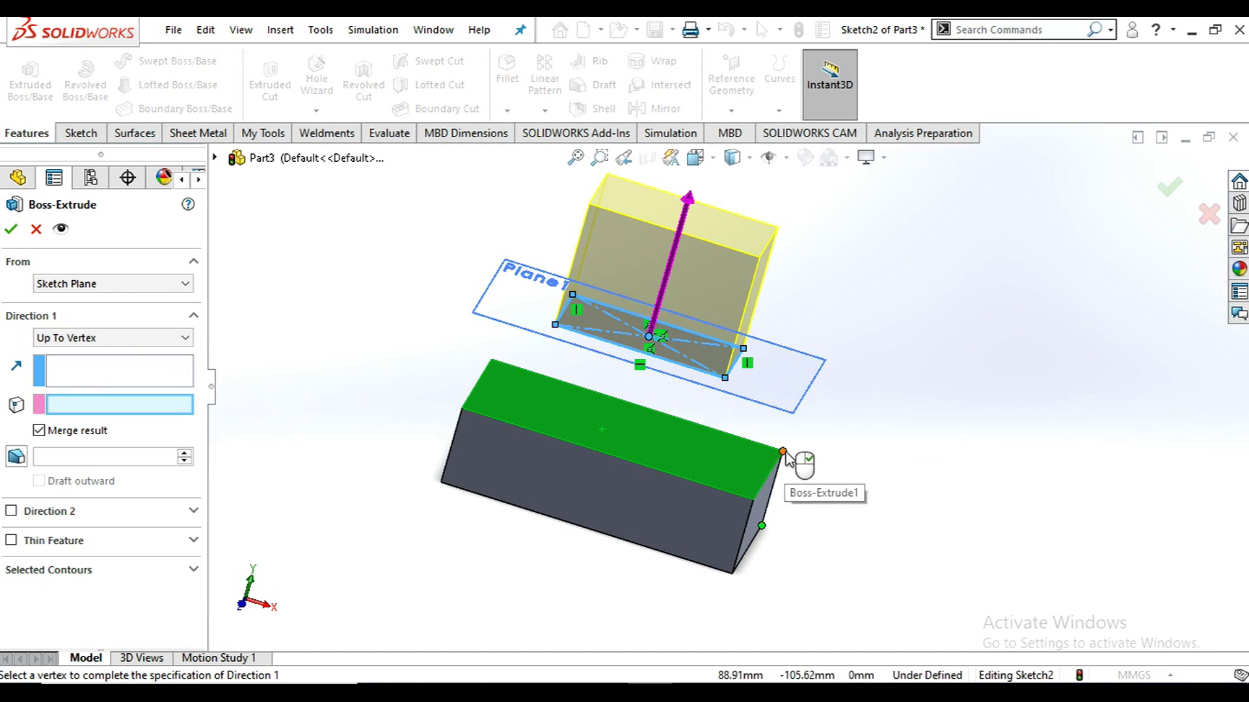
click(783, 451)
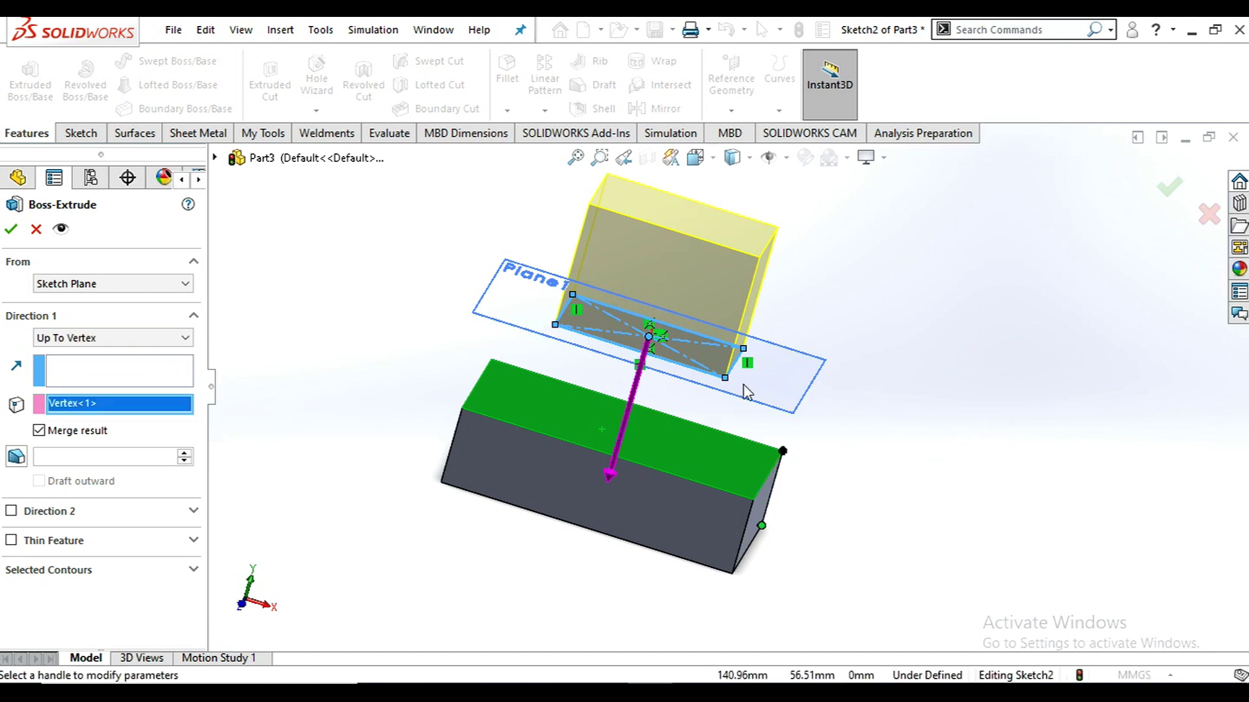
middle_drag(707, 486, 729, 472)
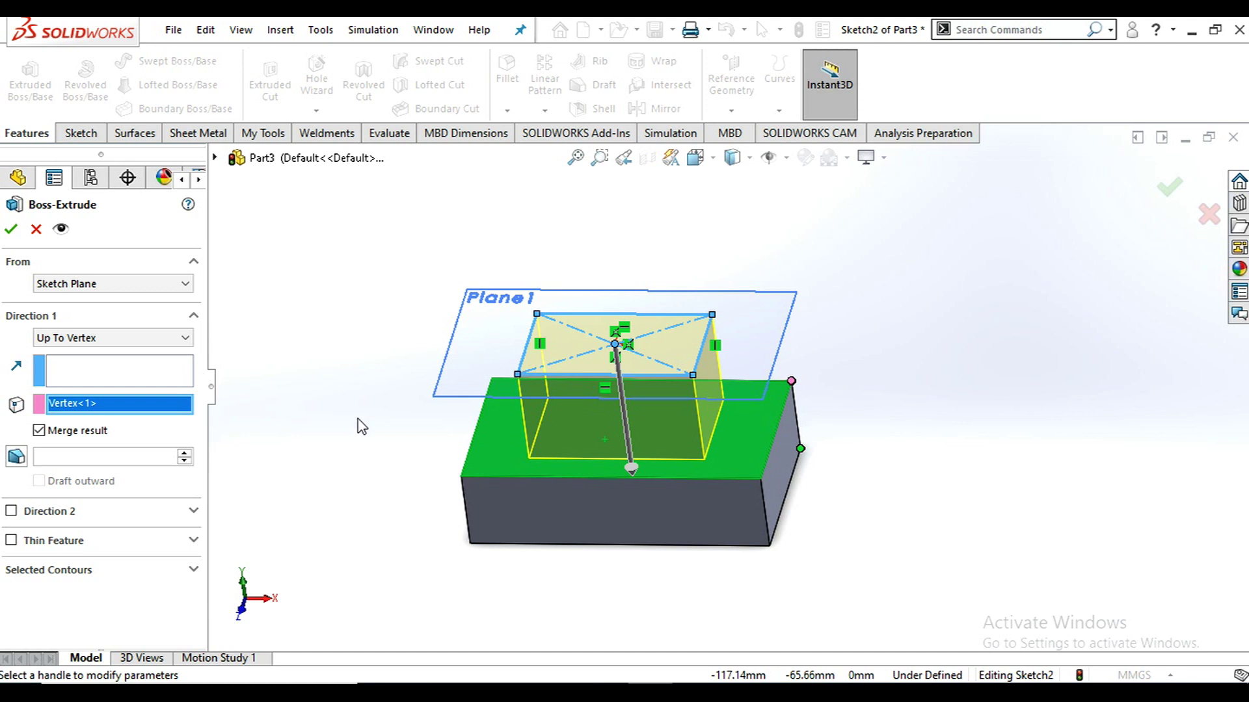
Change the end condition to Up To Surface and choose the block's top face as the end face.
click(162, 339)
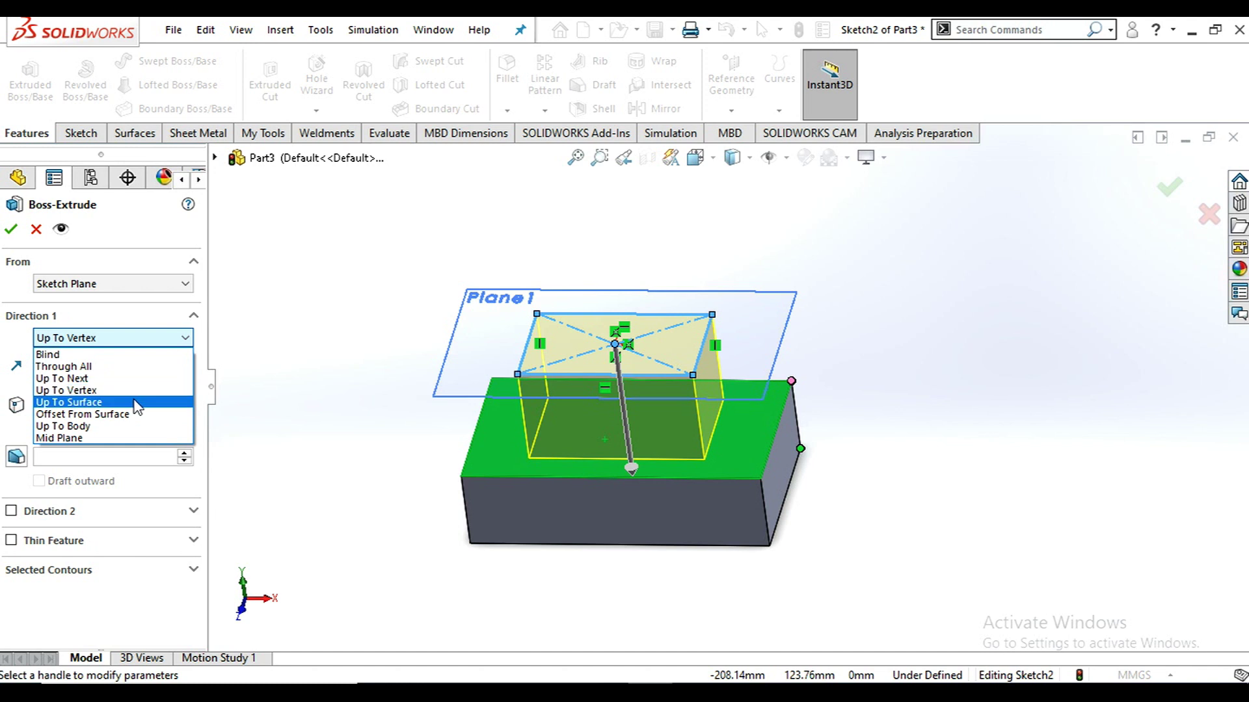
click(137, 402)
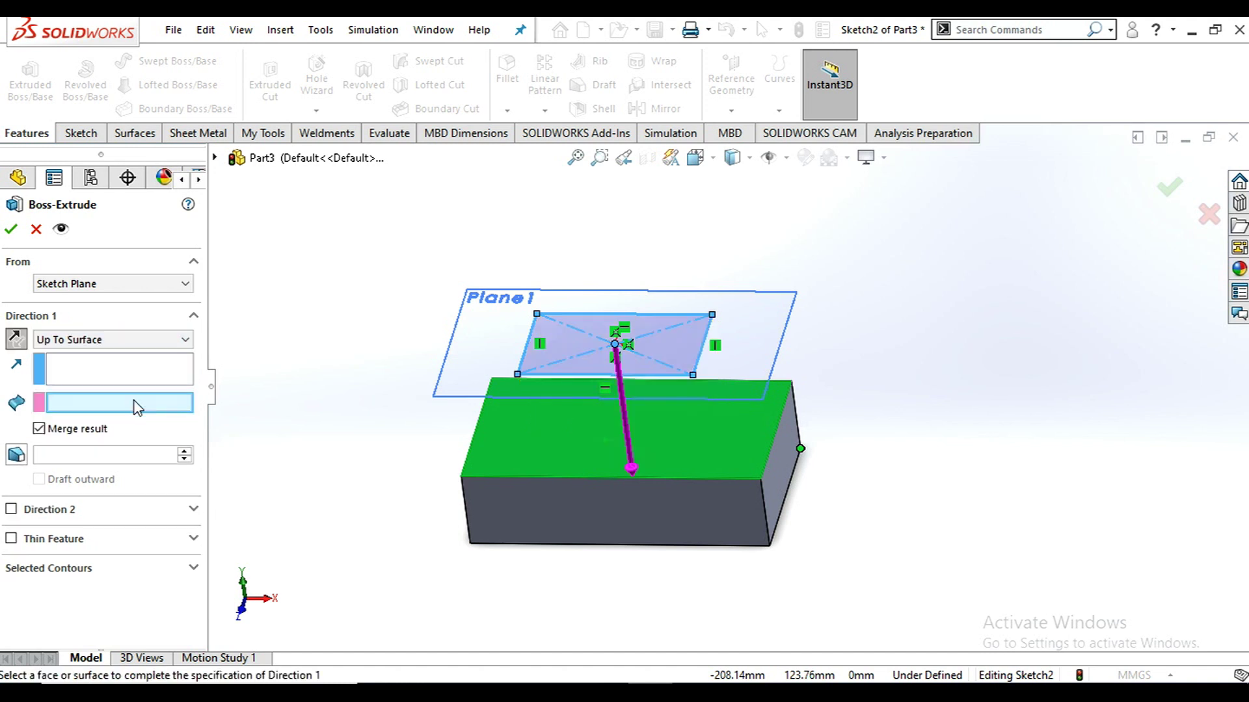
click(579, 446)
middle_drag(724, 458, 736, 413)
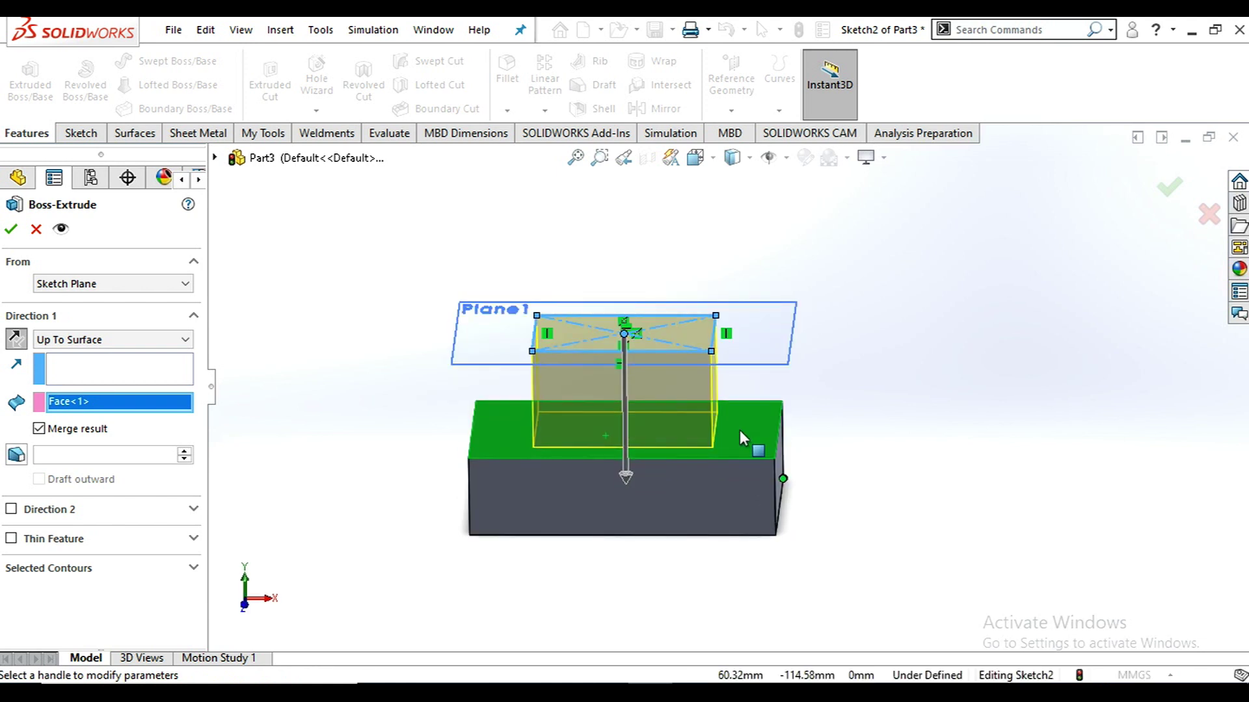
Choose the block's bottom face as the extrusion's end face and inspect the preview passing through the block.
middle_drag(826, 410, 614, 514)
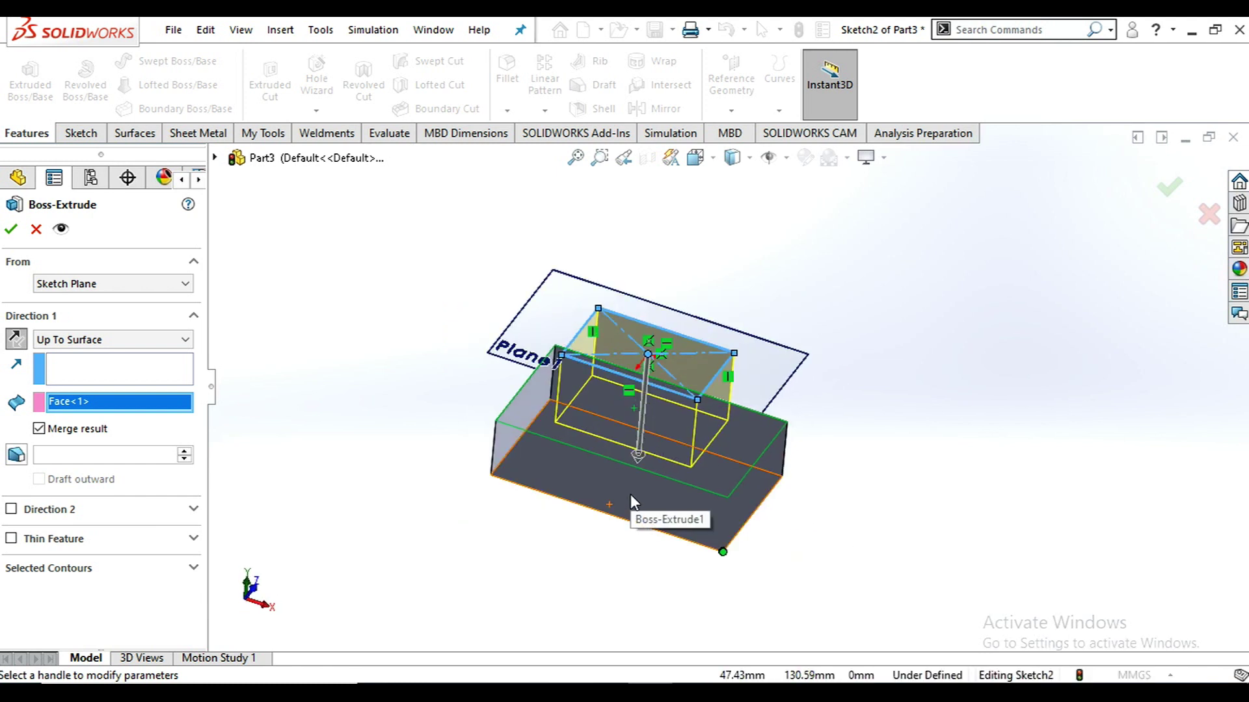
click(630, 495)
middle_drag(895, 427, 833, 567)
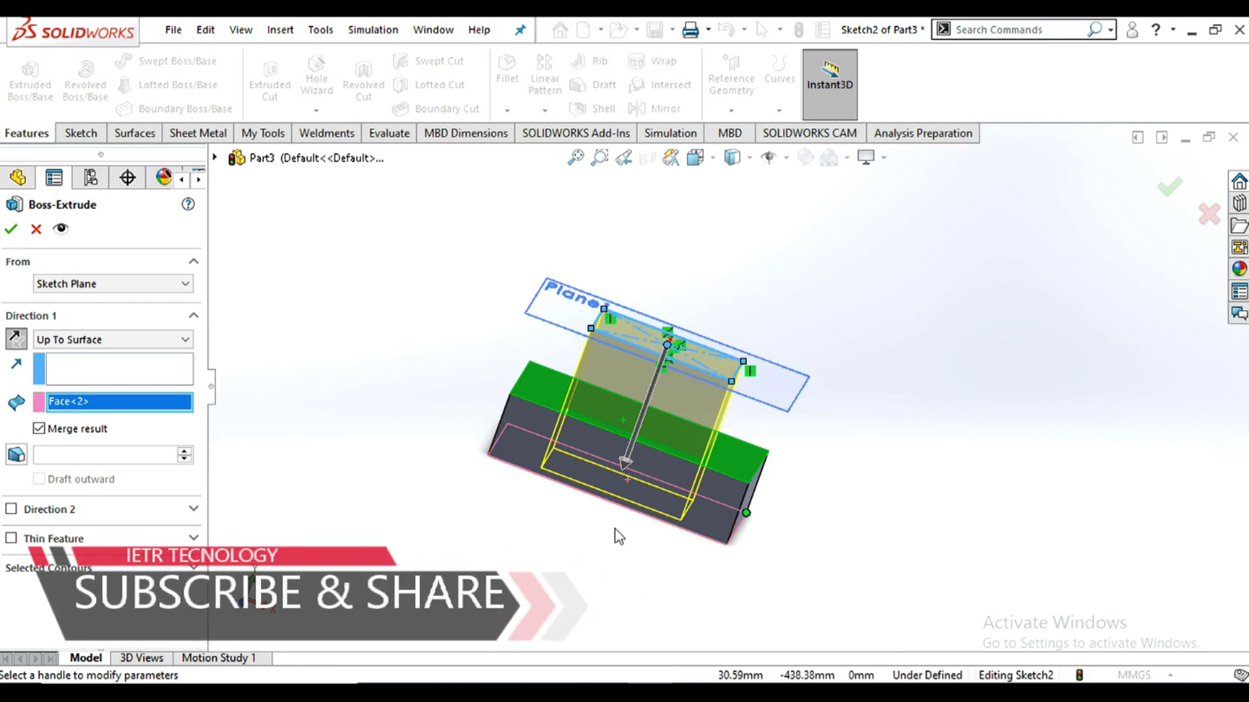
middle_drag(638, 490, 623, 544)
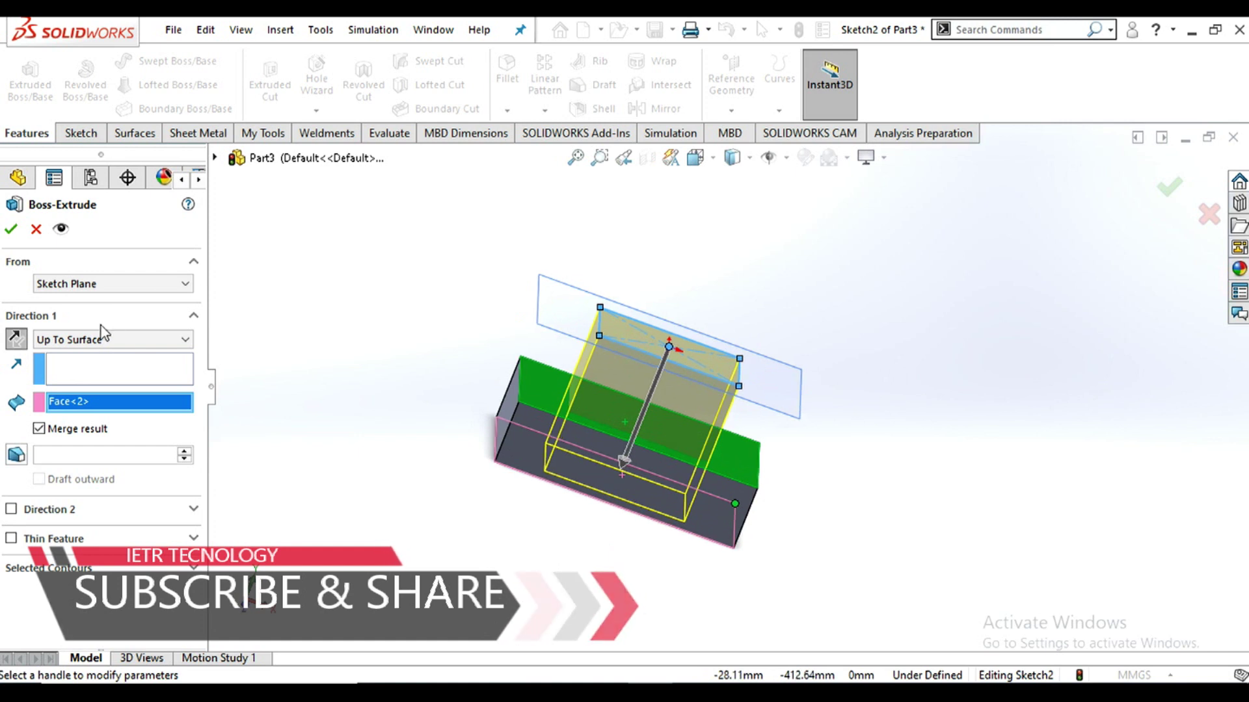
Change the Direction 1 end condition to Offset From Surface with a 5 mm offset from the block's bottom face.
click(118, 340)
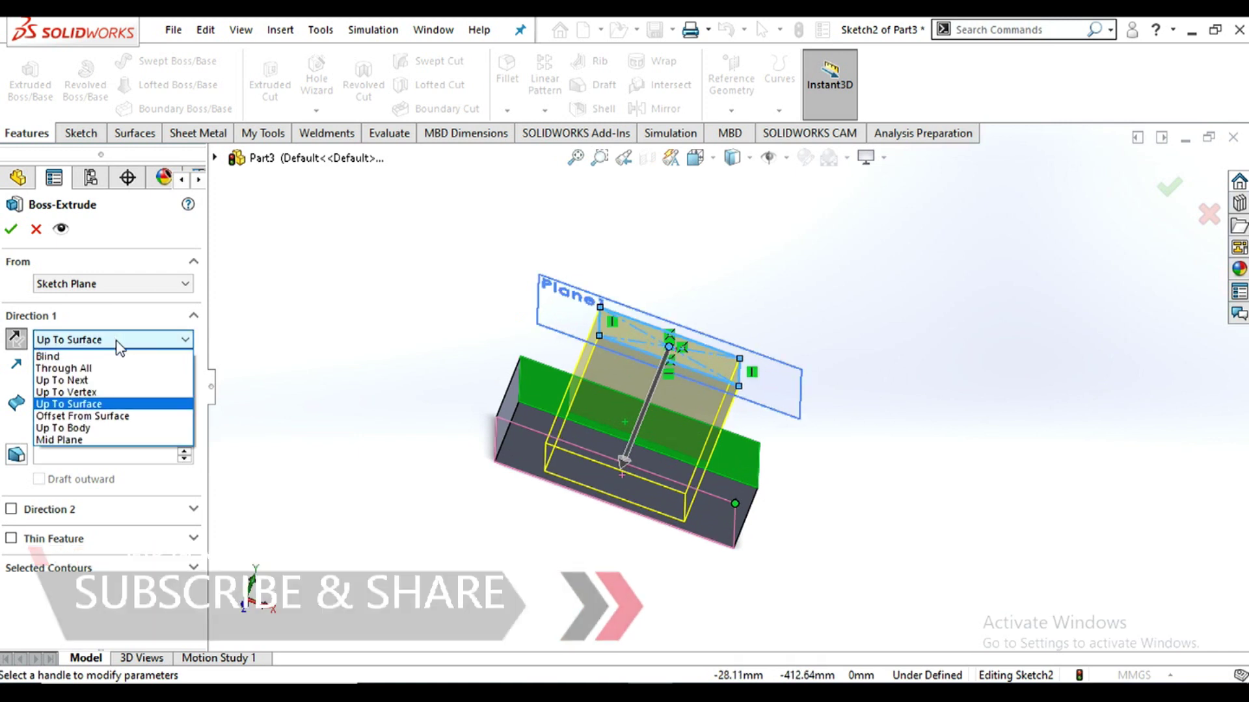
click(124, 416)
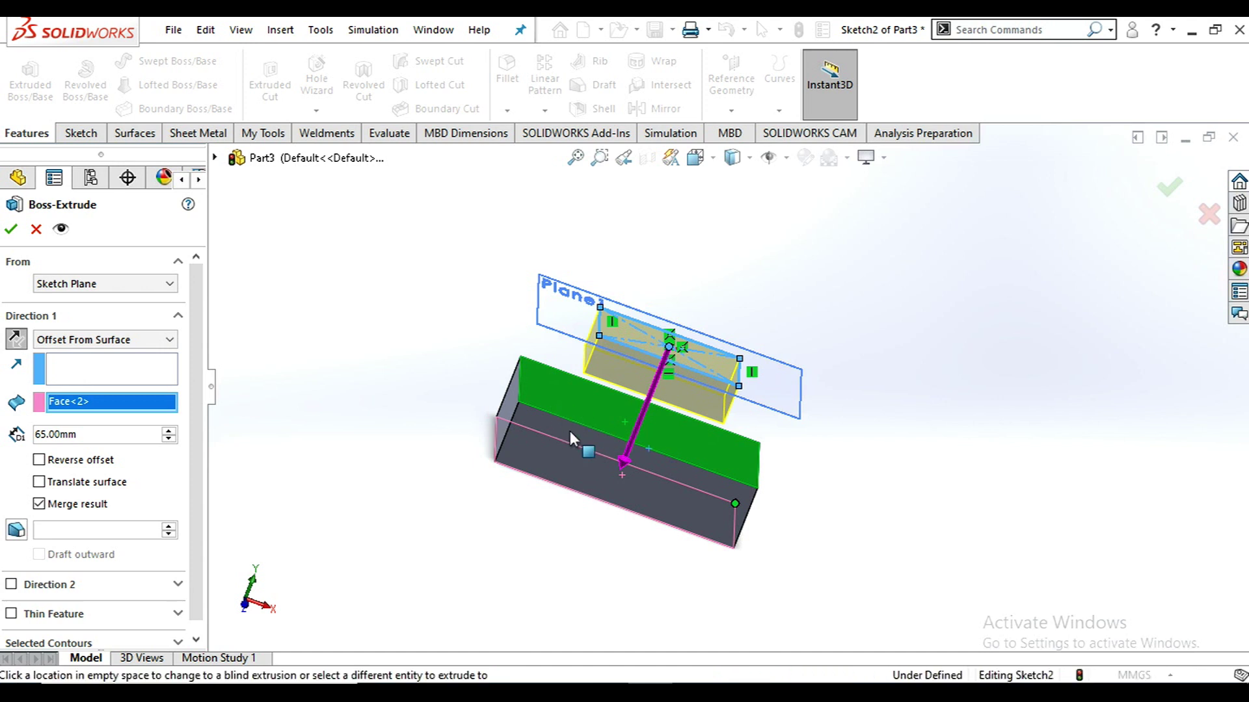
drag(76, 434, 54, 435)
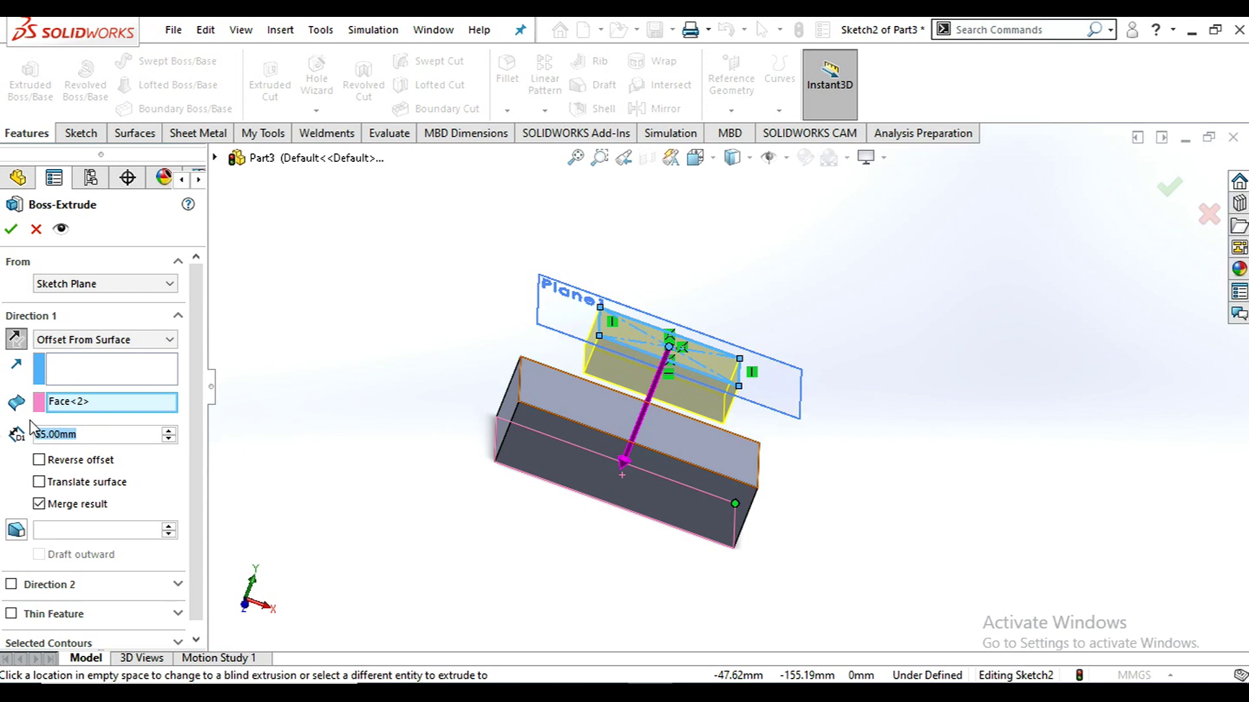
text(5)
key(Return)
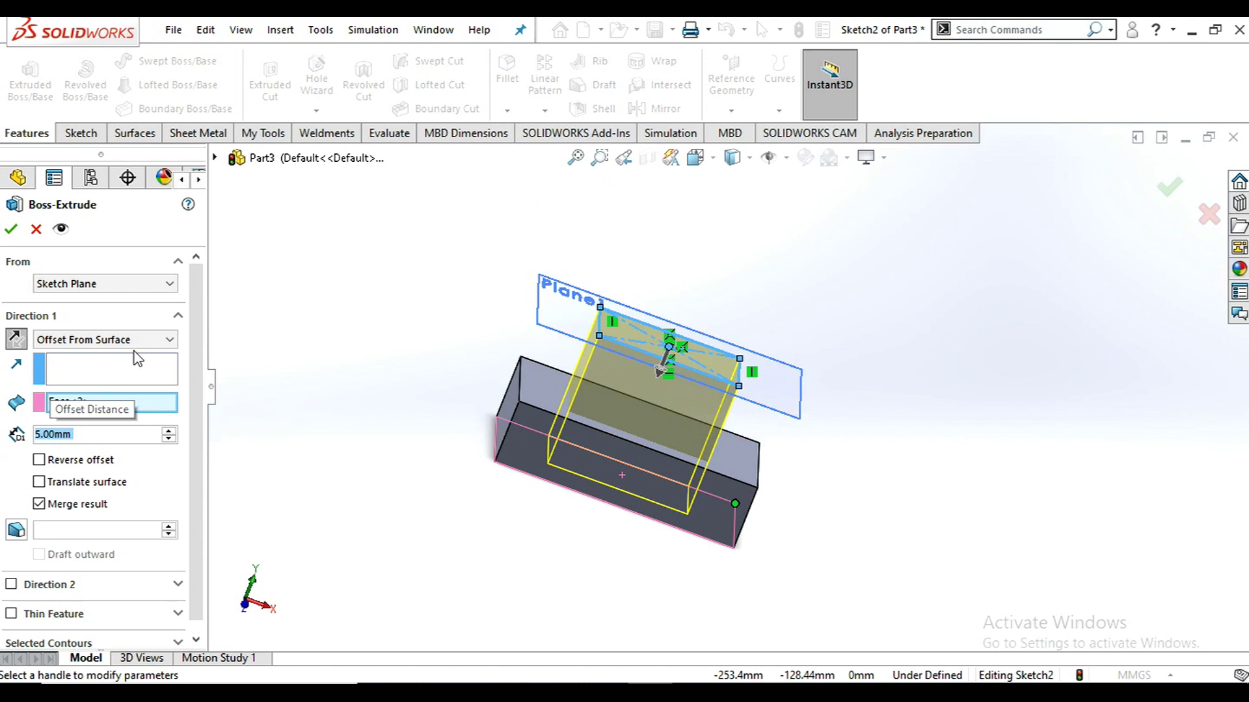
Choose the block's top face as the offset reference and inspect the gap between the preview and that face.
click(547, 384)
scroll(619, 425, down, 3)
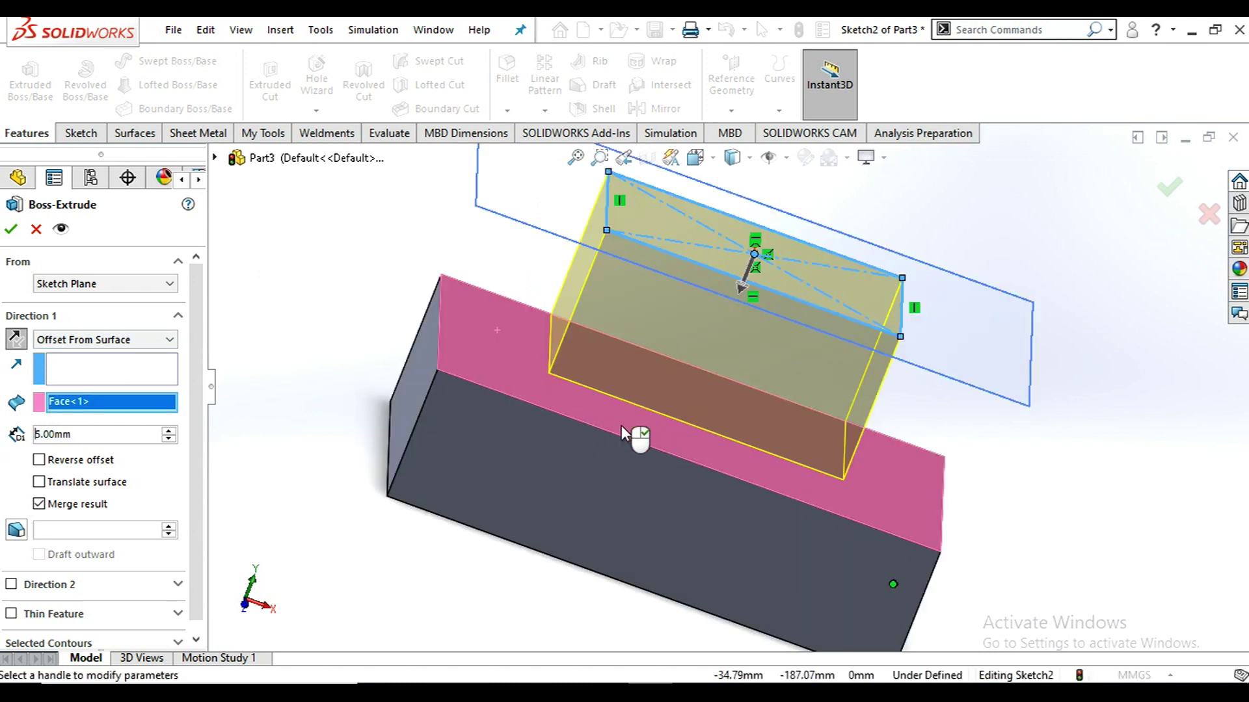
mouse_move(675, 395)
middle_down()
mouse_move(670, 349)
mouse_move(683, 348)
mouse_move(685, 377)
middle_up()
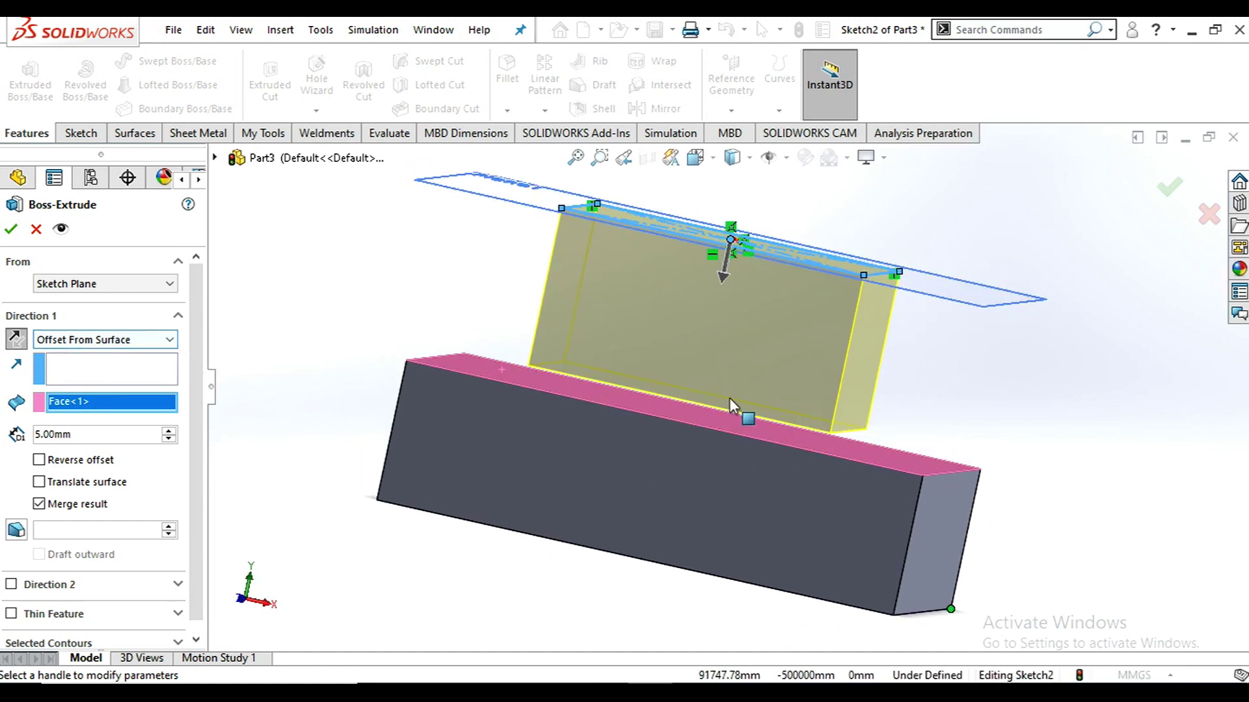
middle_drag(810, 422, 844, 407)
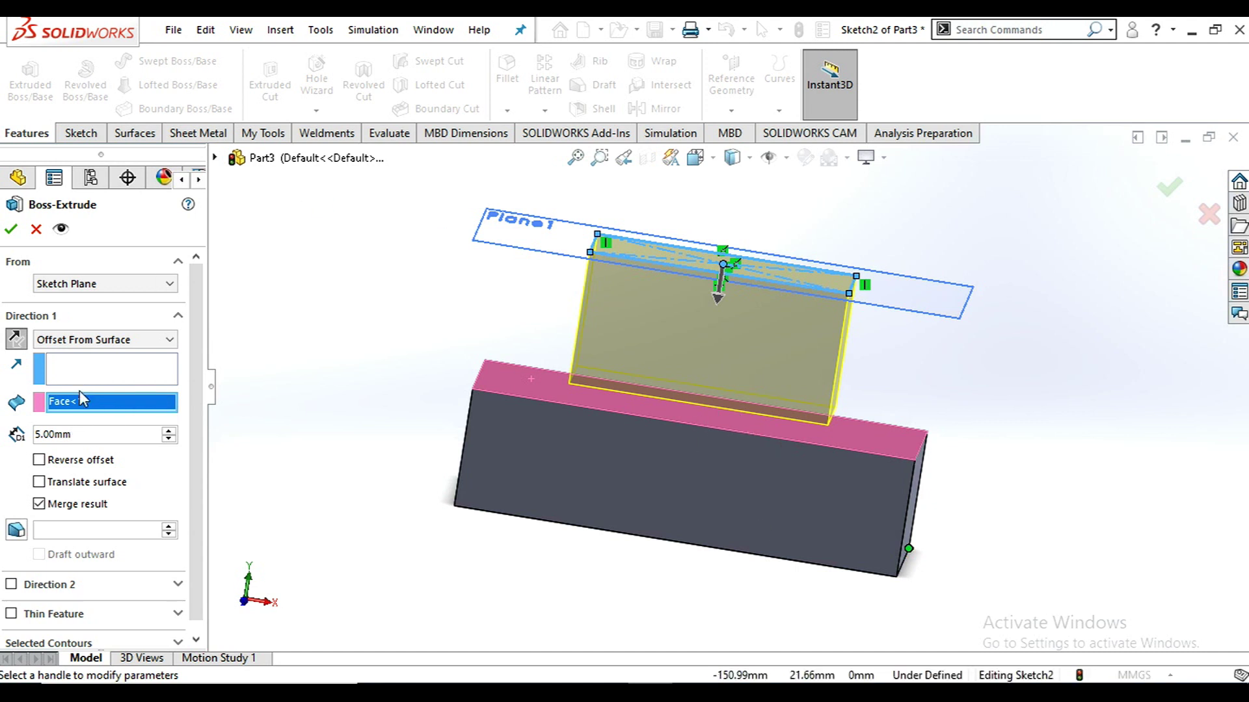
Change the end condition to Up To Body and choose the lower block as the end body.
click(138, 340)
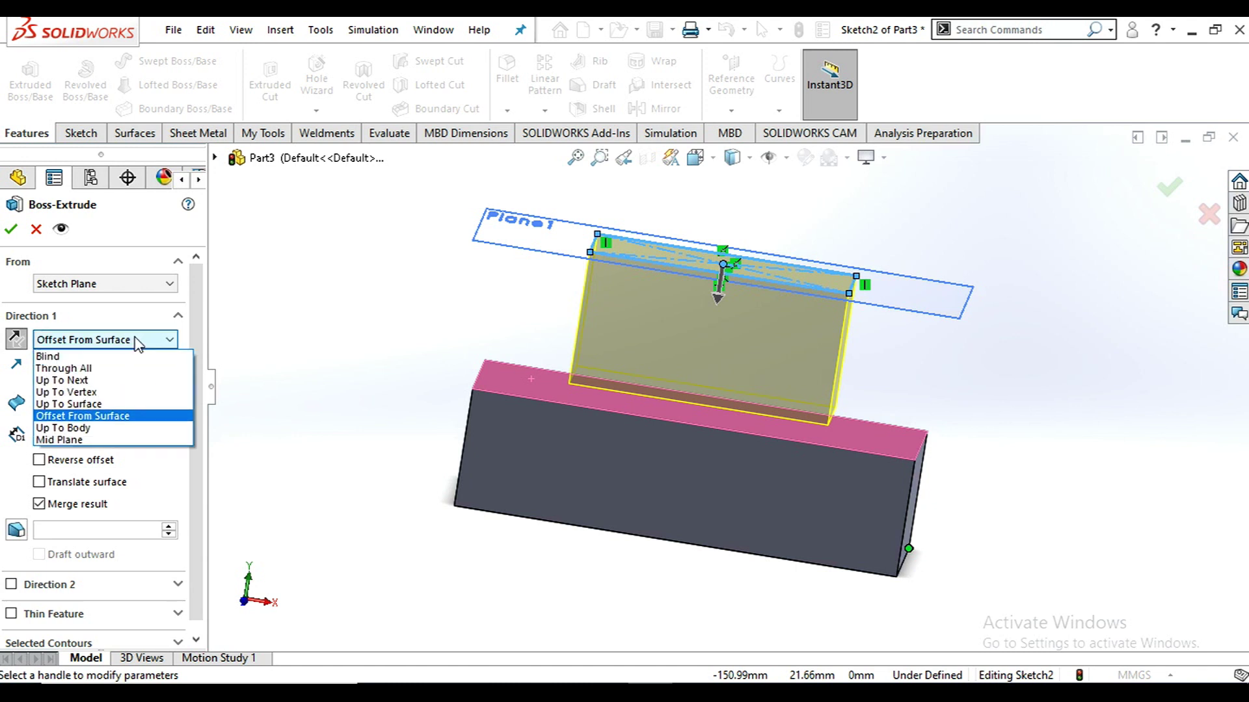
click(104, 432)
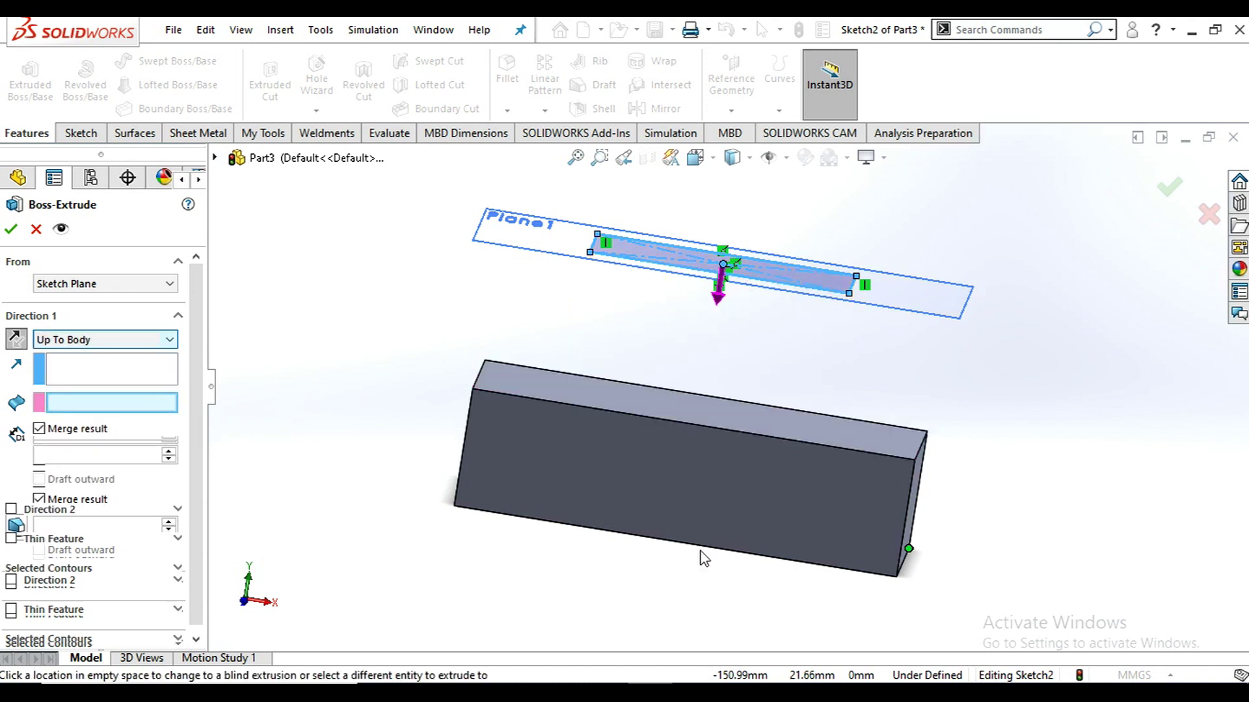
click(640, 407)
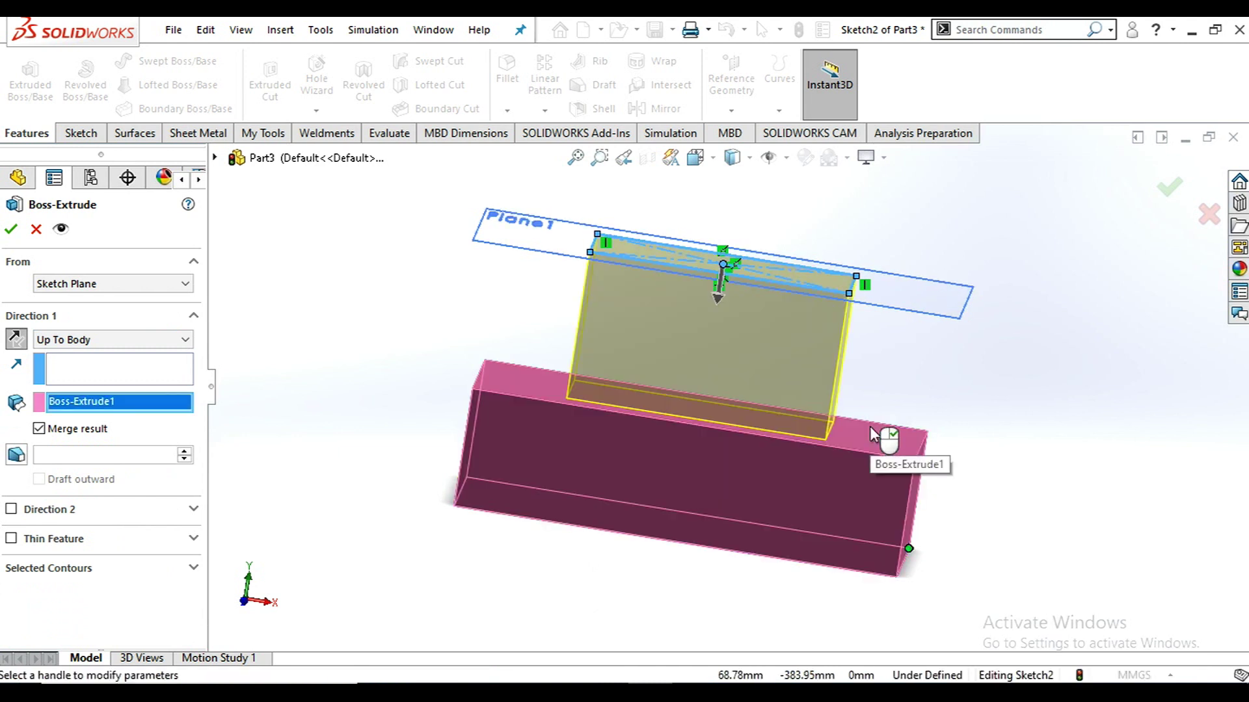
Change the end condition to Mid Plane, set the total depth to 35 mm and complete the extrusion.
click(153, 340)
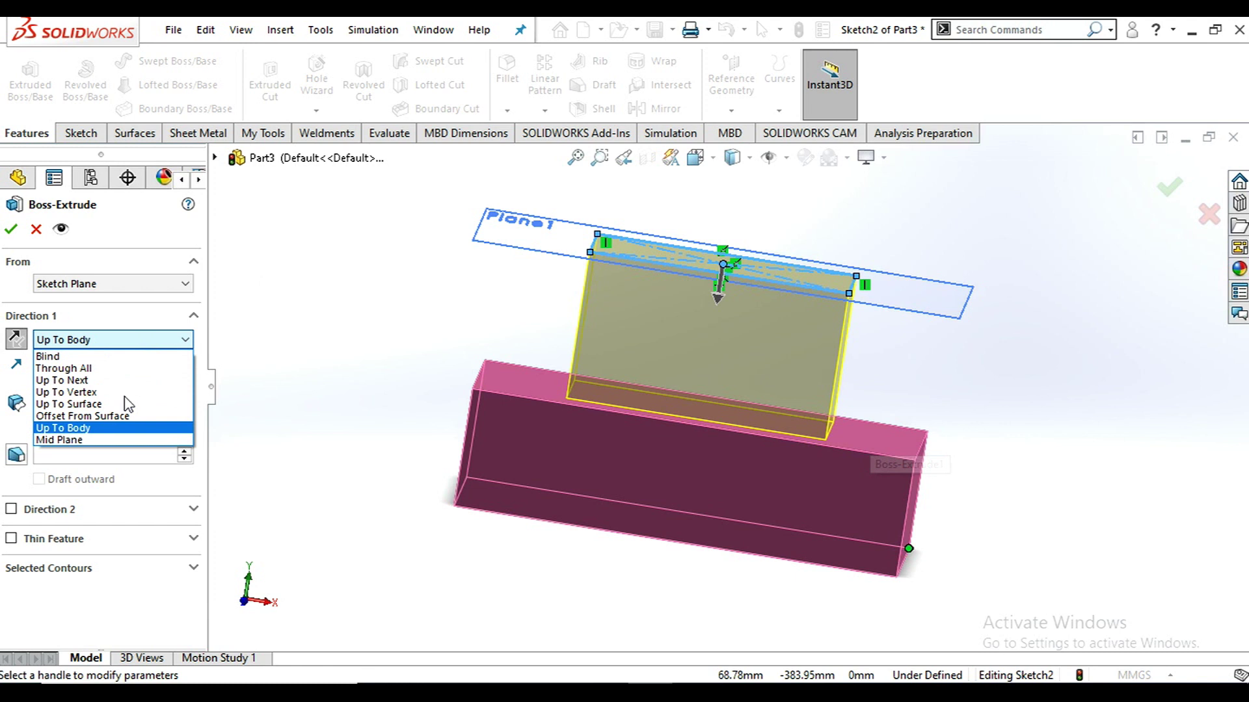
click(104, 440)
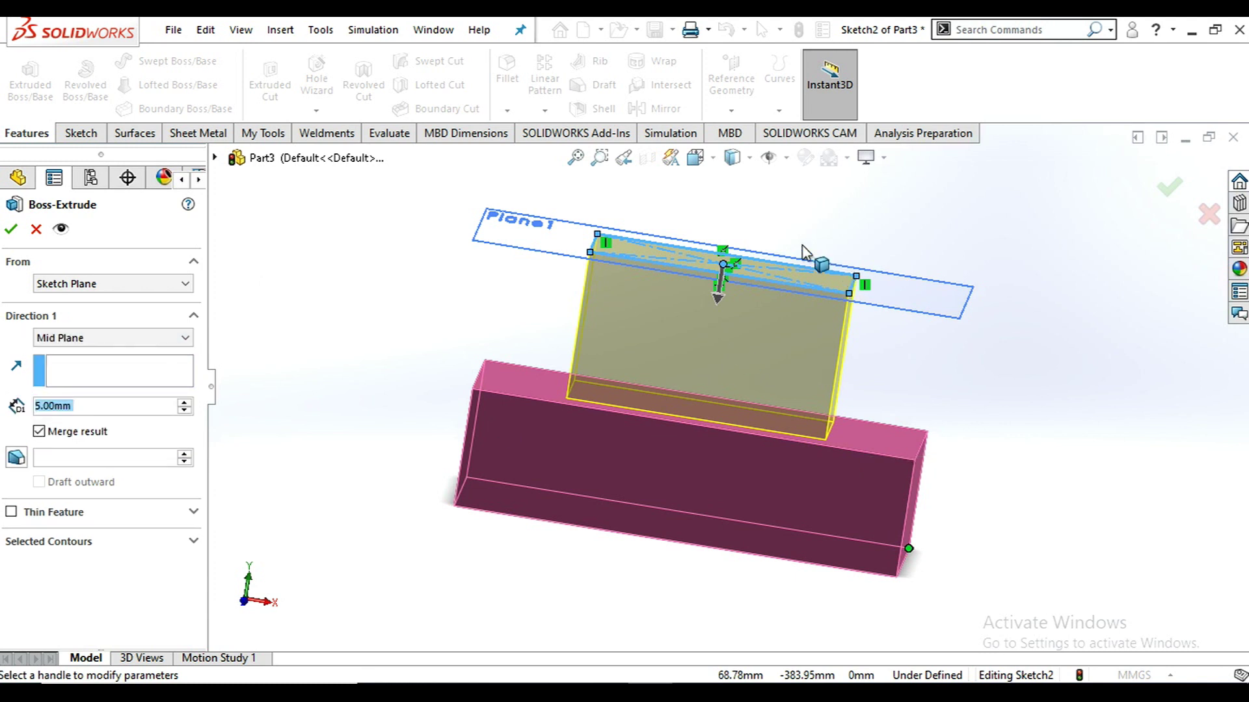
scroll(738, 266, down, 2)
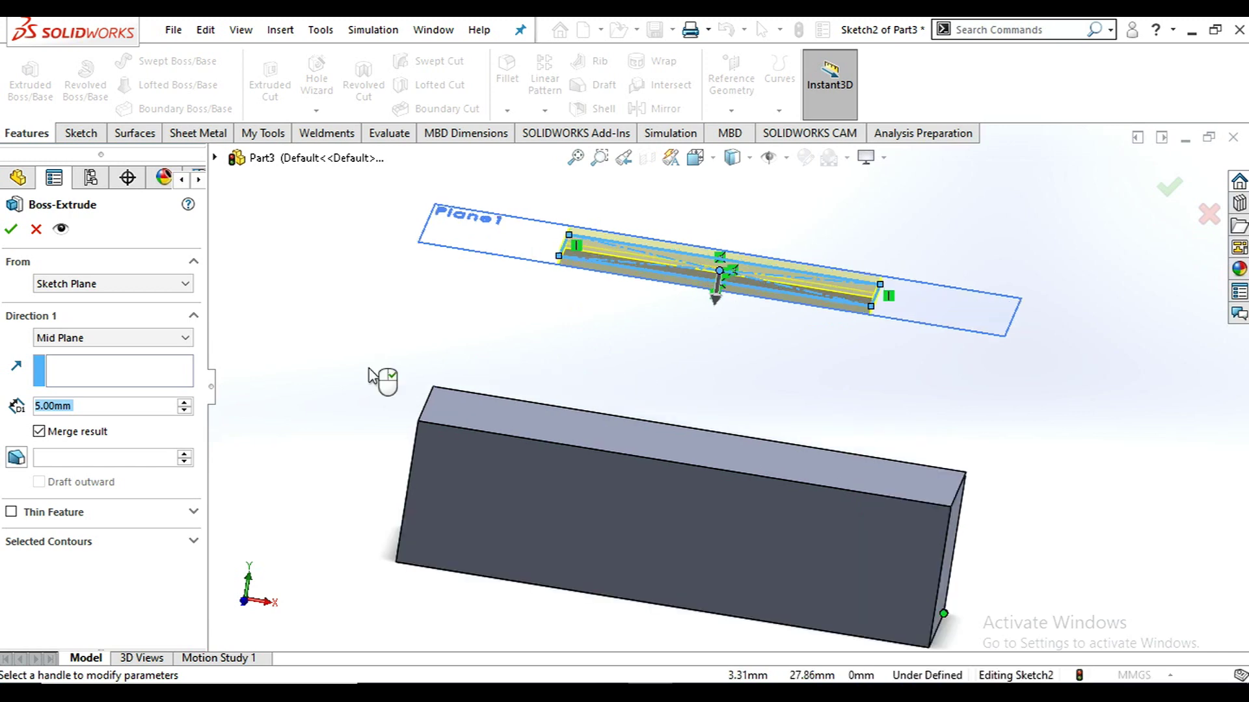
click(185, 403)
click(185, 403)
click(184, 403)
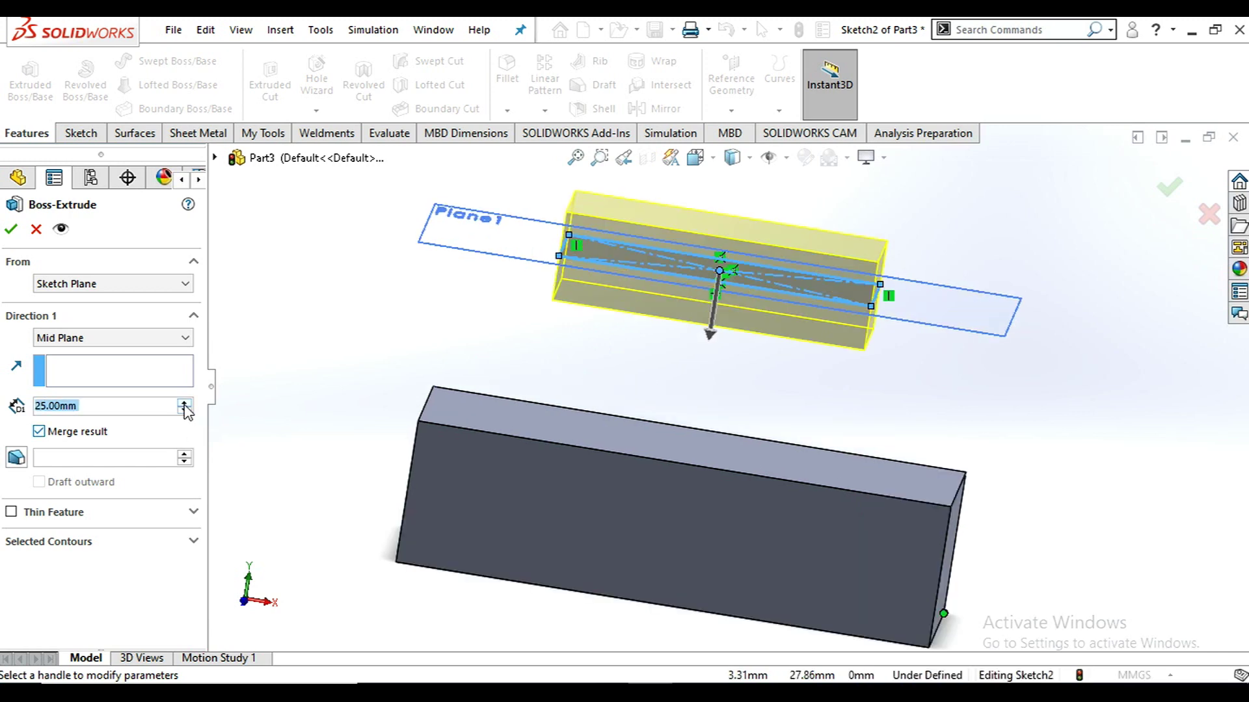
middle_drag(880, 398, 790, 414)
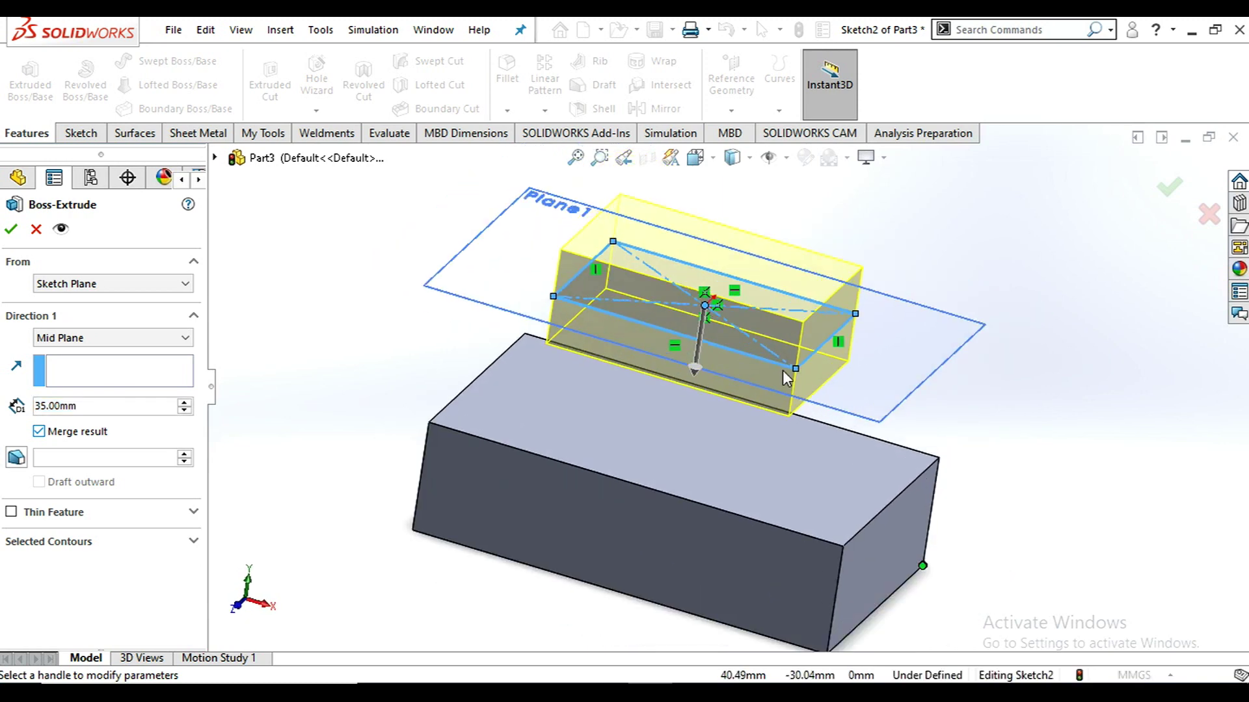
click(11, 231)
Hide the offset plane and view the two separate blocks.
middle_drag(786, 423, 872, 377)
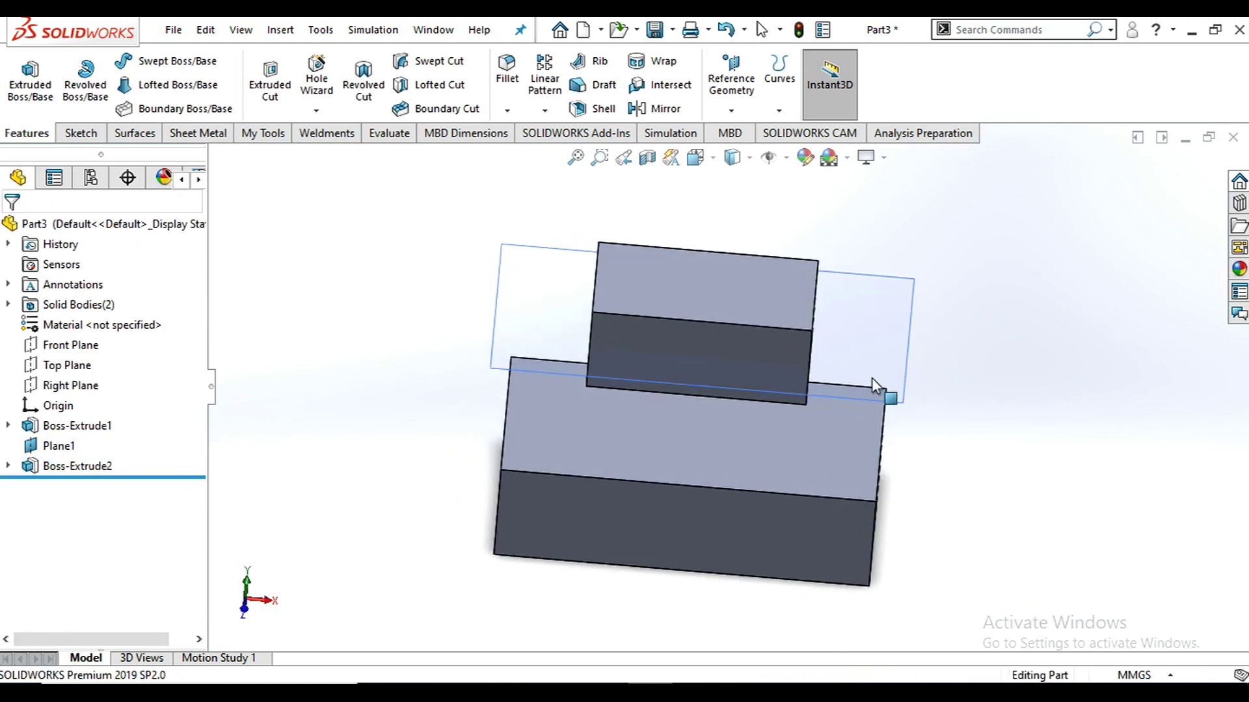
click(883, 314)
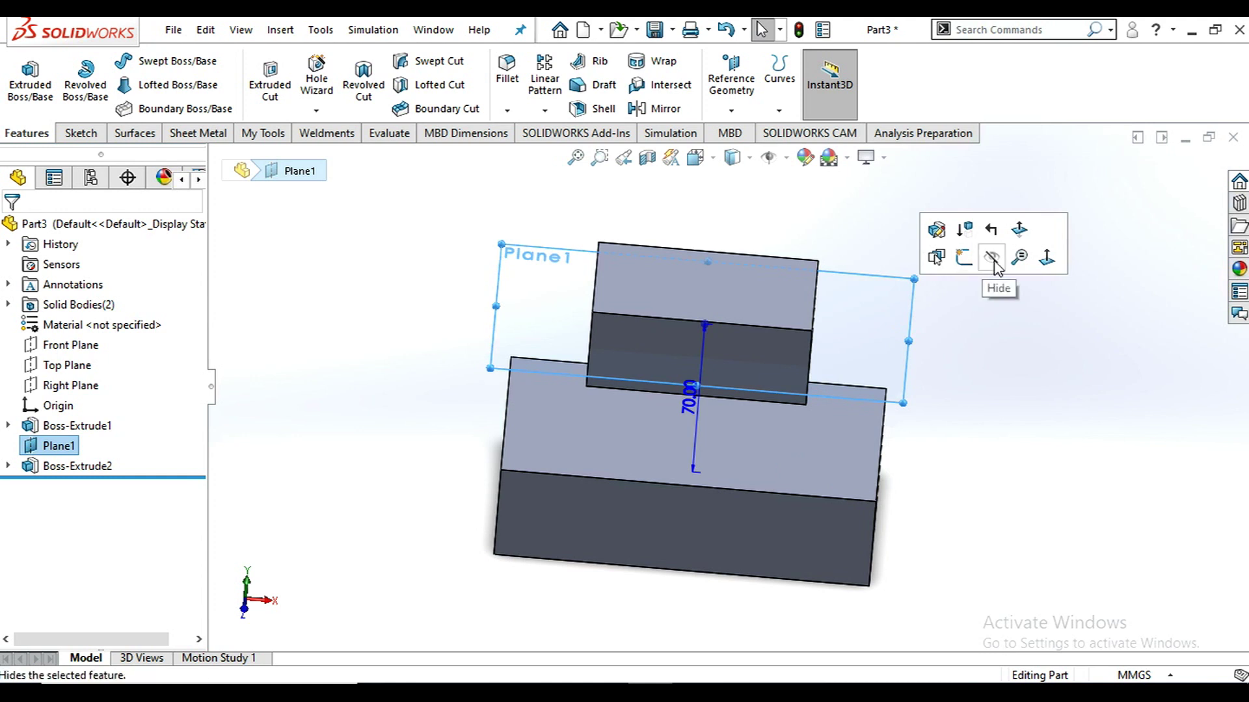
click(993, 261)
scroll(774, 391, up, 2)
middle_drag(775, 392, 724, 389)
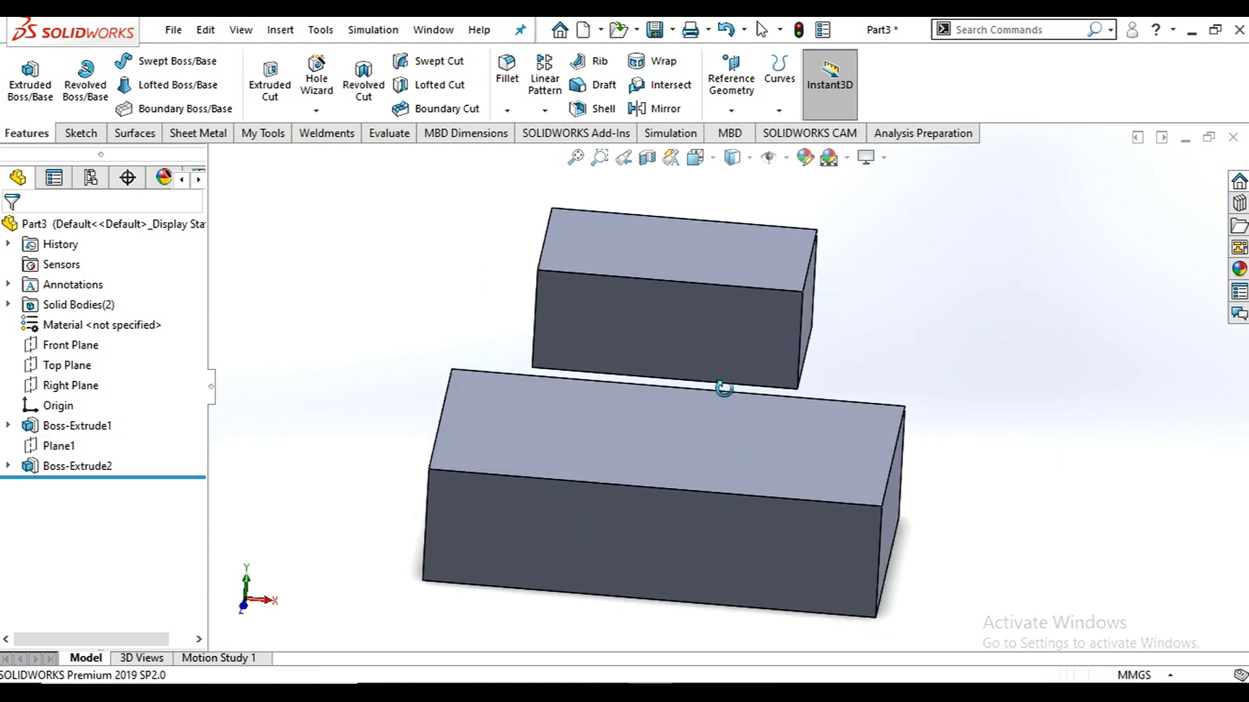
scroll(630, 417, up, 1)
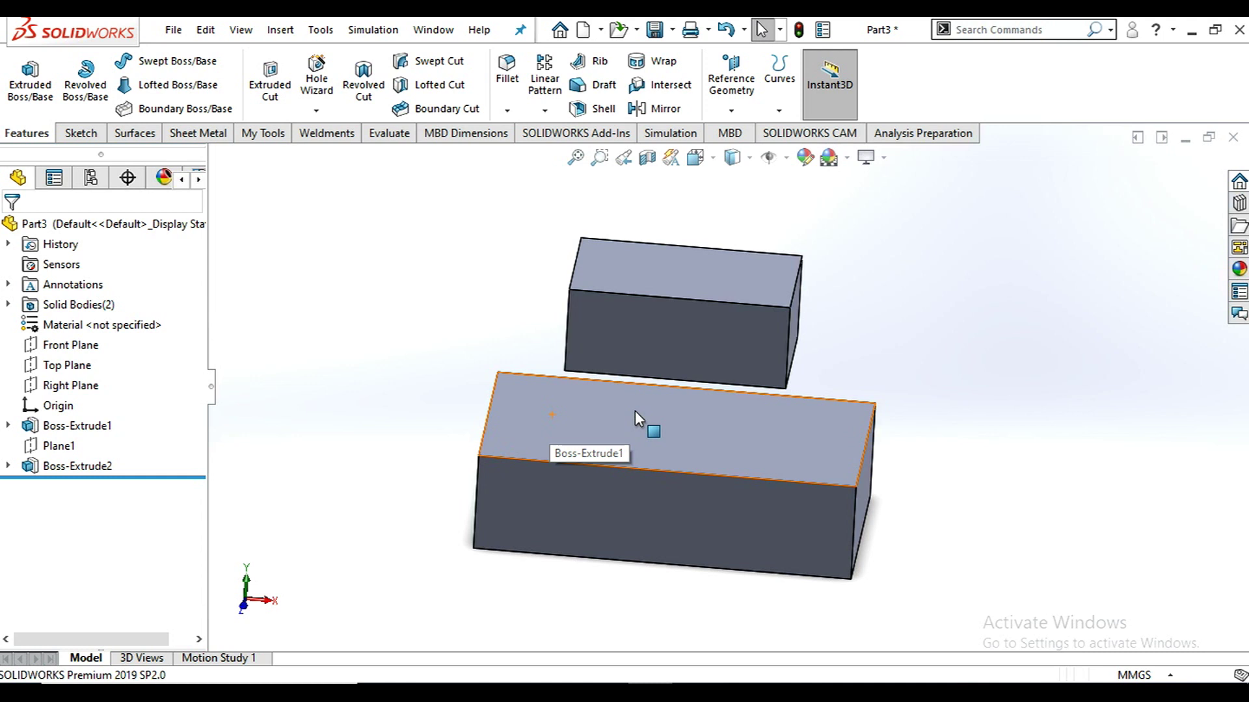
Sketch a circle about 15 mm in radius on the lower block's front face, centred on the origin.
middle_drag(670, 466, 603, 465)
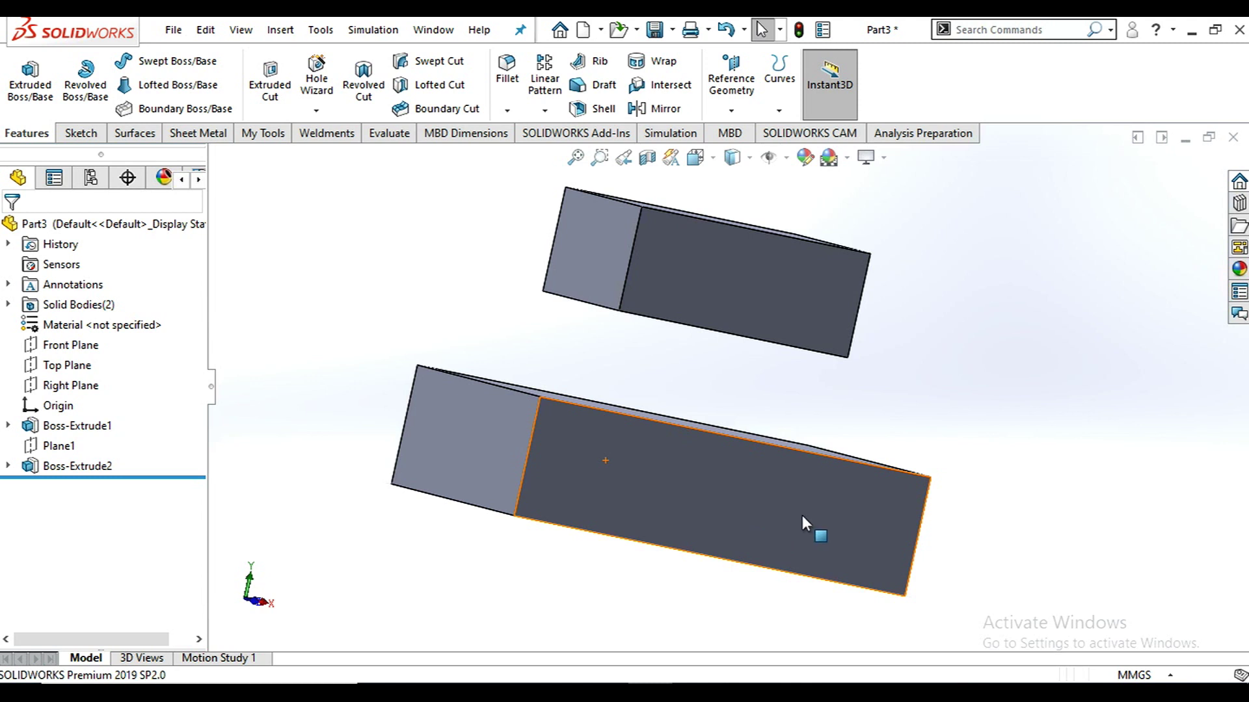
click(735, 498)
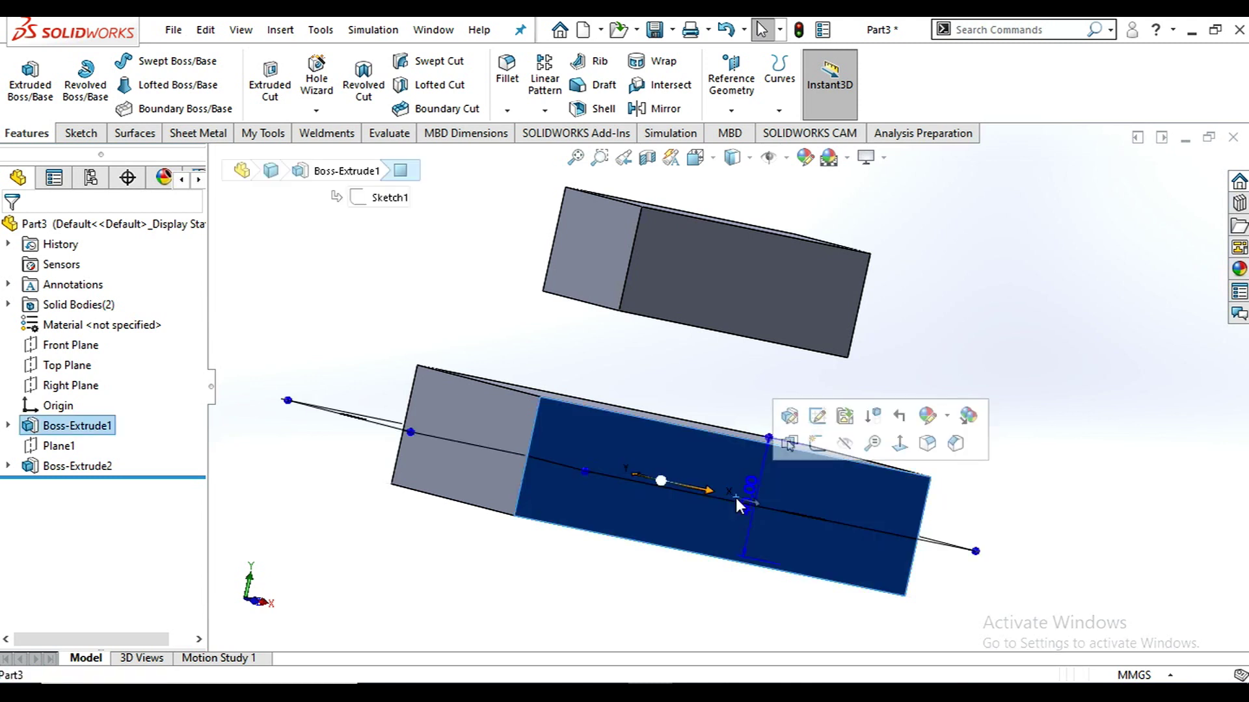
click(818, 444)
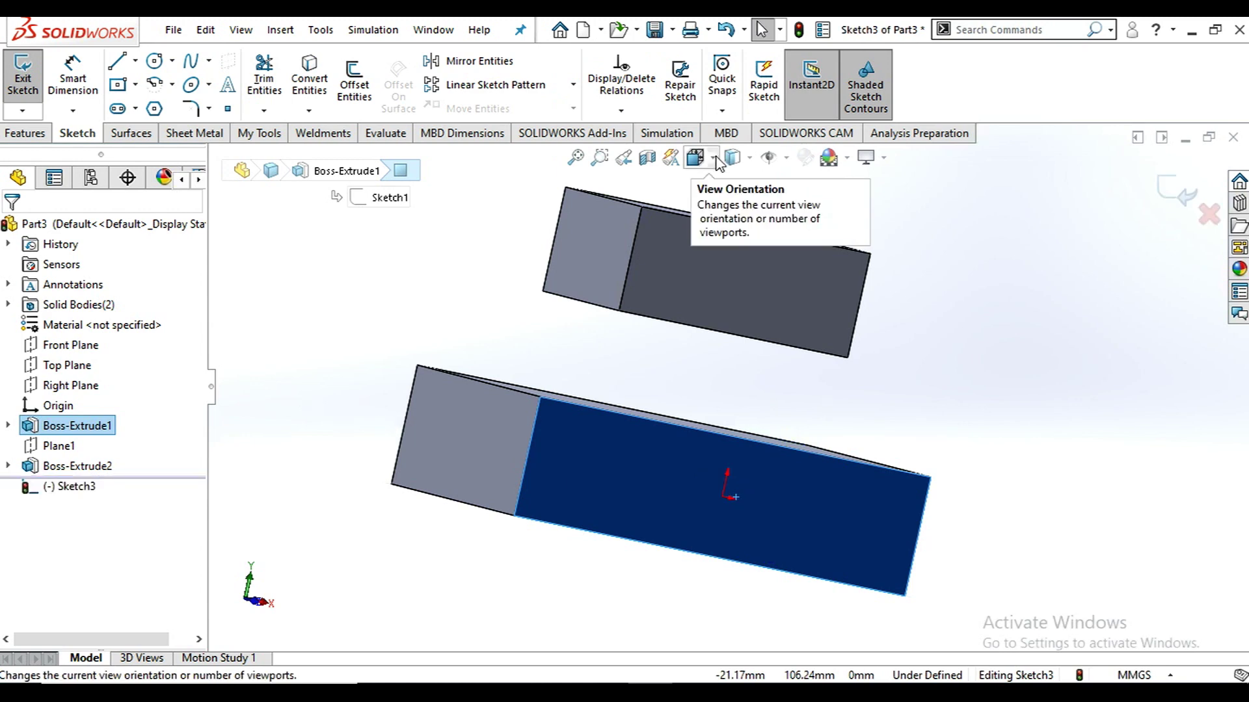
click(695, 157)
click(800, 264)
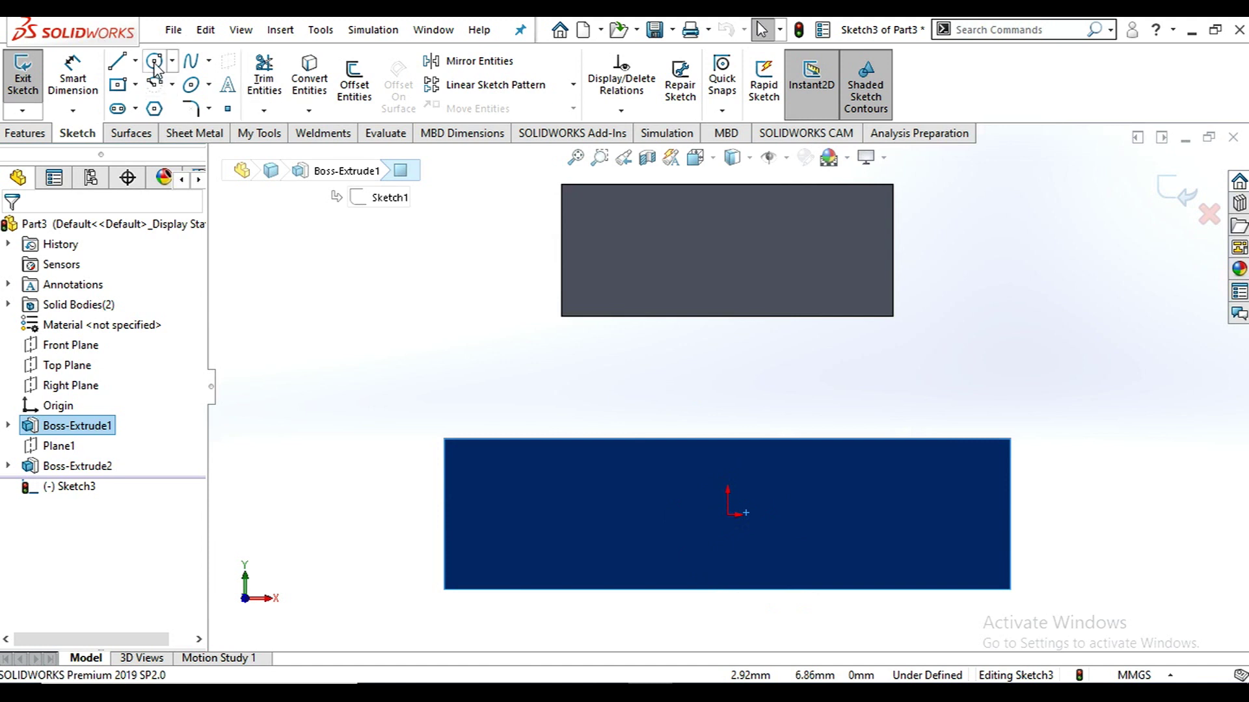
click(727, 513)
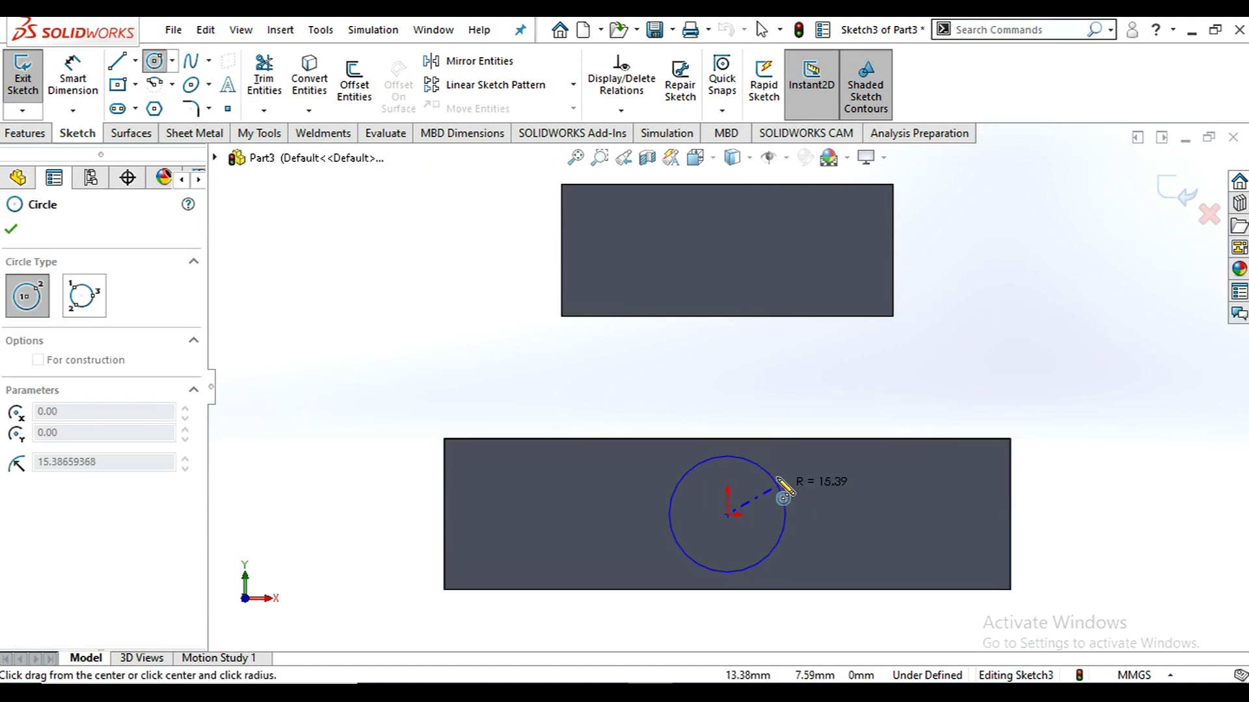
click(779, 494)
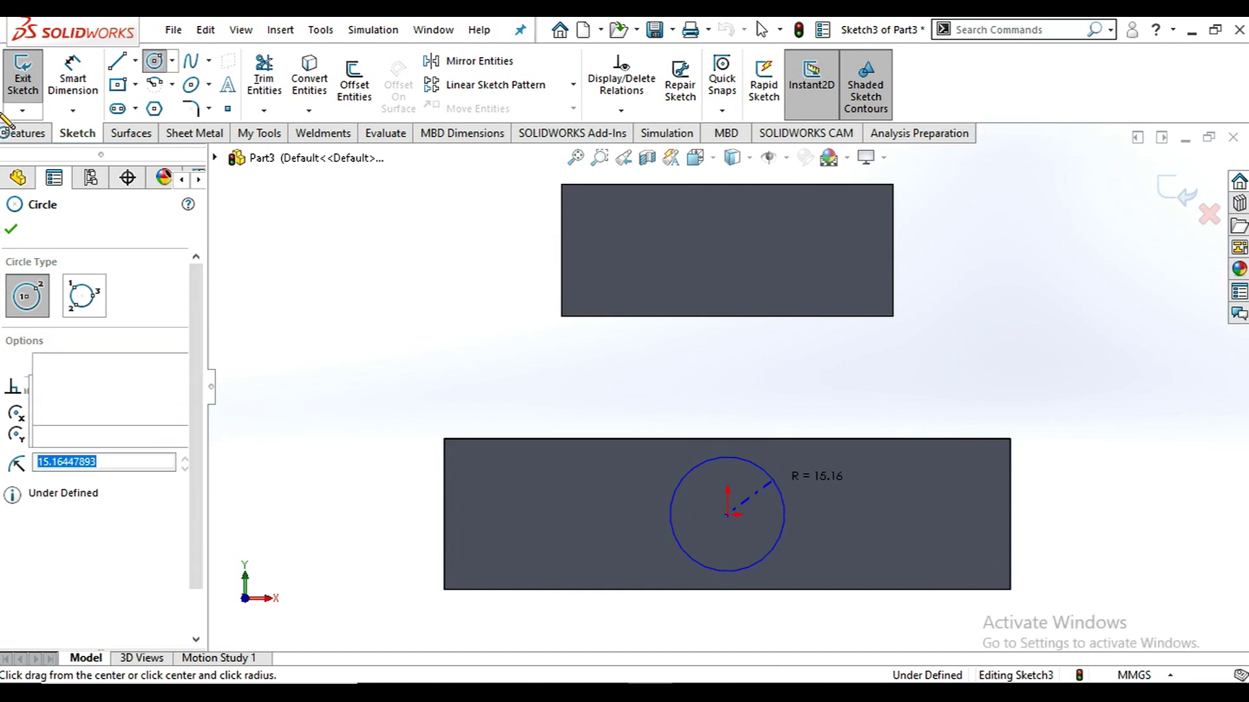
key(Escape)
Extrude the circle outward from the block's front face with a Blind depth of 35 mm.
middle_drag(919, 504, 705, 497)
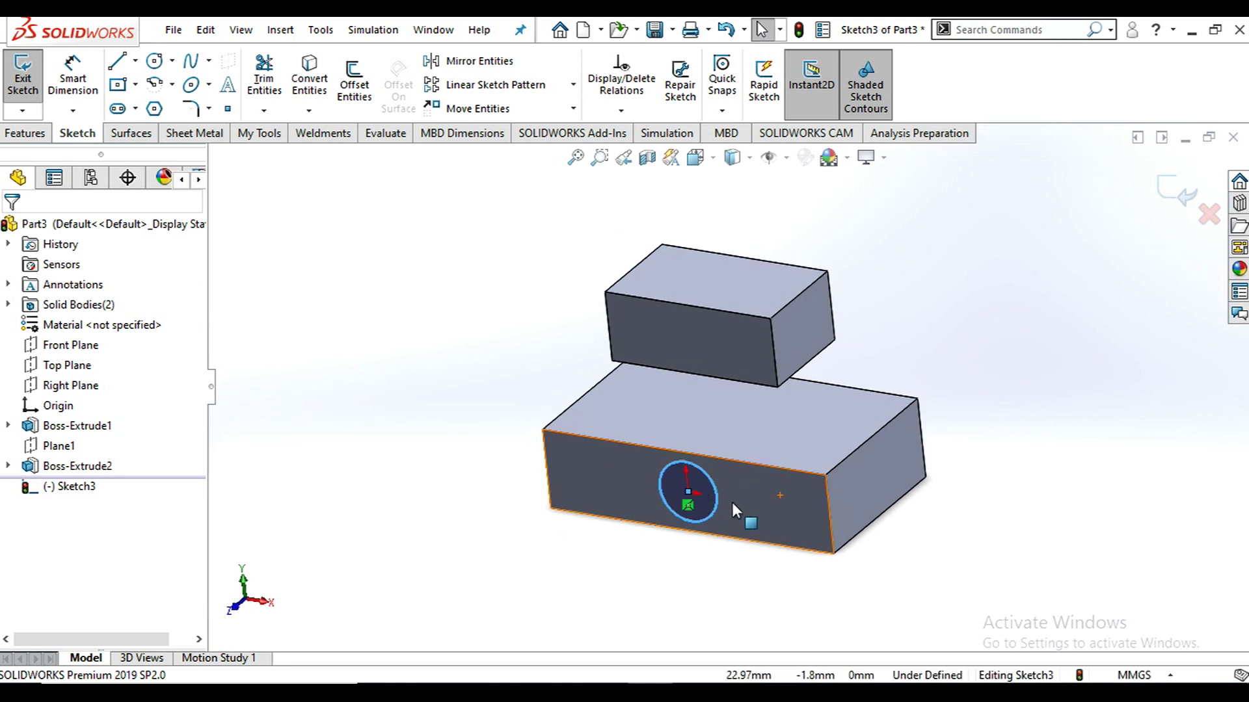
click(28, 135)
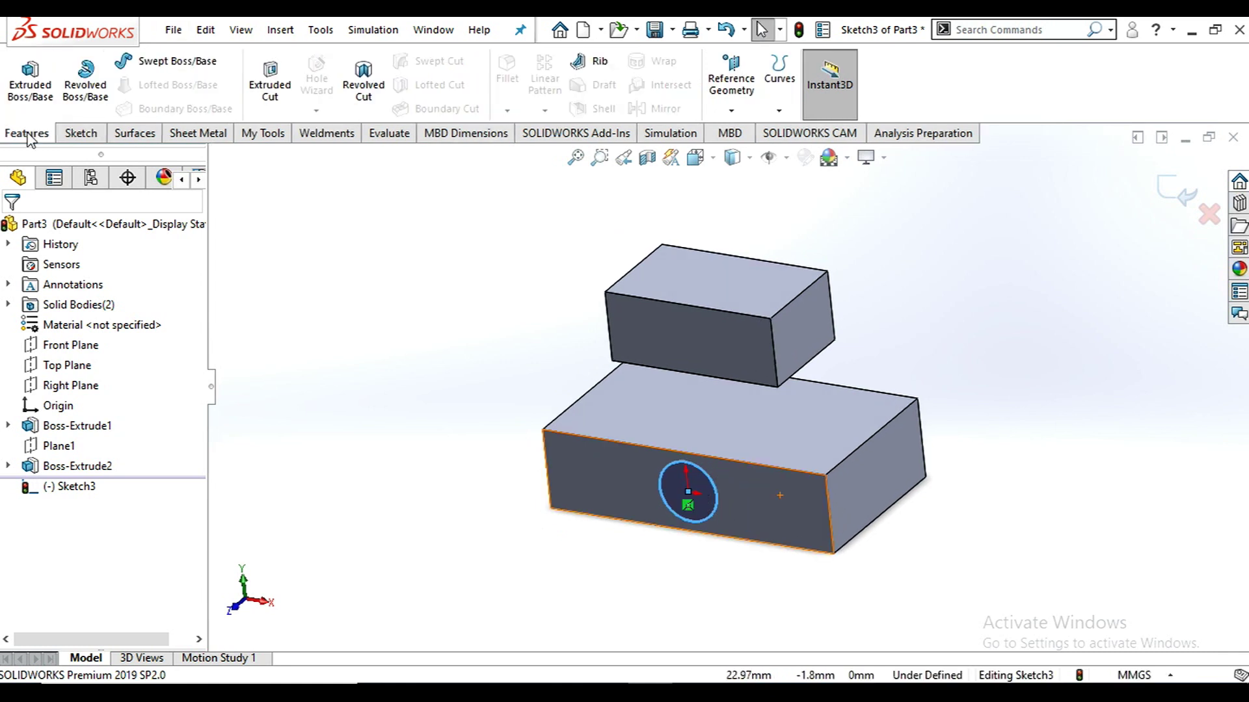
click(26, 78)
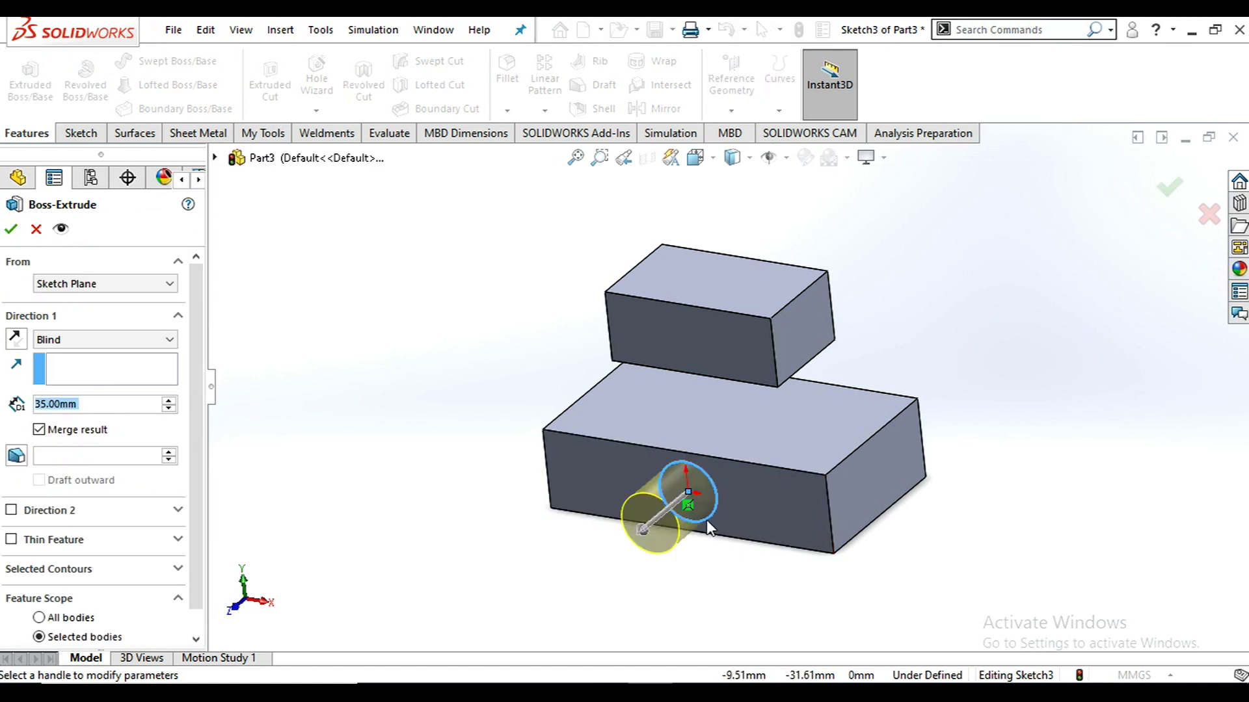
middle_drag(811, 486, 589, 534)
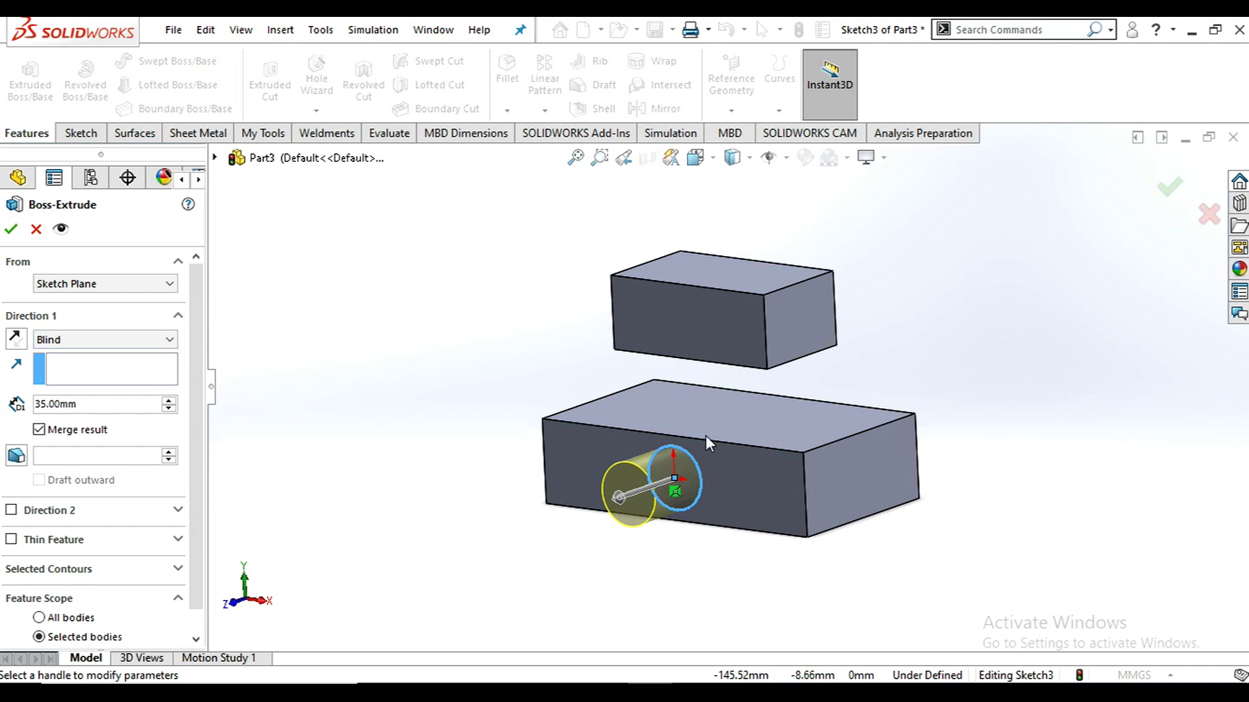
middle_drag(706, 482, 699, 497)
scroll(4, 235, up, 1)
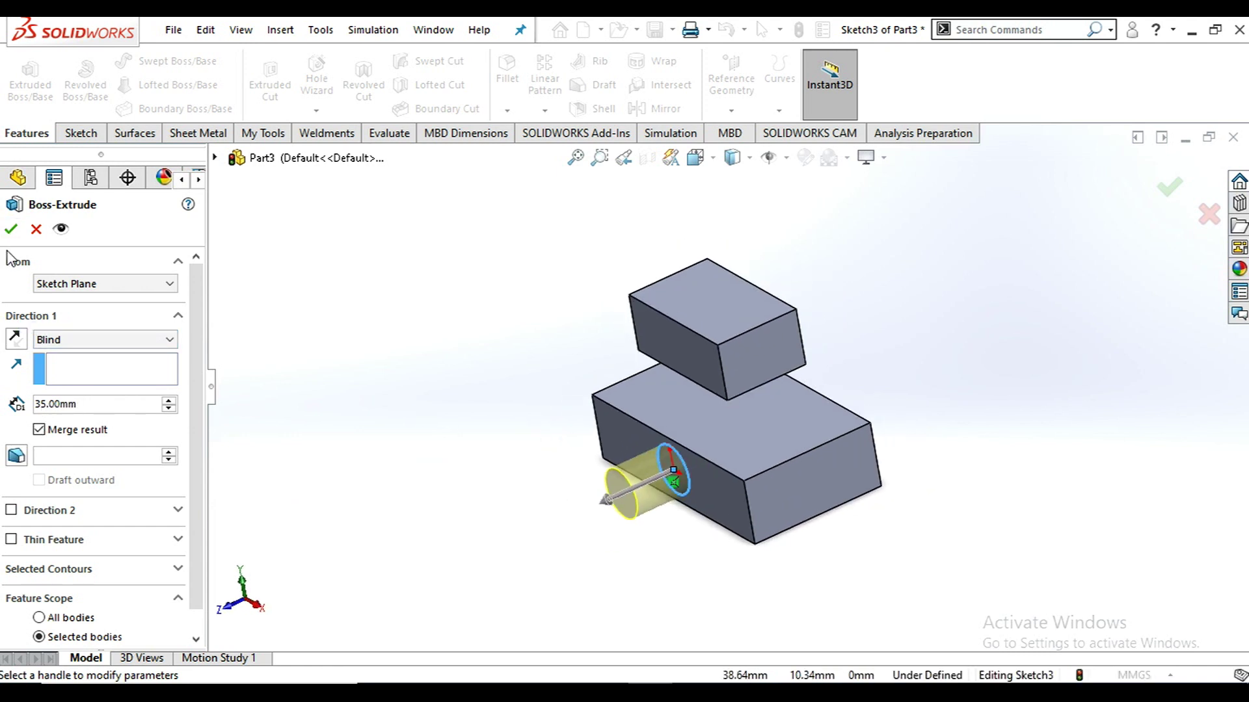
click(10, 230)
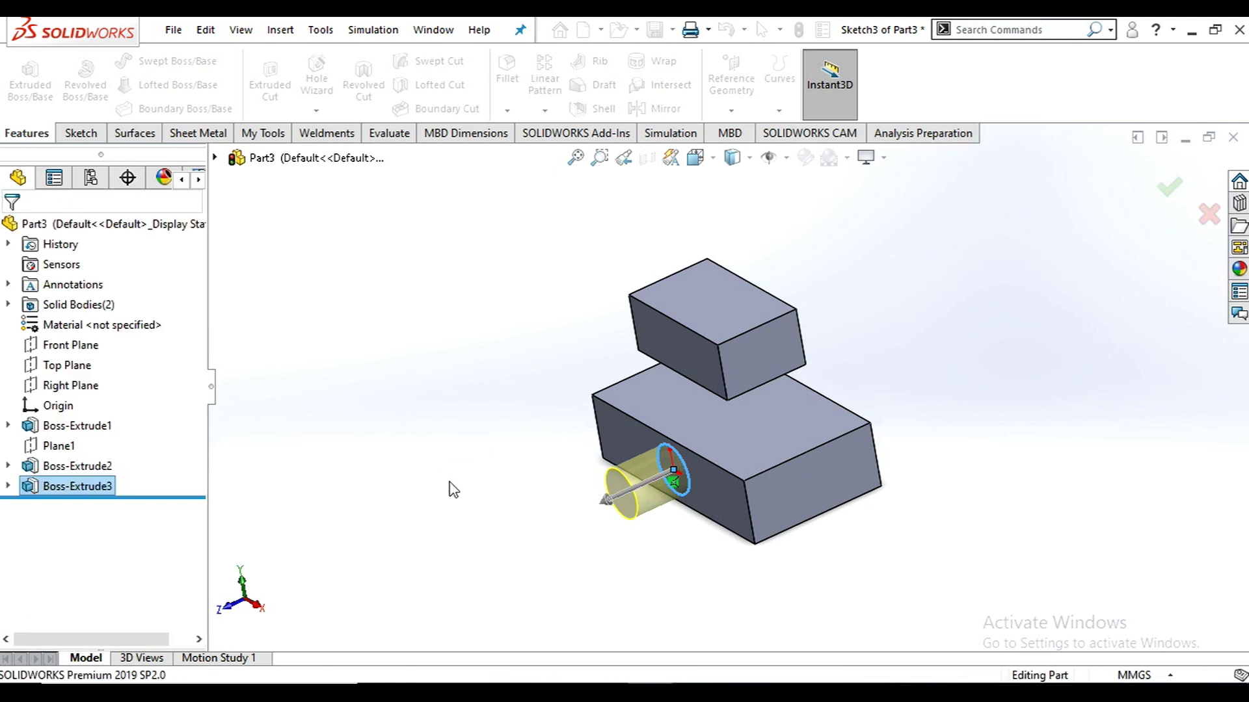
Sketch a centre rectangle about 34 by 17 mm on the lower block's end face plane, centred about 38 mm directly above the origin.
middle_drag(705, 481, 765, 489)
scroll(758, 467, down, 2)
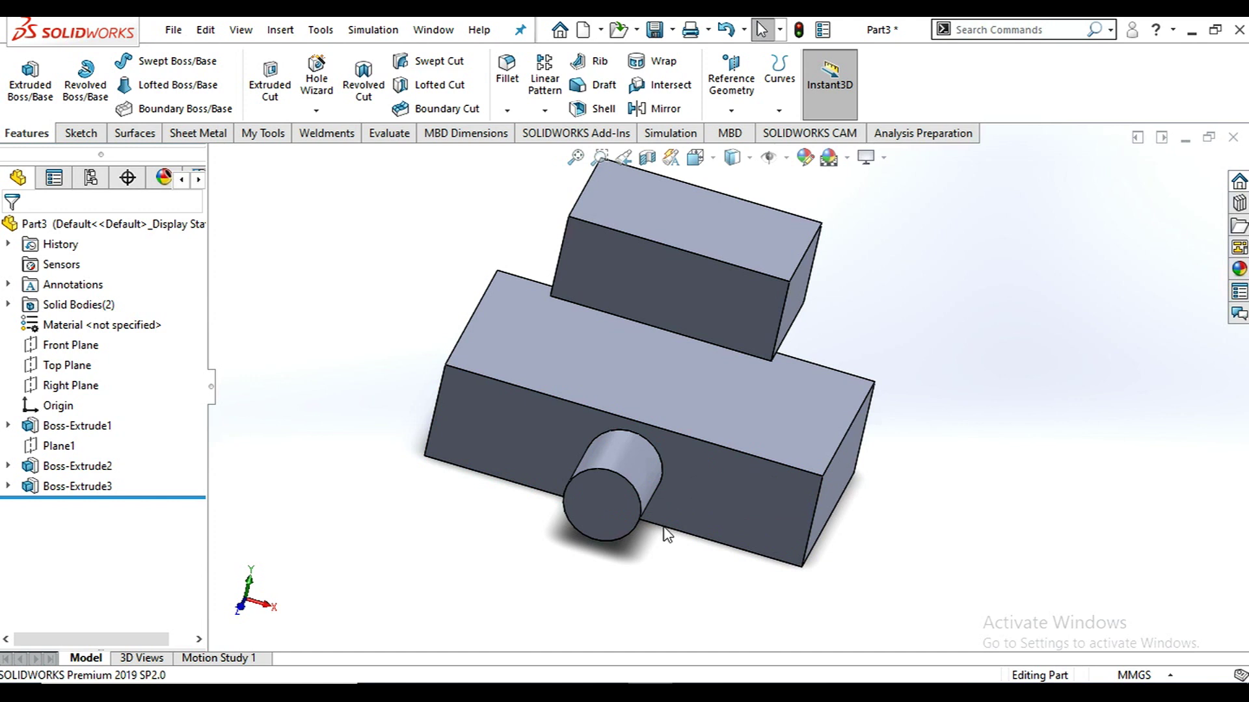
middle_drag(898, 524, 773, 489)
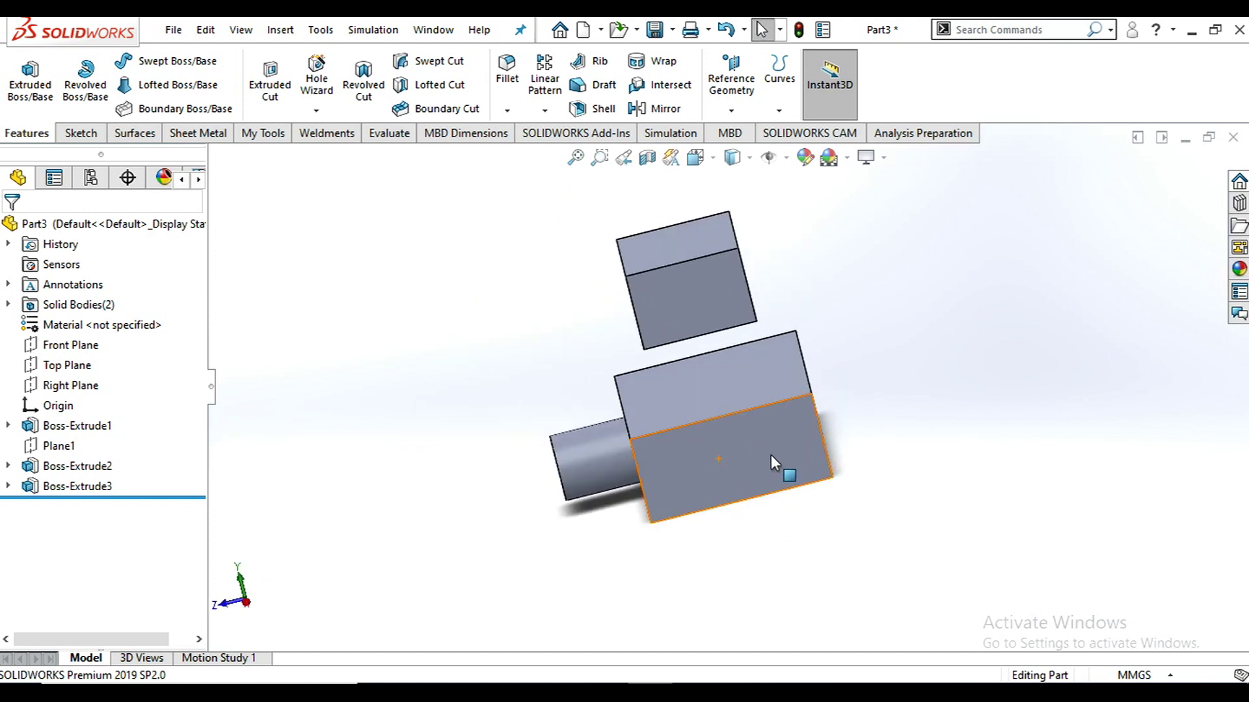
click(765, 447)
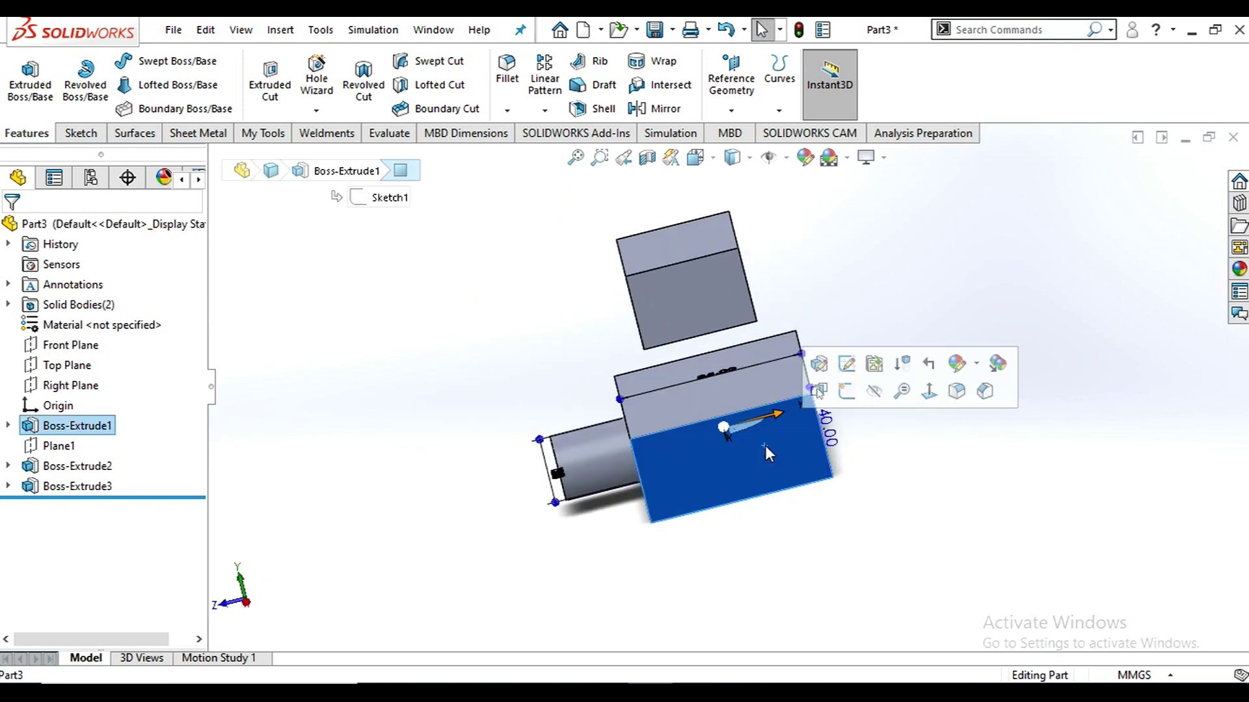
click(845, 393)
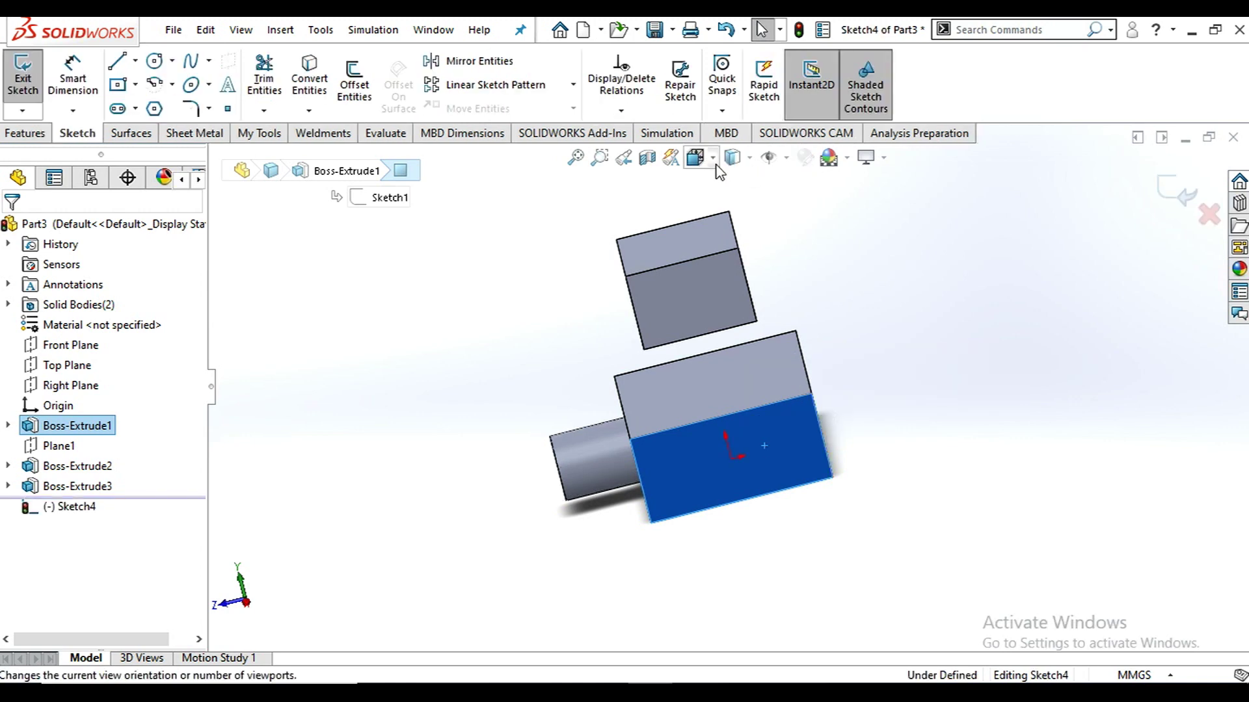
click(716, 169)
click(715, 165)
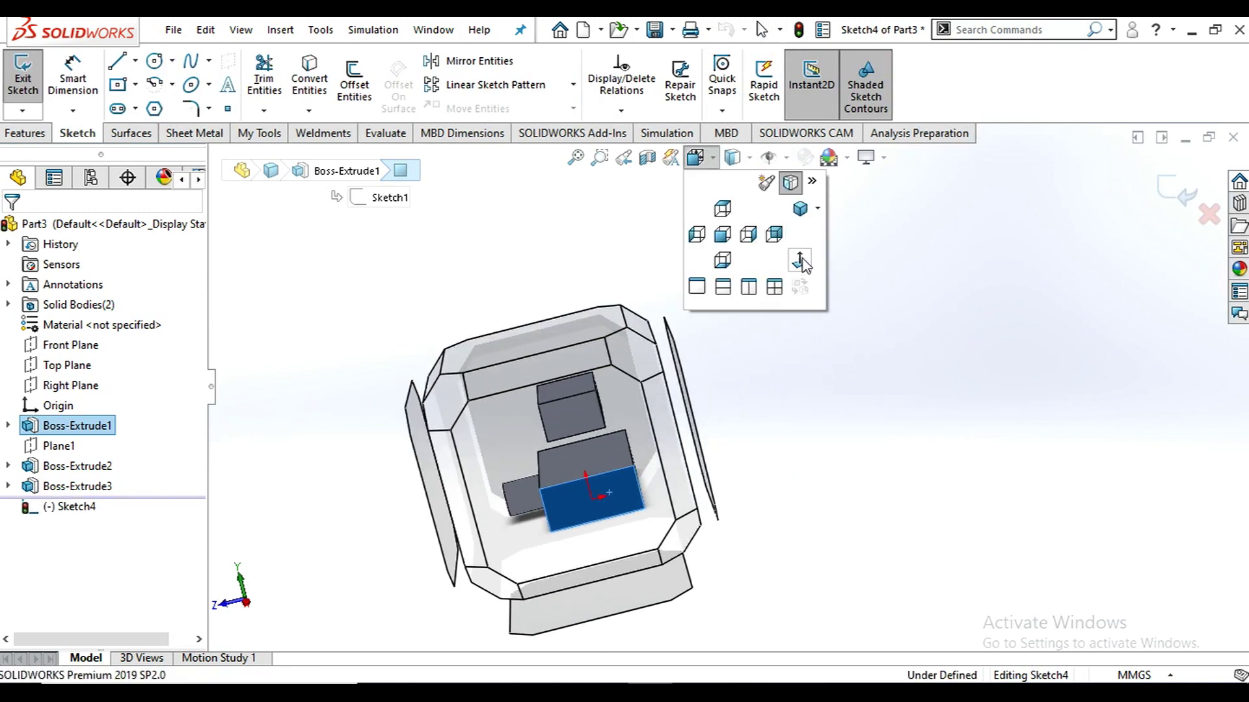
click(800, 260)
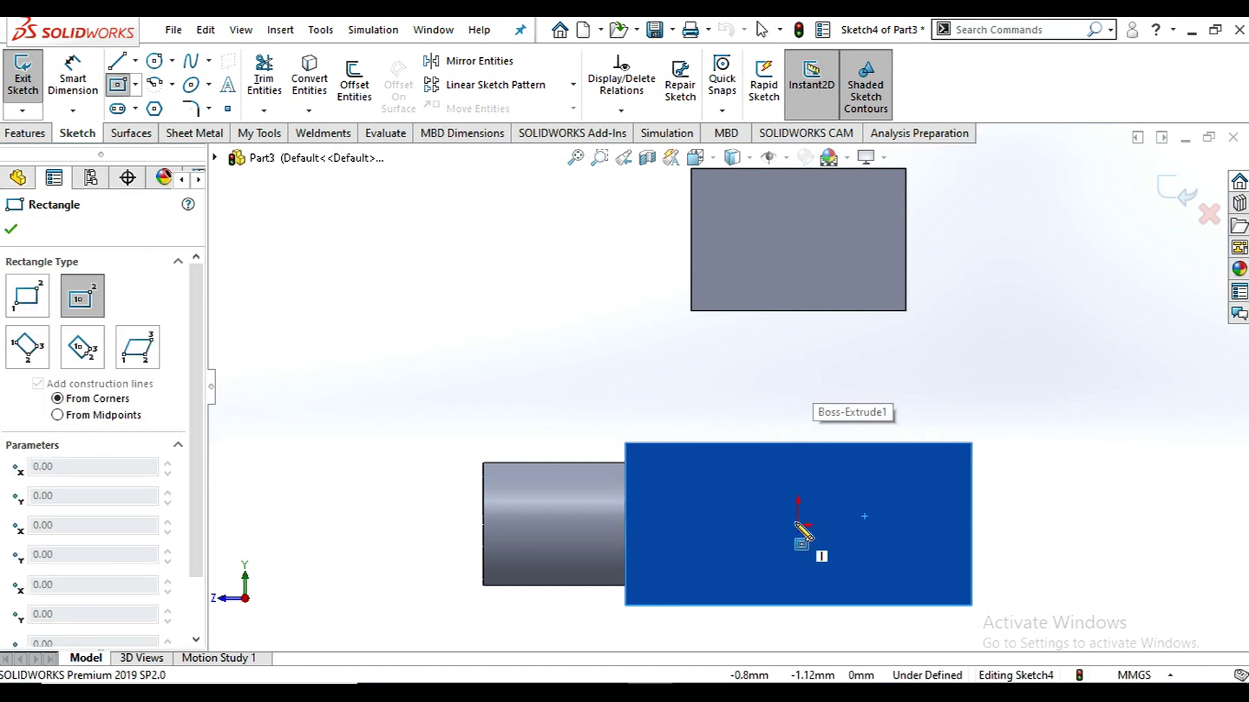
click(798, 368)
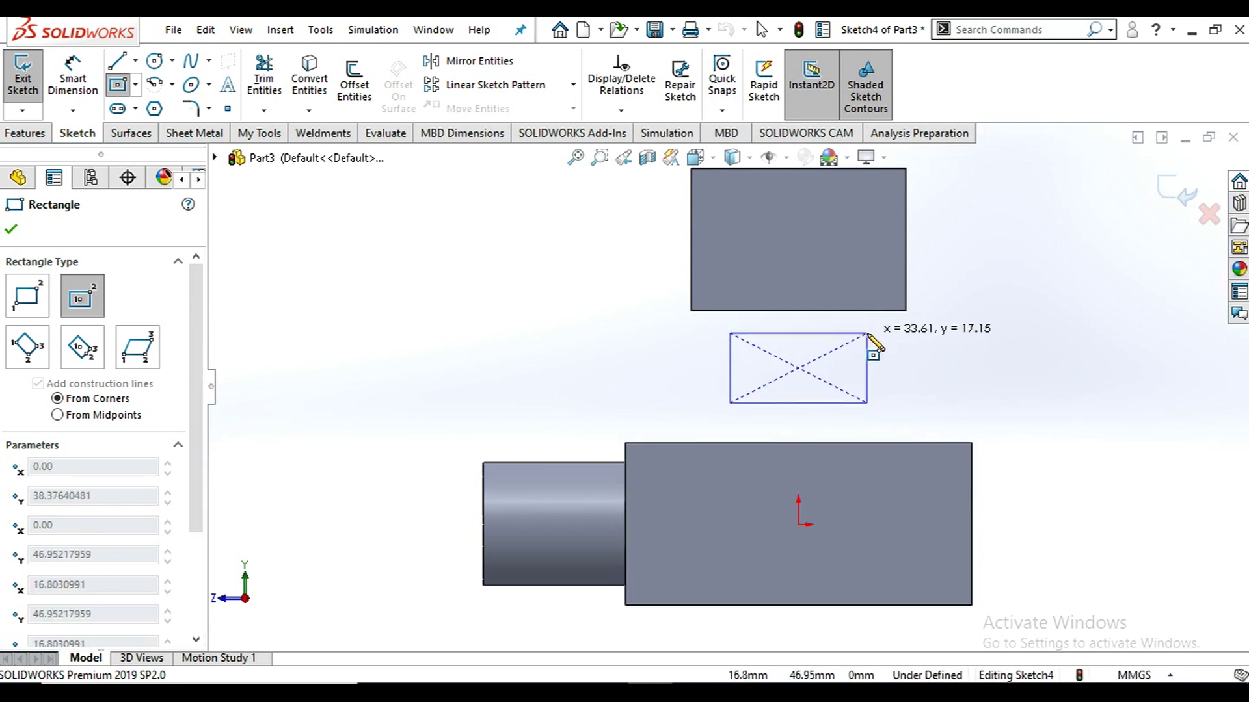
click(12, 231)
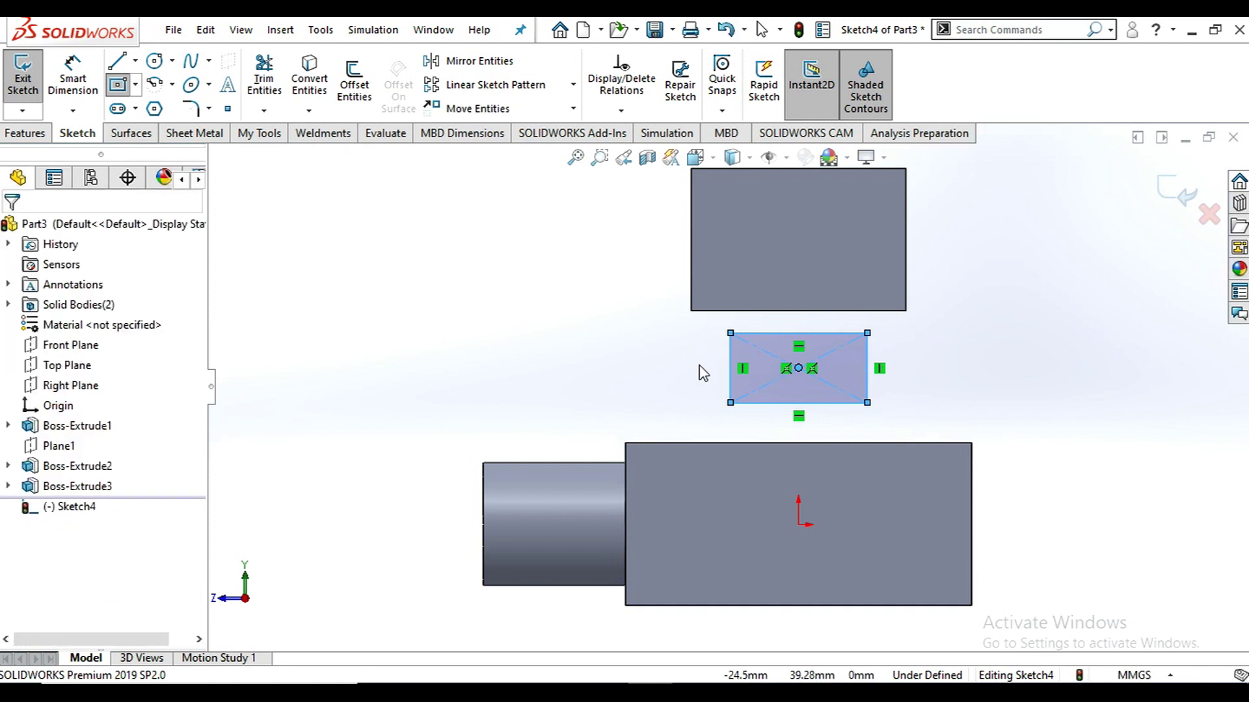
Set up a Boss-Extrude of the rectangle with the Up To Vertex end condition, ending at the upper block's far lower corner.
scroll(727, 386, up, 2)
middle_drag(825, 489, 748, 522)
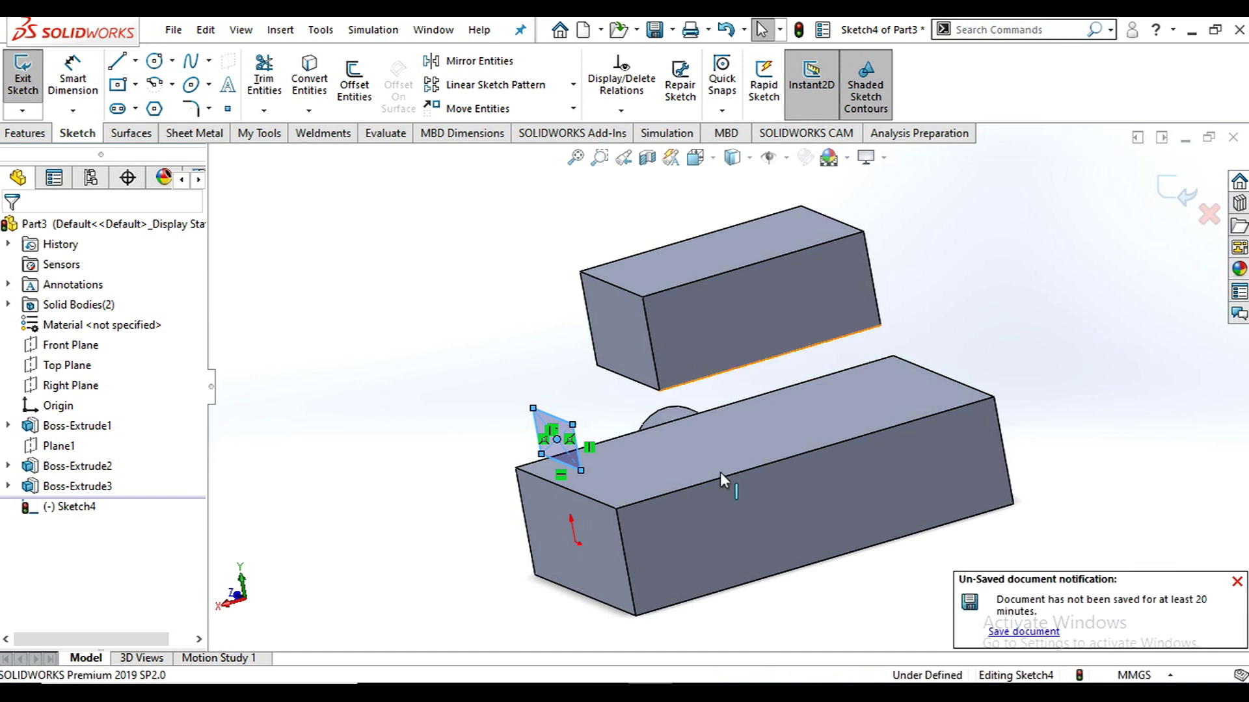
scroll(572, 455, down, 2)
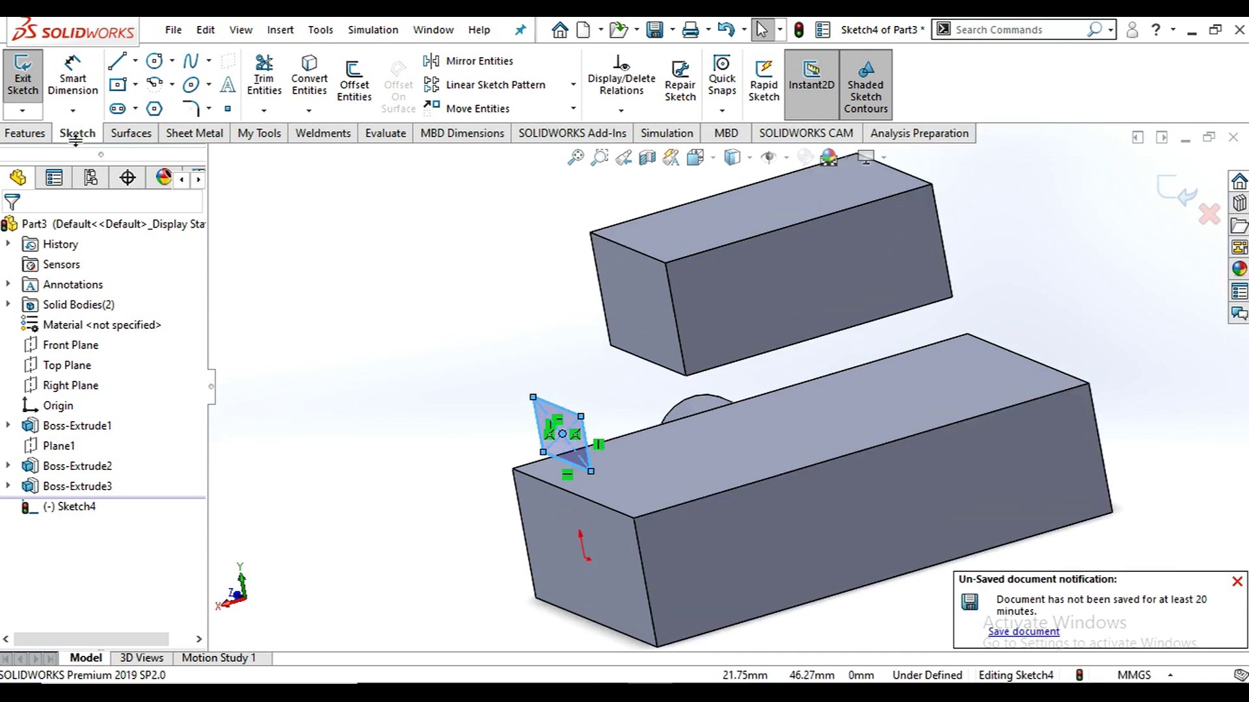
click(25, 133)
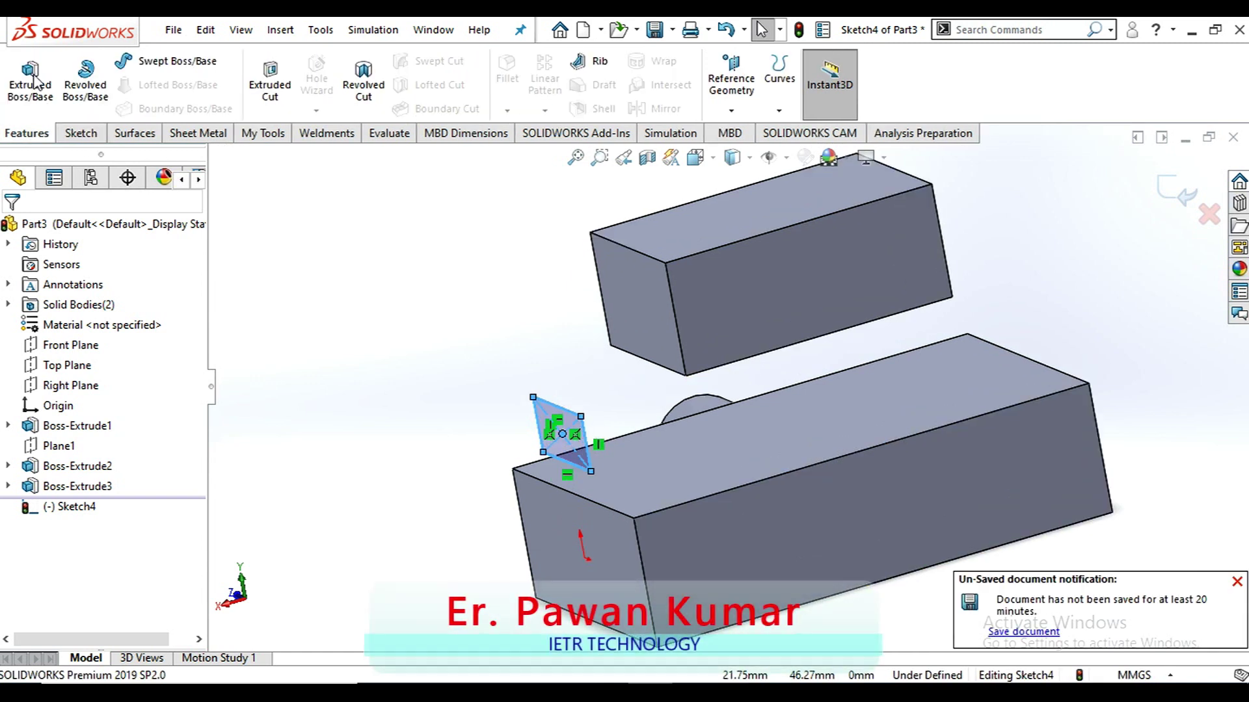
click(32, 82)
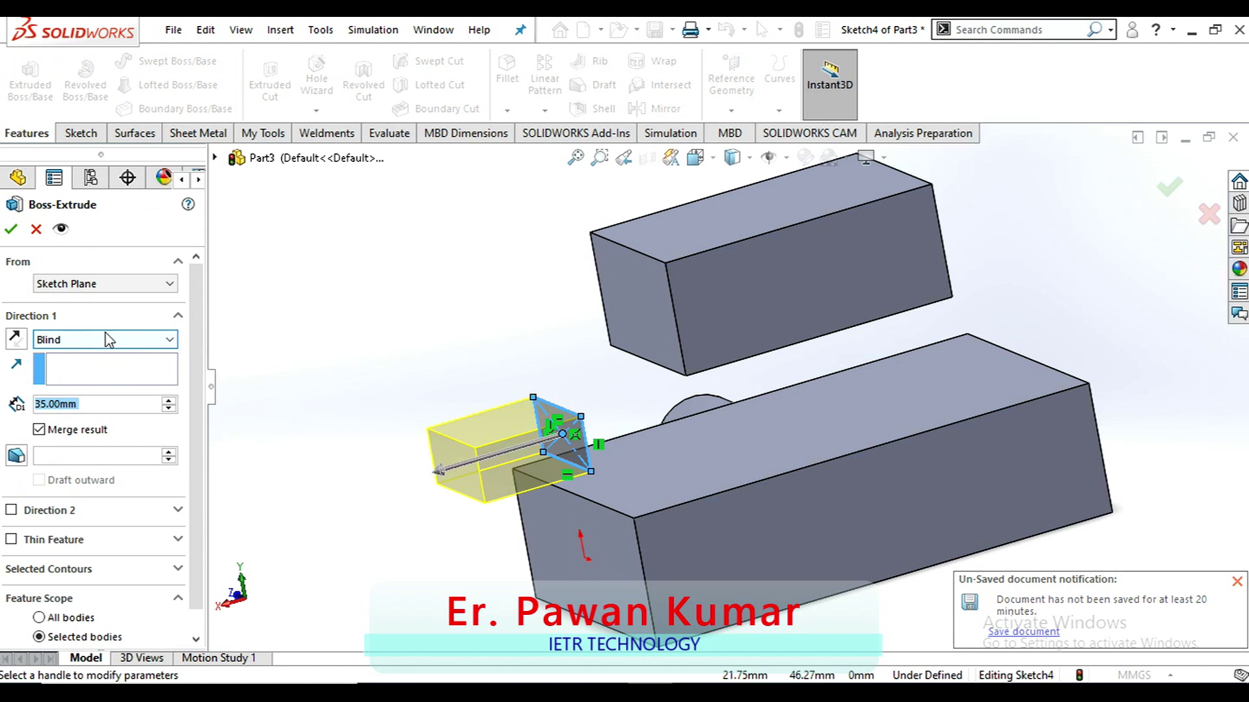
click(108, 339)
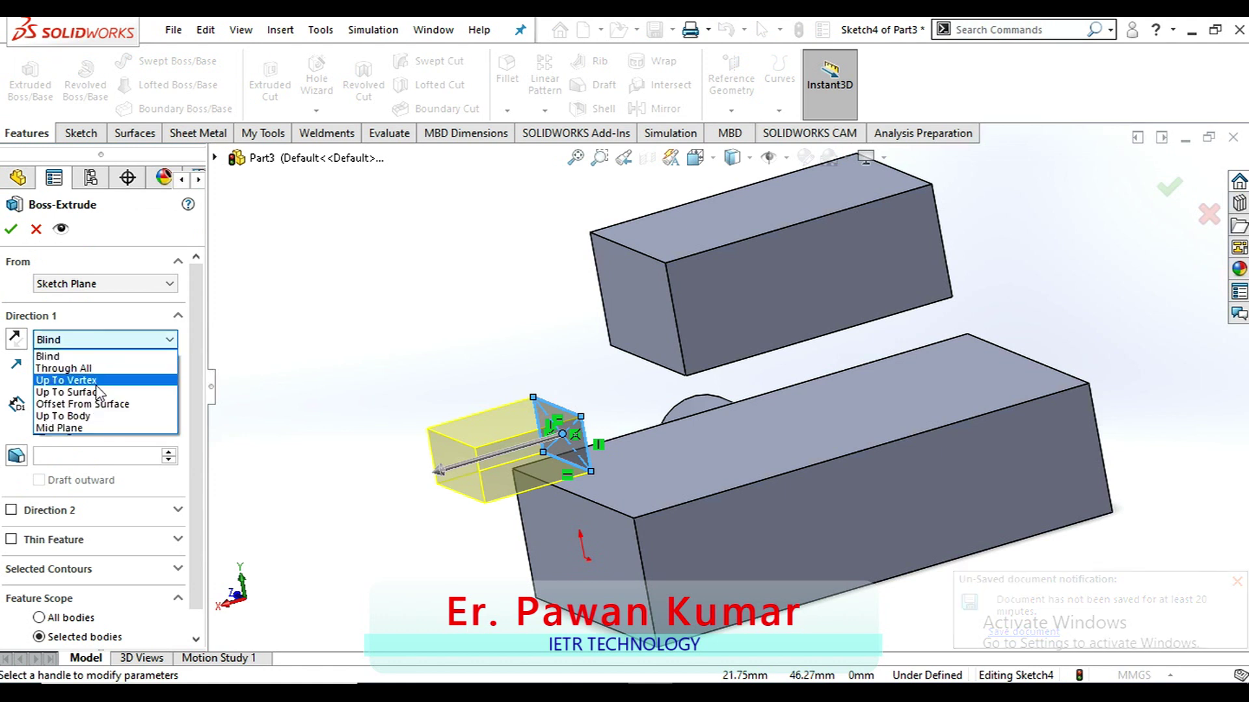
click(101, 379)
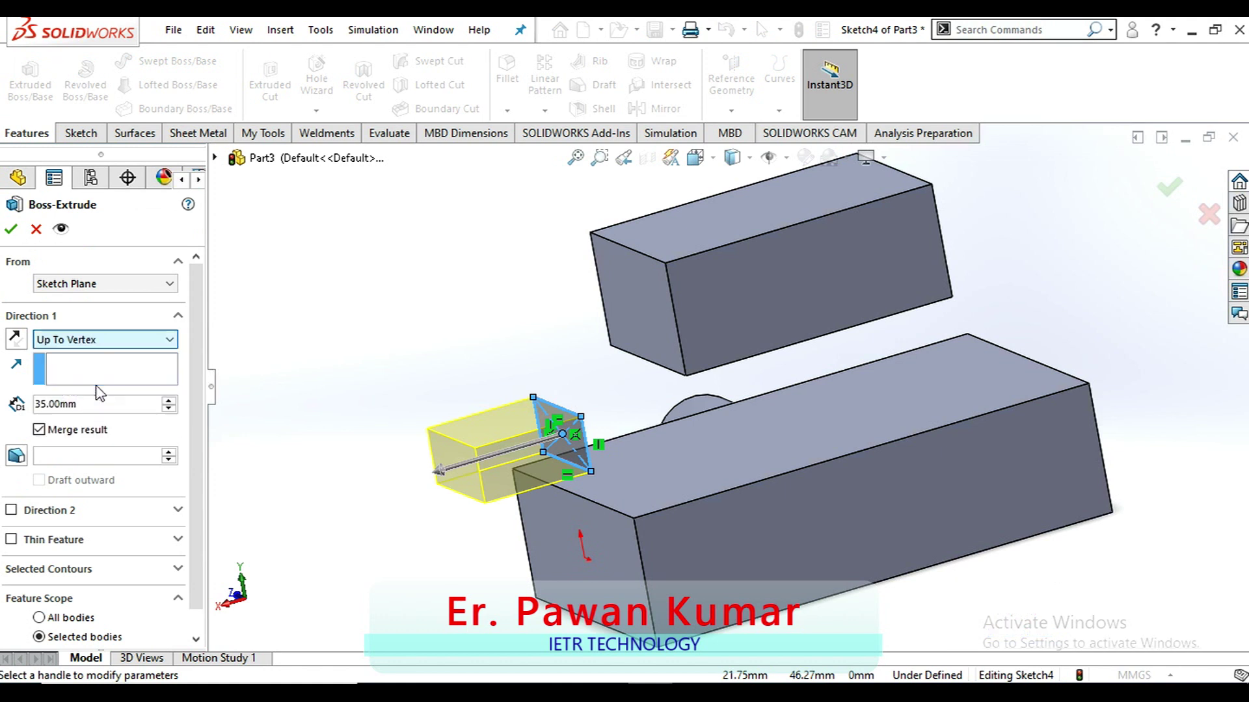
click(952, 297)
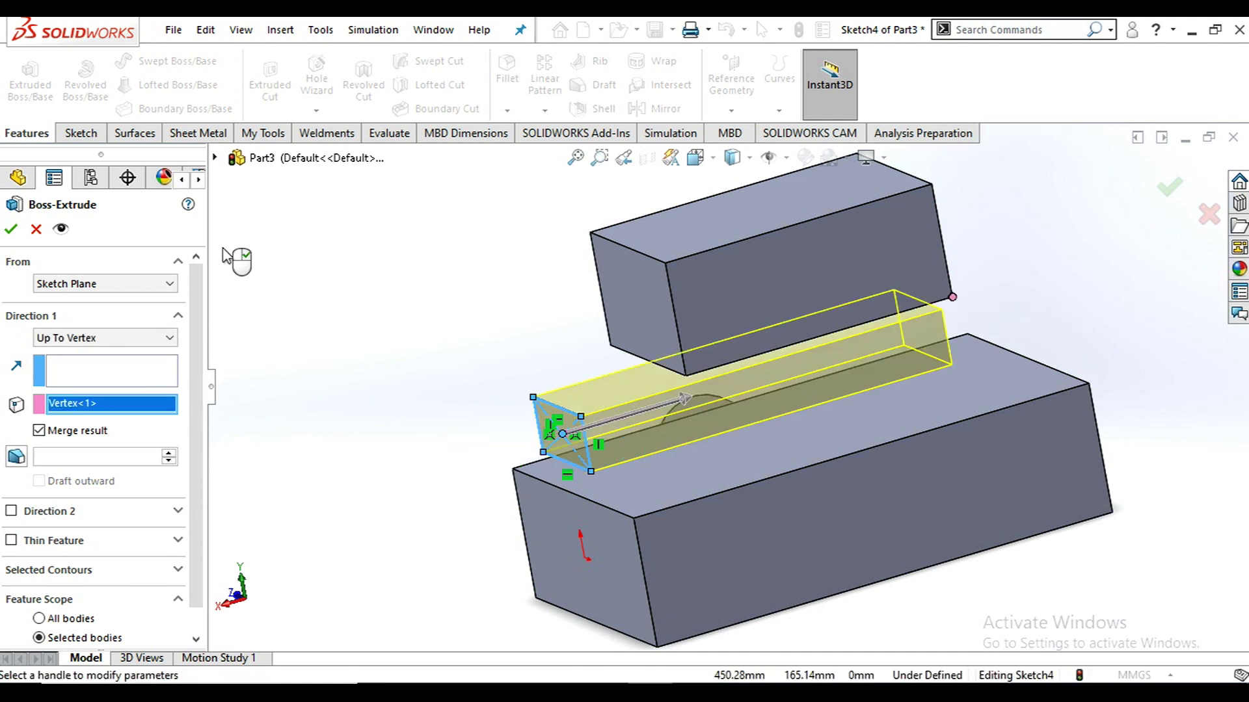
Try the Up To Body end condition with the upper block as the target body.
click(144, 338)
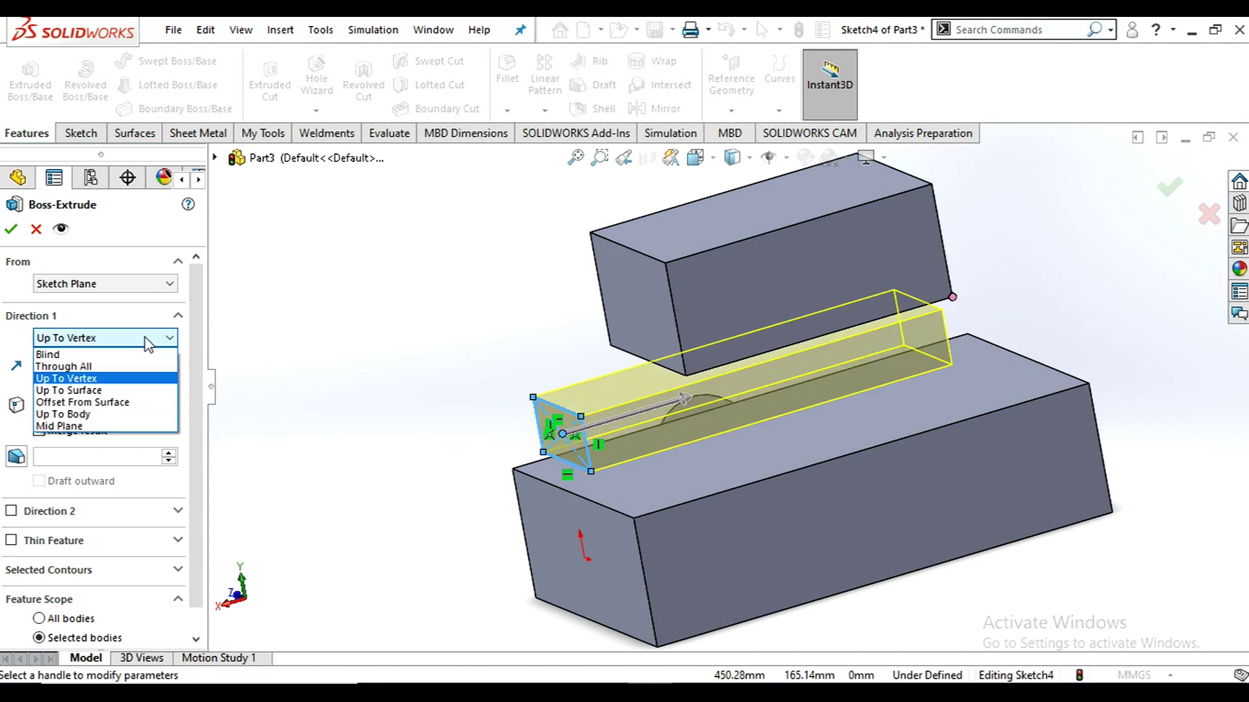
click(116, 415)
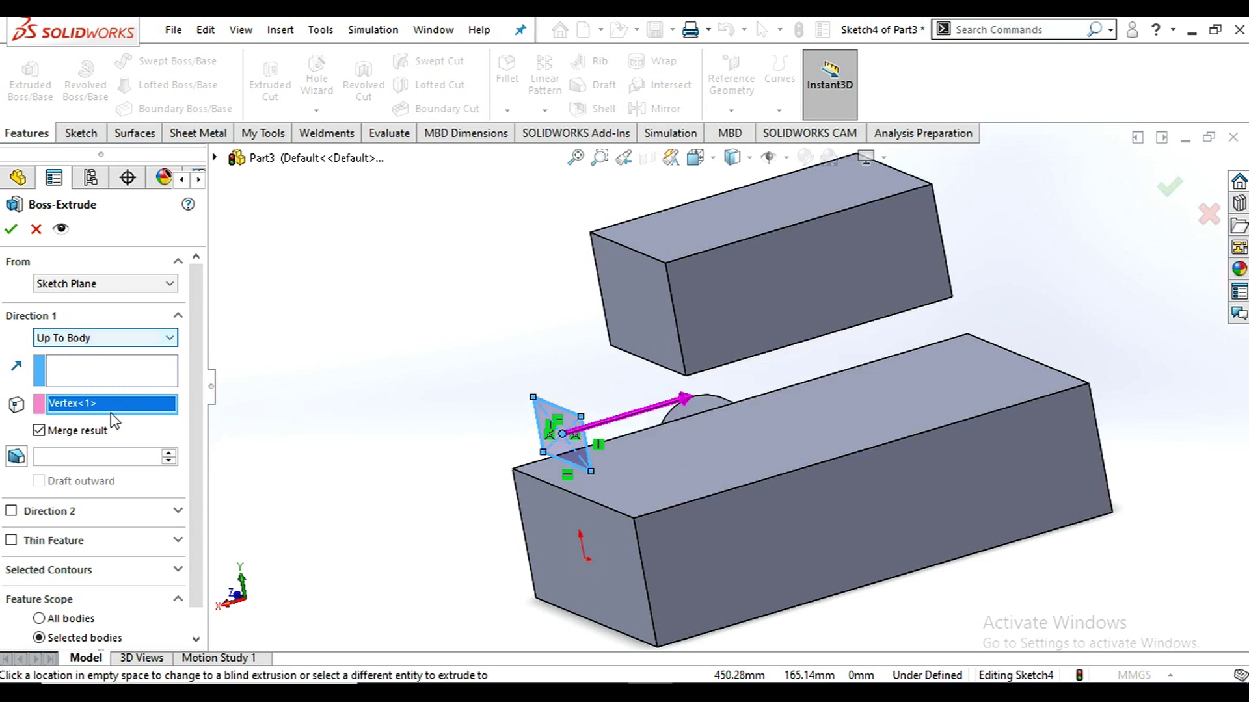
click(869, 276)
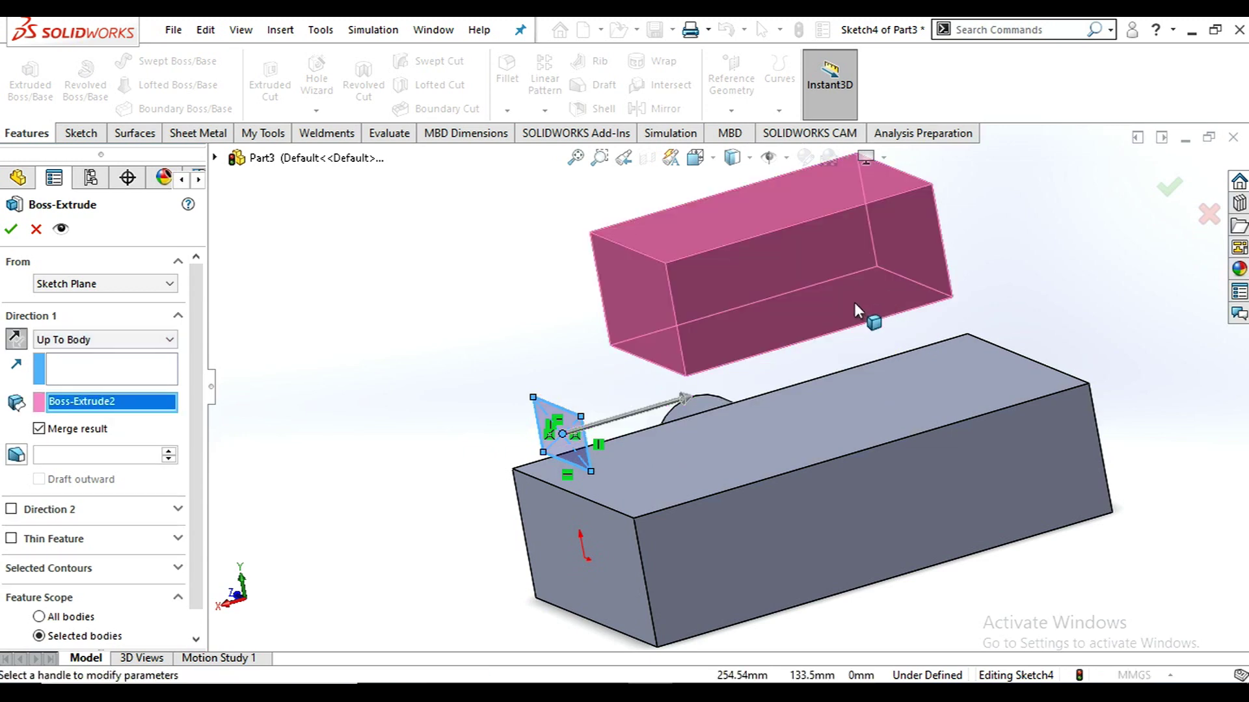
middle_drag(793, 442, 828, 335)
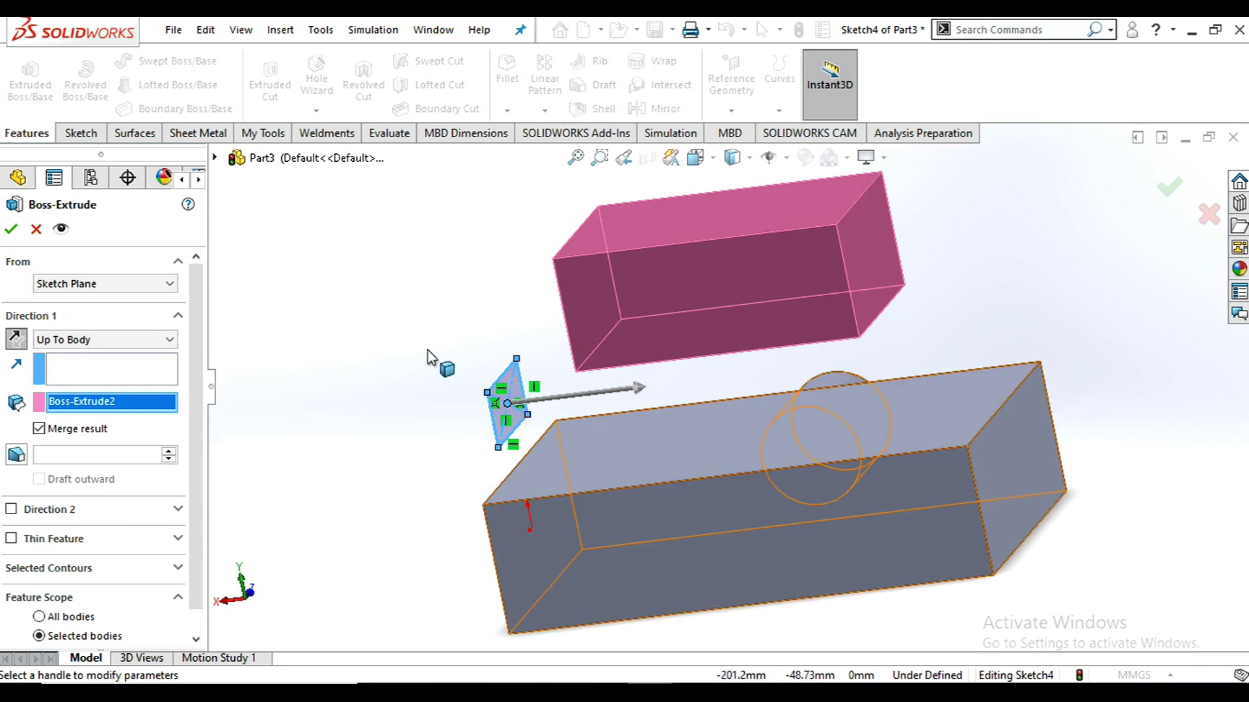
Change the end condition to Up To Surface, with the upper block's far end face as the target.
click(96, 342)
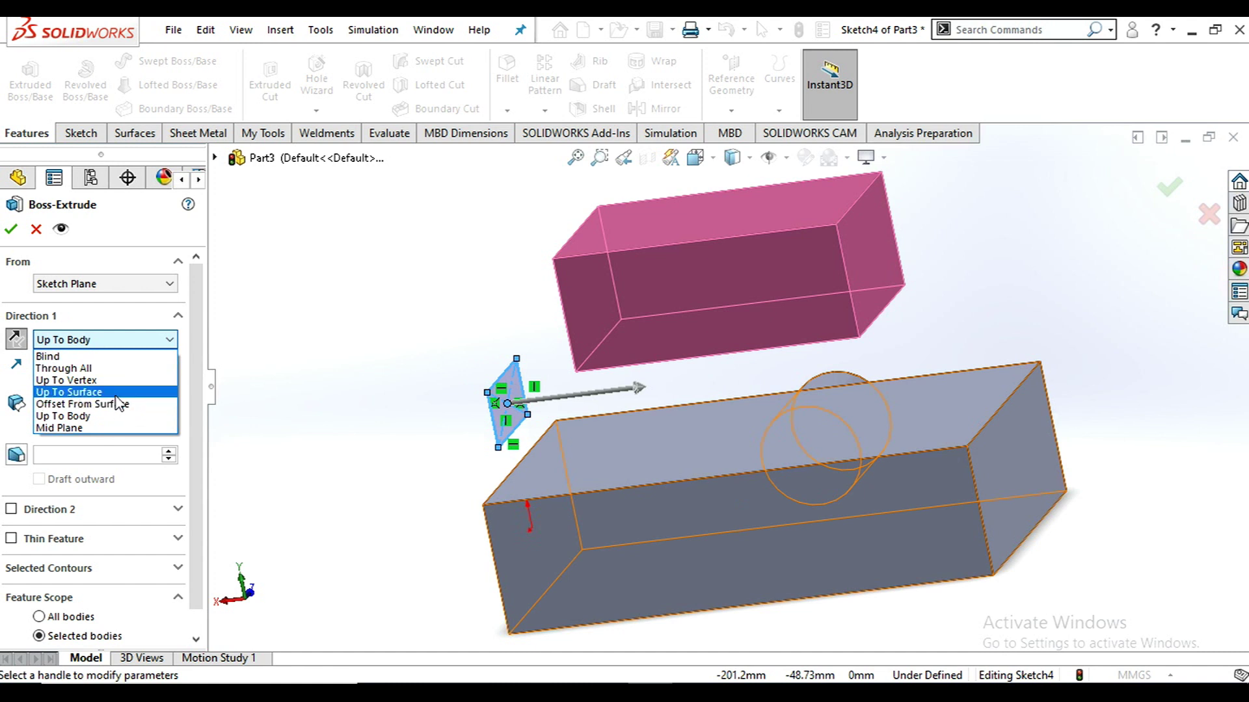
click(115, 396)
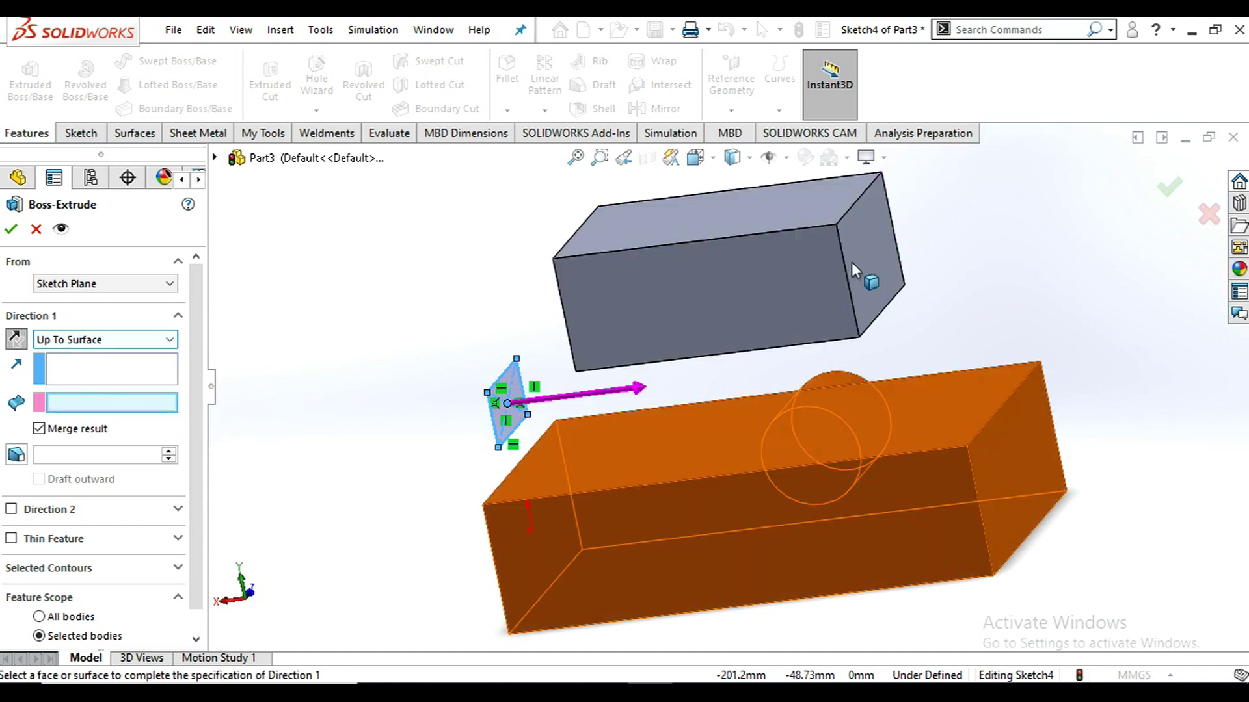
click(868, 270)
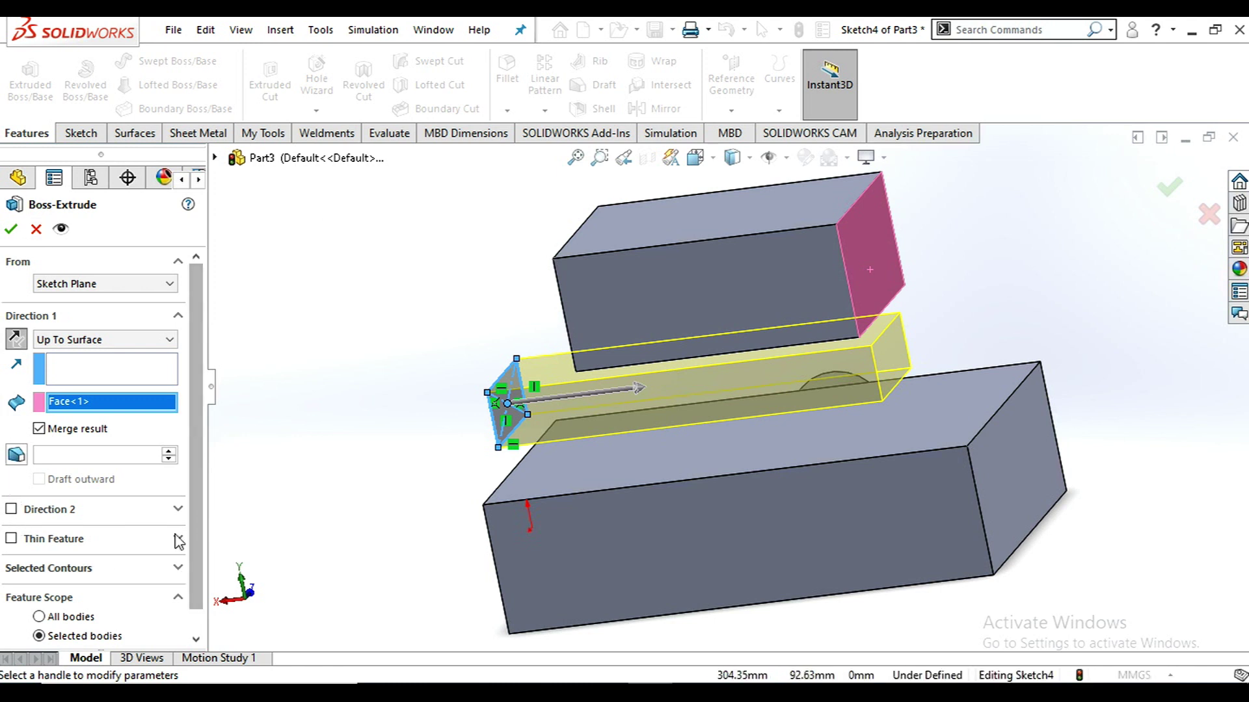
Try a second extrusion direction with a Blind depth of 35 mm and switch it off again.
scroll(199, 576, down, 2)
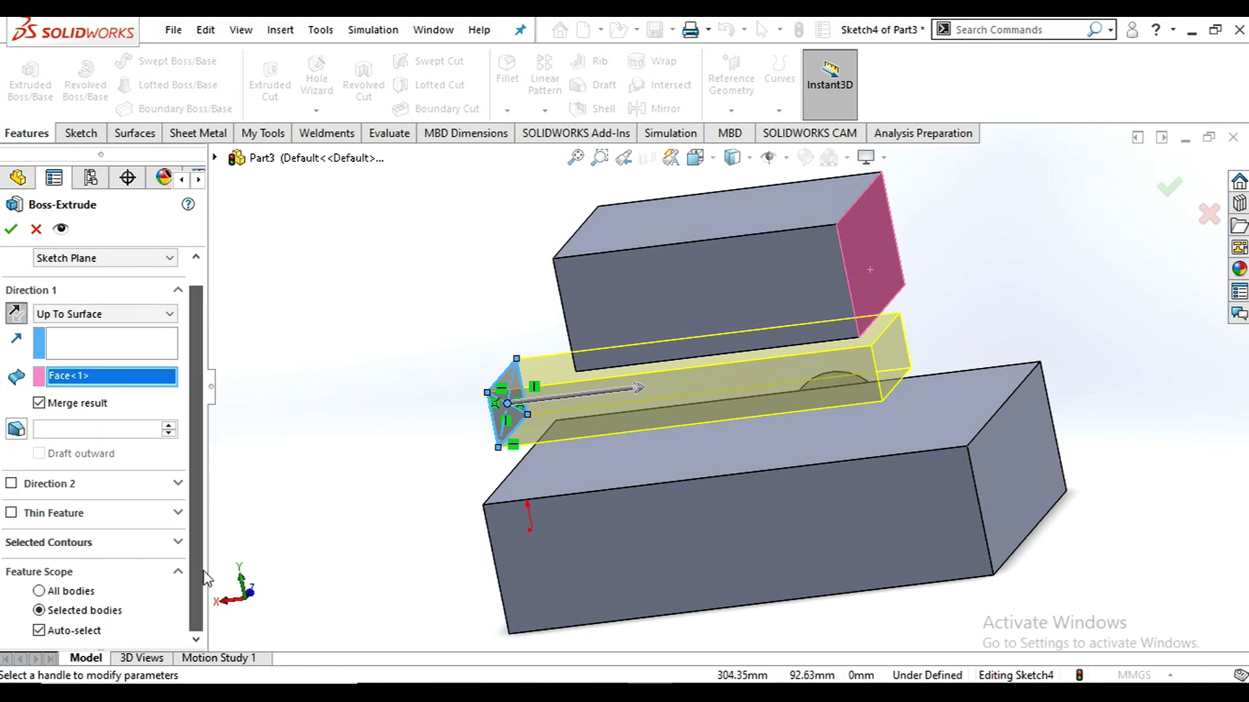
click(11, 483)
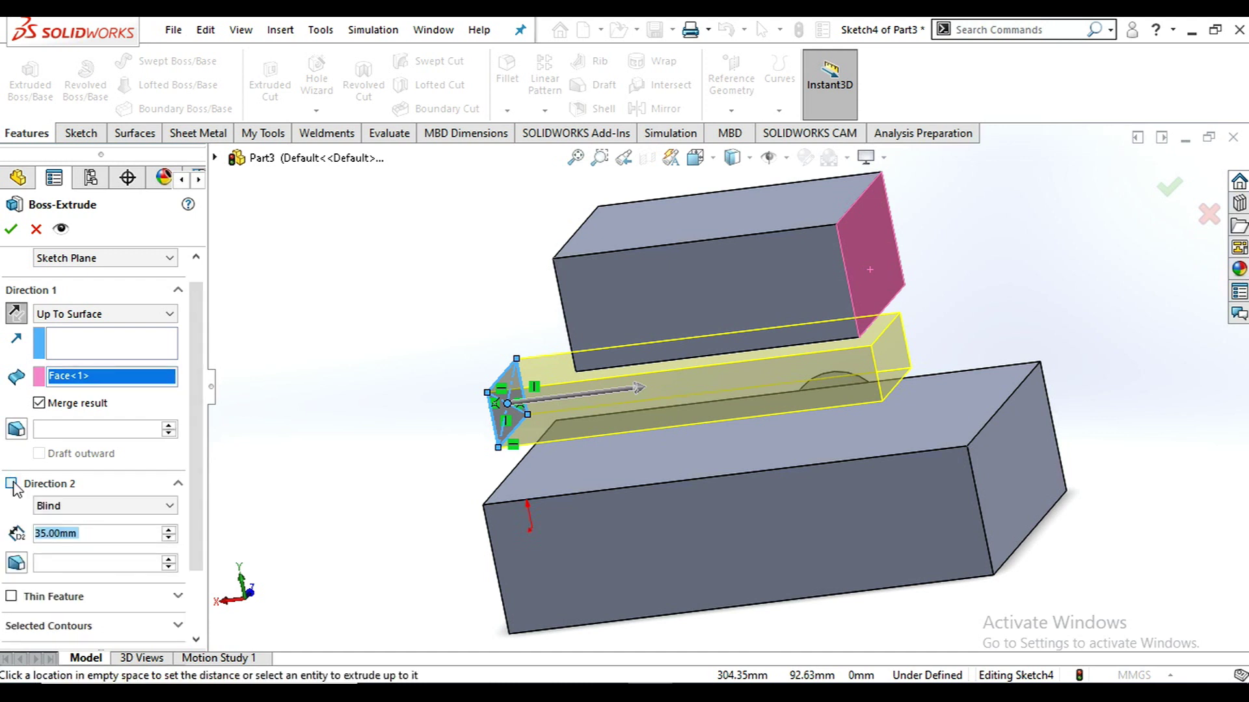
click(158, 506)
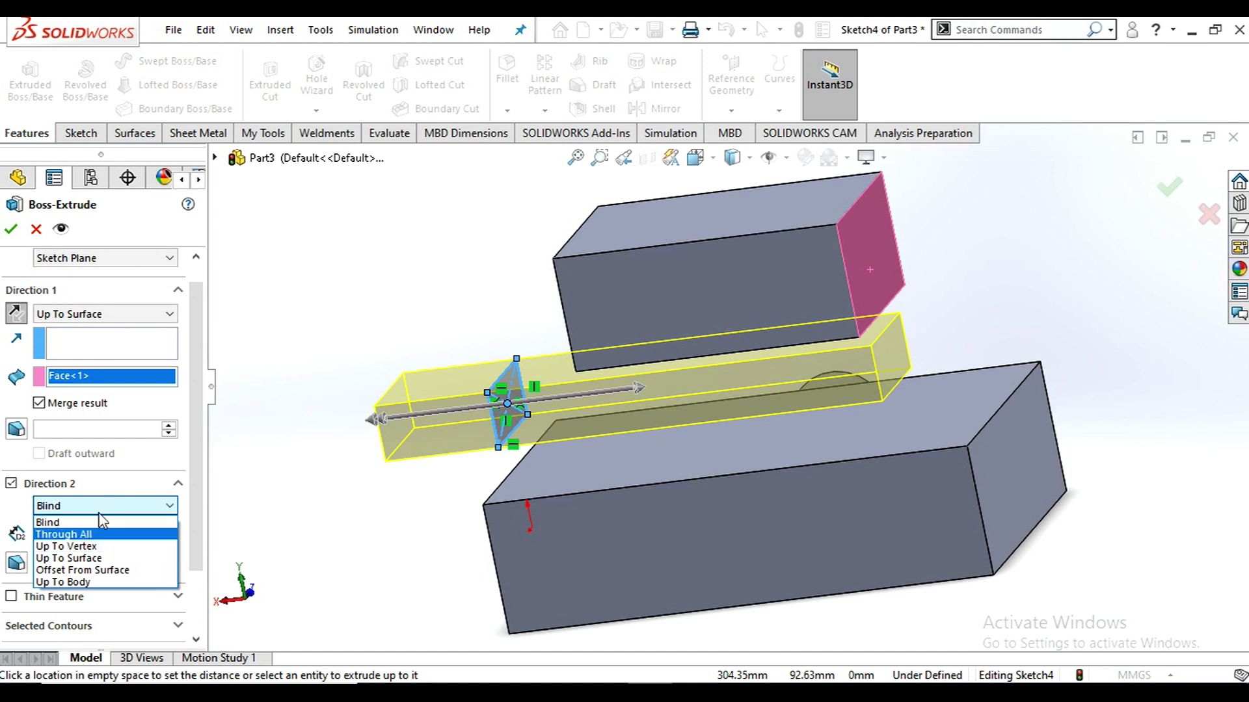
click(11, 486)
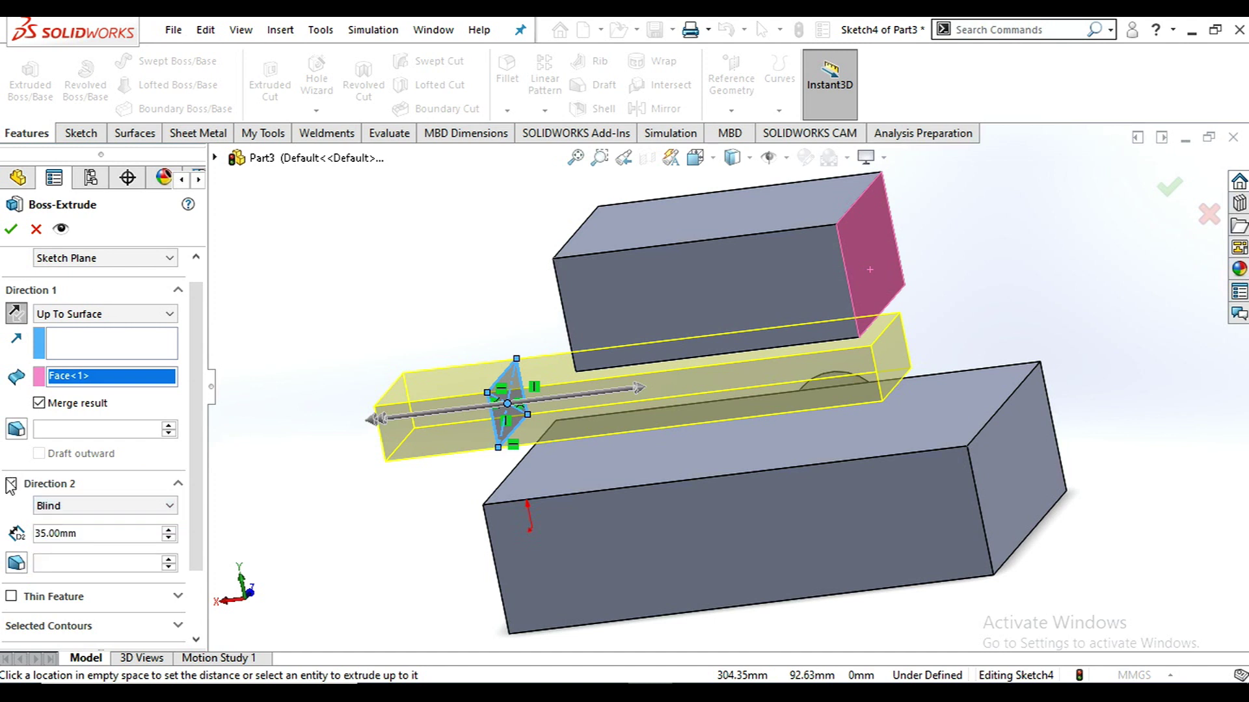
click(10, 485)
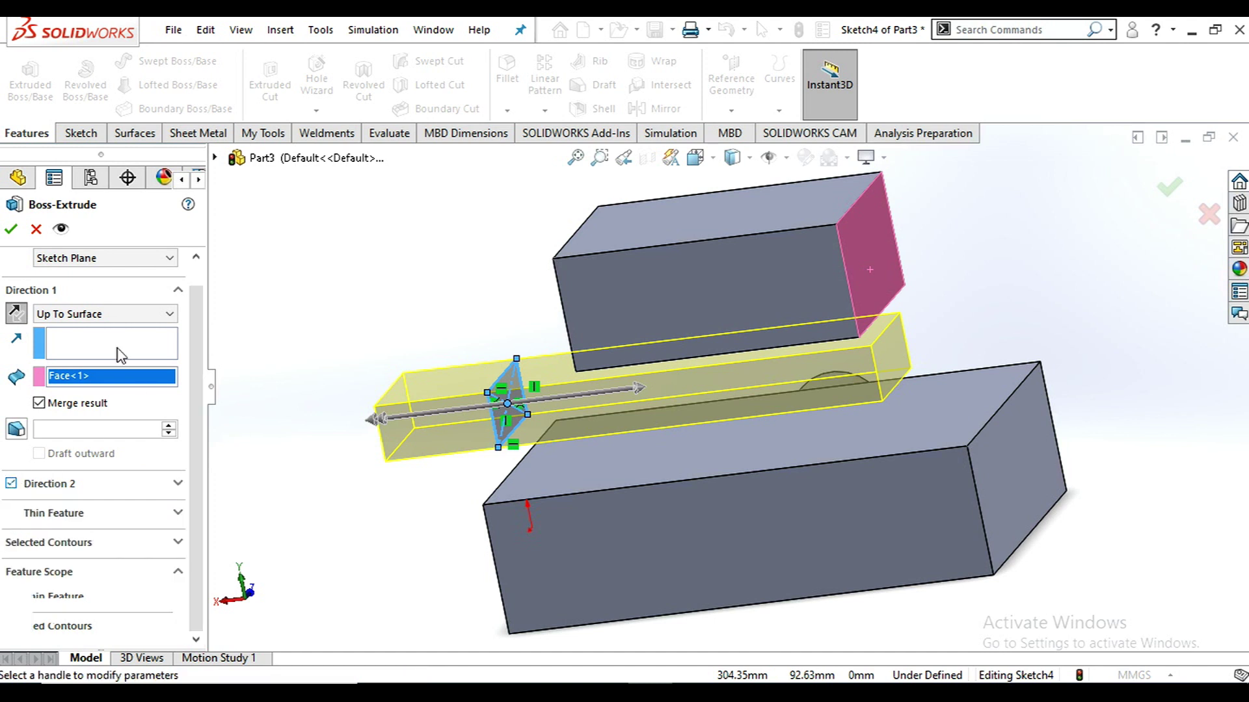
Change the first direction's end condition to Through All and turn off merging the result with existing bodies.
click(100, 317)
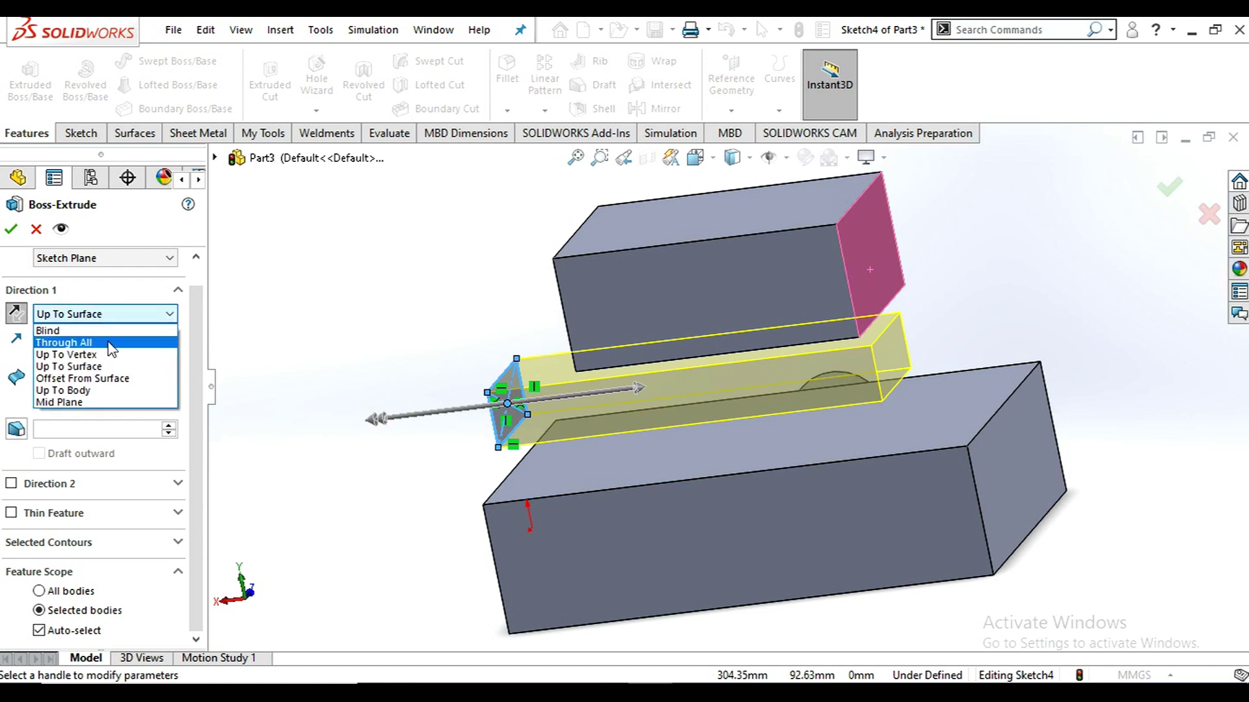
click(109, 344)
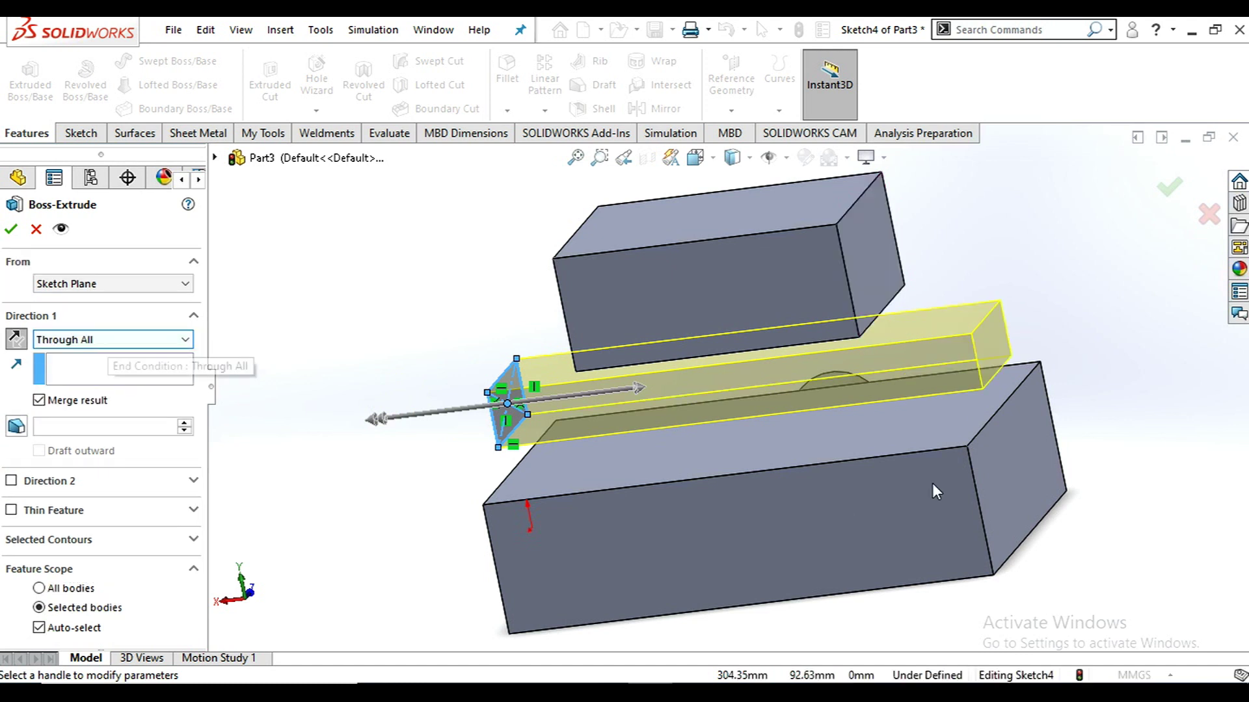
middle_drag(900, 506, 923, 457)
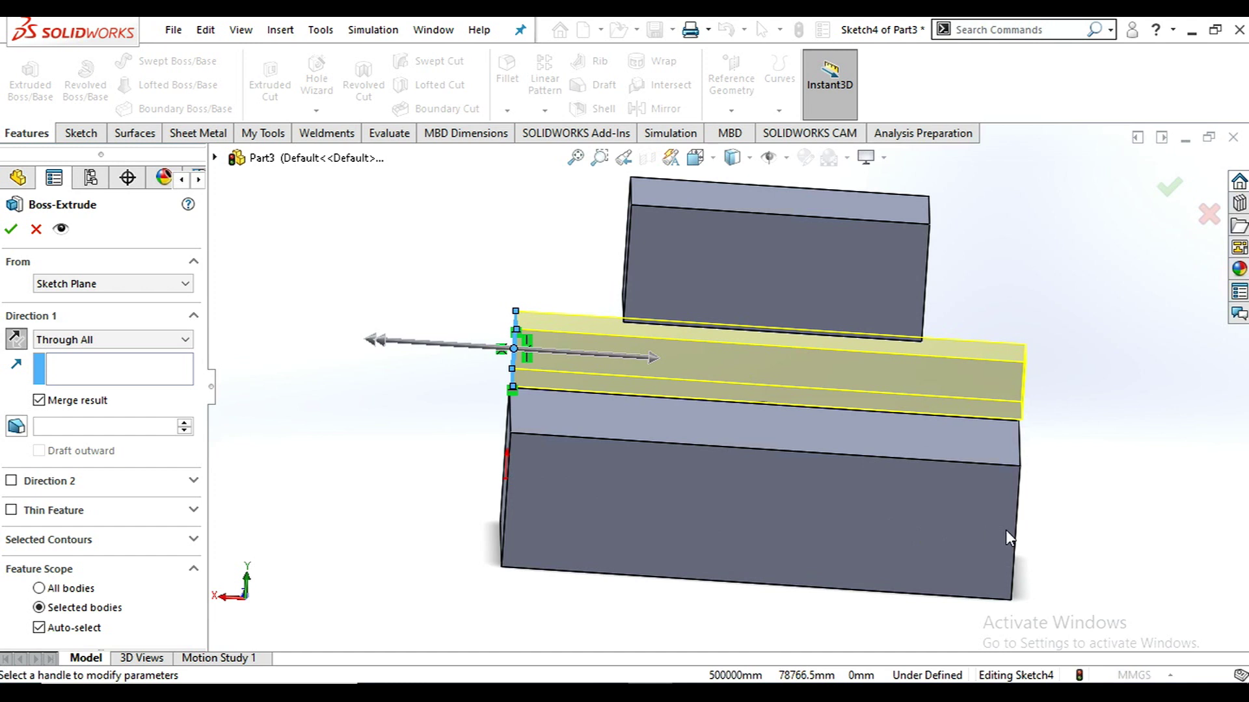
click(39, 401)
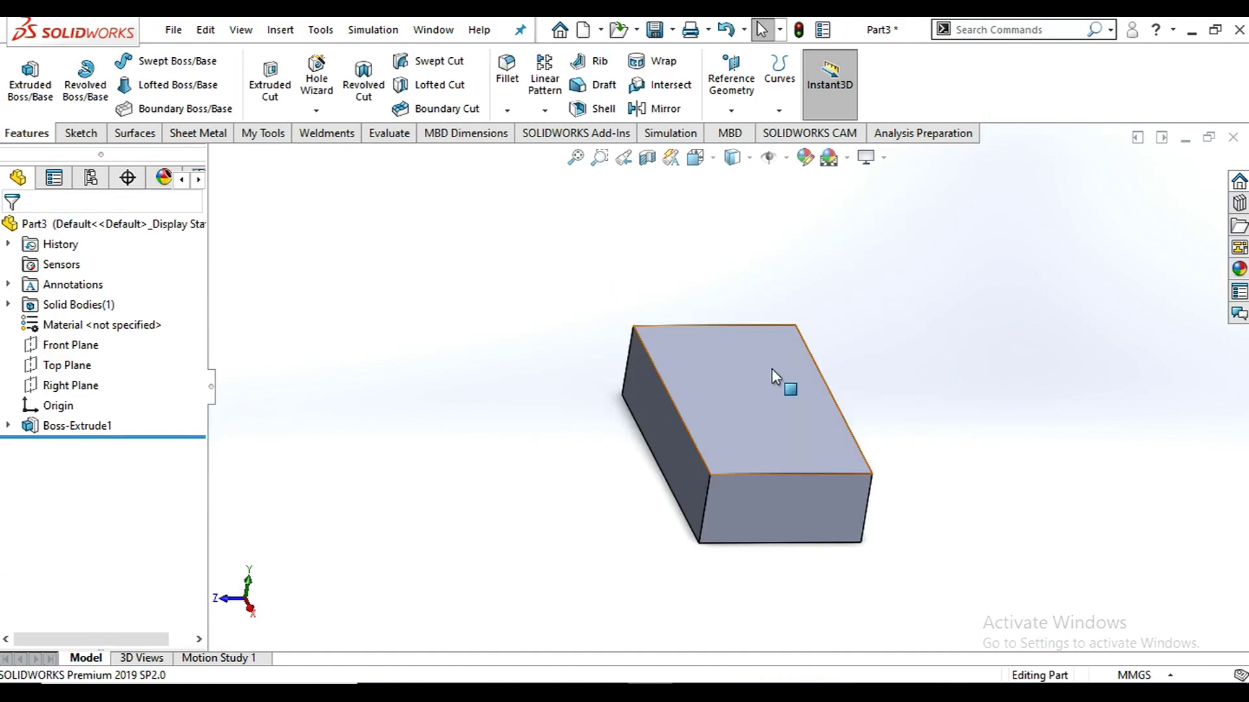
Start a new sketch on the base block's top face and view that face straight on.
middle_drag(771, 369, 818, 485)
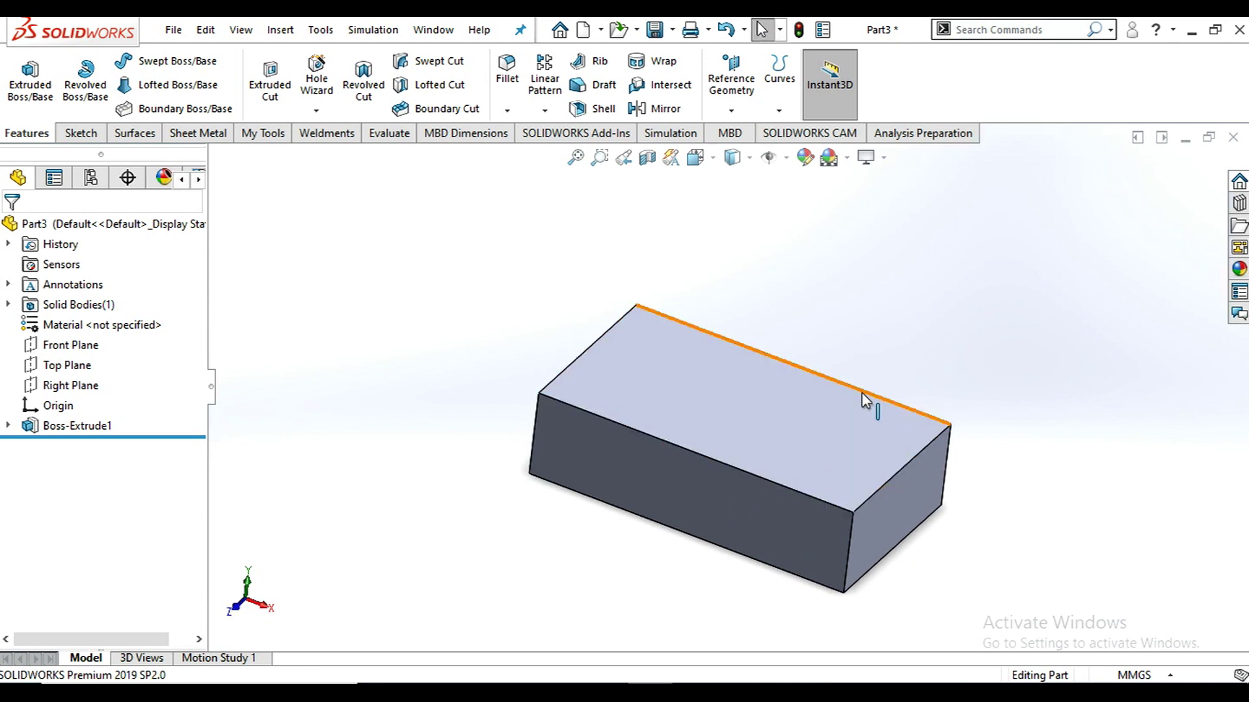
click(739, 401)
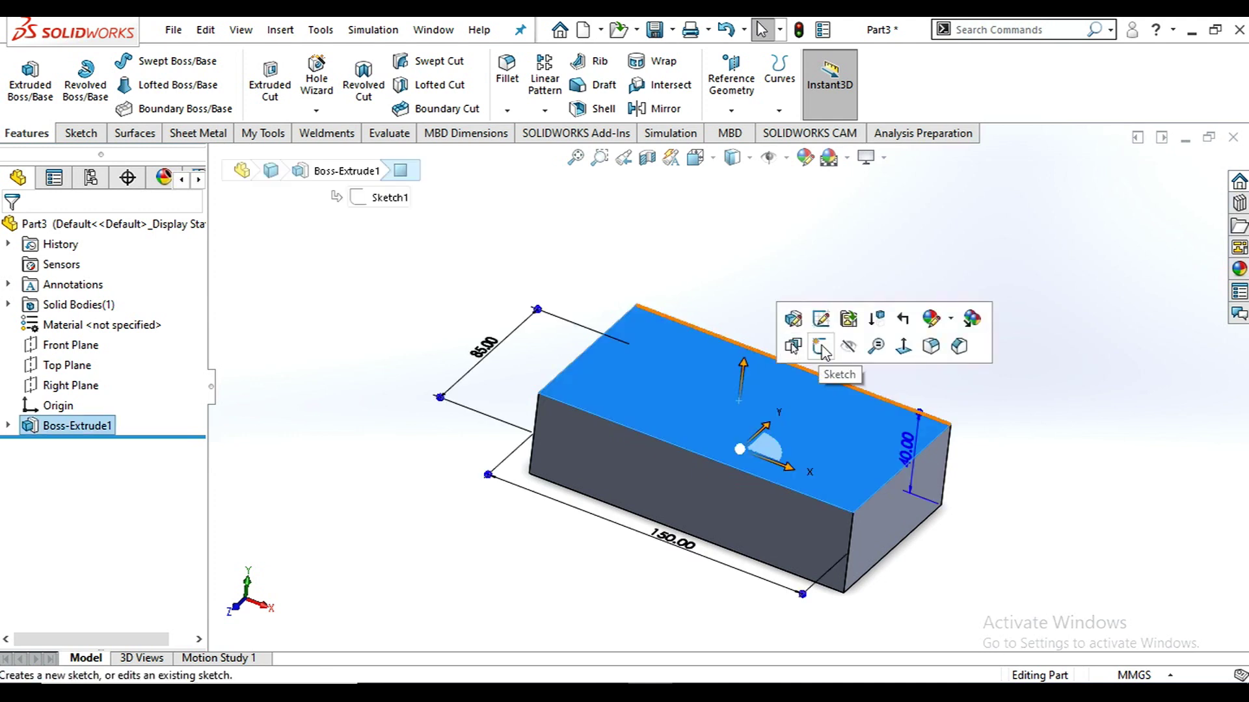
click(821, 347)
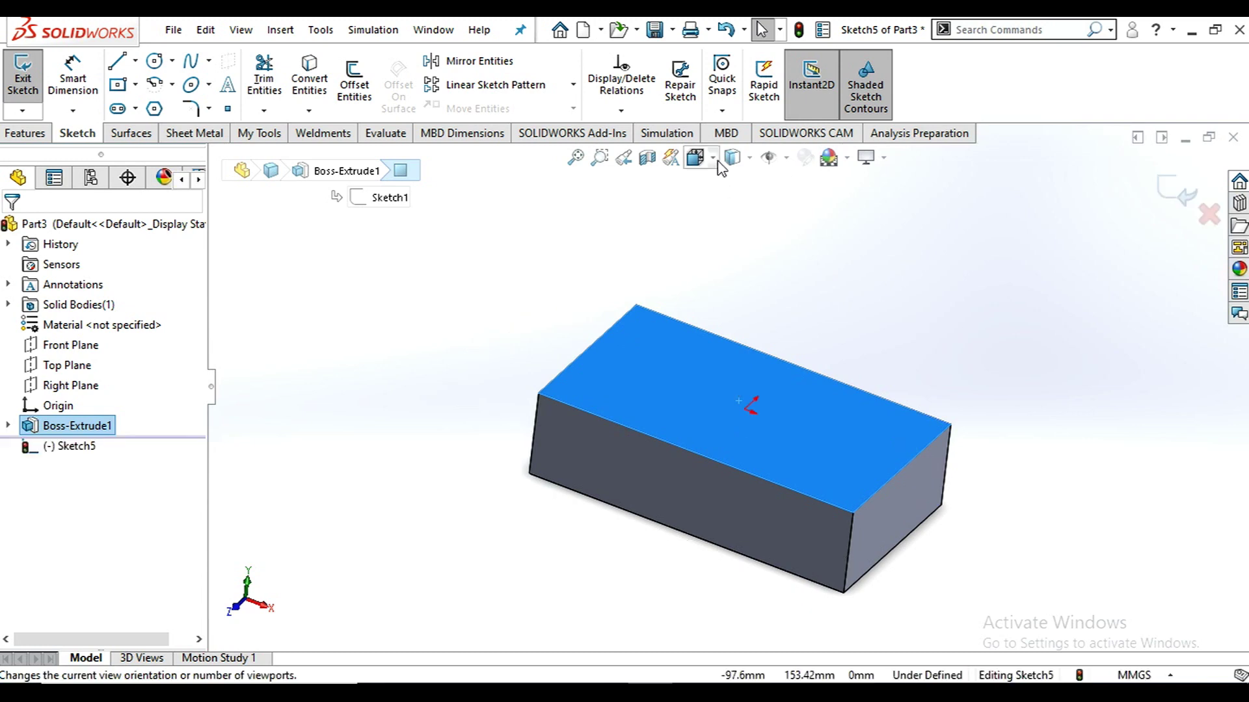
click(715, 160)
click(805, 267)
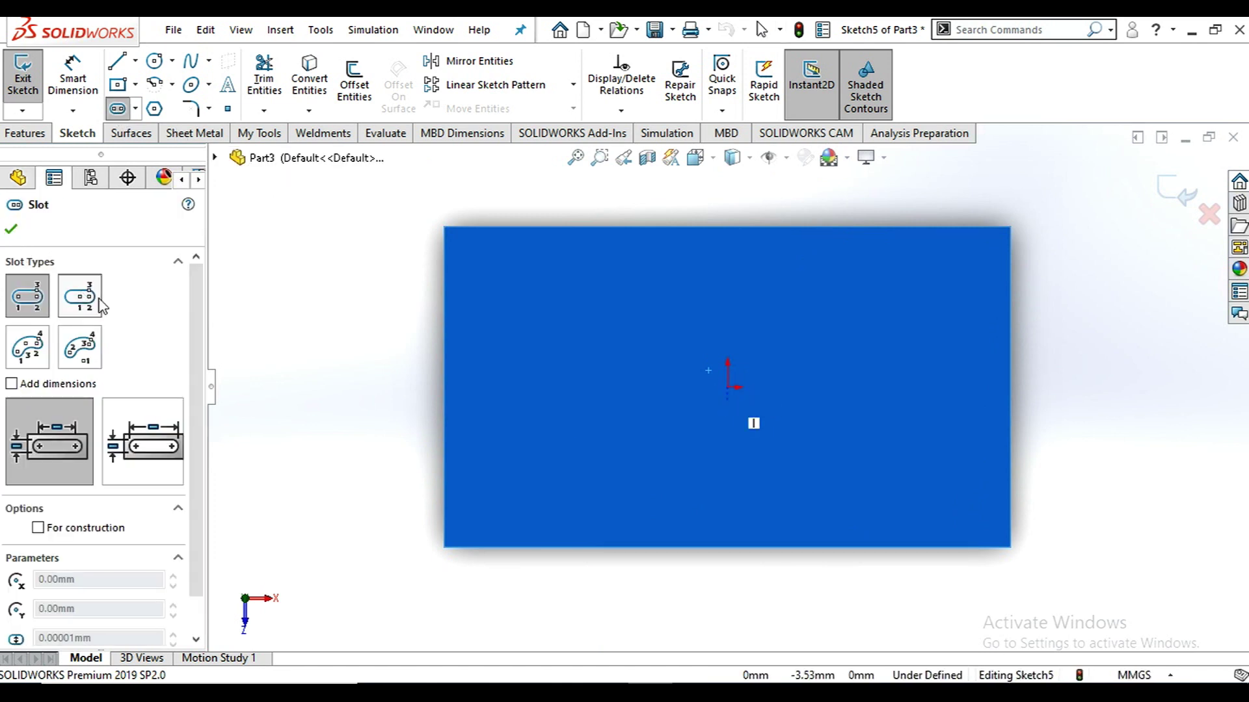
Sketch a horizontal centerpoint straight slot centred on the origin, with about 85 mm between arc centres and about 22 mm end radius.
click(728, 386)
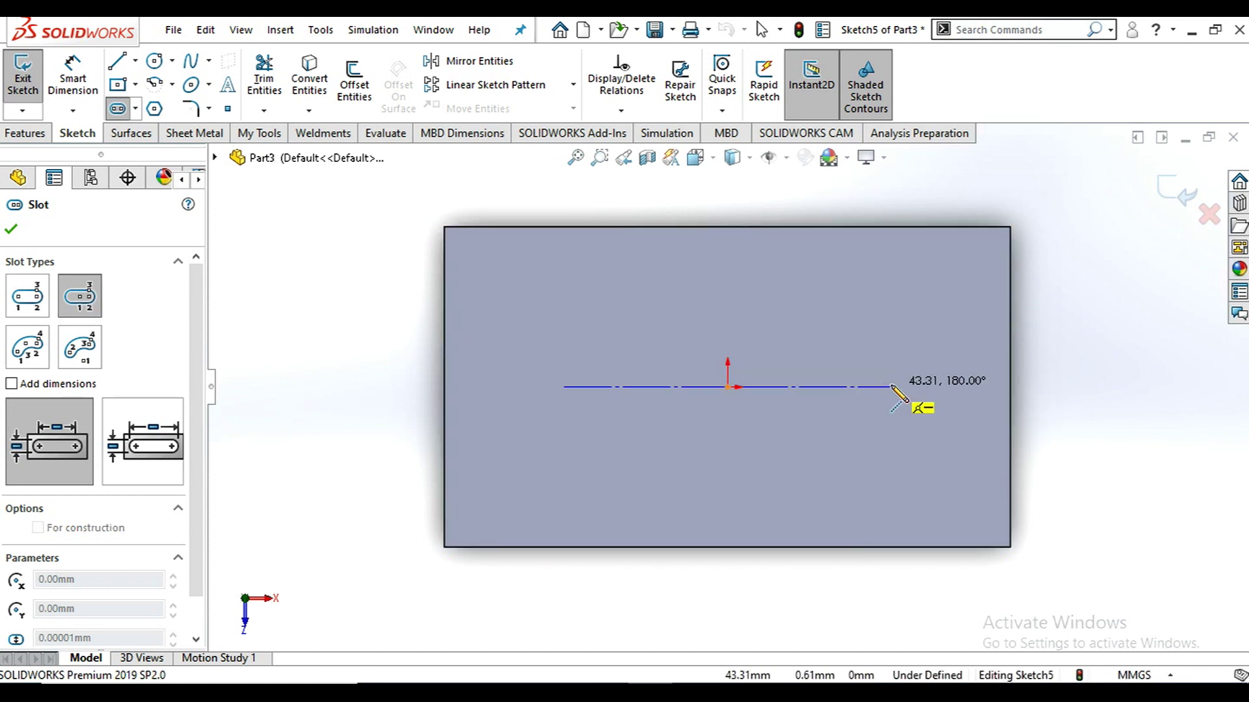
click(887, 386)
click(833, 306)
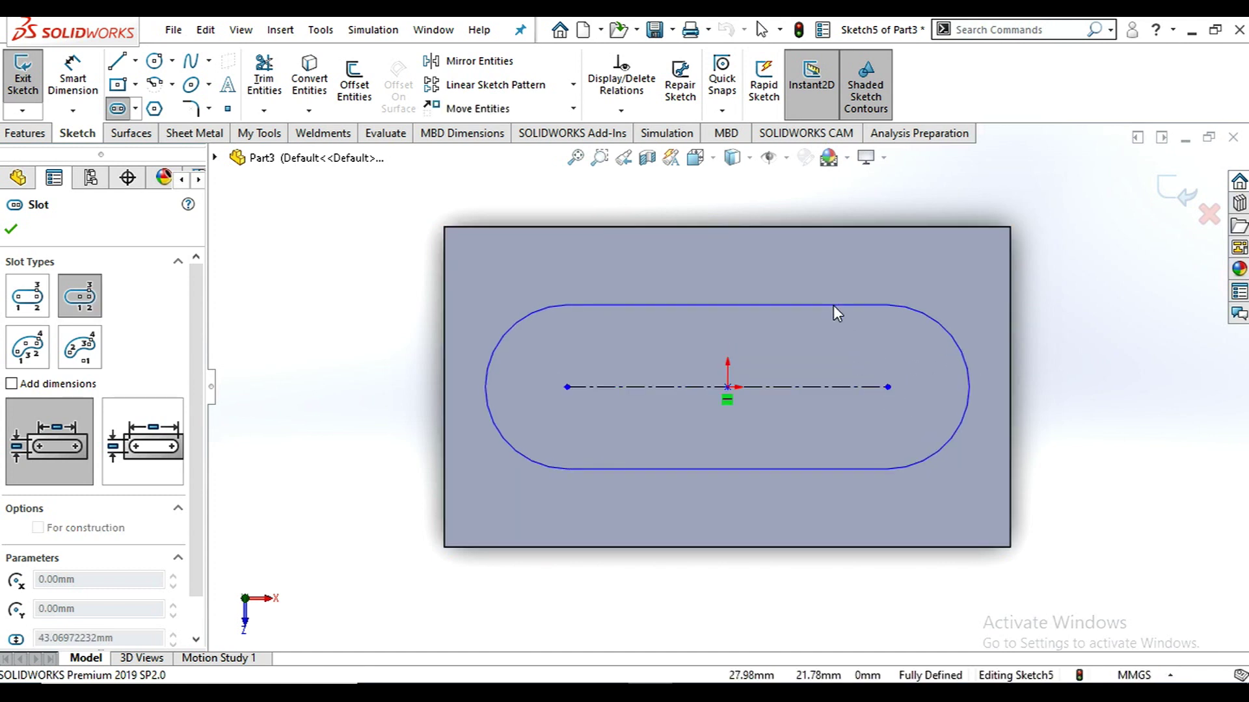
Dimension the slot with a 20 mm end radius and 70 mm between its arc centres.
click(73, 77)
click(500, 438)
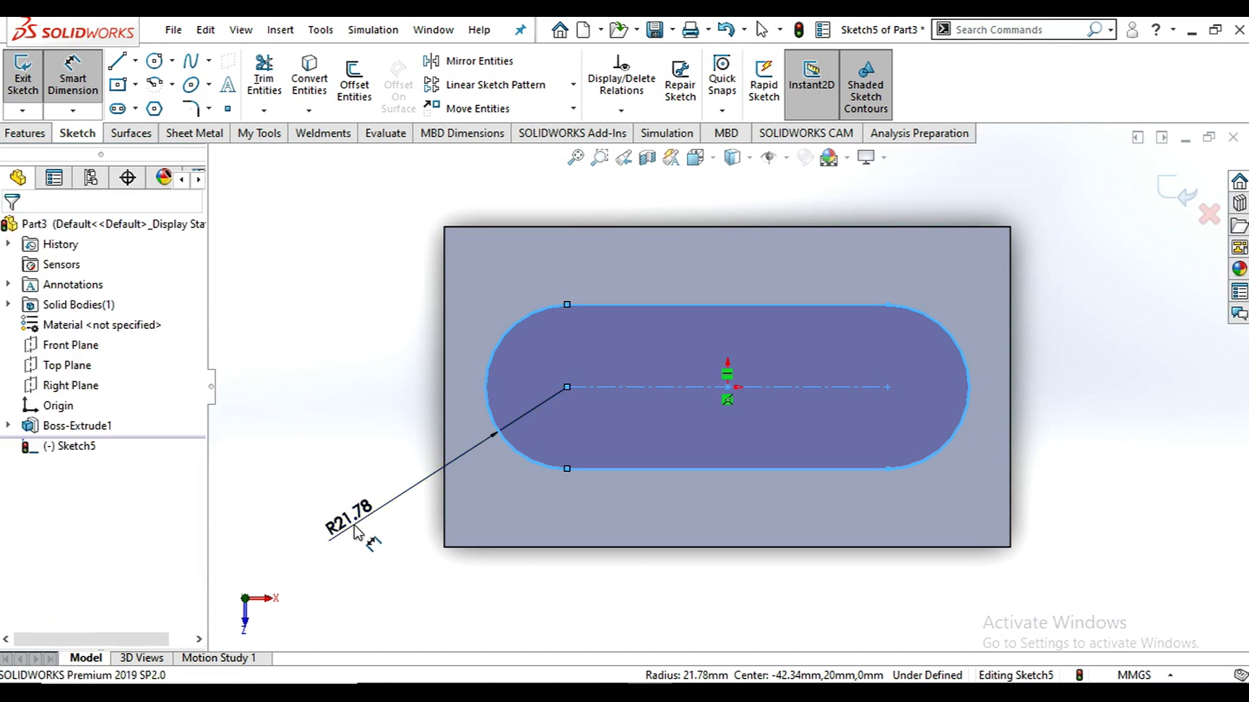
click(356, 530)
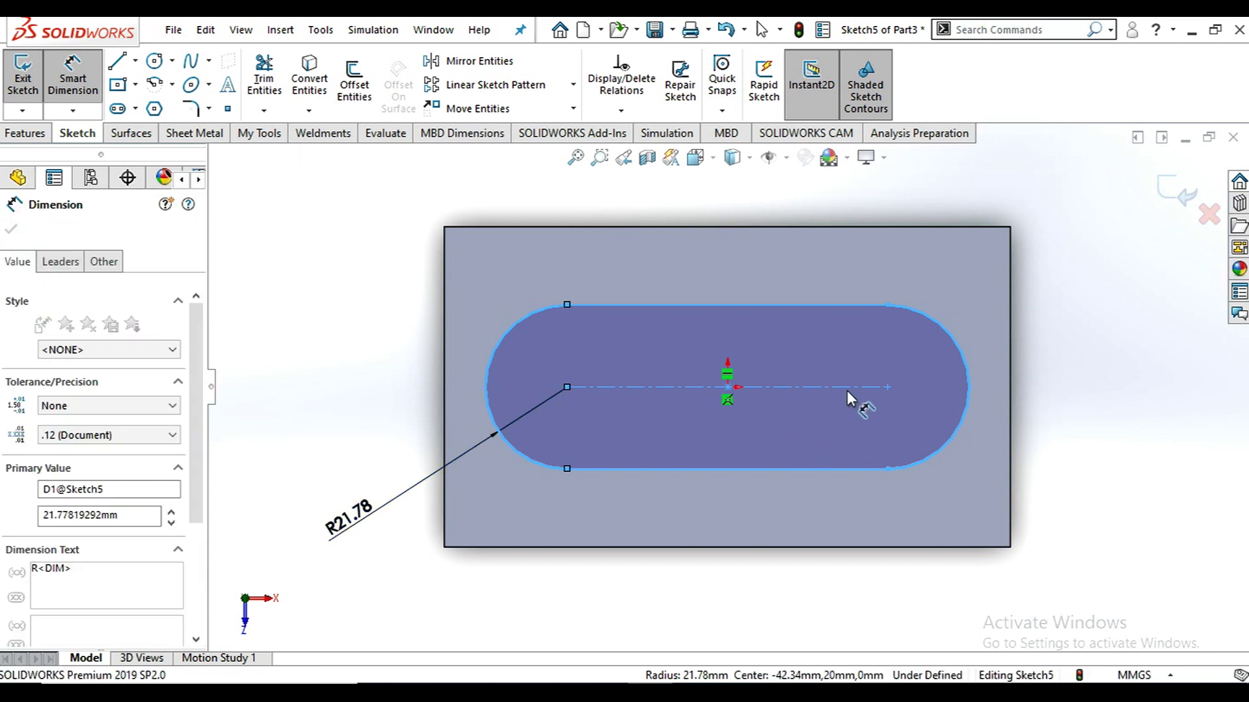
key(Return)
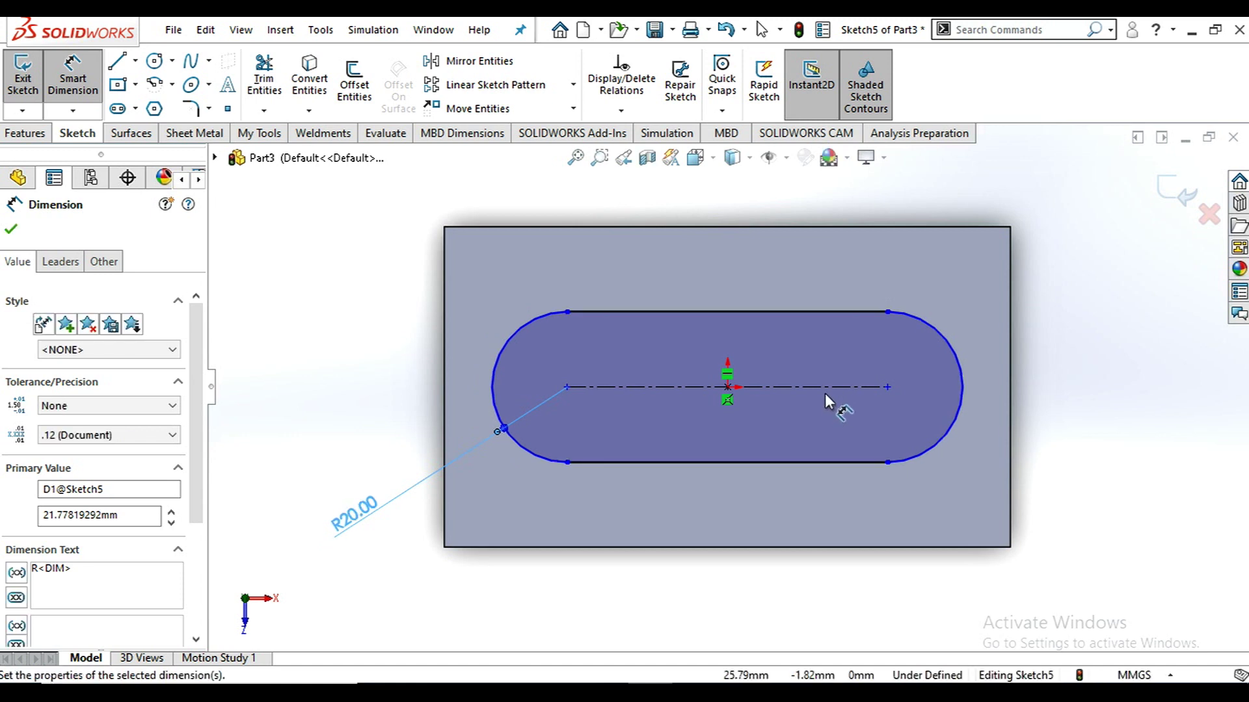
click(829, 386)
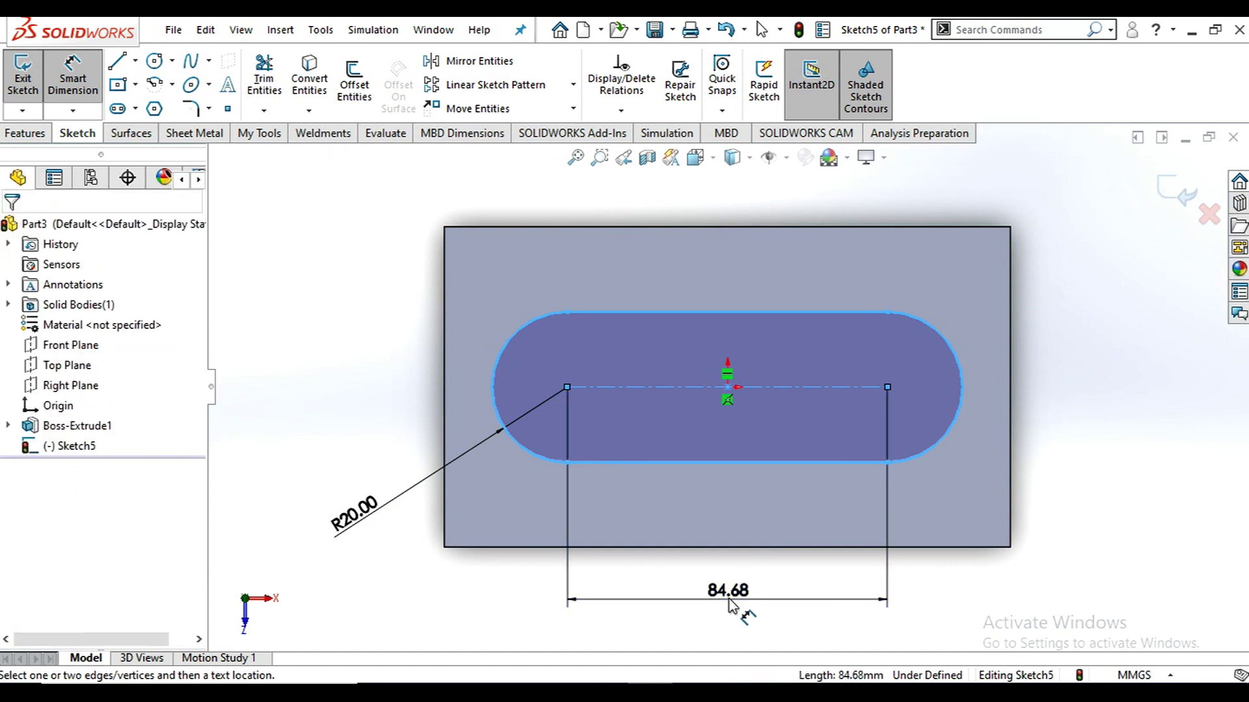
click(730, 606)
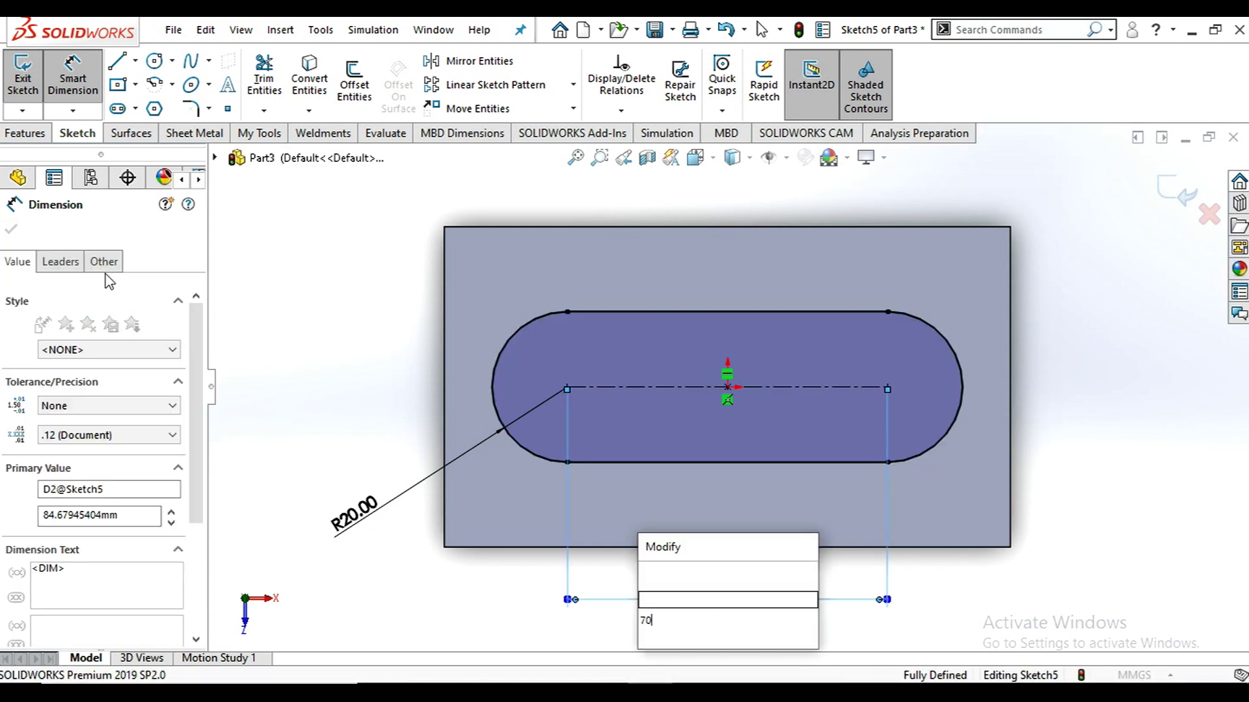
key(Return)
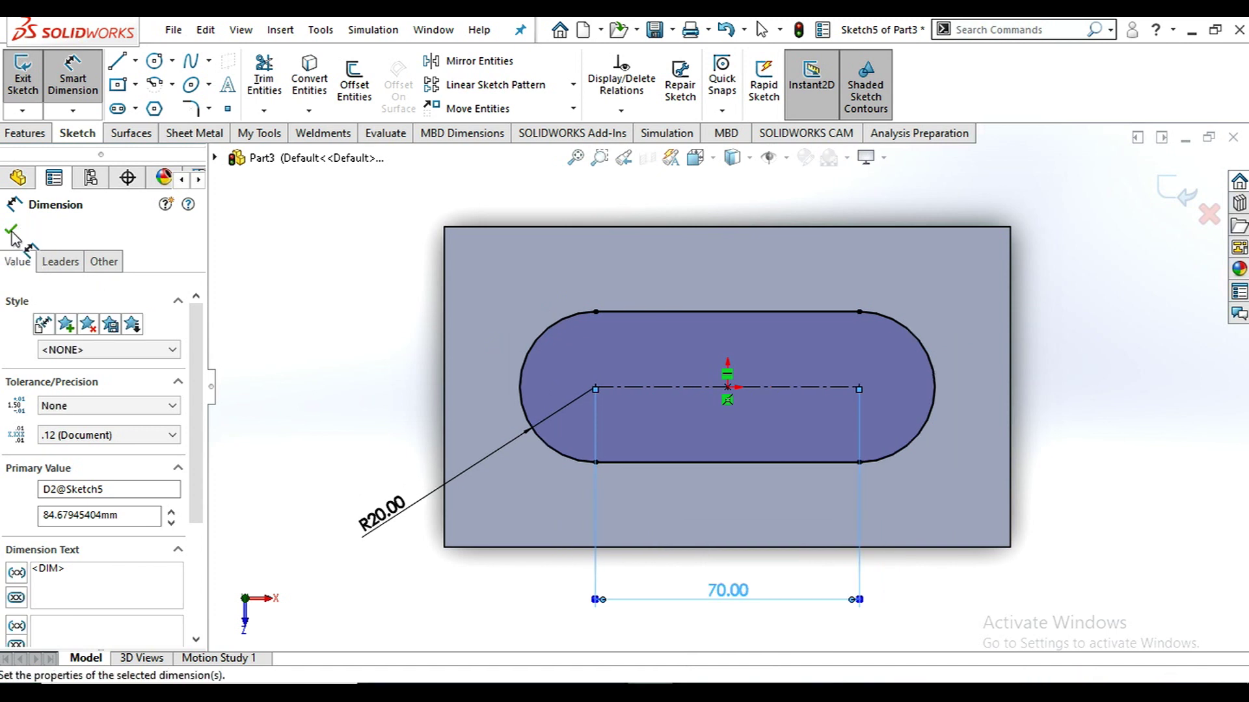
click(12, 231)
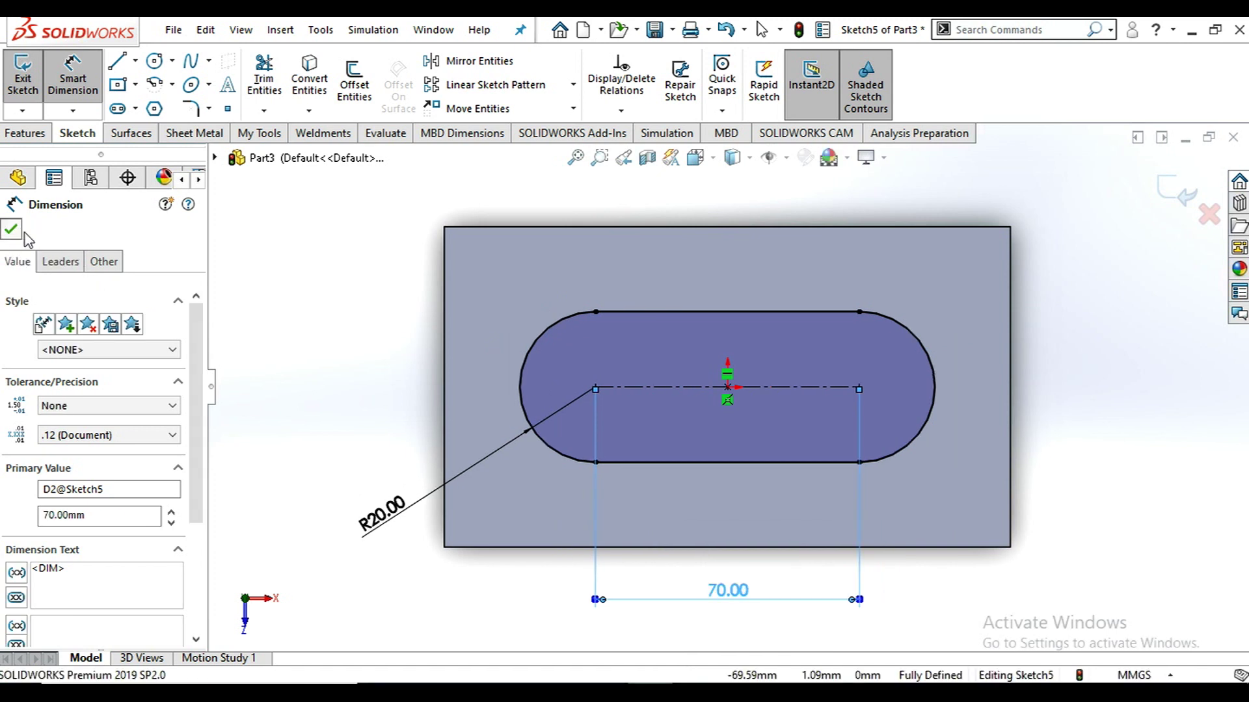
Extrude the slot as a Blind boss 35 mm upward, with the result merged into the base block.
key(z)
middle_drag(709, 512, 748, 270)
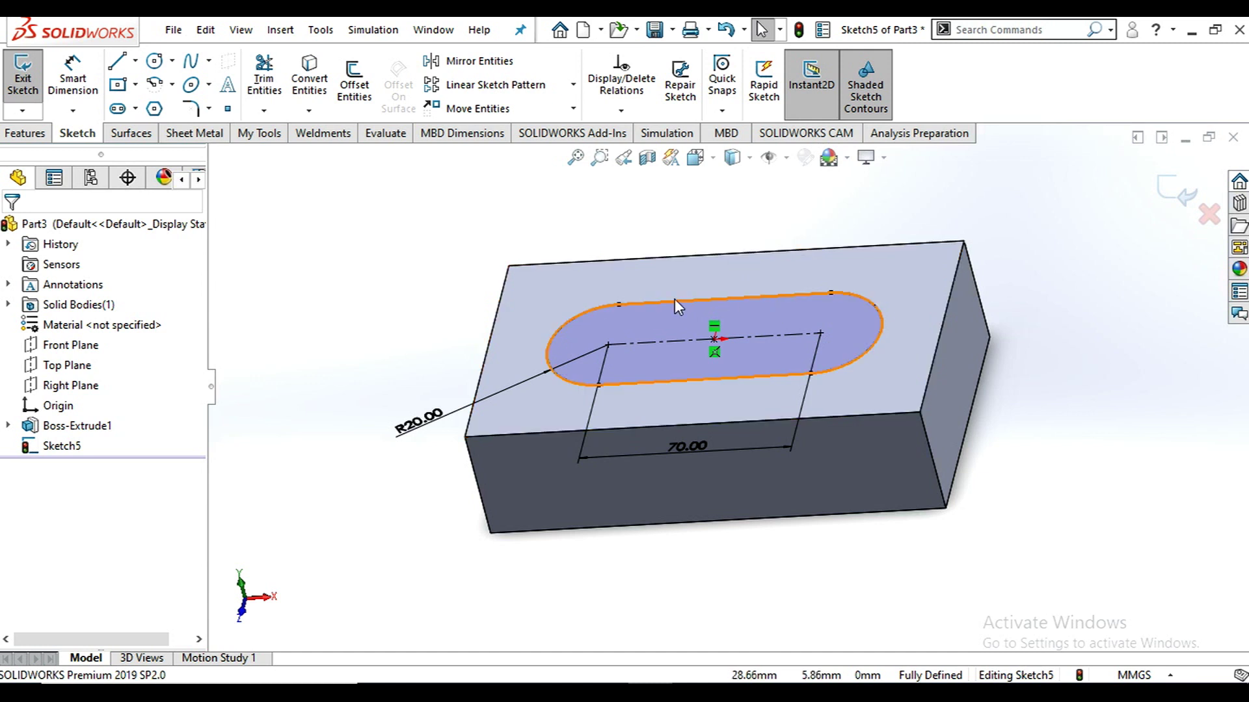
click(26, 134)
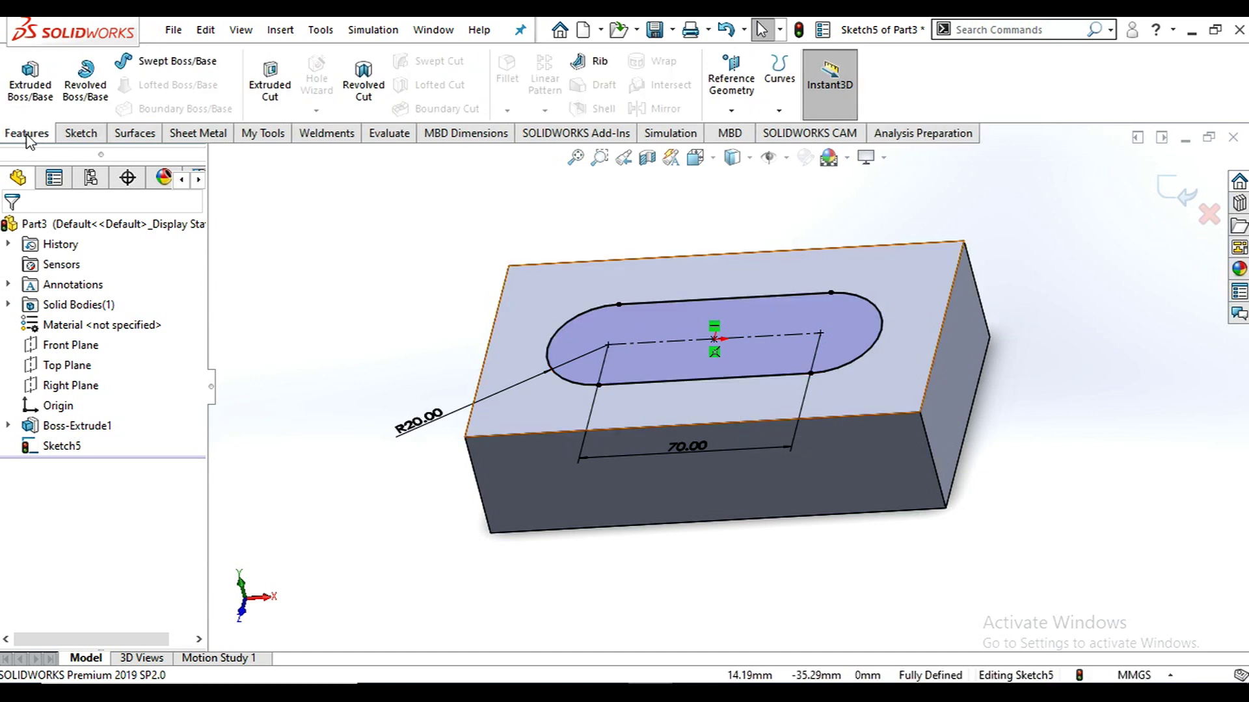
click(36, 92)
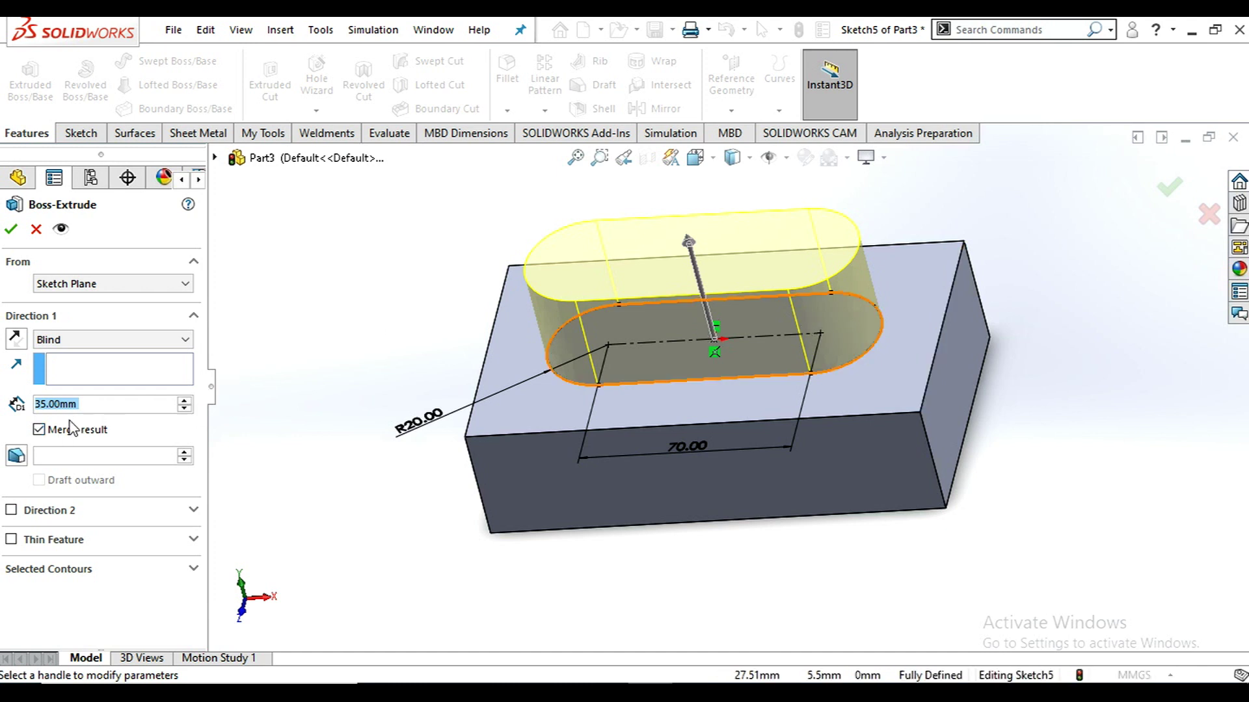
click(40, 432)
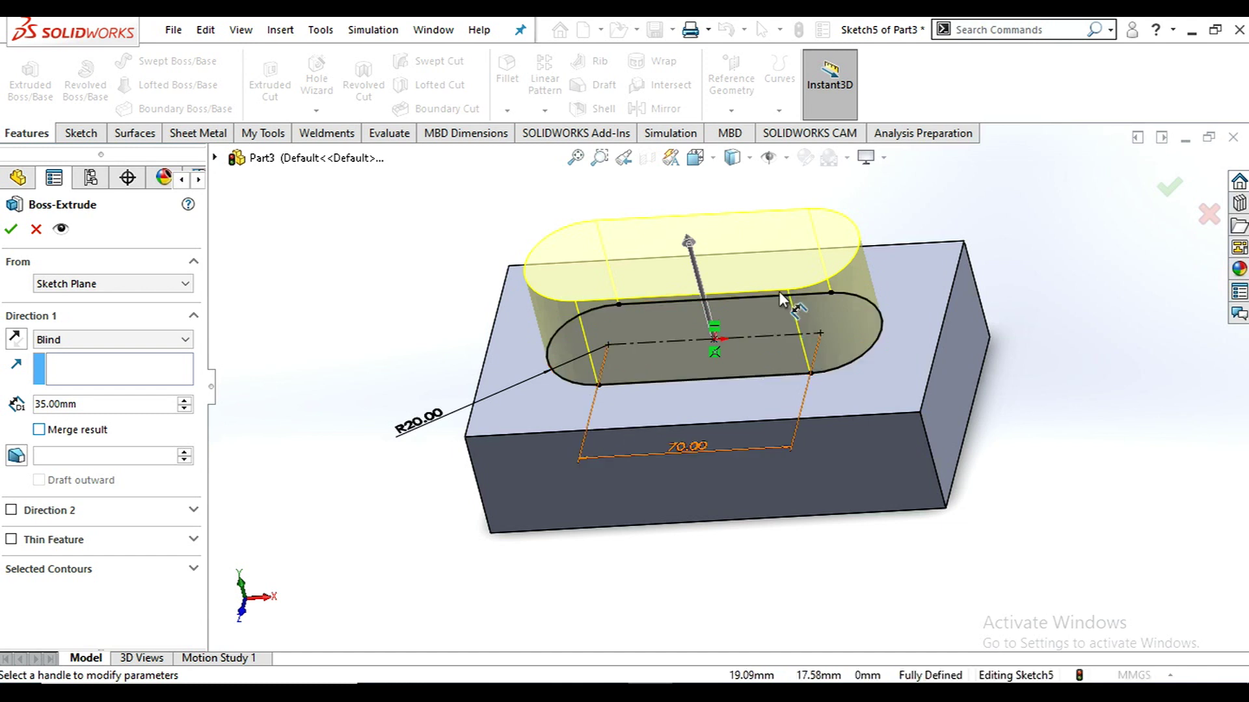
middle_drag(770, 247, 739, 264)
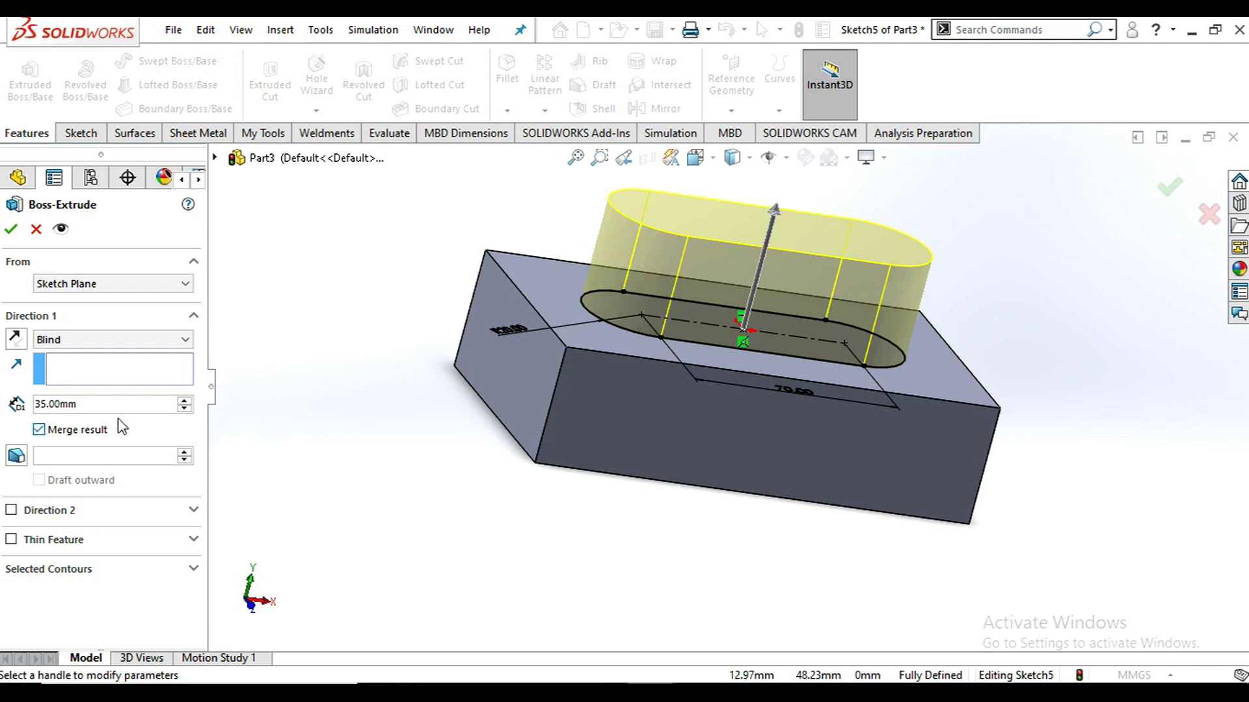
click(8, 231)
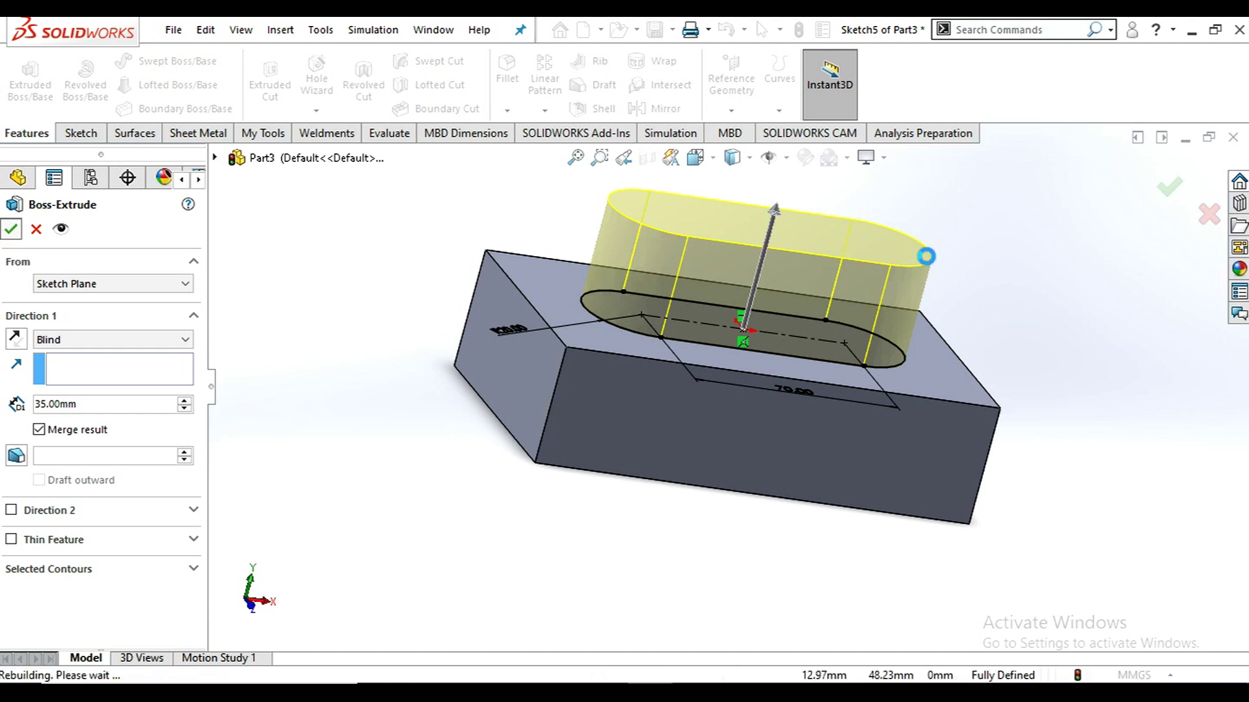
key(Return)
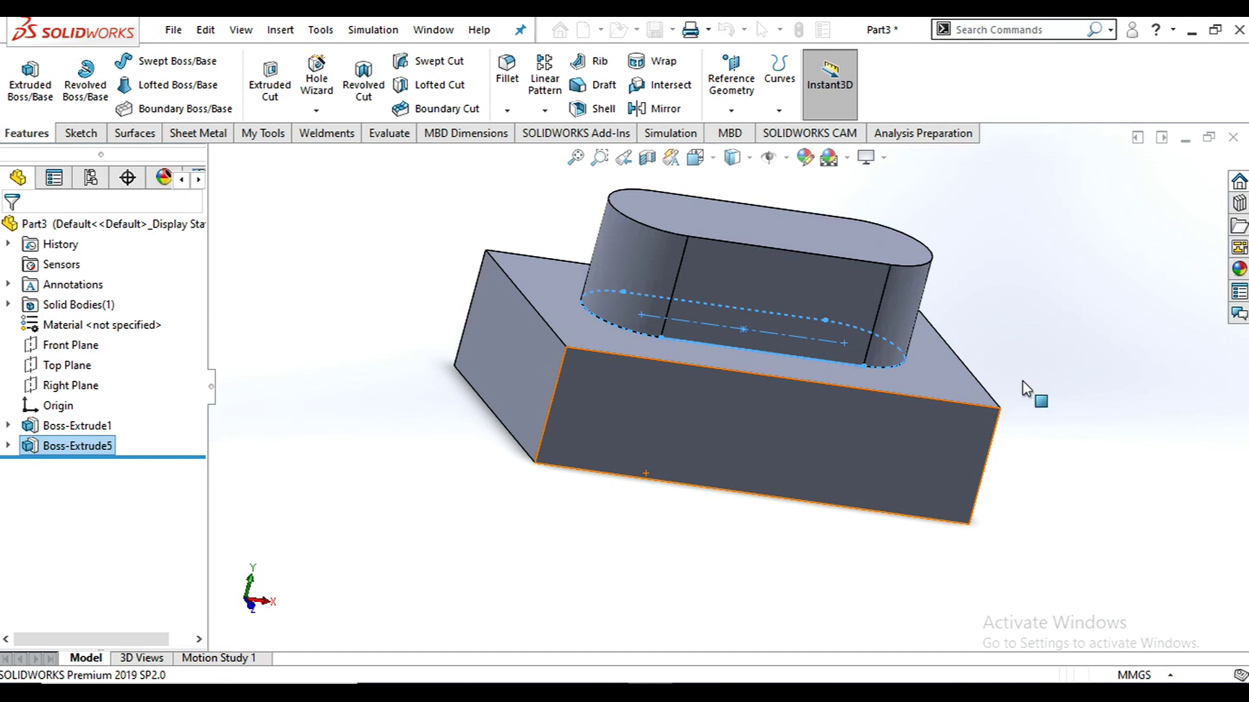
click(1045, 323)
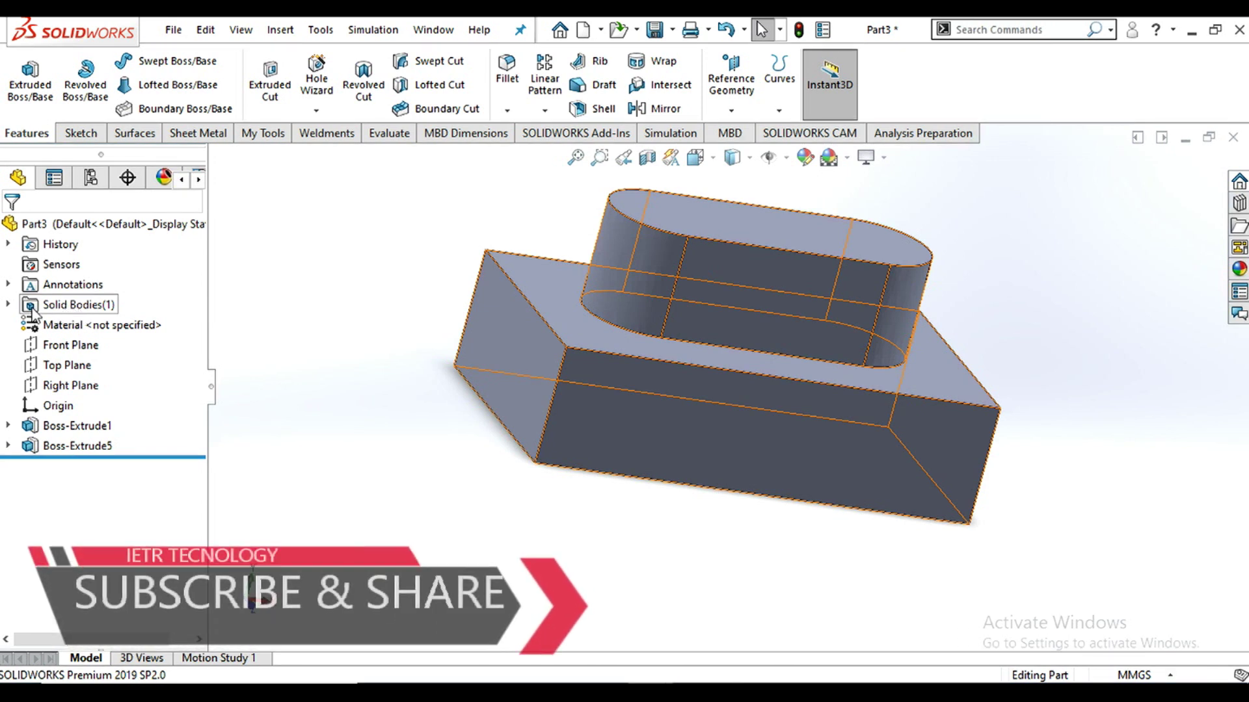
Inspect the part's solid bodies by listing them and selecting the merged body.
click(82, 311)
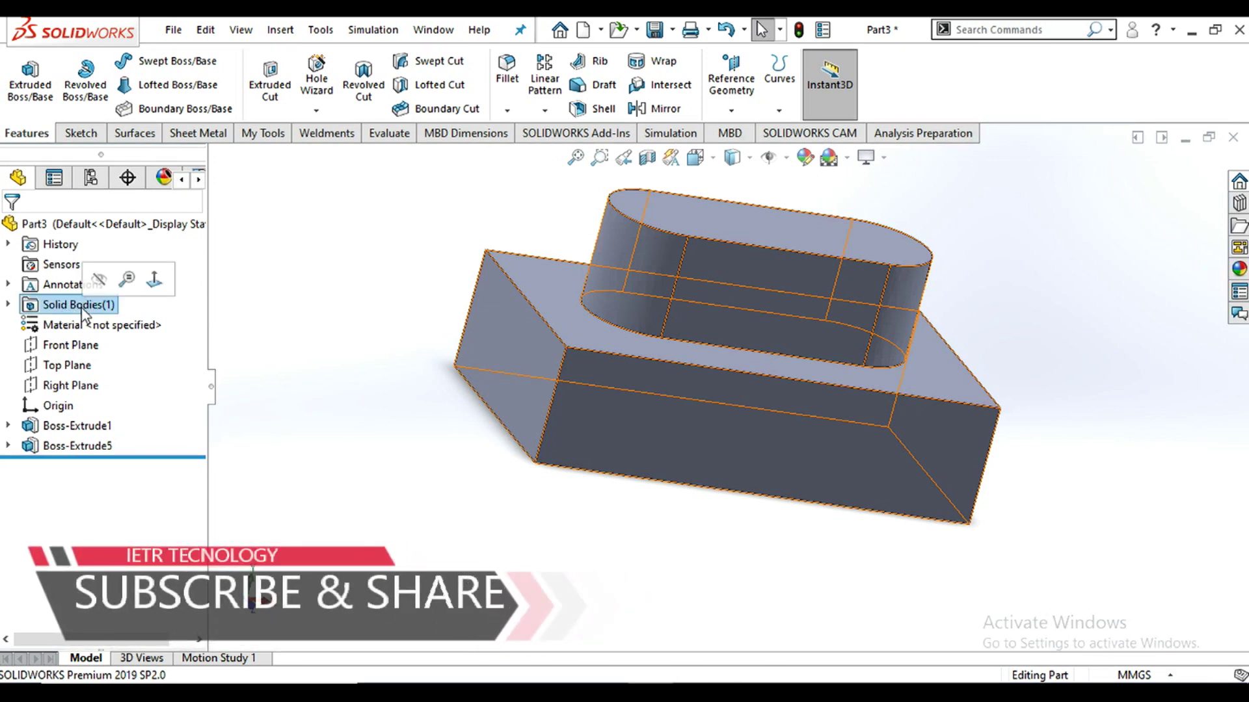
click(9, 304)
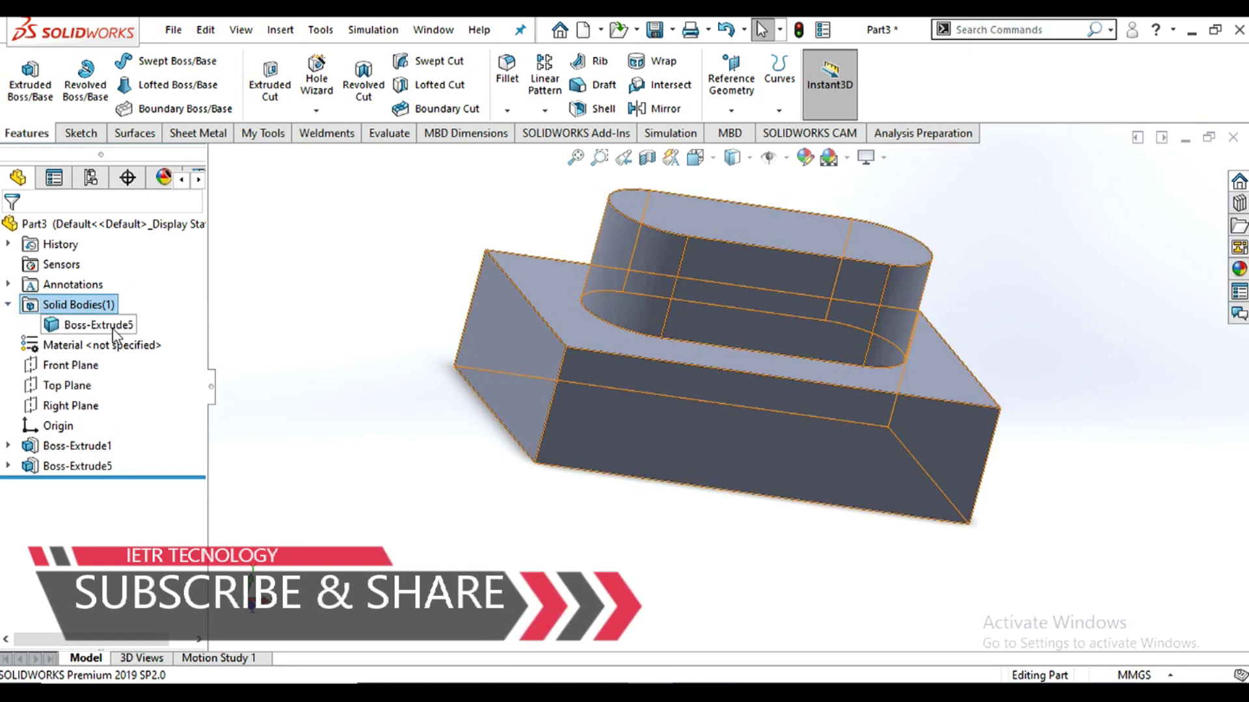
click(114, 331)
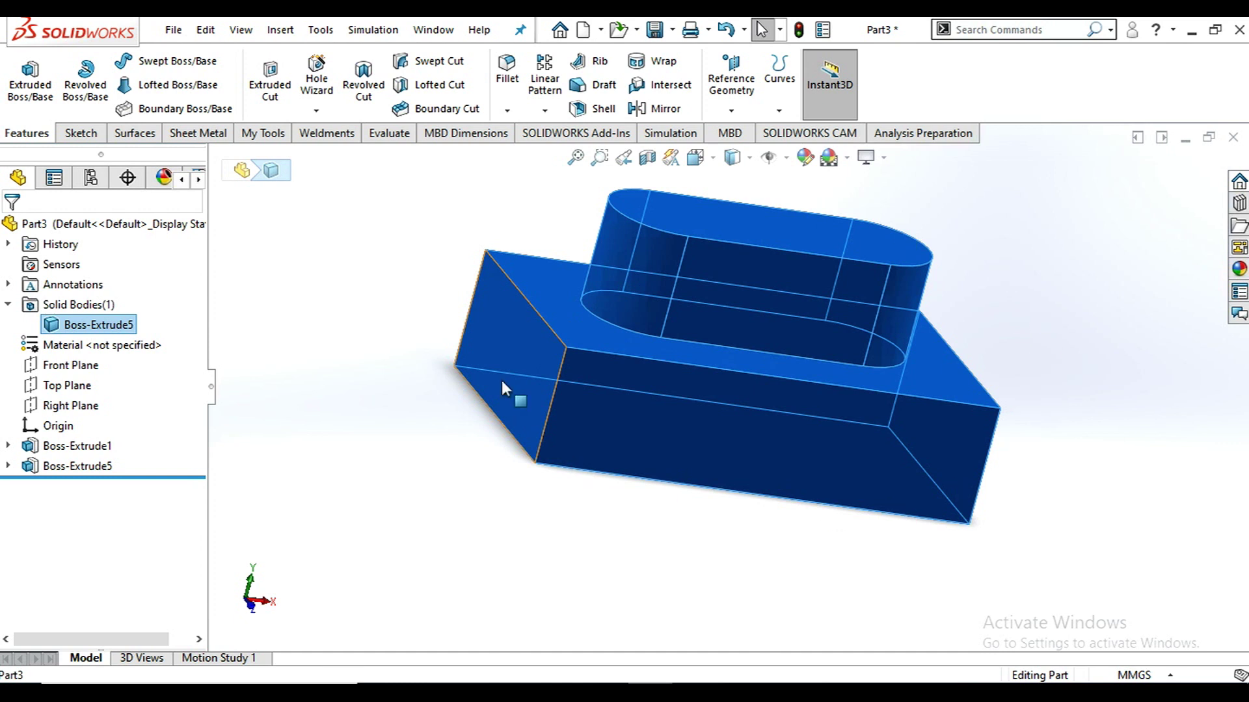
click(8, 304)
click(340, 405)
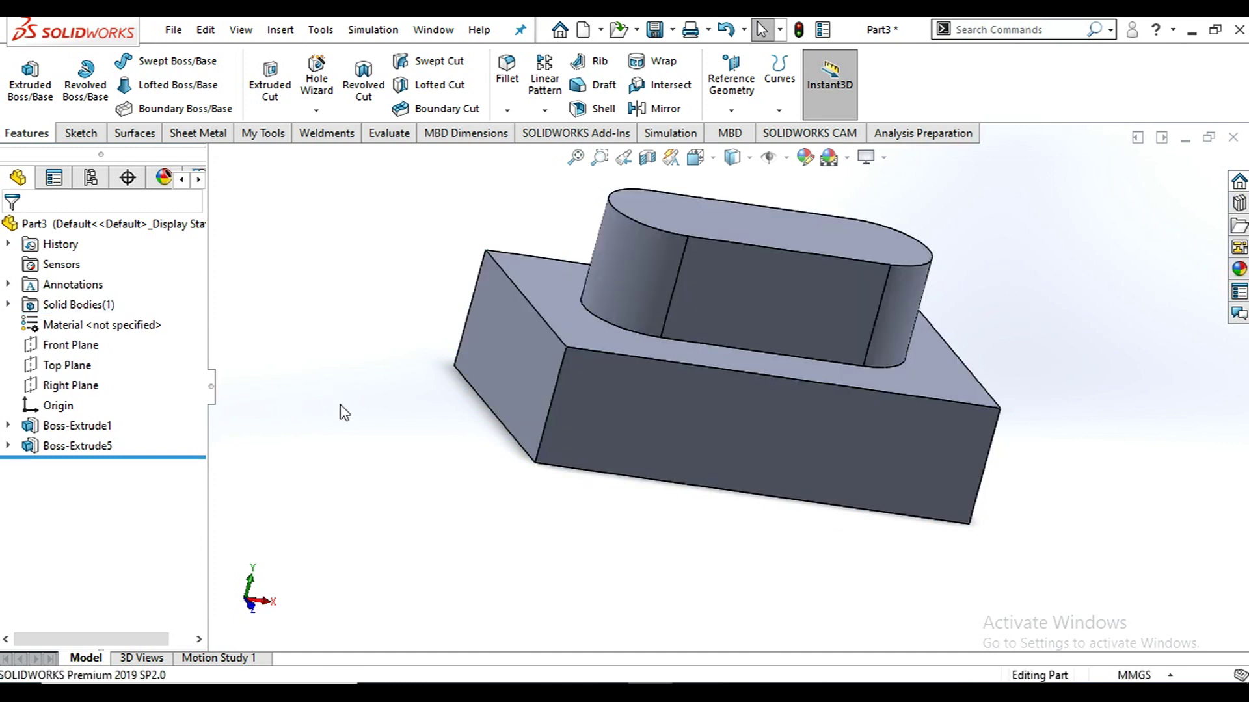
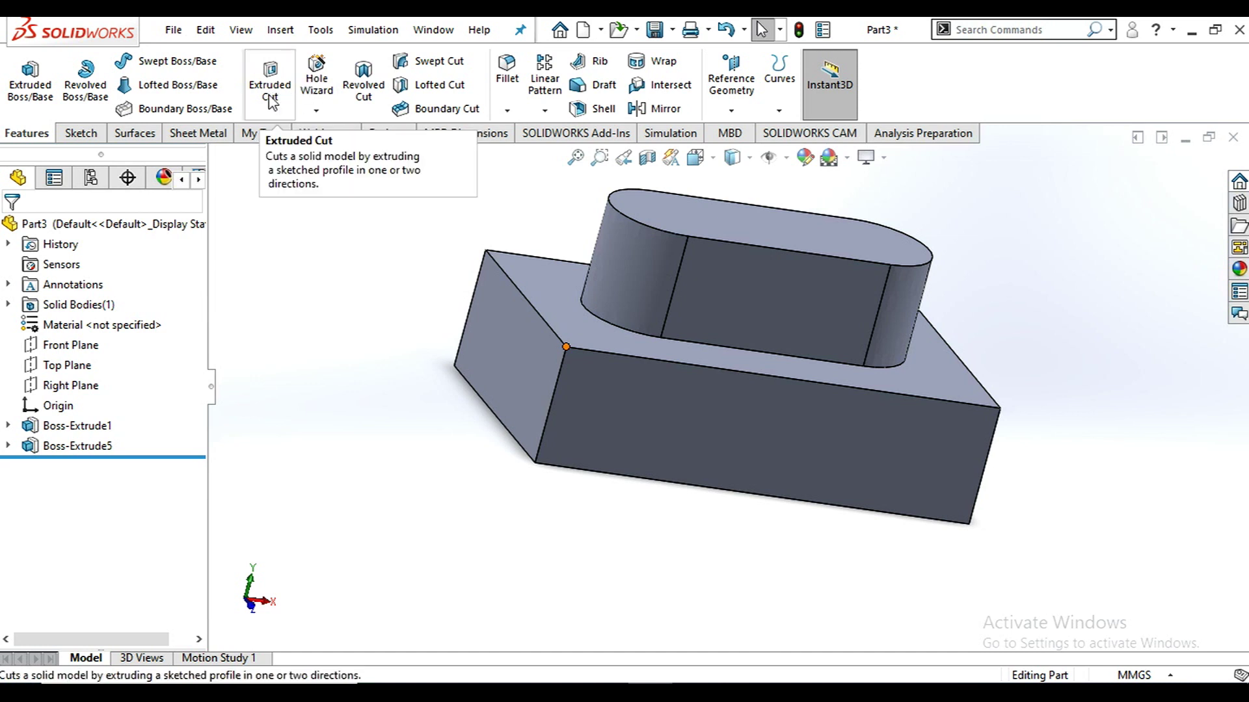
Undo the slot extrusion together with its sketch.
key(ctrl+z)
Start a fresh sketch on the plain base block's top face and orient the view normal to it.
mouse_move(886, 413)
middle_down()
mouse_move(864, 432)
mouse_move(879, 390)
middle_up()
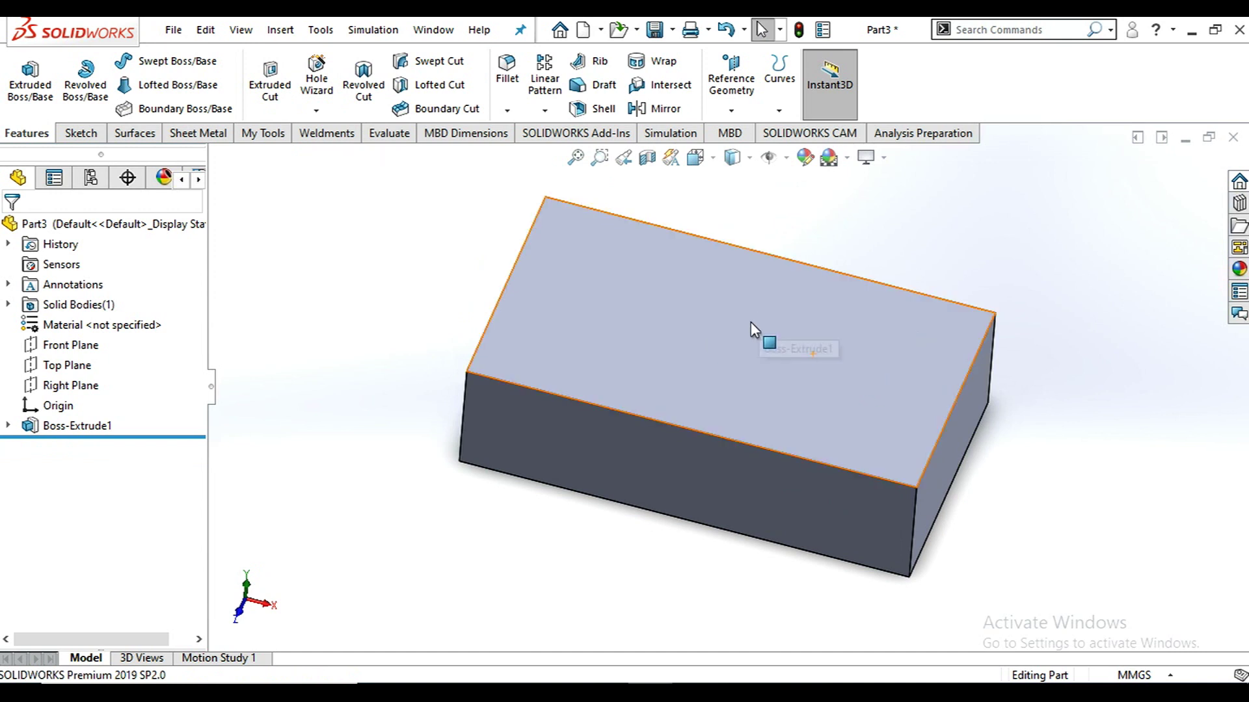
click(733, 336)
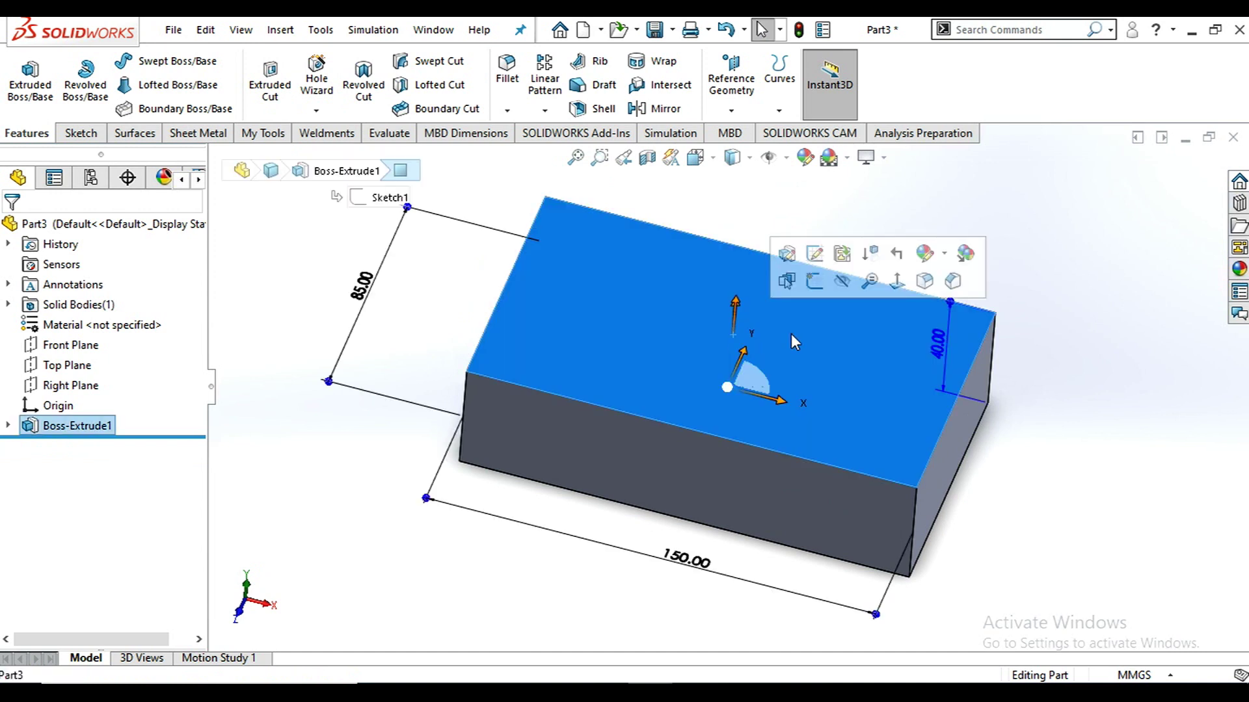
click(814, 283)
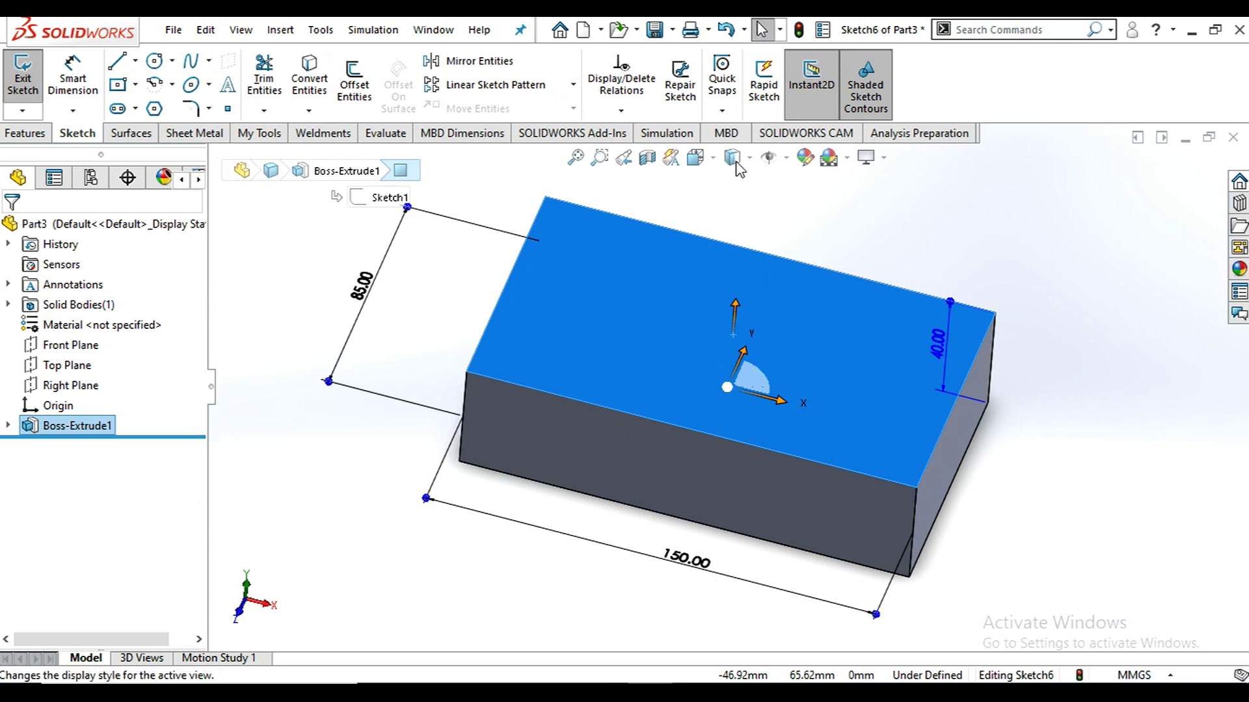
click(714, 159)
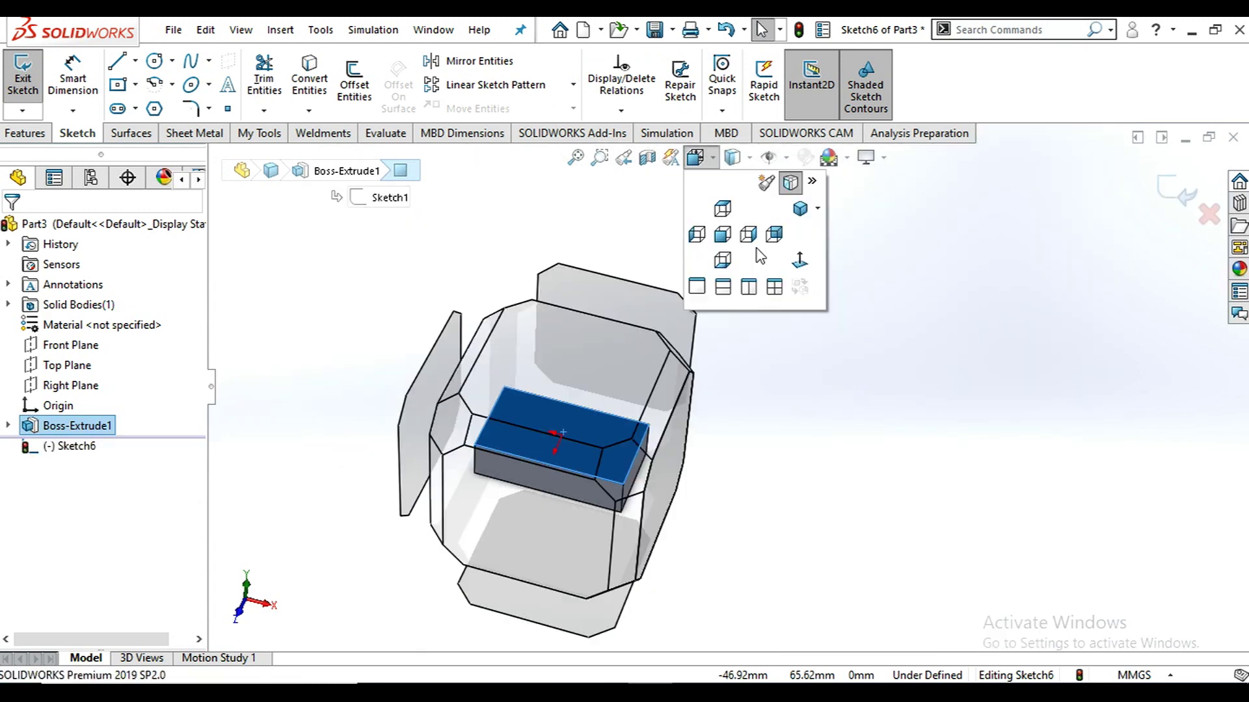
click(799, 260)
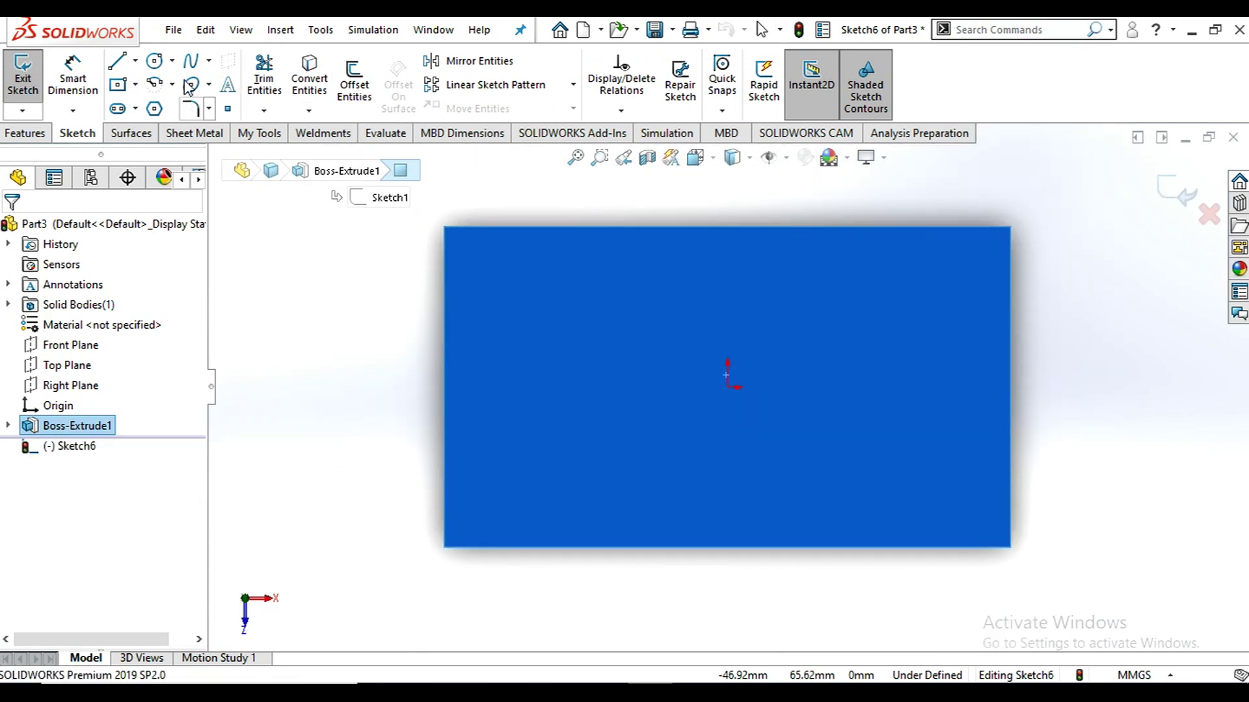
Sketch a circle centred on the origin with a radius of about 32 mm on the block's top face.
click(154, 61)
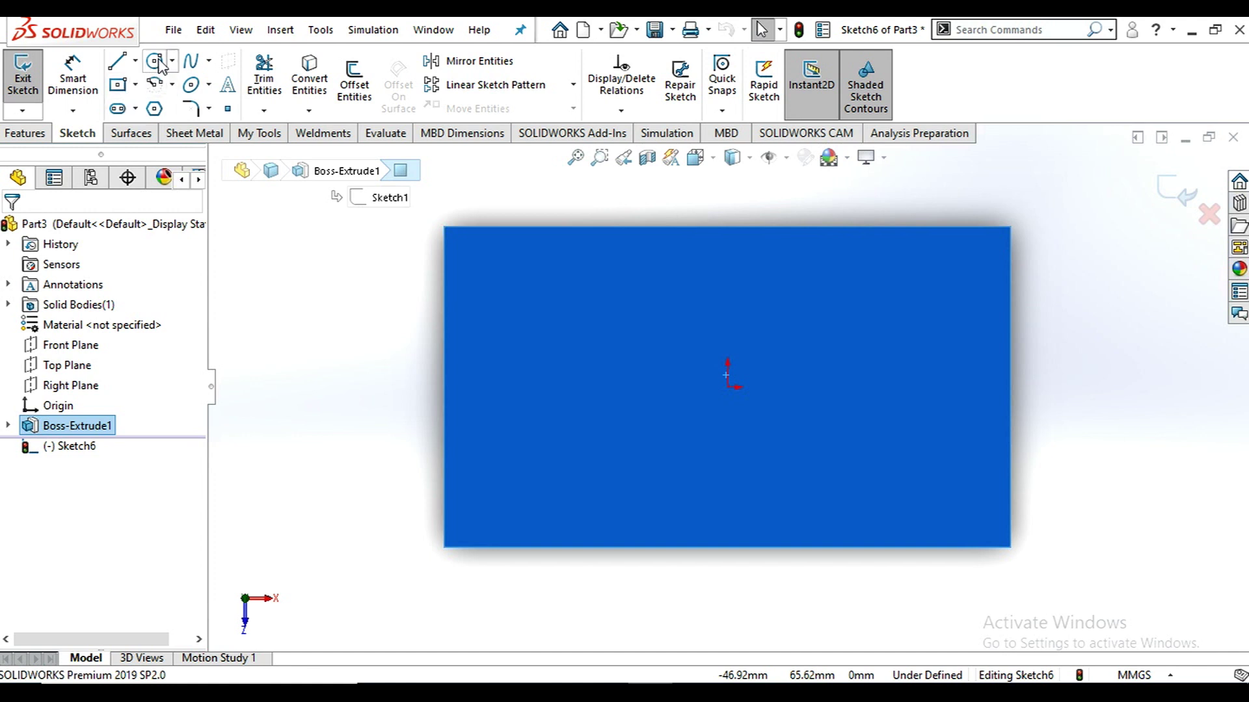
click(728, 387)
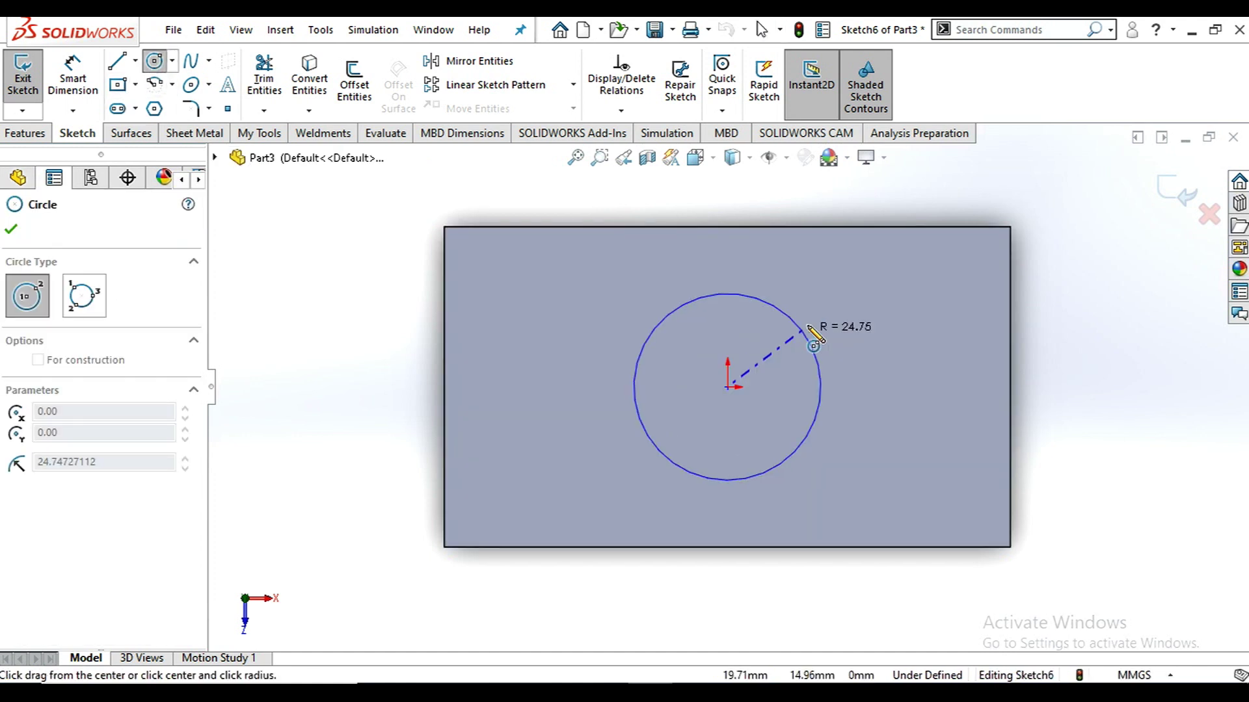
click(823, 318)
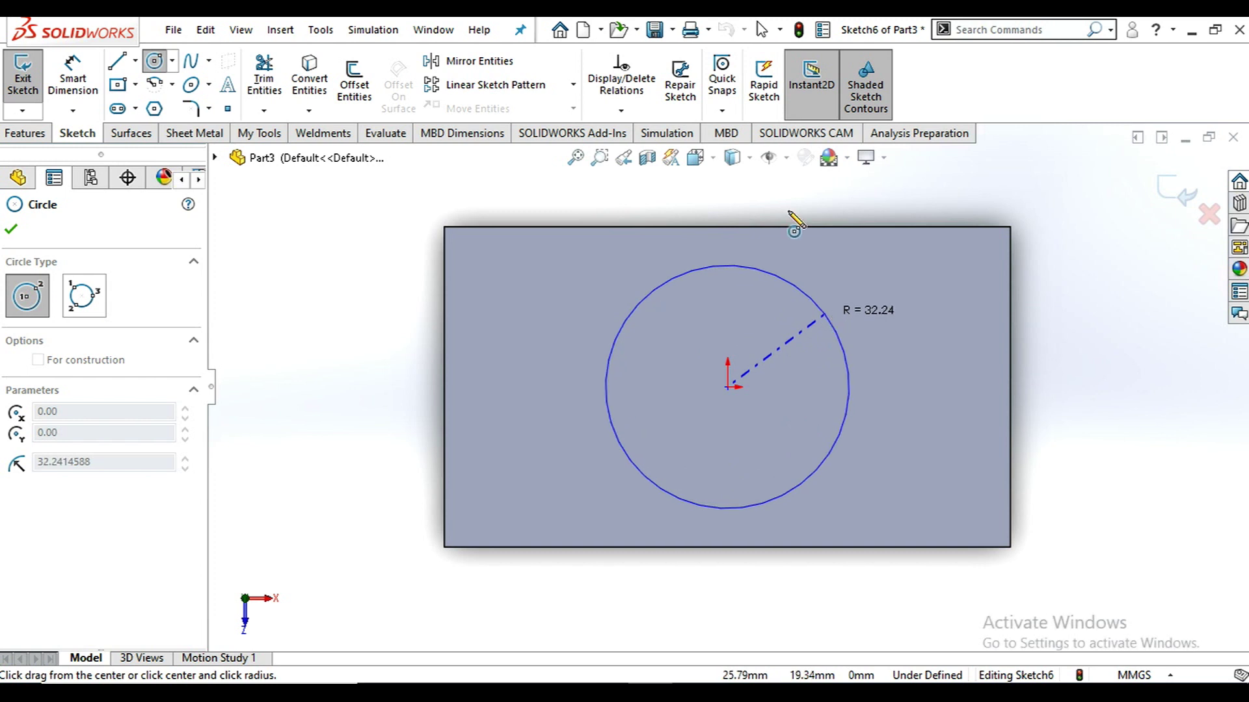
click(12, 230)
click(26, 134)
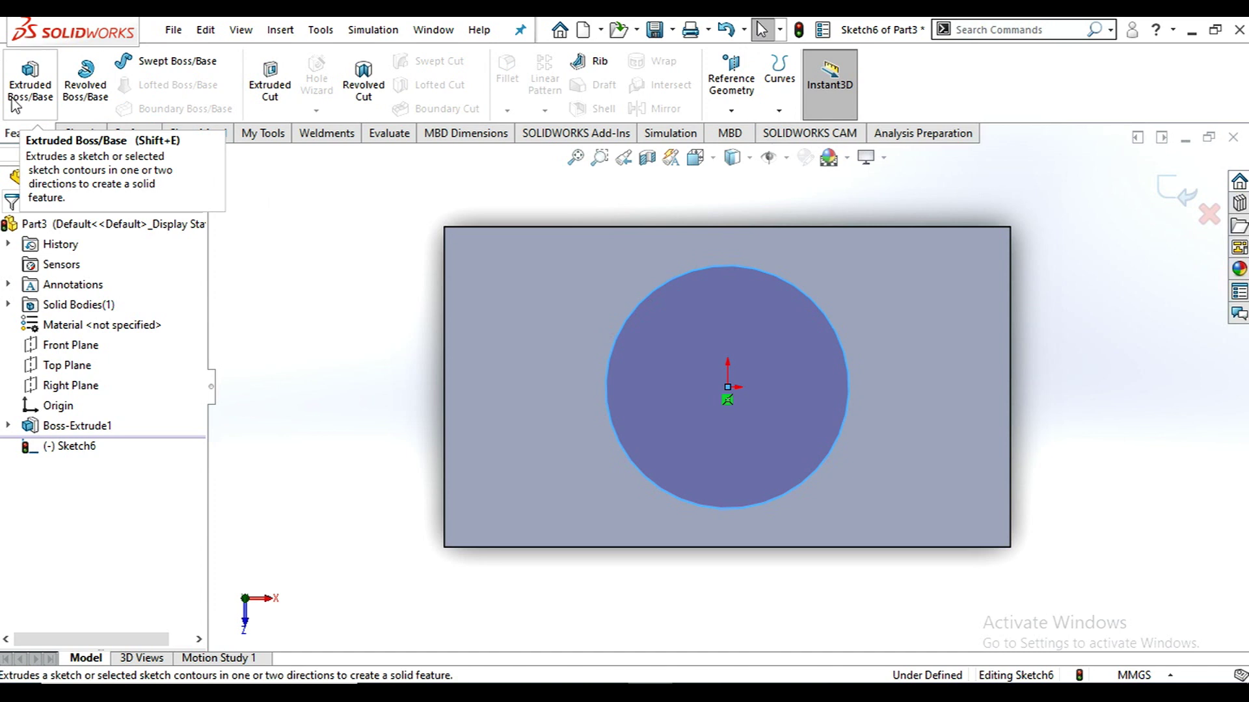
Cut the circle through the whole block with an Extruded Cut starting at the sketch plane and using the Through All end condition.
click(277, 93)
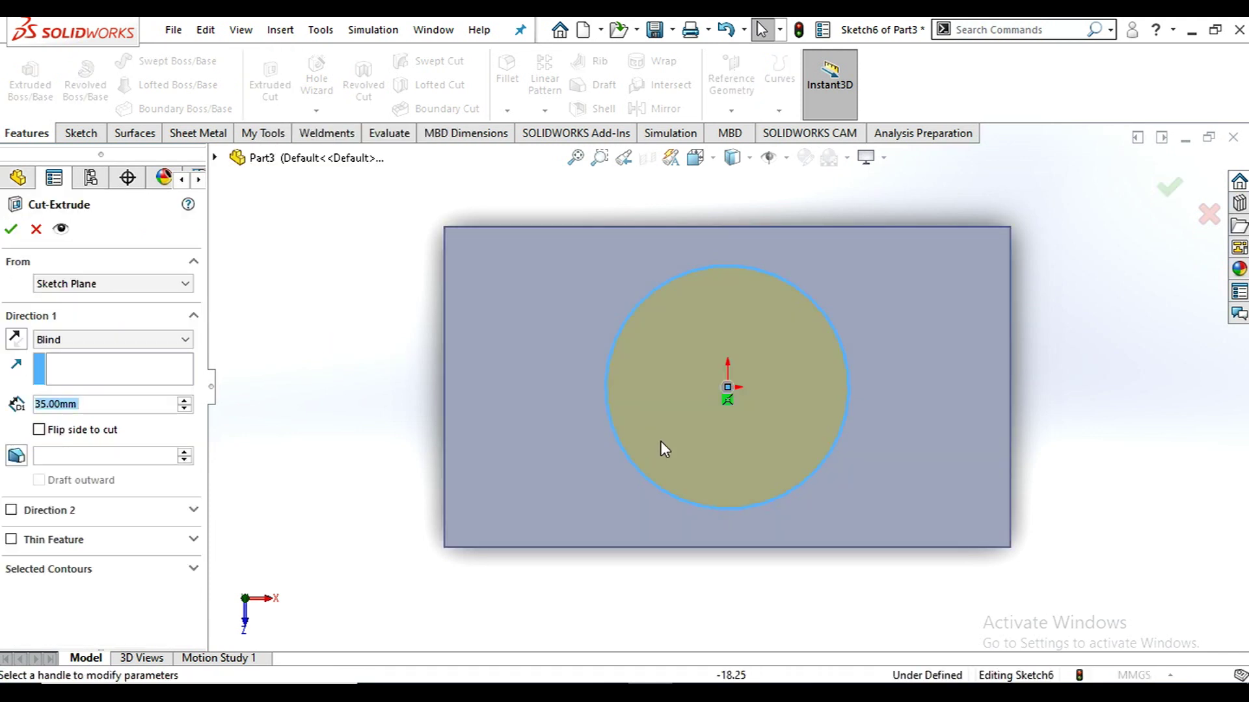
middle_drag(666, 421, 663, 267)
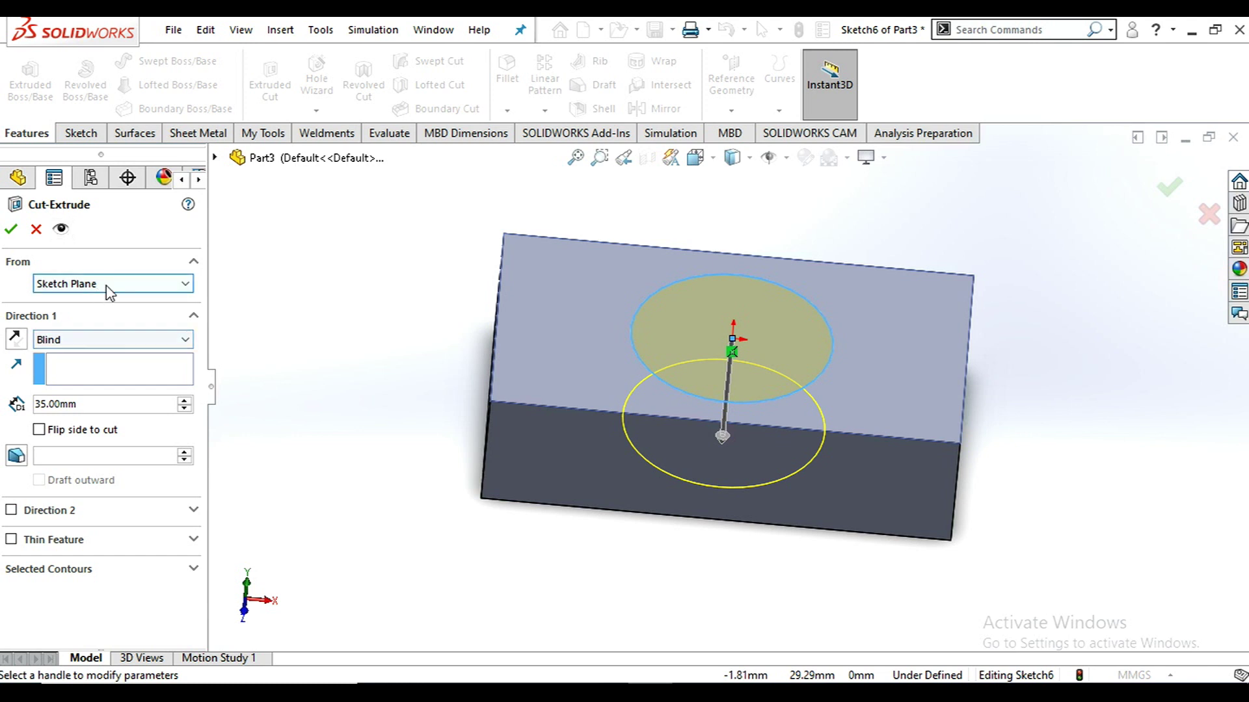
click(140, 286)
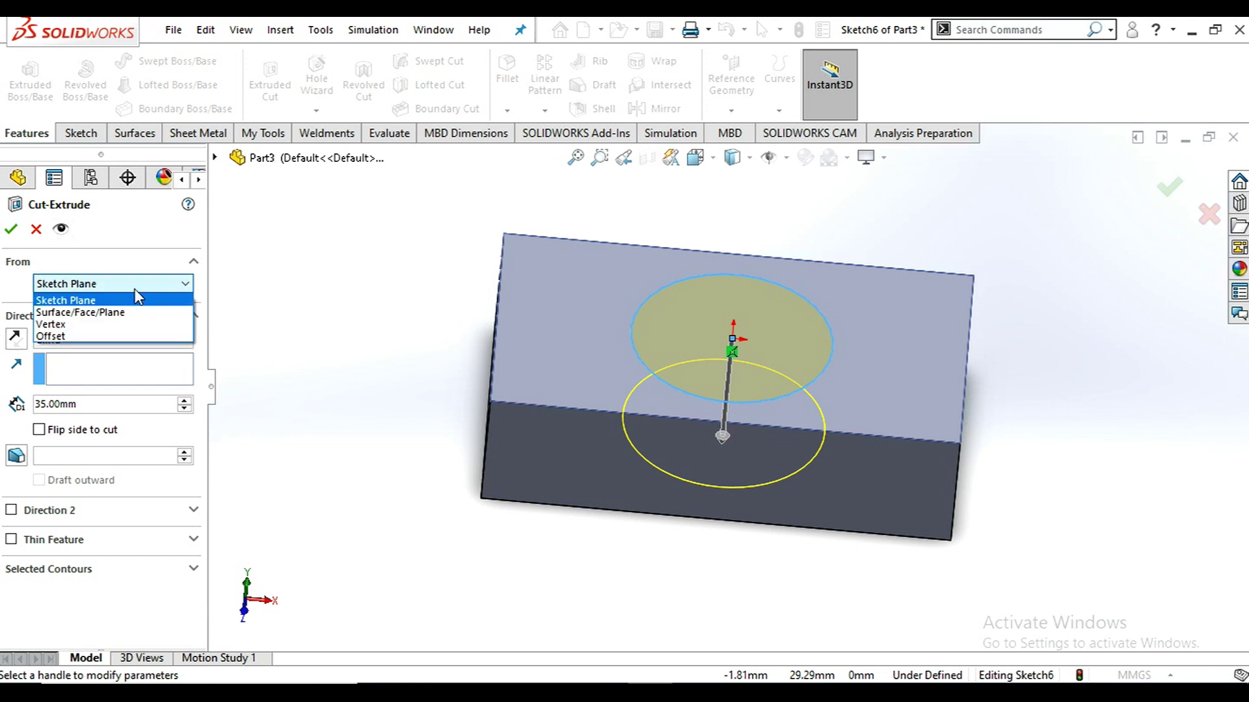
click(136, 281)
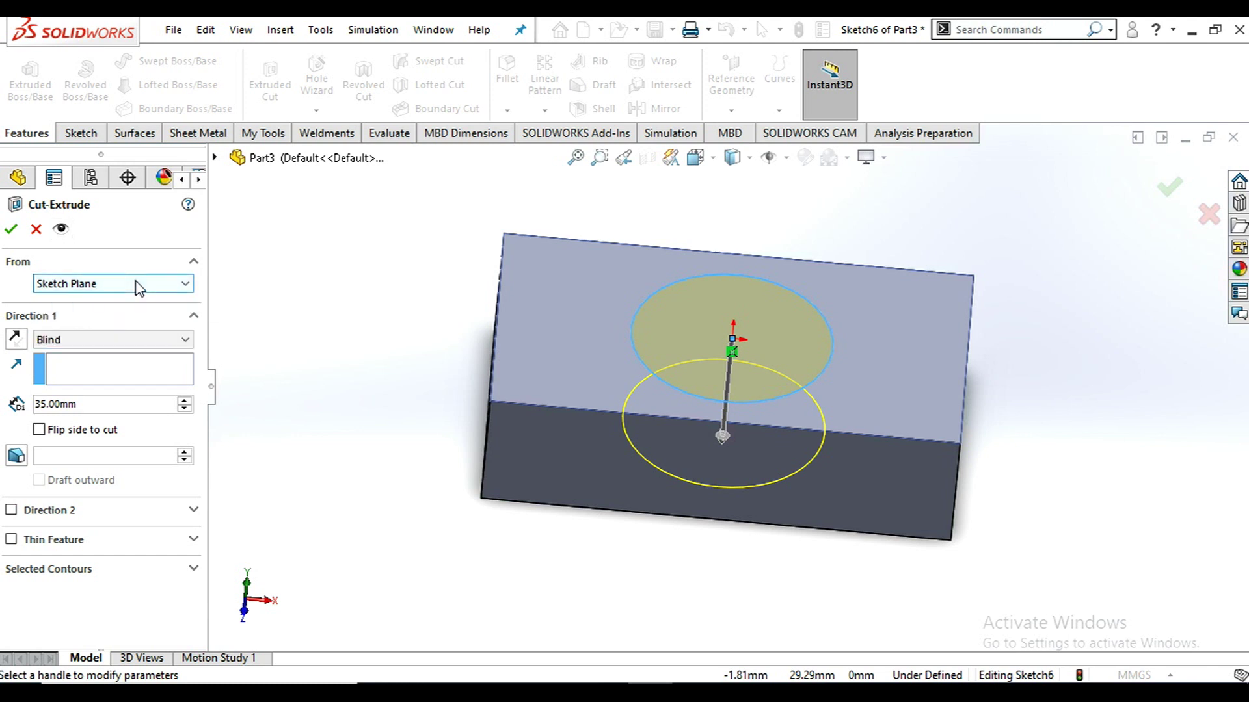
click(116, 340)
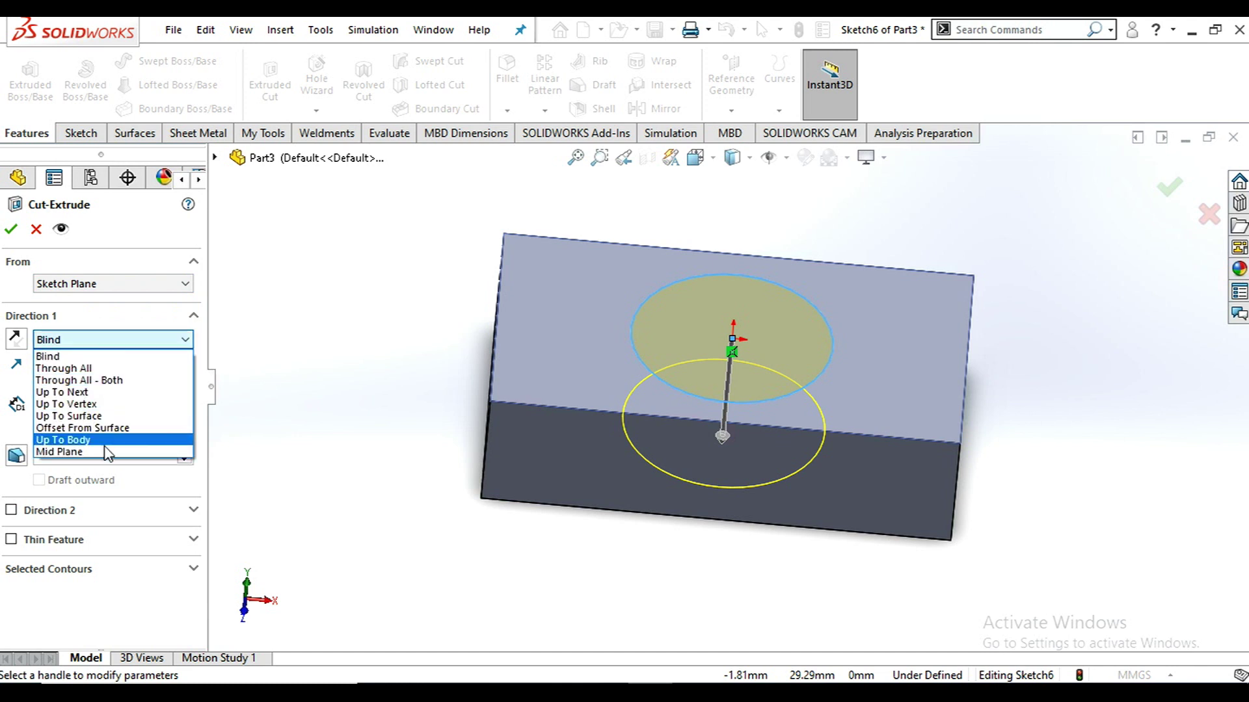
click(103, 351)
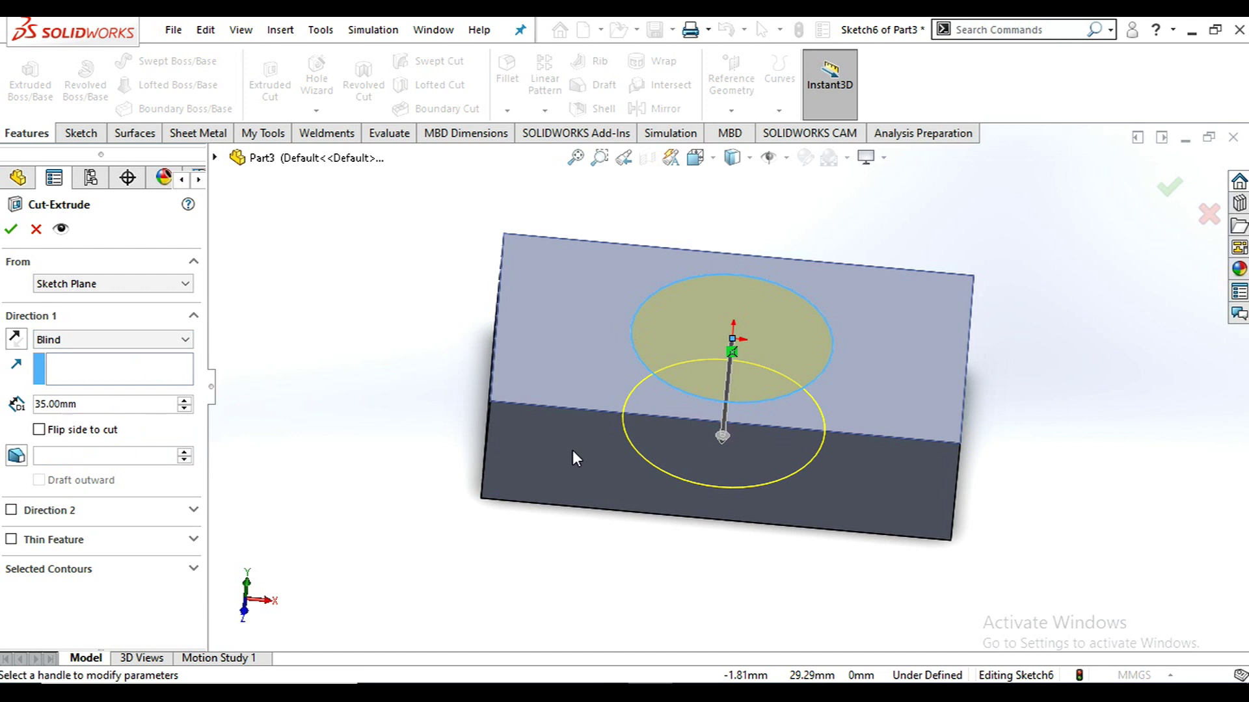
middle_drag(681, 337, 660, 381)
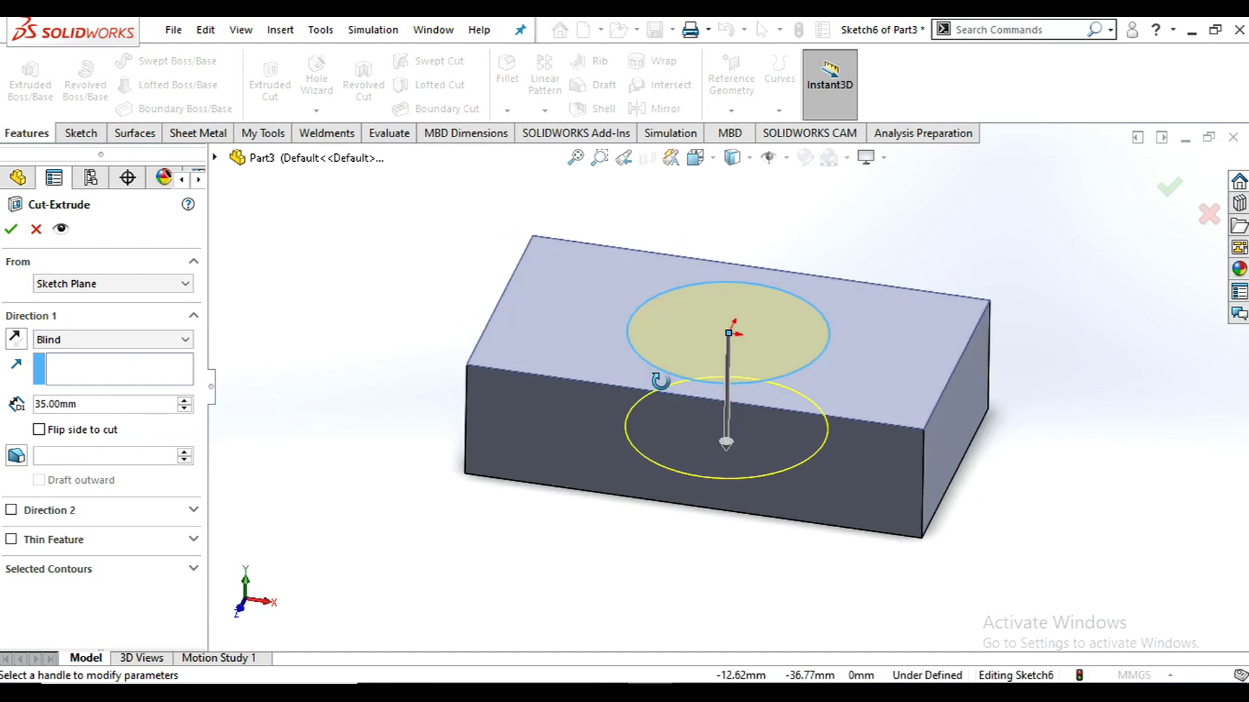
click(130, 339)
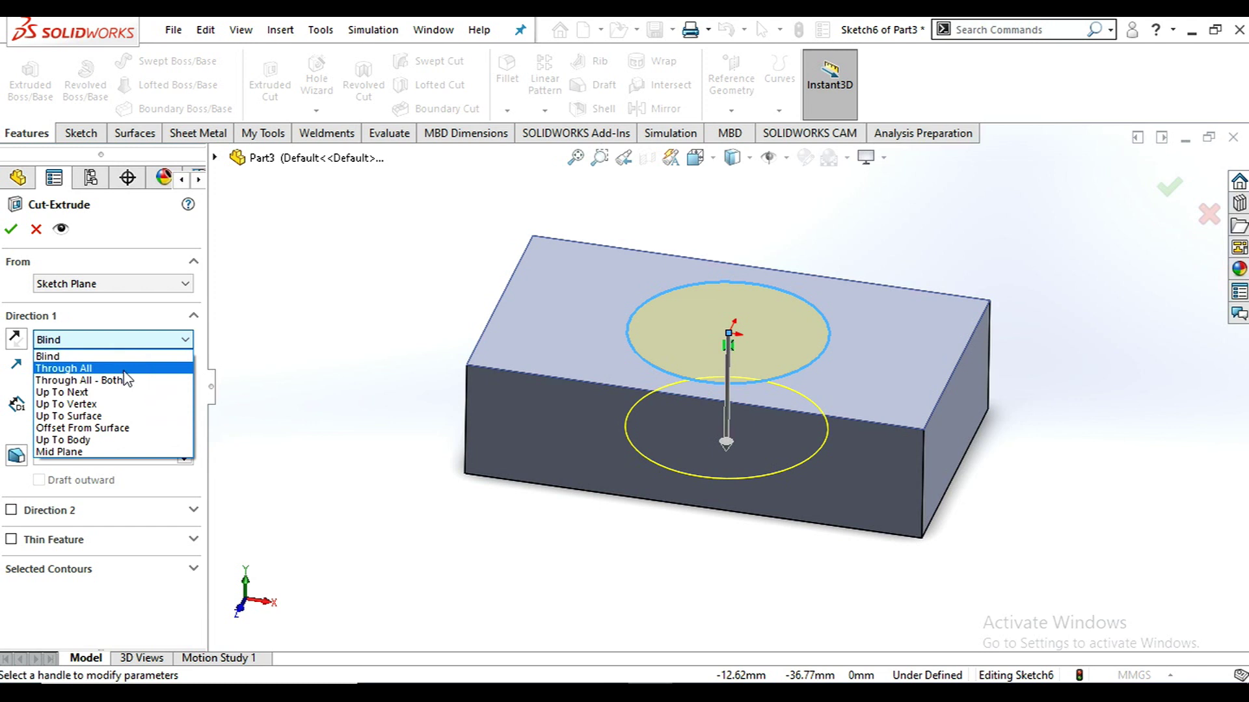
click(124, 369)
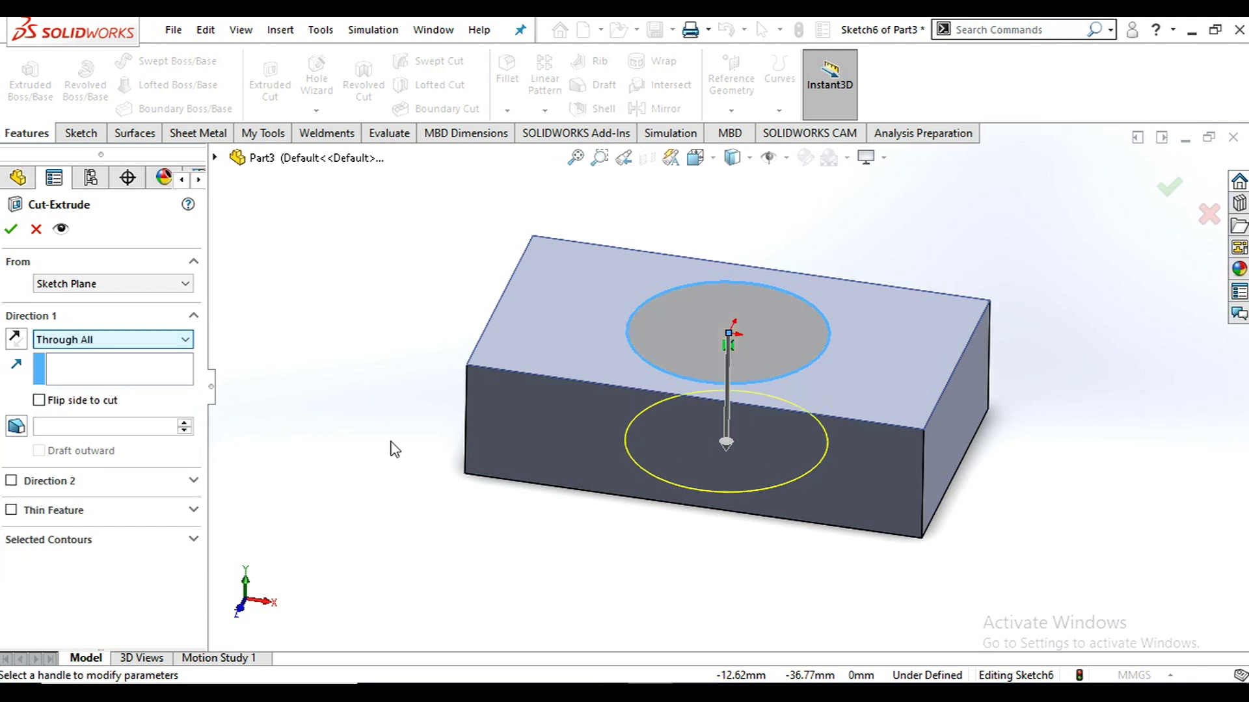
click(8, 230)
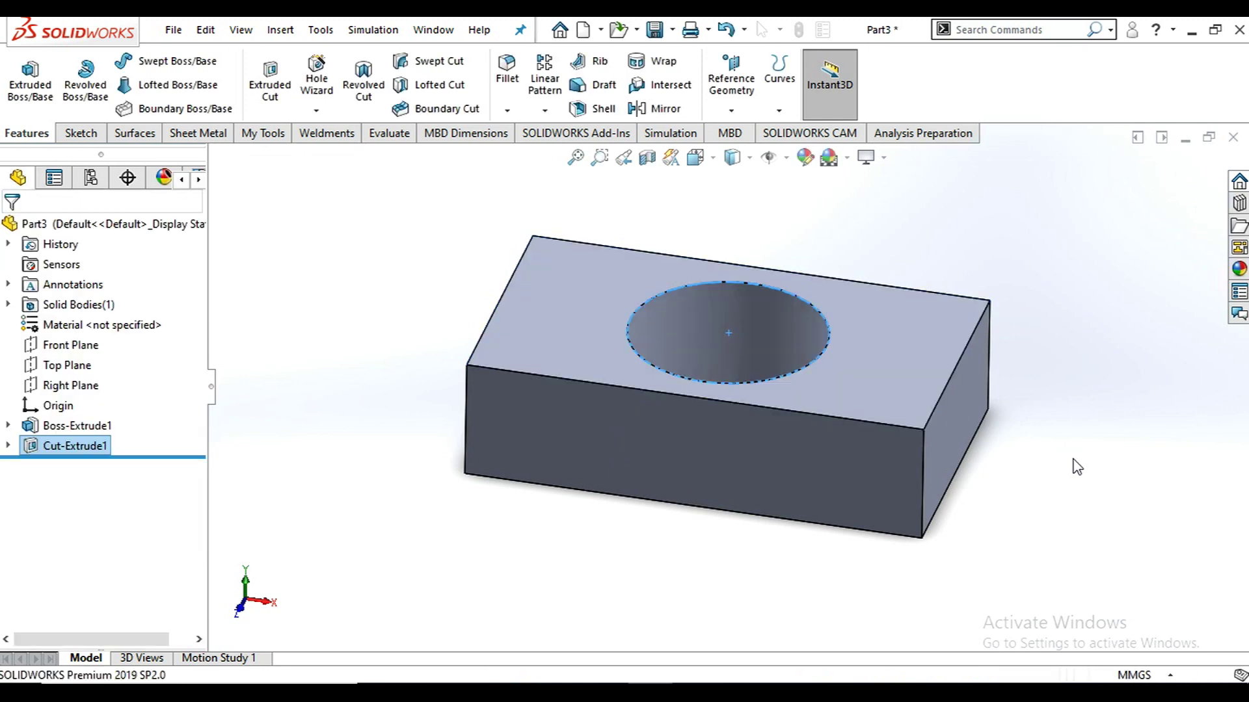
middle_drag(1023, 412, 1030, 477)
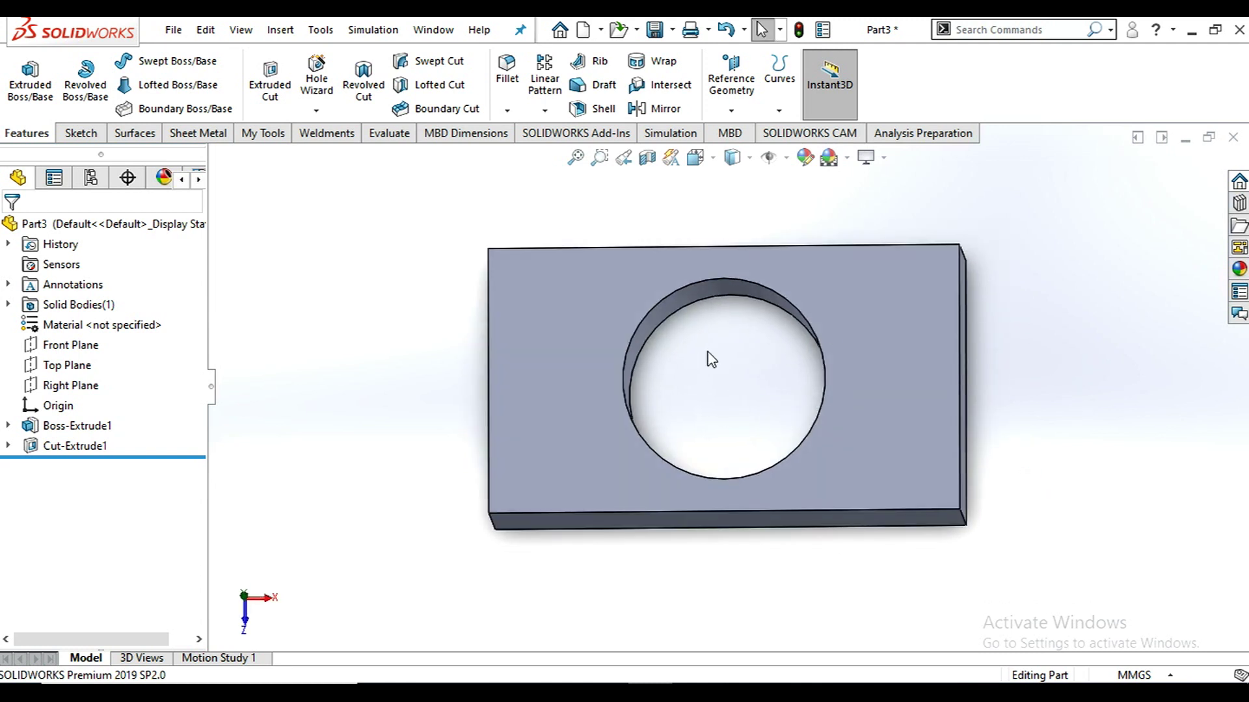
middle_drag(895, 441, 911, 323)
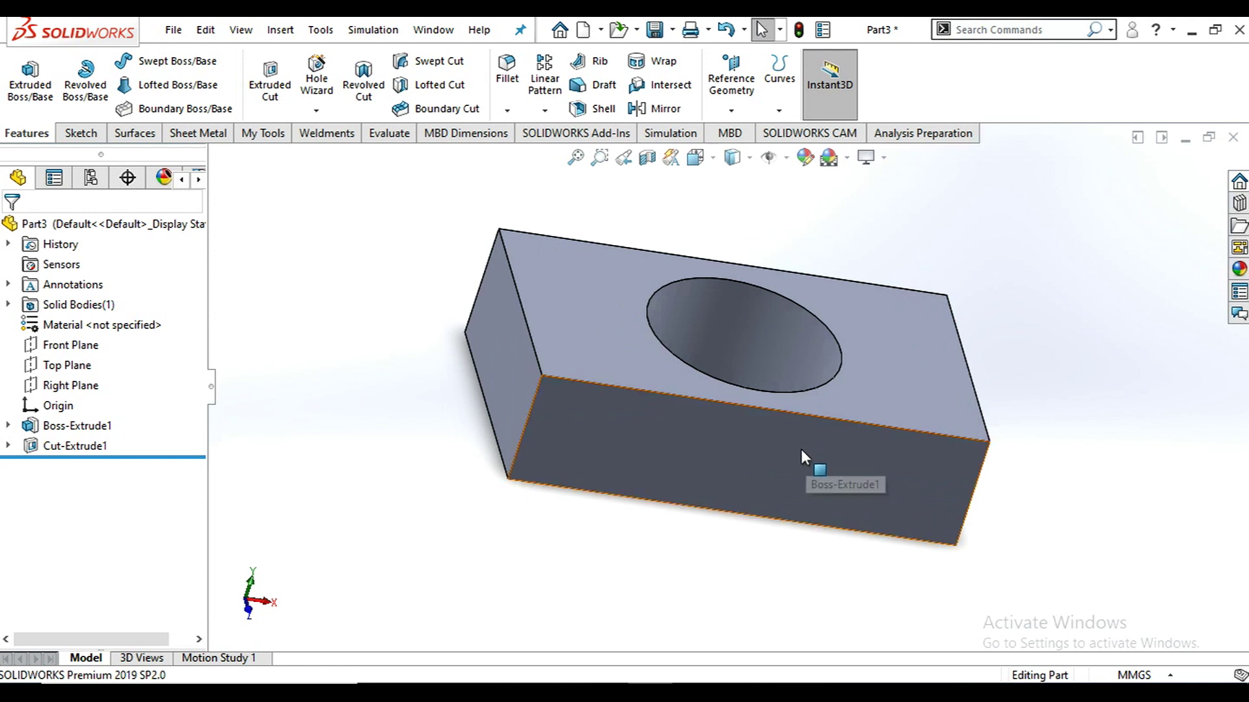
Start a sketch on the block's long front face and draw a center rectangle from the origin, spanning about half the face's length.
click(777, 463)
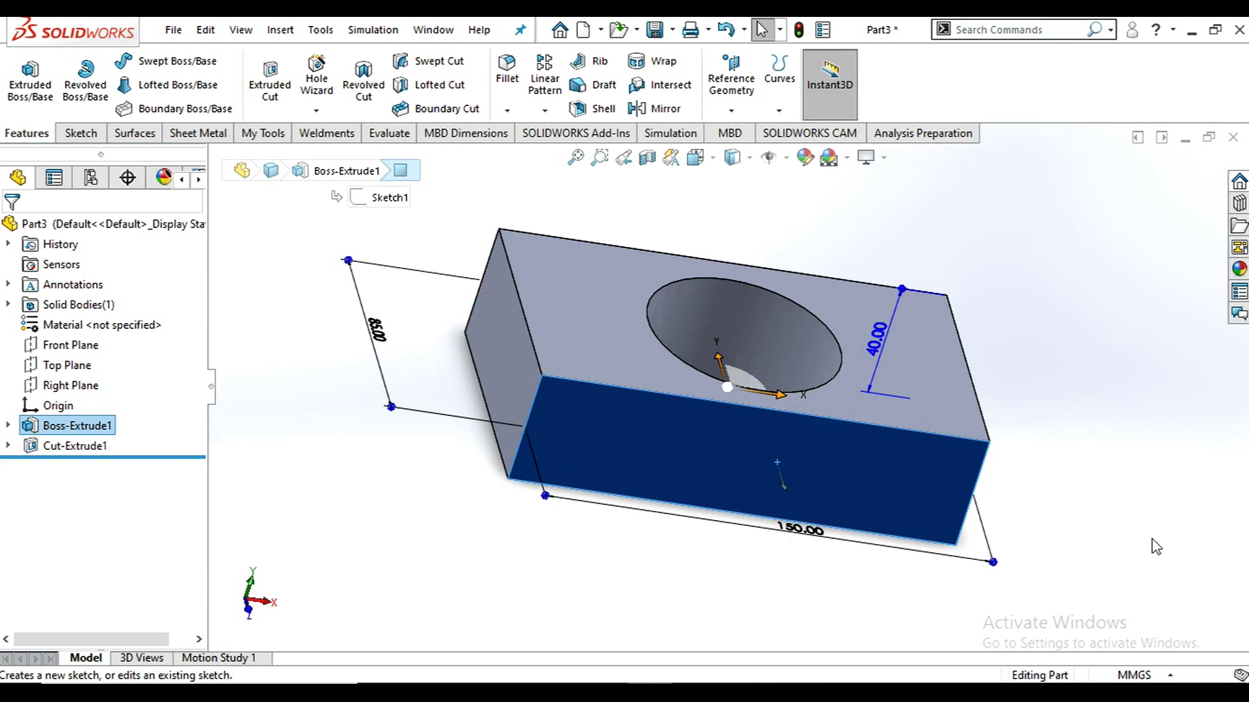
click(869, 474)
click(868, 474)
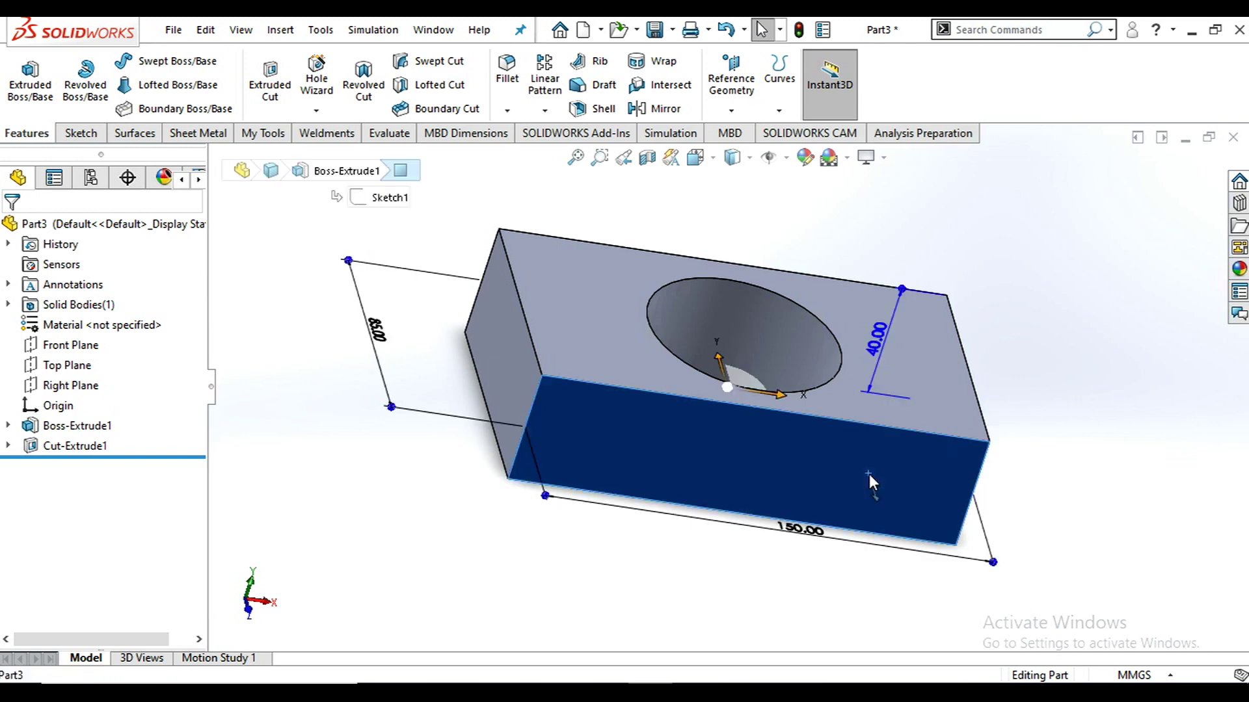
click(950, 422)
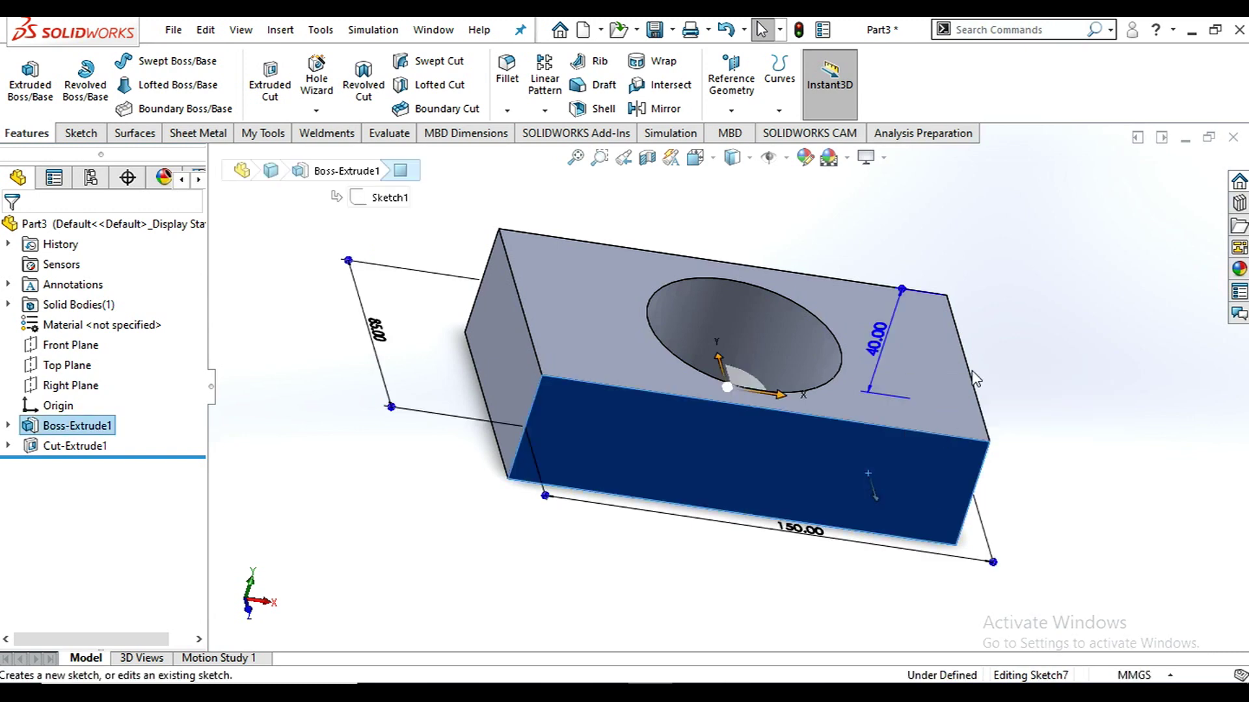
click(714, 161)
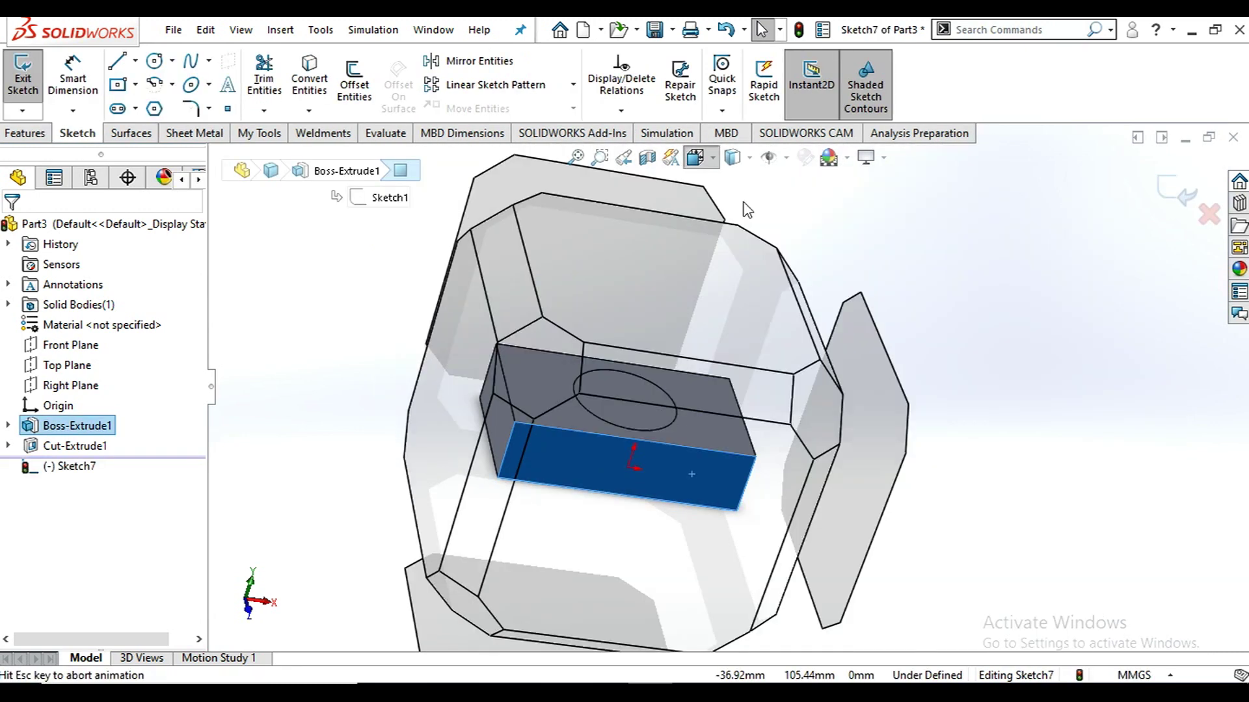
key(ctrl+8)
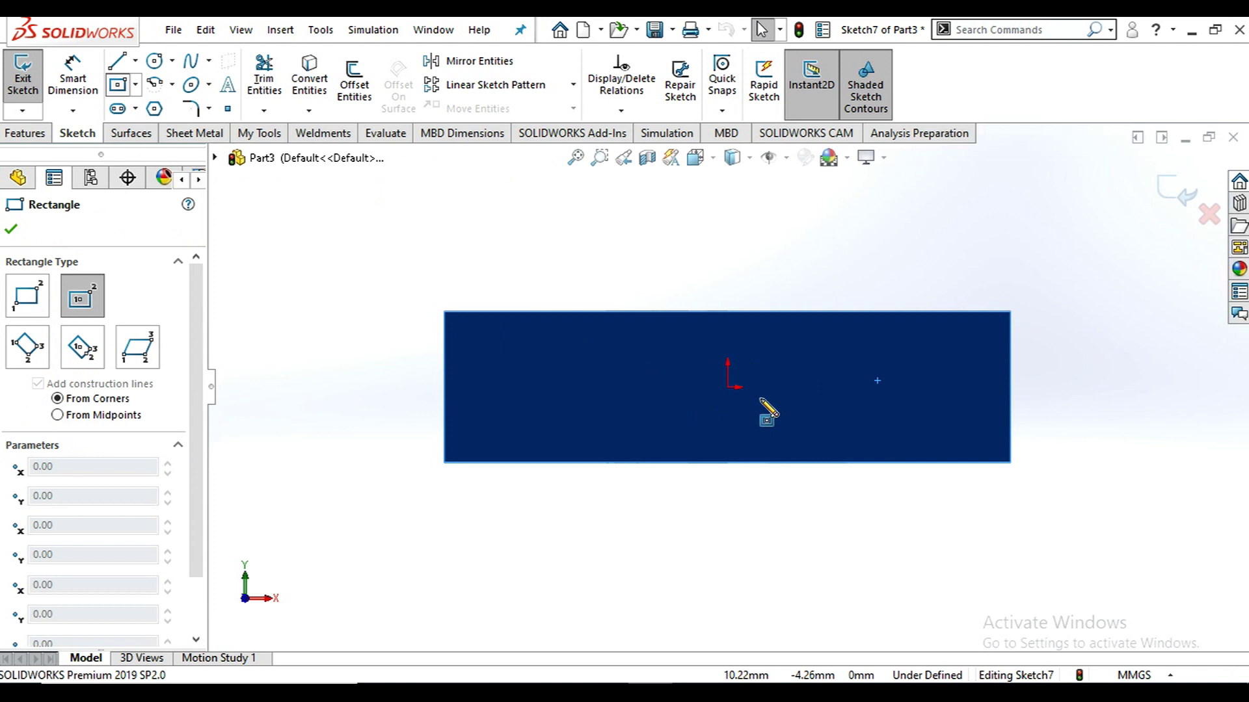
click(727, 387)
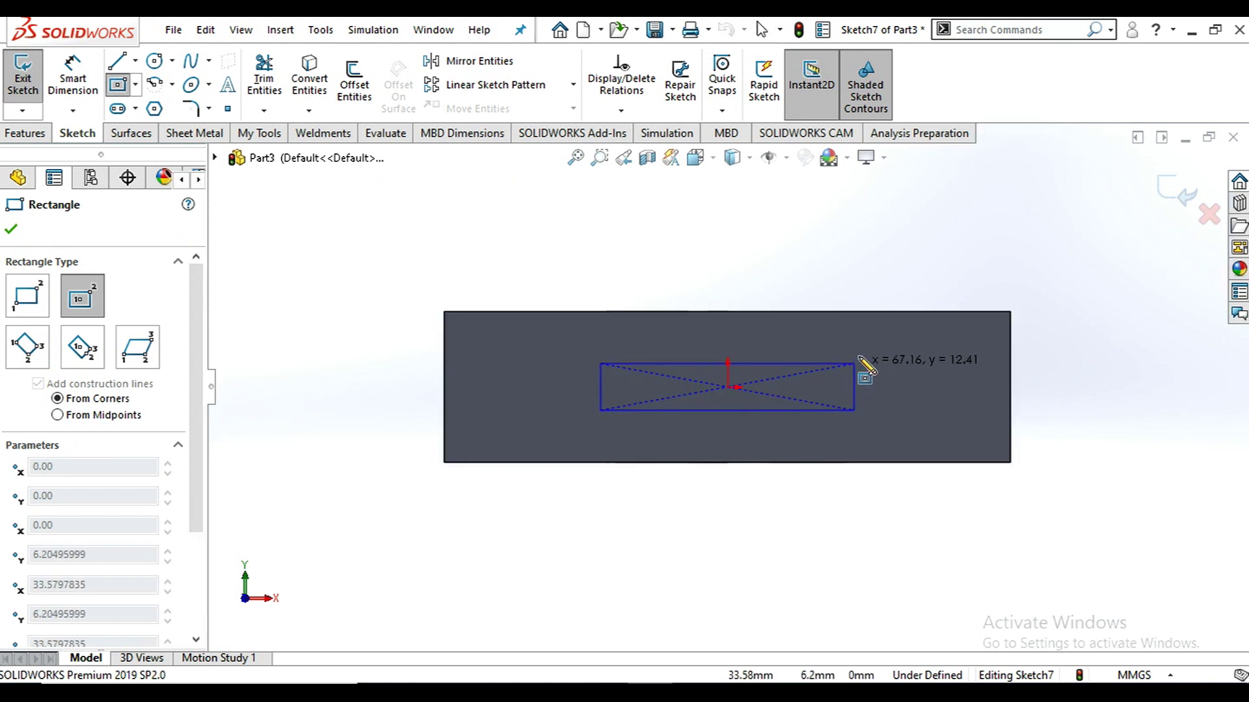
click(869, 343)
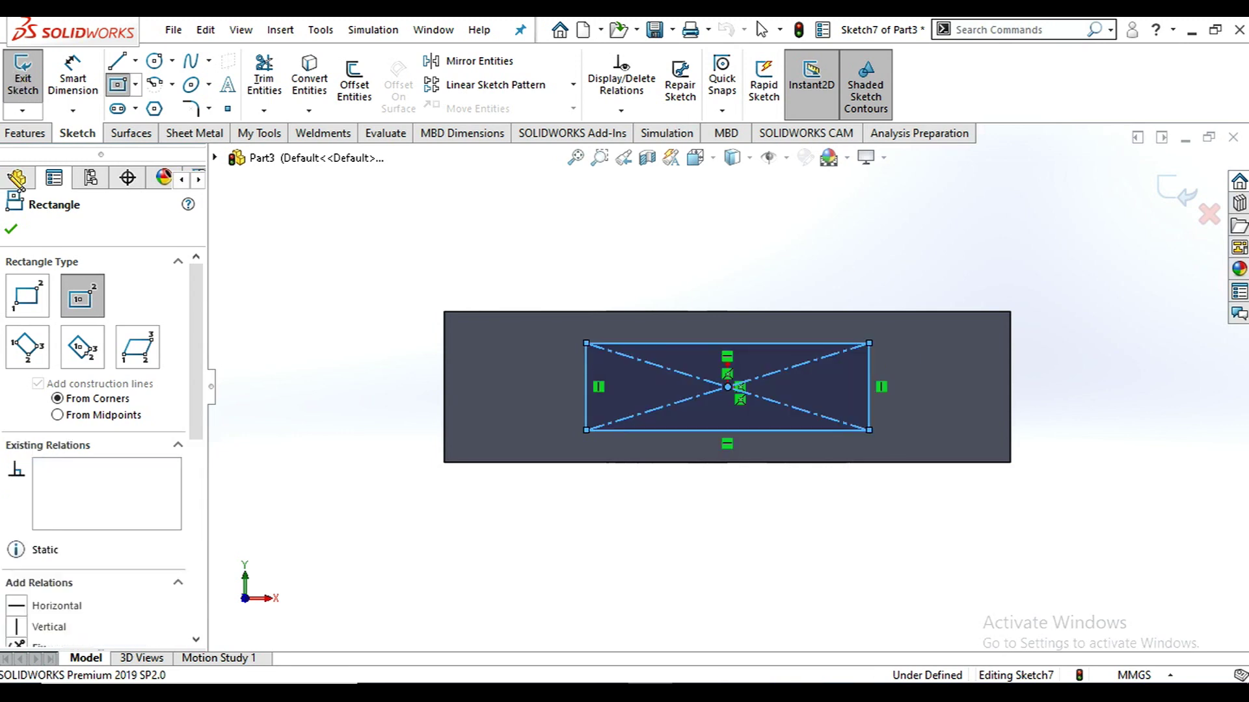
key(Escape)
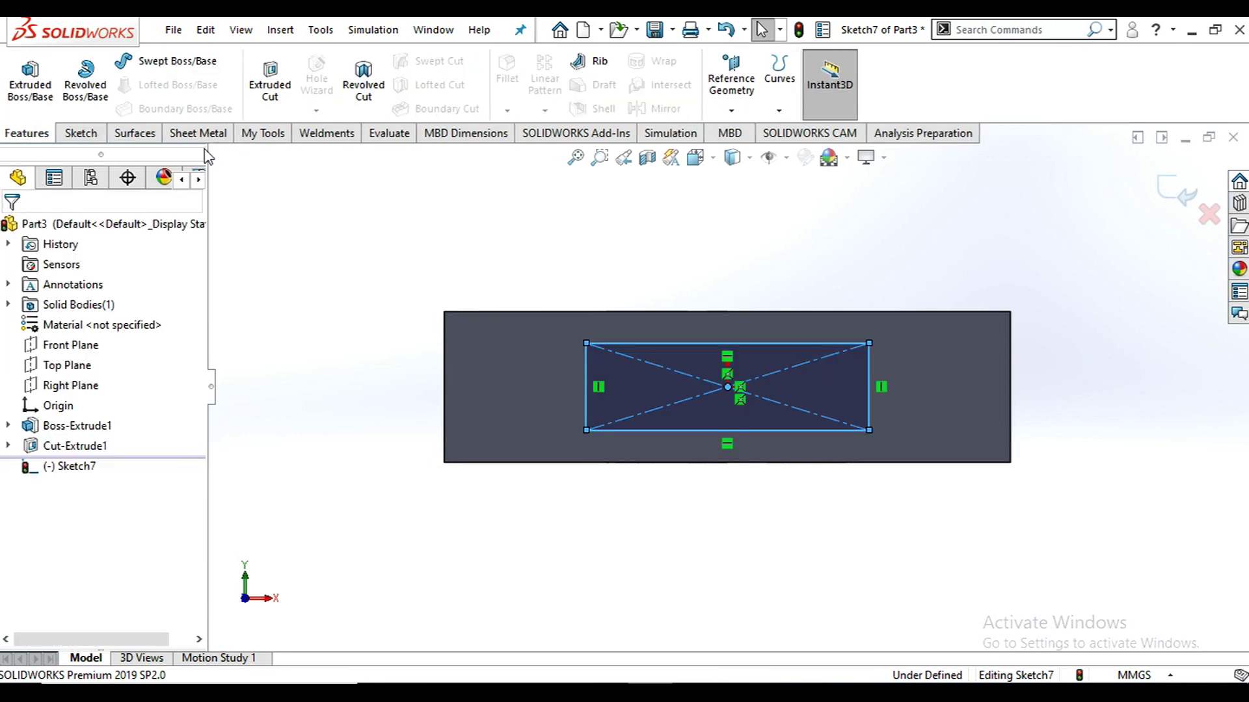
Start an Extruded Cut from the front-face rectangle and preview it with the Up To Next end condition.
mouse_move(634, 342)
middle_down()
mouse_move(591, 410)
mouse_move(604, 400)
middle_up()
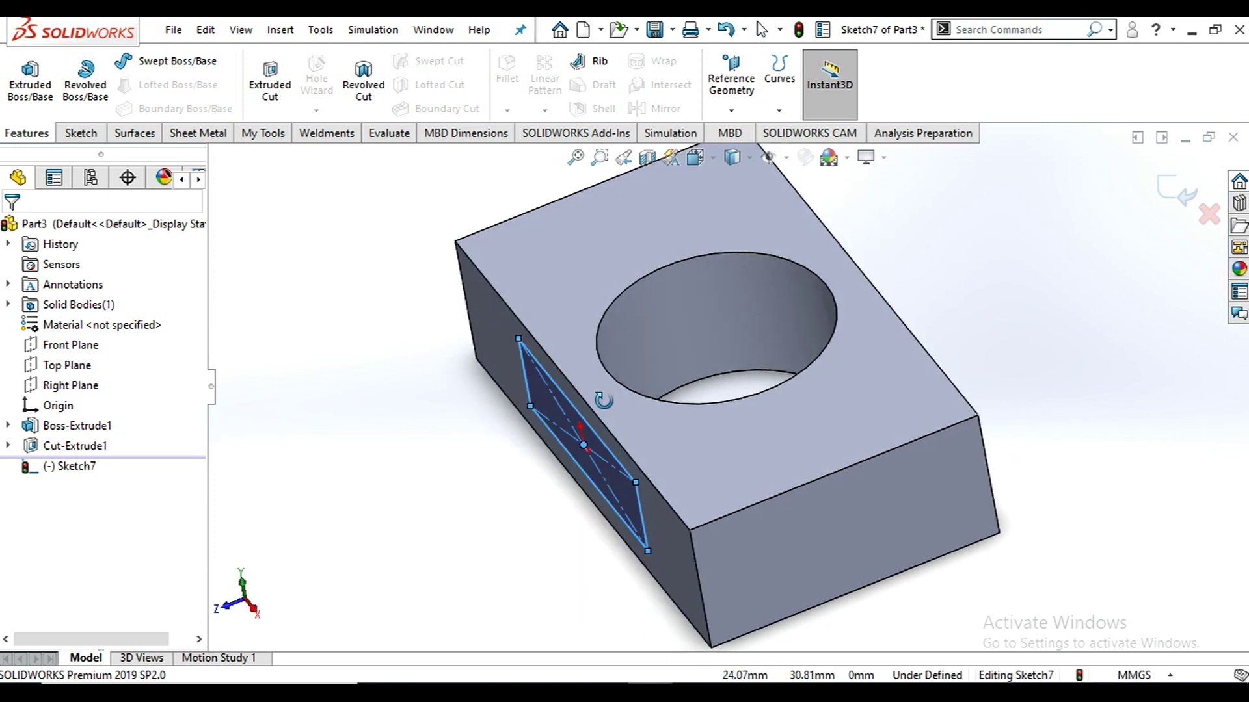
click(279, 98)
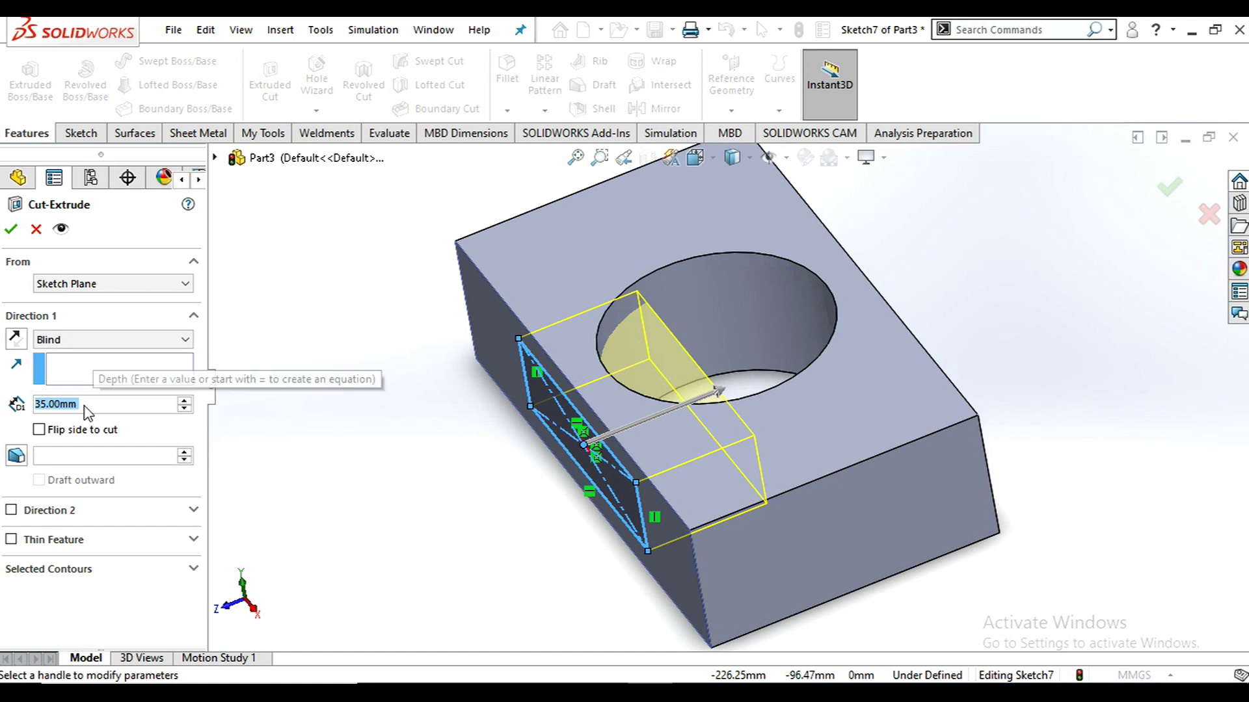
click(138, 345)
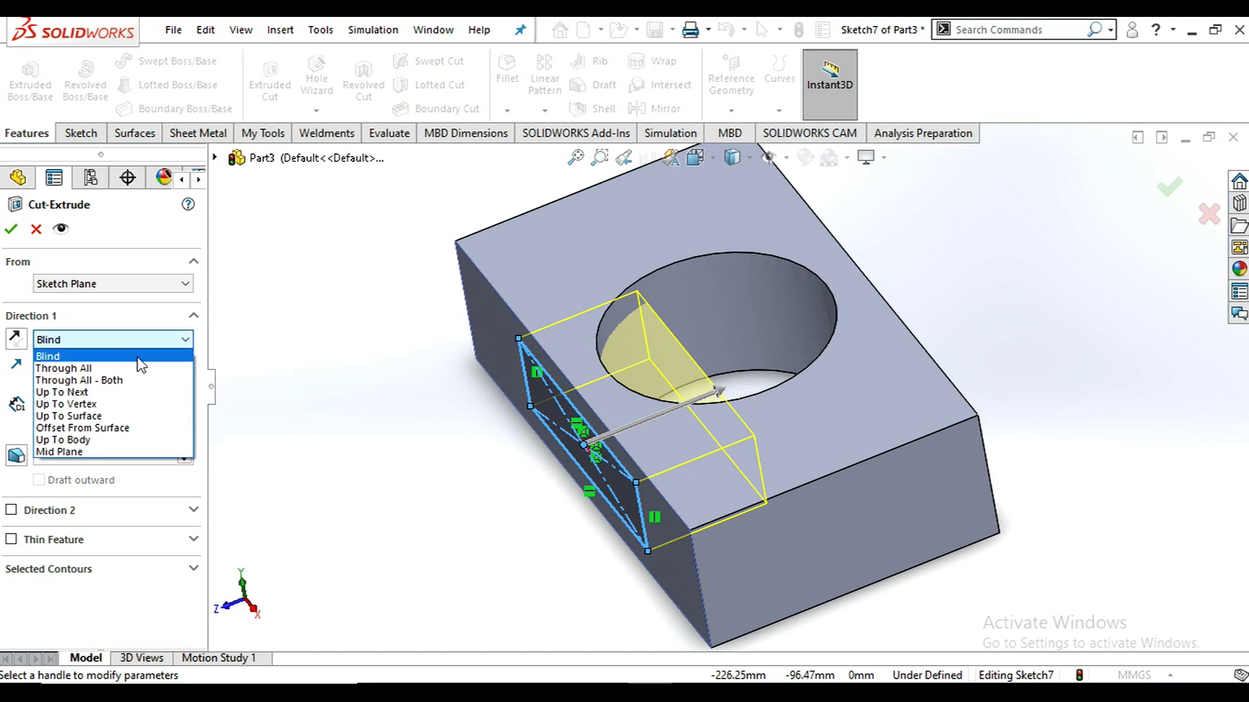
click(134, 392)
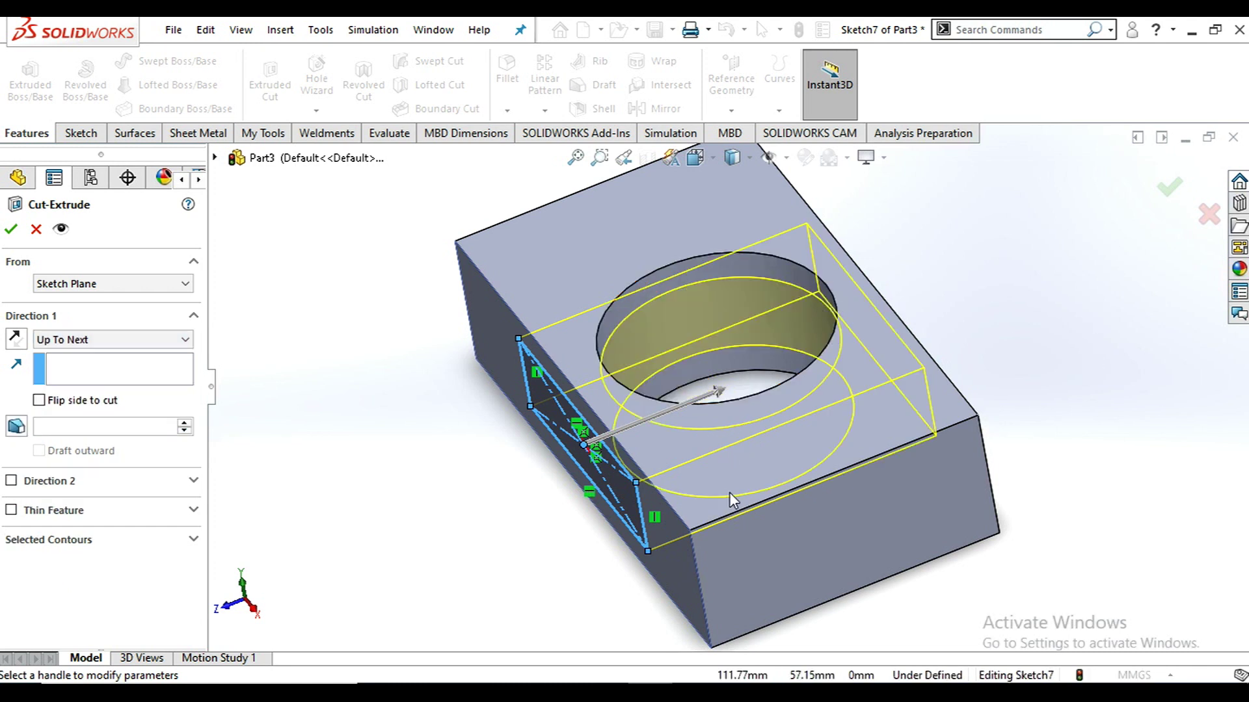
middle_drag(806, 413, 868, 448)
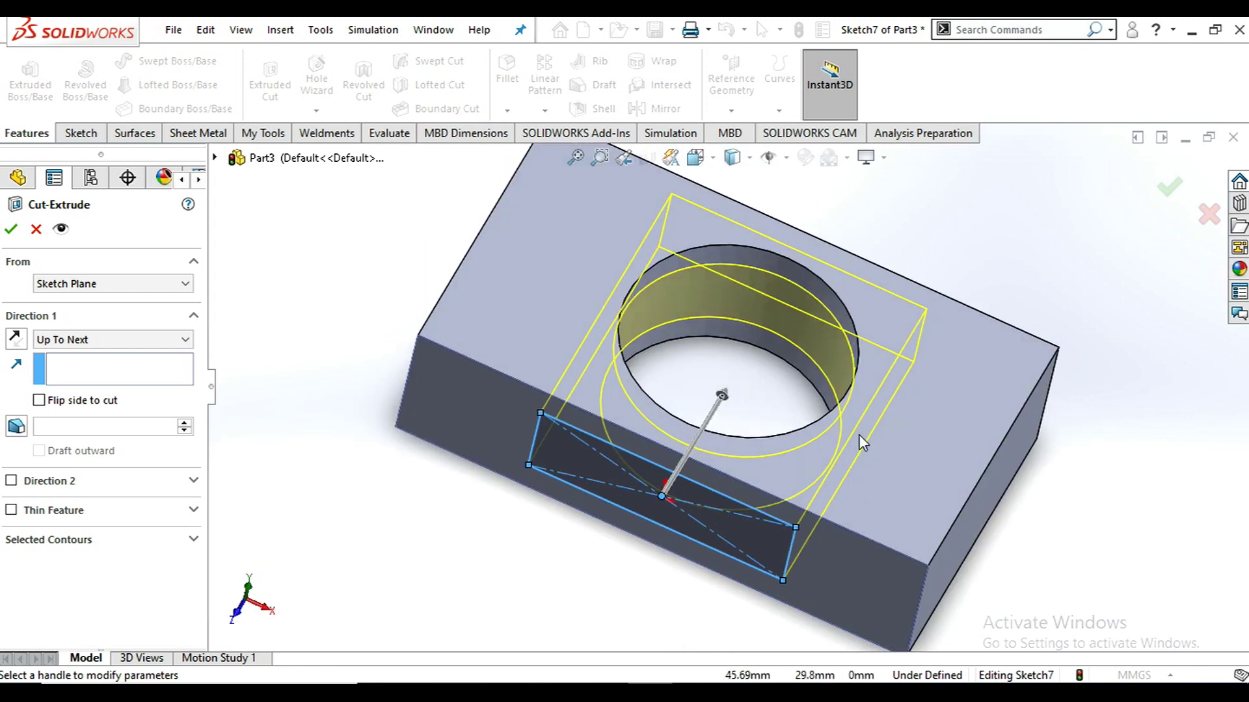
Change the rectangle's cut to the Blind end condition and complete it with a depth of 10 mm.
click(118, 340)
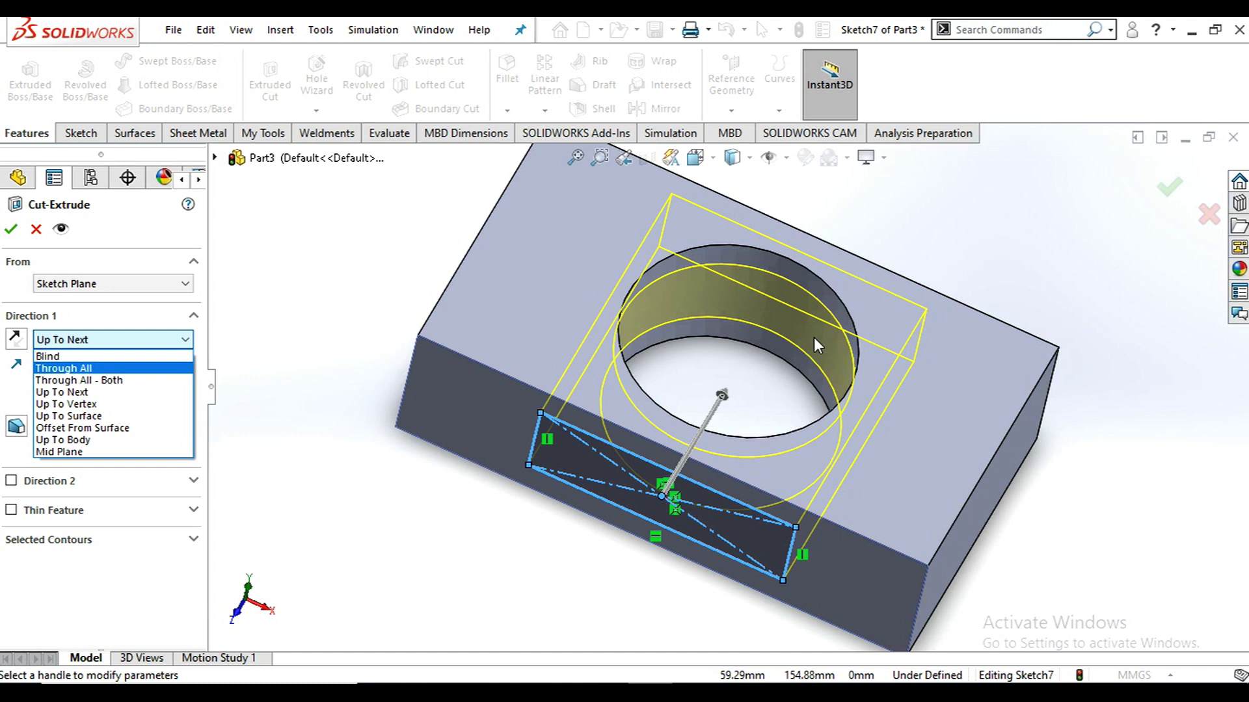
click(48, 356)
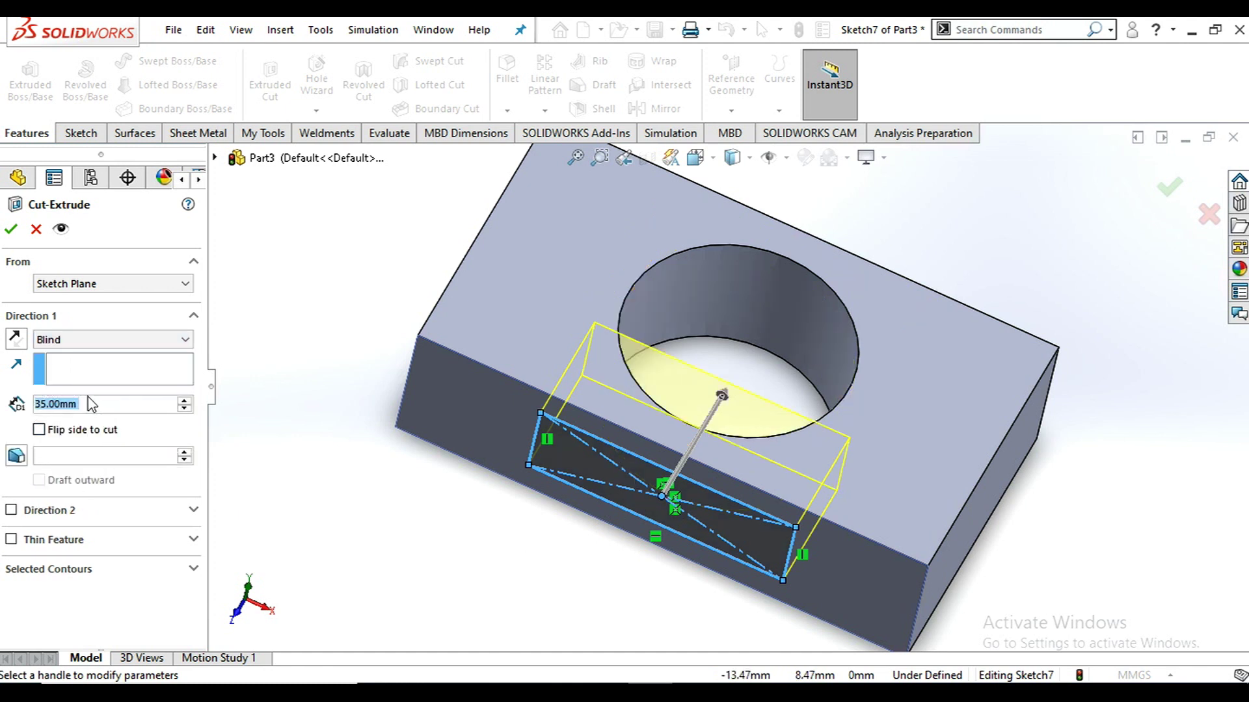
text(5)
key(Return)
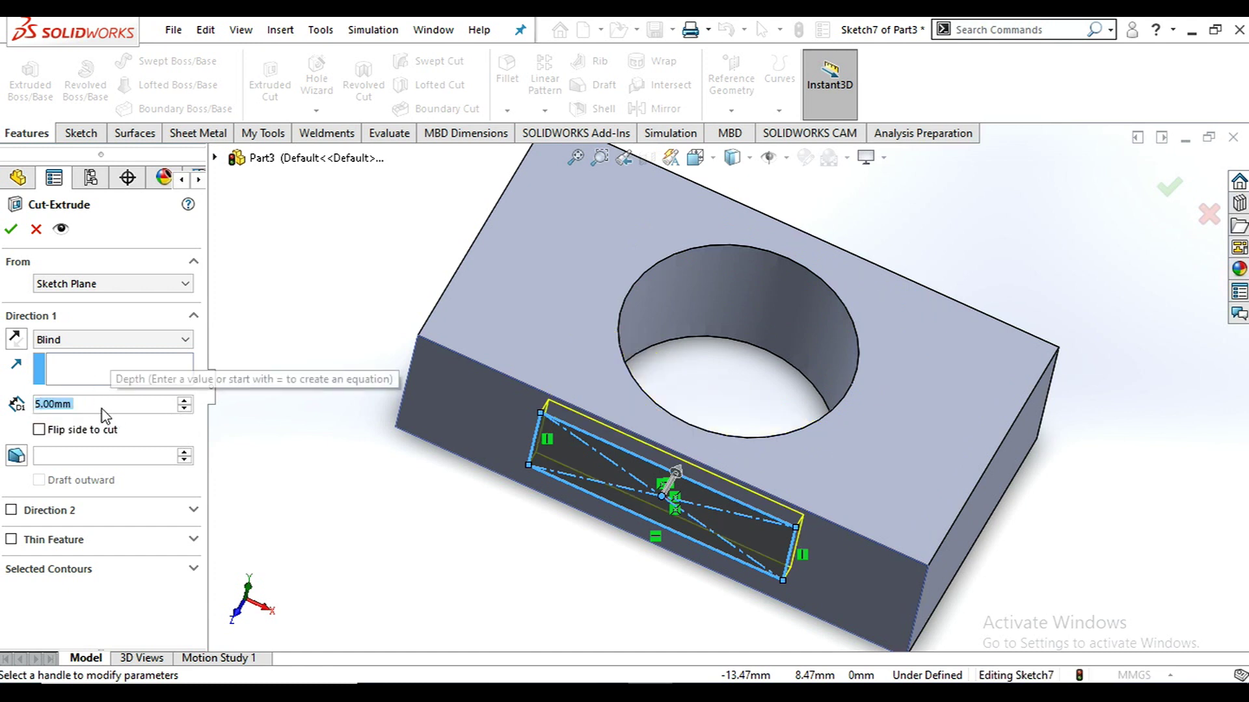
text(10)
key(Return)
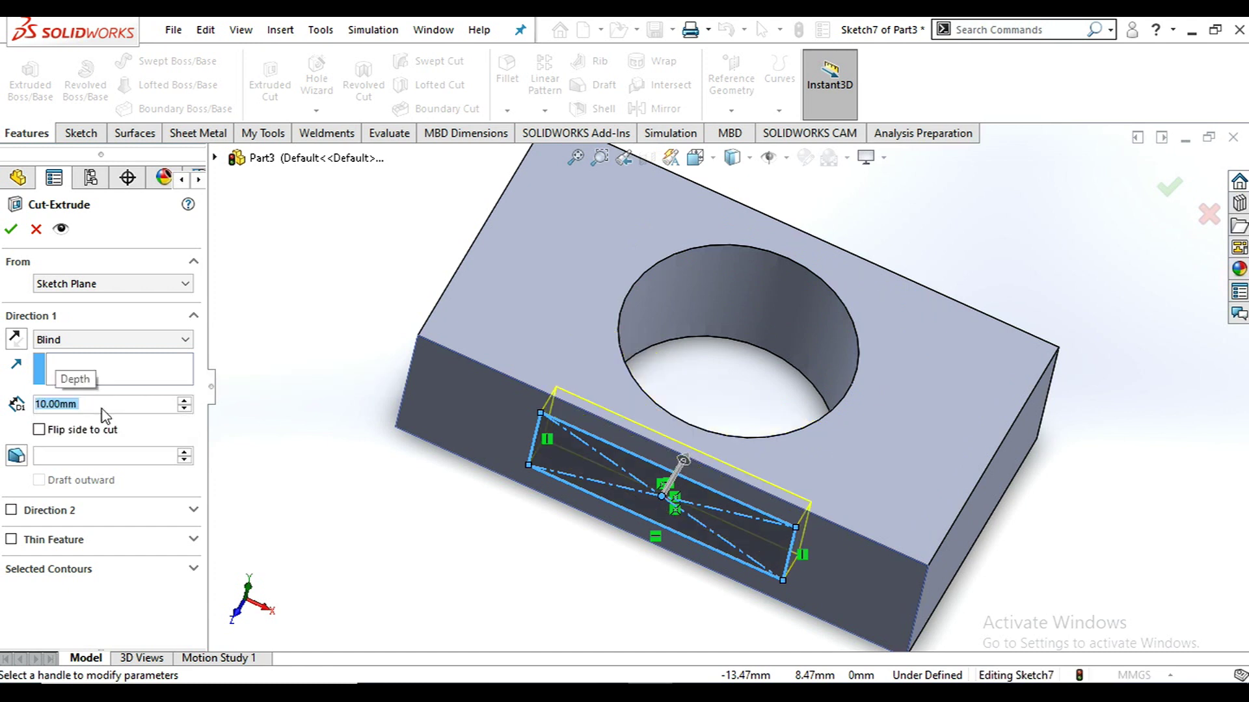
click(11, 229)
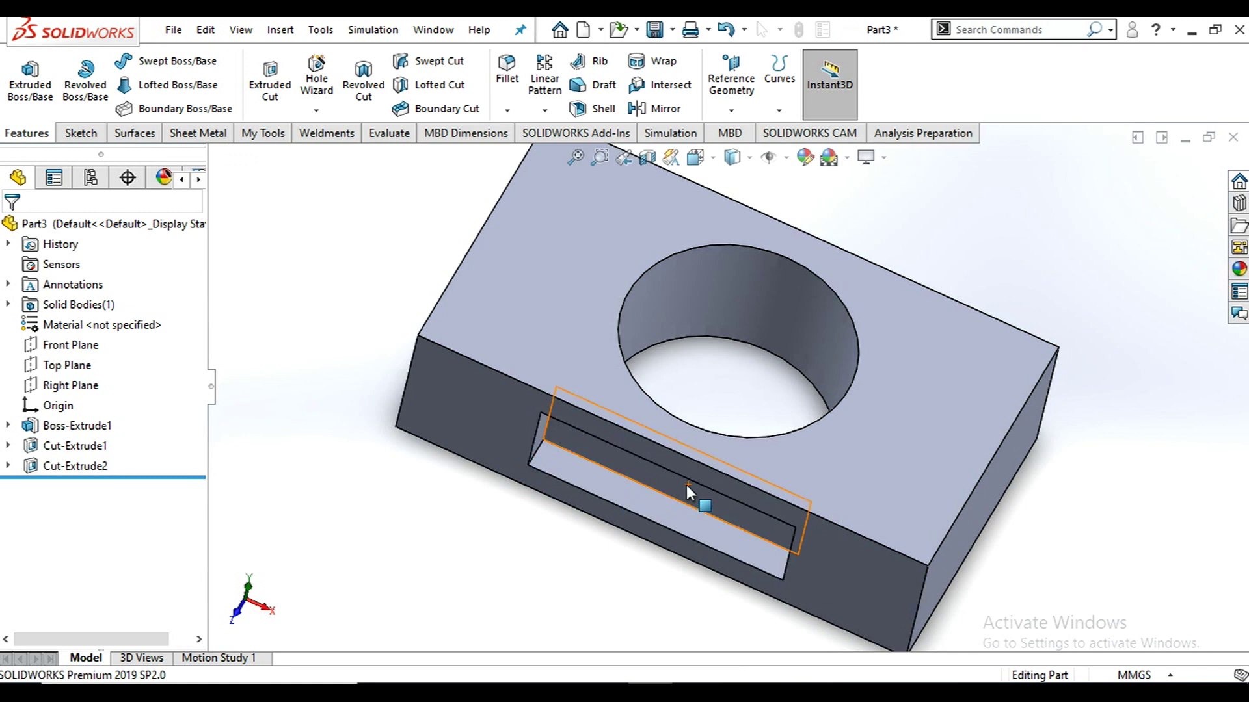
Start a sketch on the block's short end face and draw a circle of about 13.2 mm radius centered on the origin.
mouse_move(733, 416)
middle_down()
mouse_move(744, 390)
mouse_move(733, 440)
mouse_move(627, 326)
mouse_move(558, 357)
mouse_move(719, 430)
middle_up()
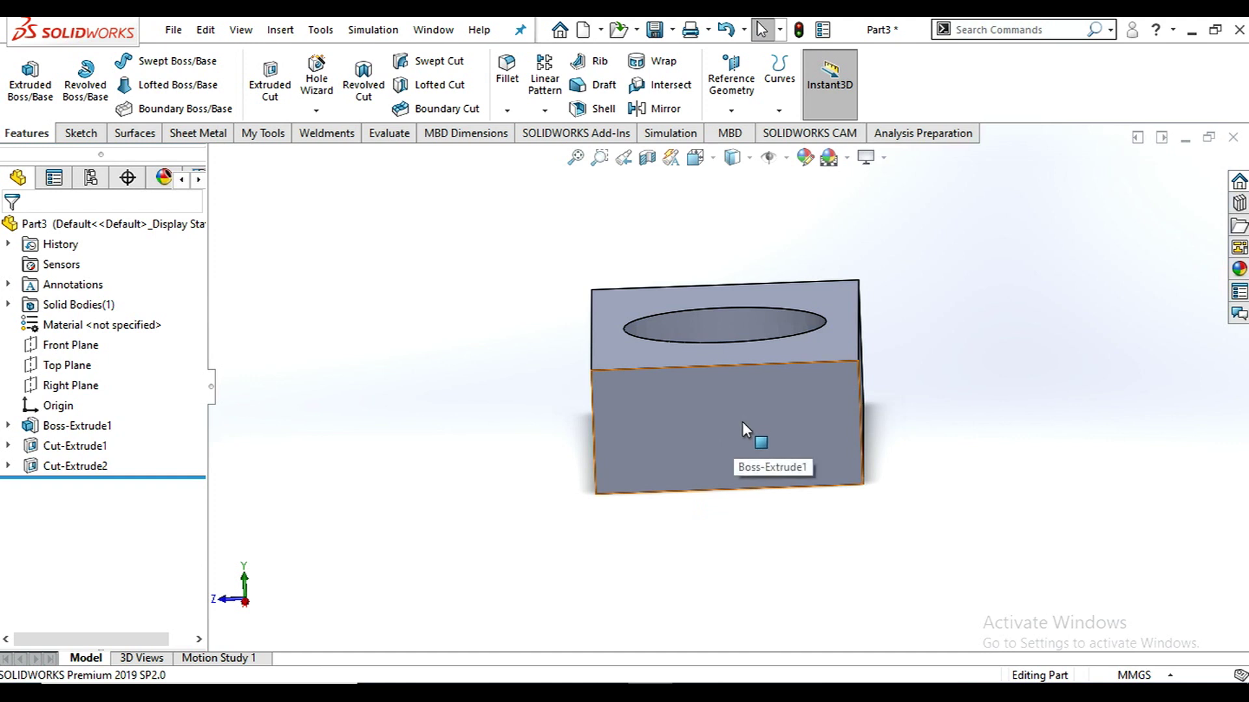
click(742, 421)
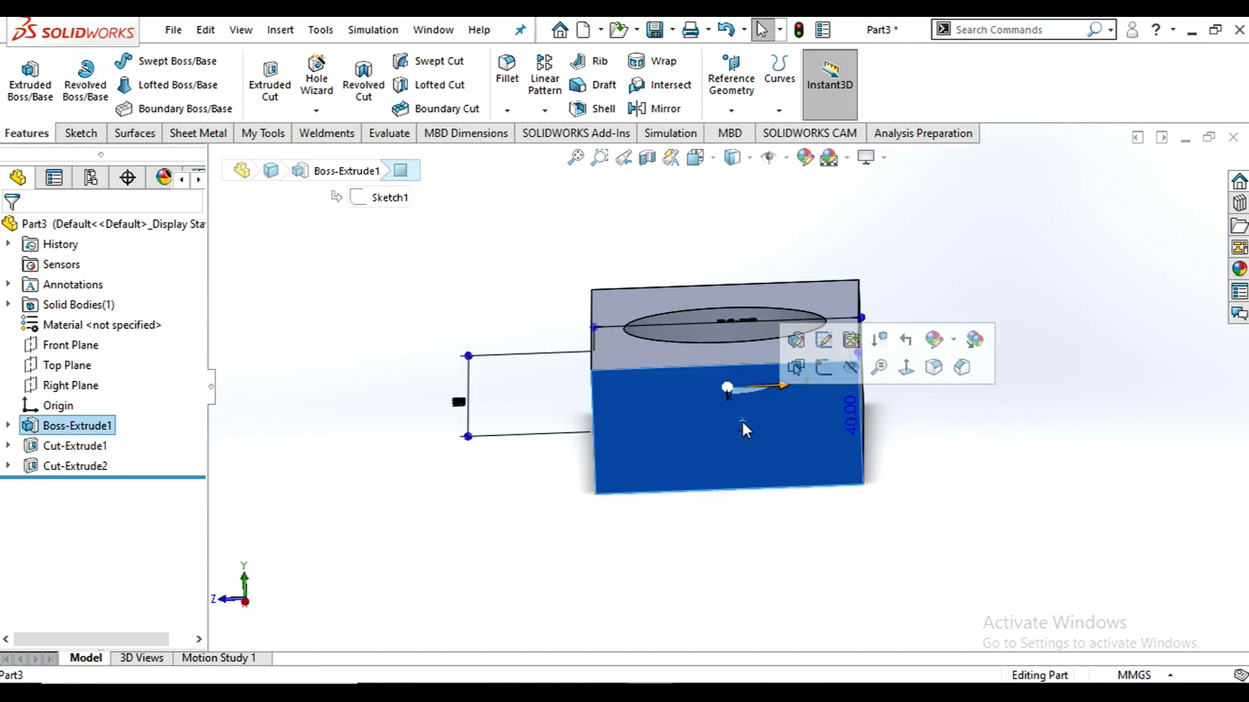
click(827, 370)
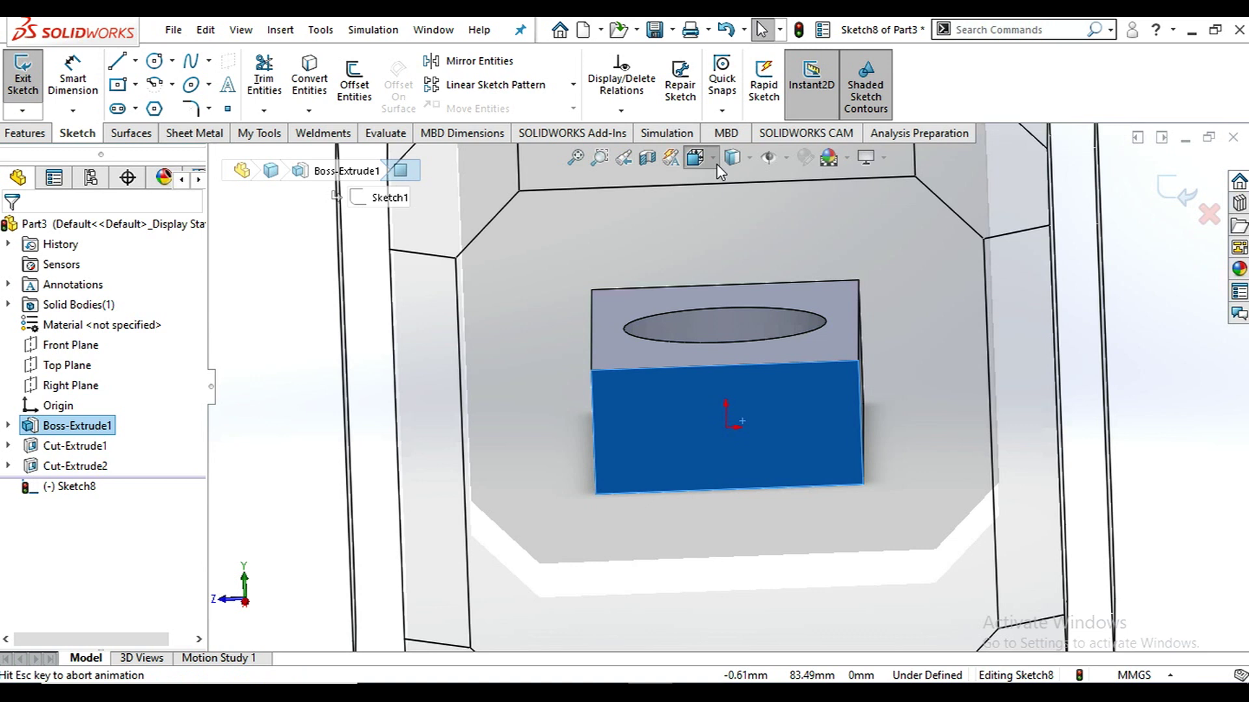
click(696, 157)
click(801, 264)
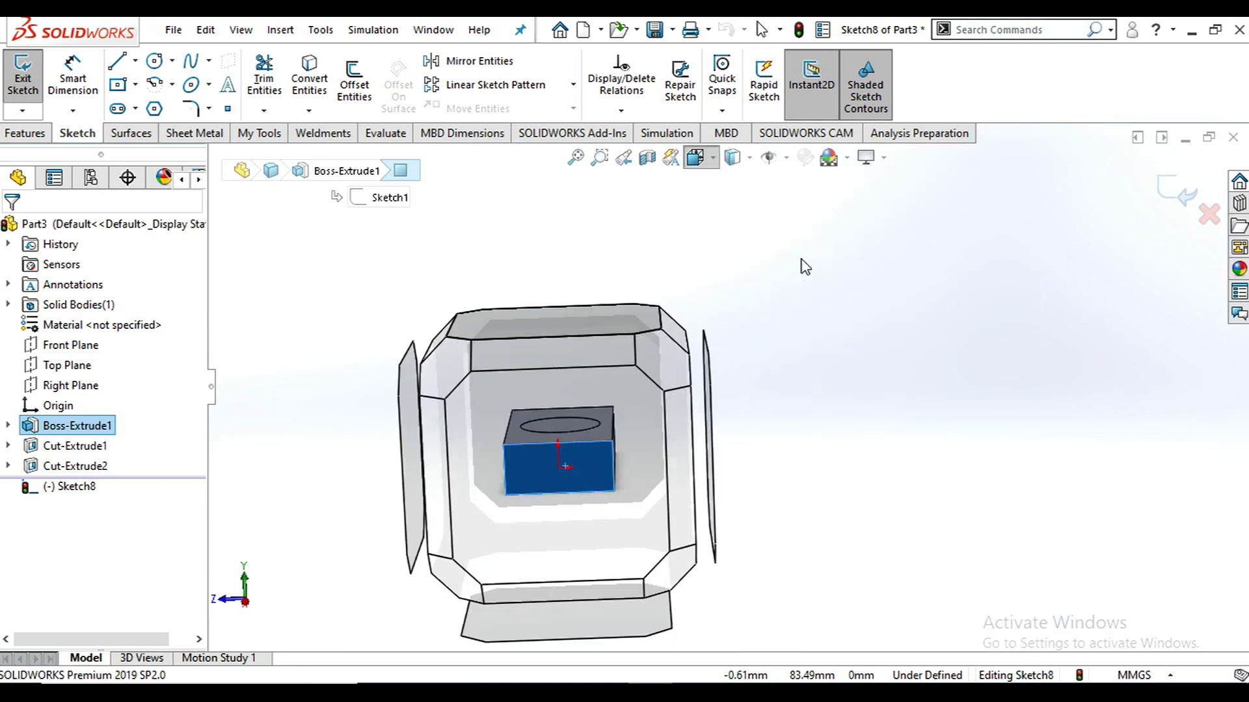
click(156, 62)
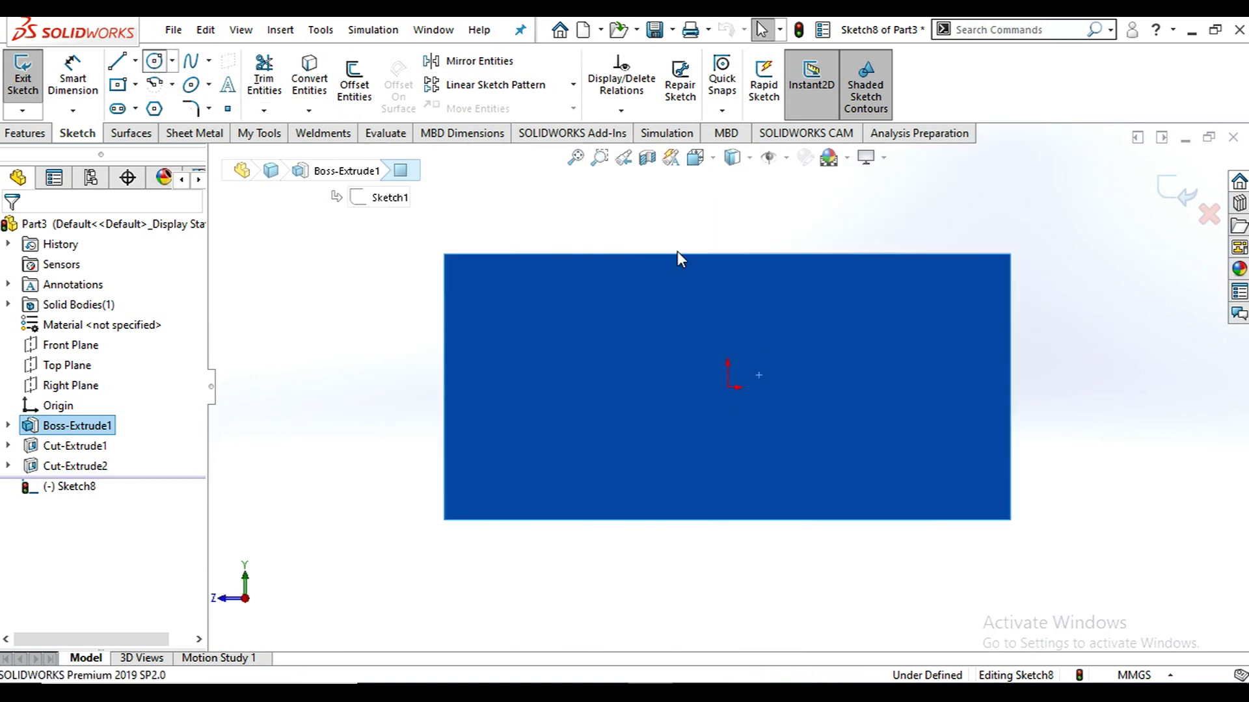
click(728, 387)
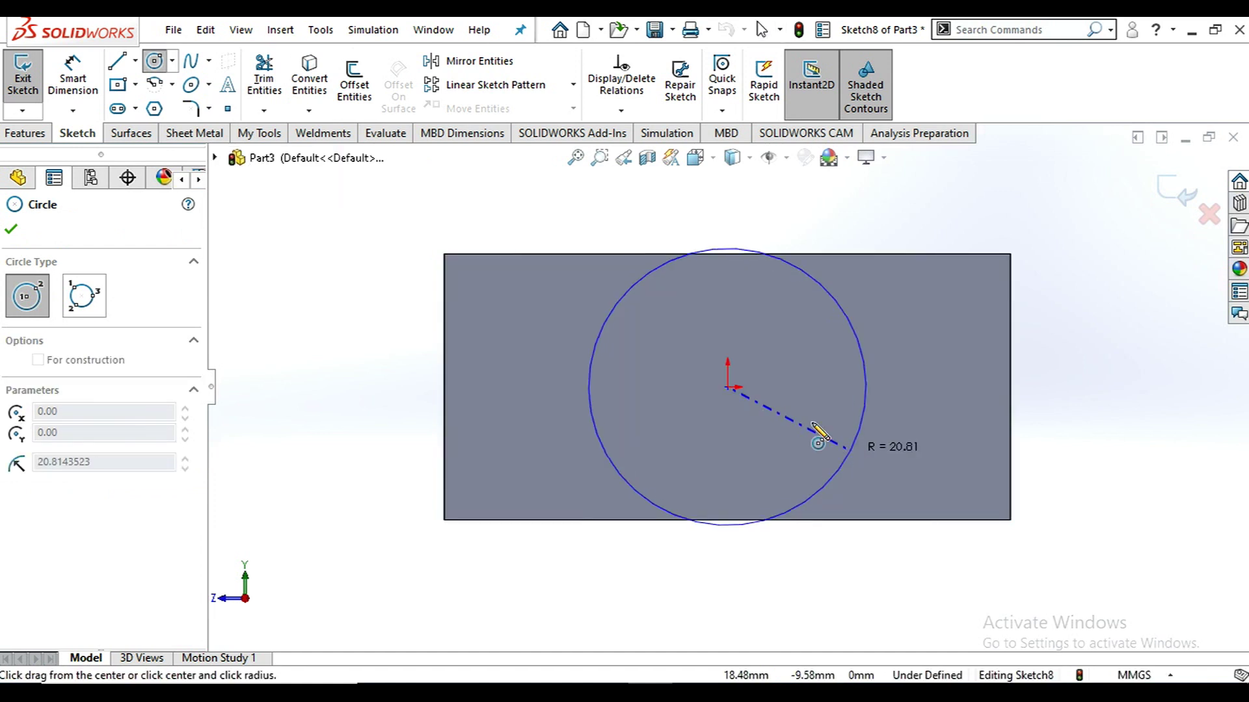
click(814, 420)
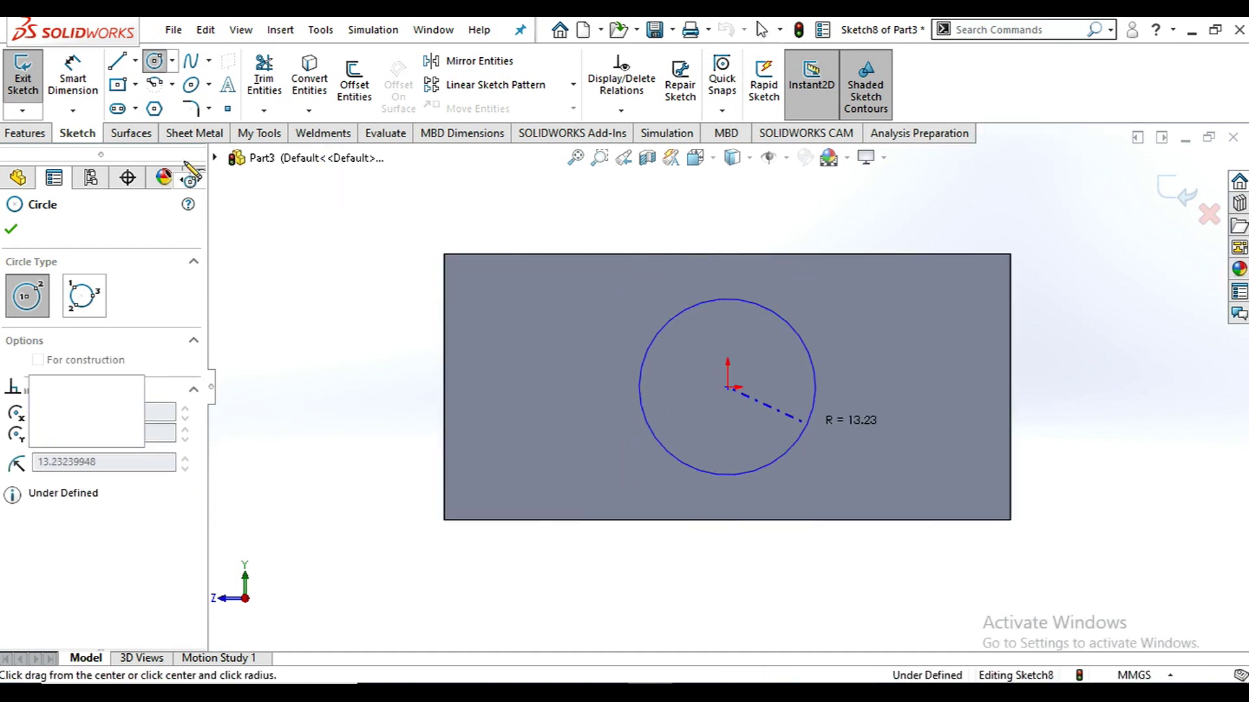
Start an Extruded Cut from the end-face circle with the Up To Vertex end condition, ending at the rectangular pocket's inner vertical edge.
click(33, 135)
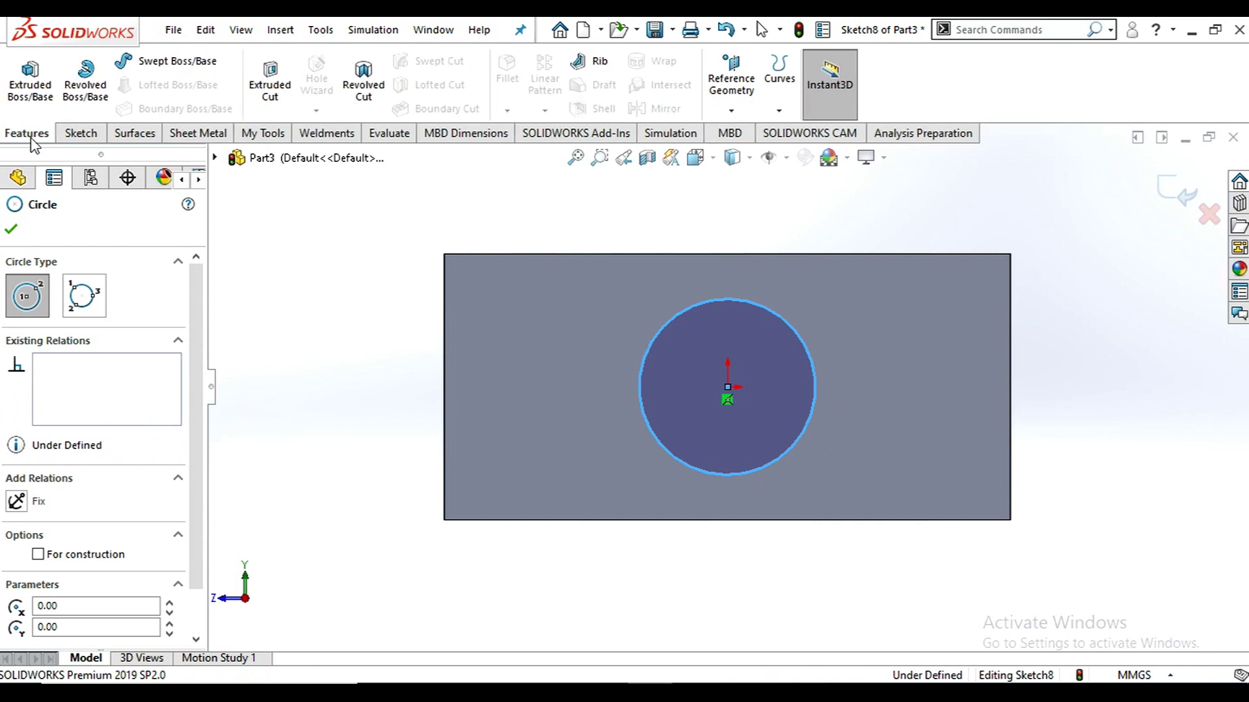
click(270, 90)
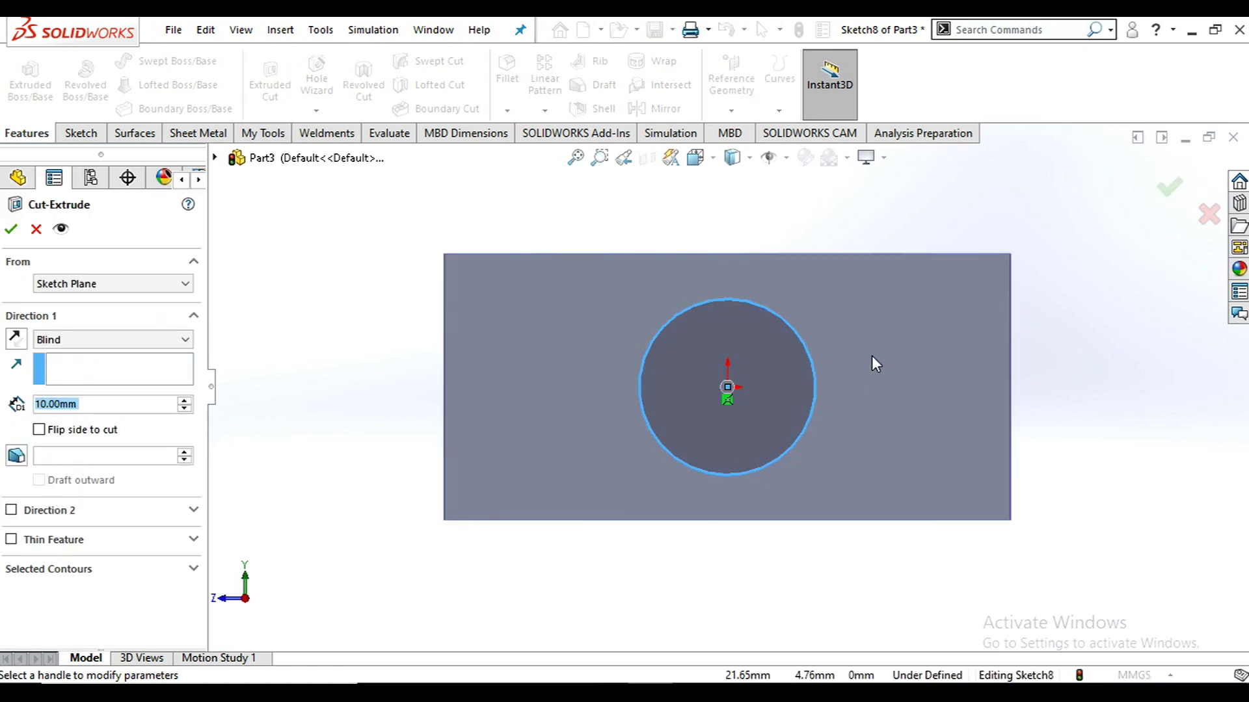
middle_drag(850, 400, 892, 431)
click(80, 338)
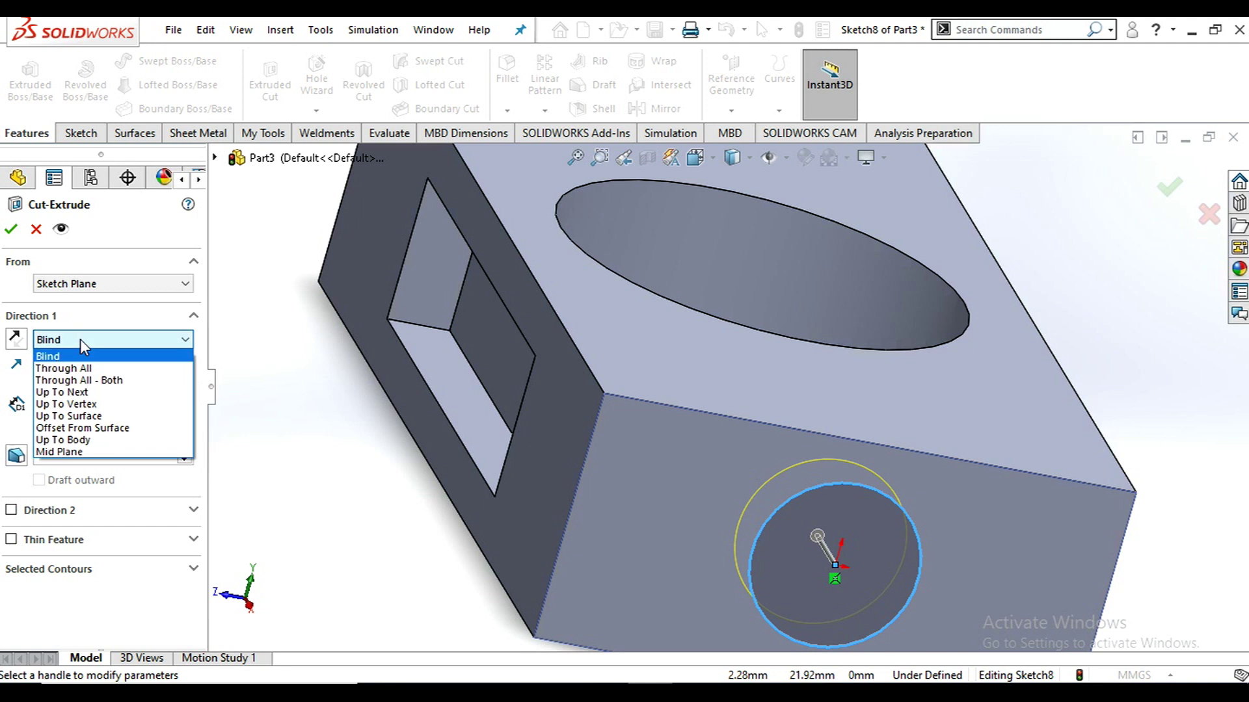
click(97, 404)
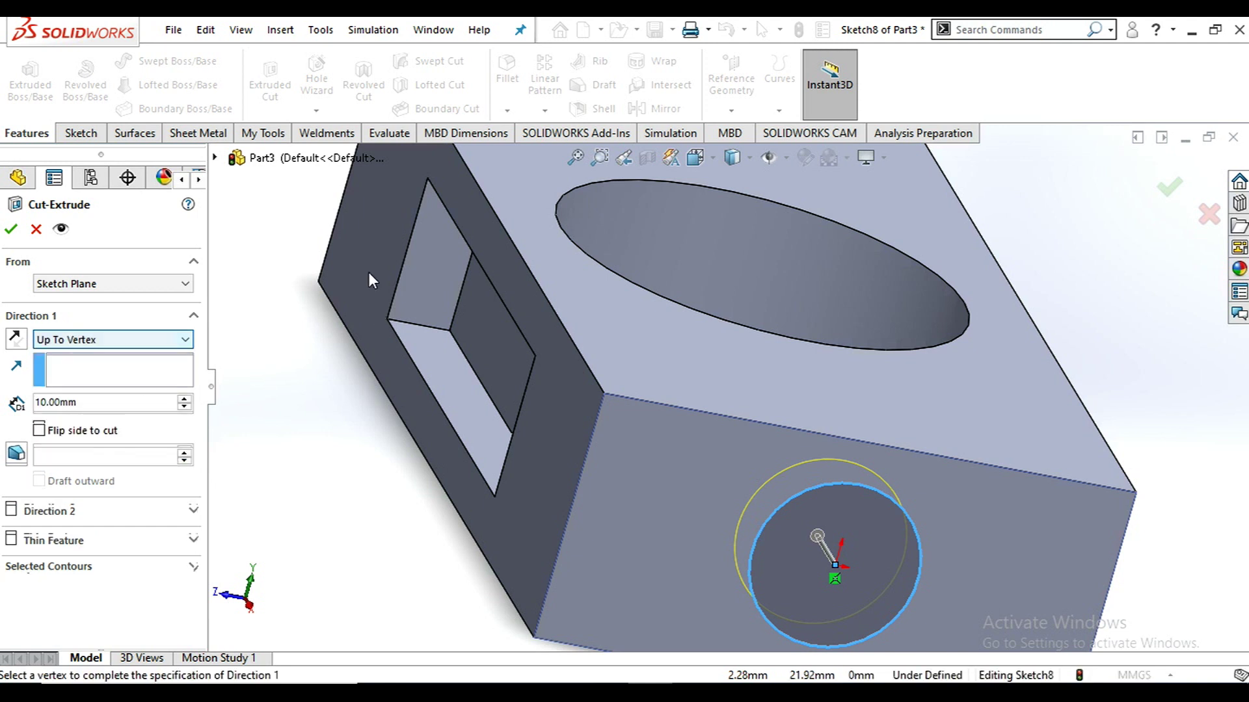
click(465, 286)
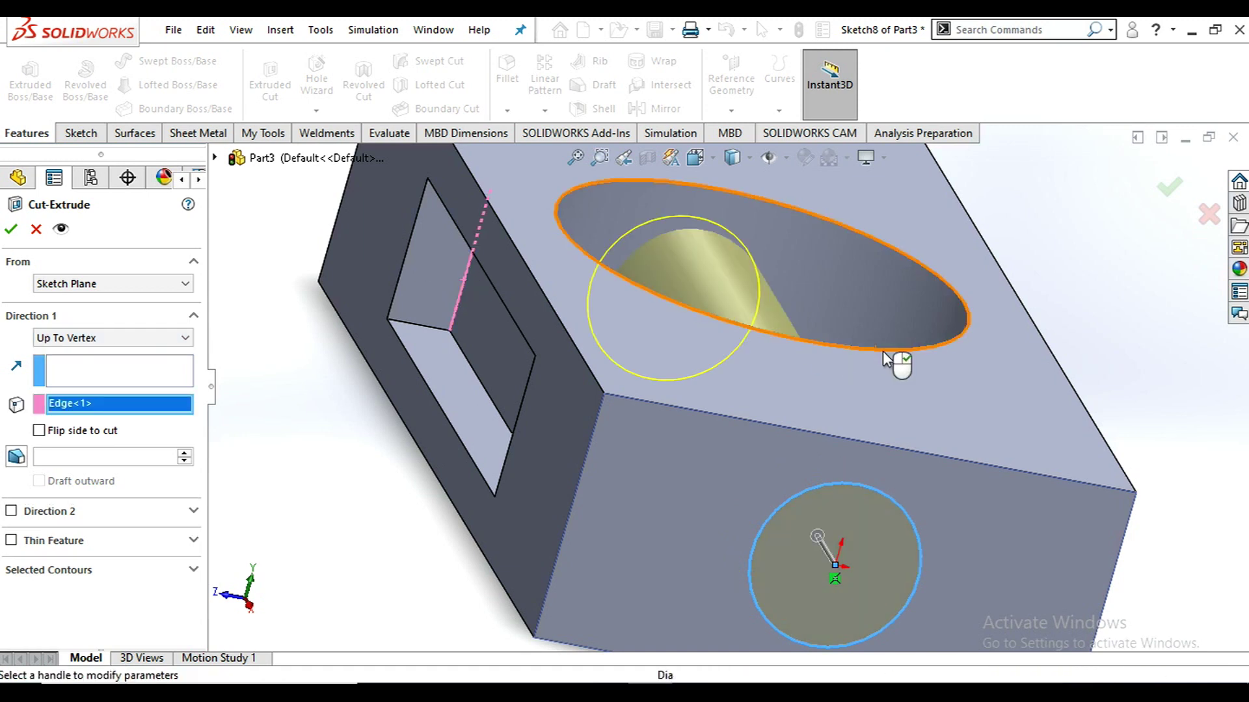
Examine from several angles how far the circular cut's preview reaches inside the block's large through hole.
middle_drag(920, 382, 889, 424)
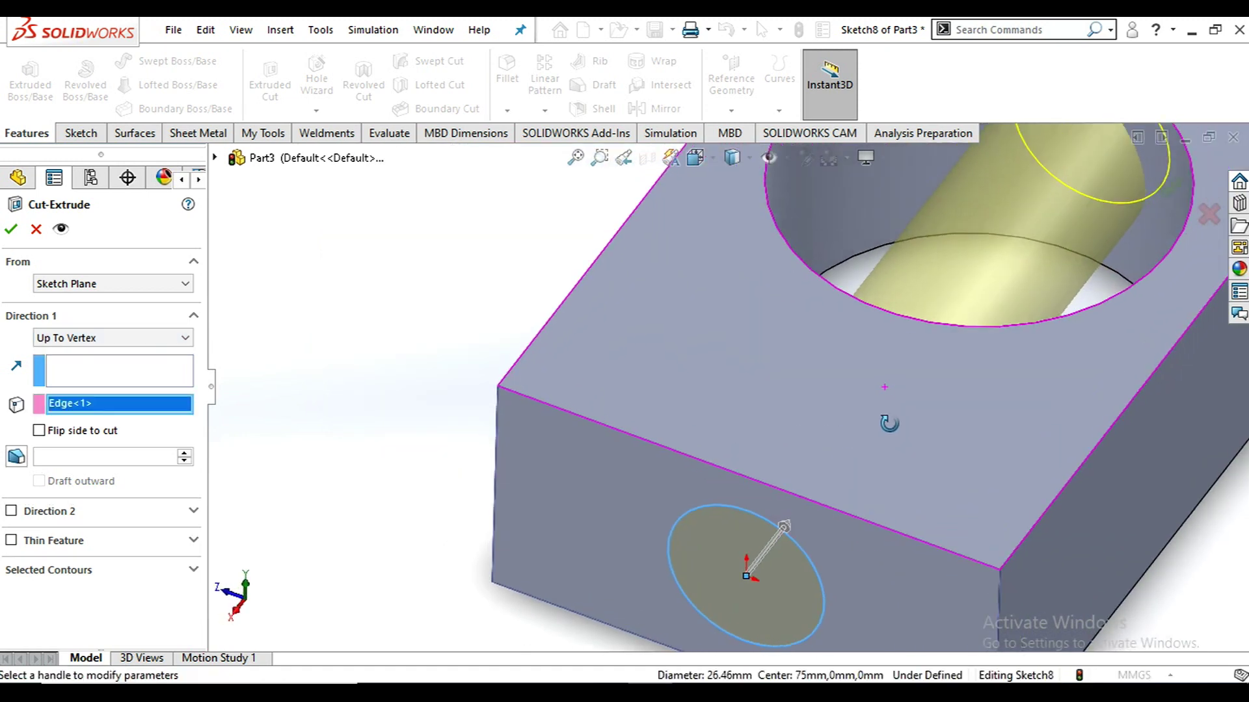
scroll(897, 425, up, 4)
scroll(900, 321, down, 2)
middle_drag(898, 324, 724, 480)
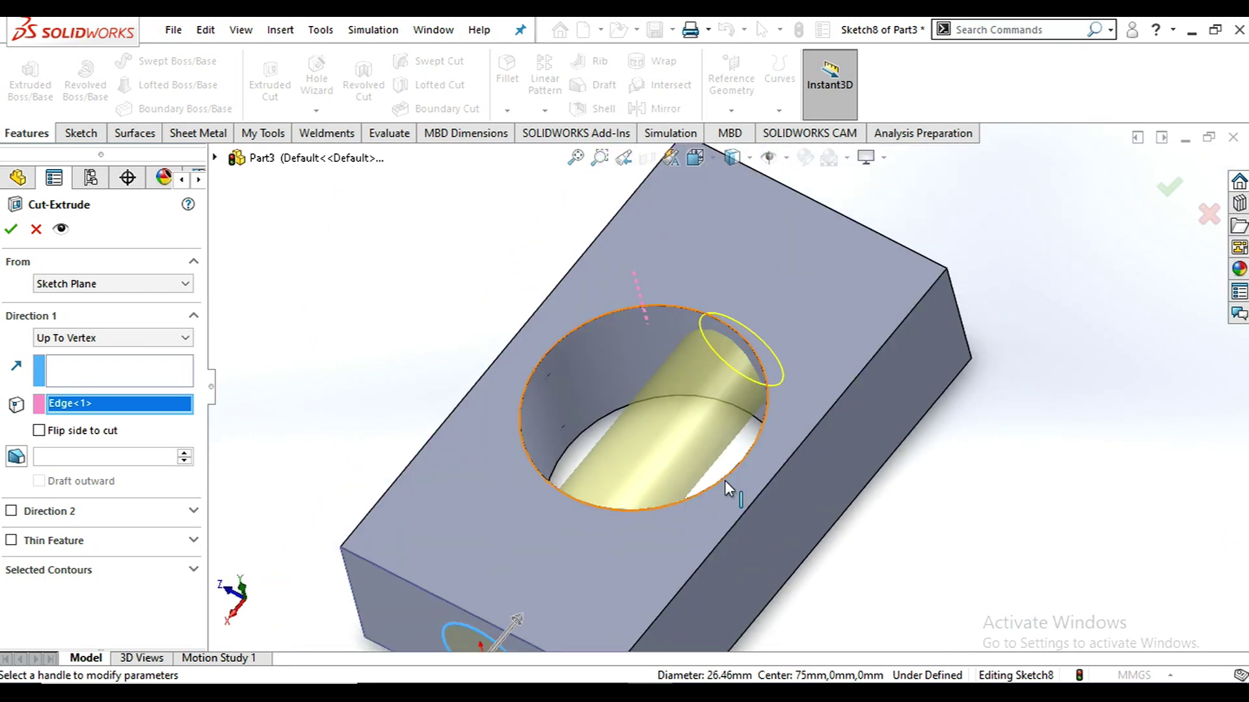
scroll(725, 480, up, 1)
scroll(631, 576, up, 1)
scroll(630, 576, down, 1)
scroll(631, 576, up, 3)
scroll(694, 451, down, 3)
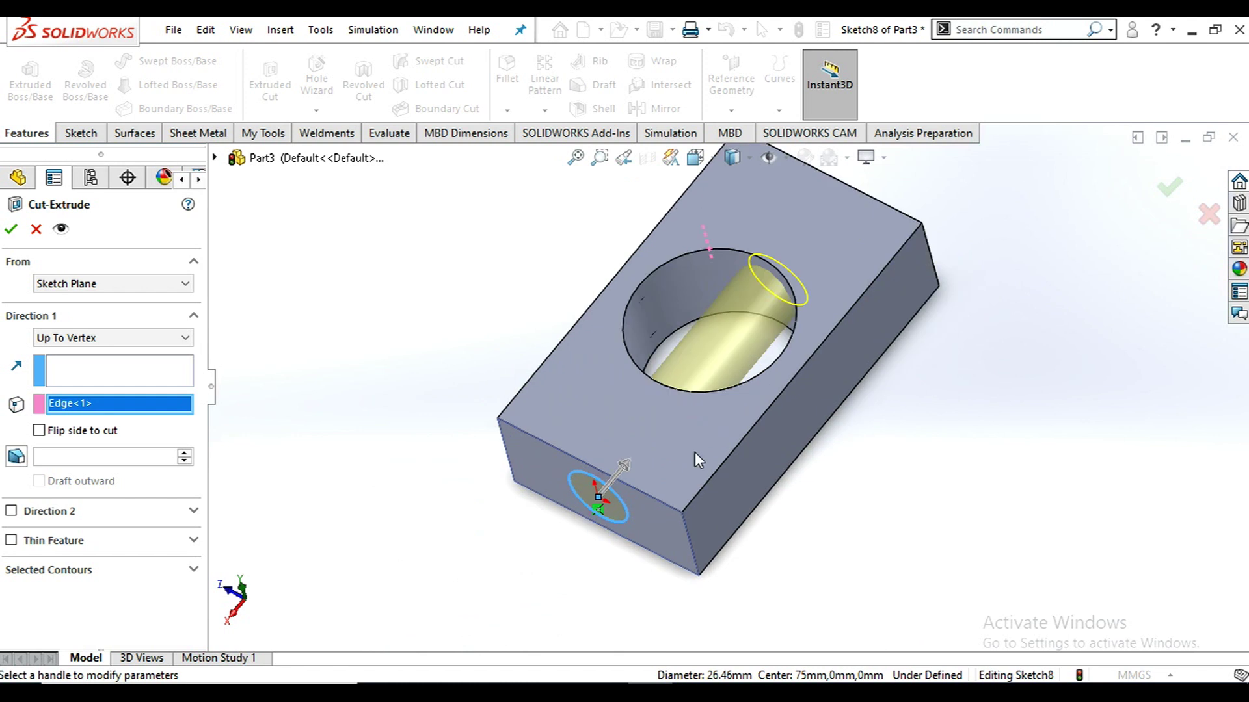
Add a 10 degree inward draft to the circular cut and complete the feature.
click(16, 457)
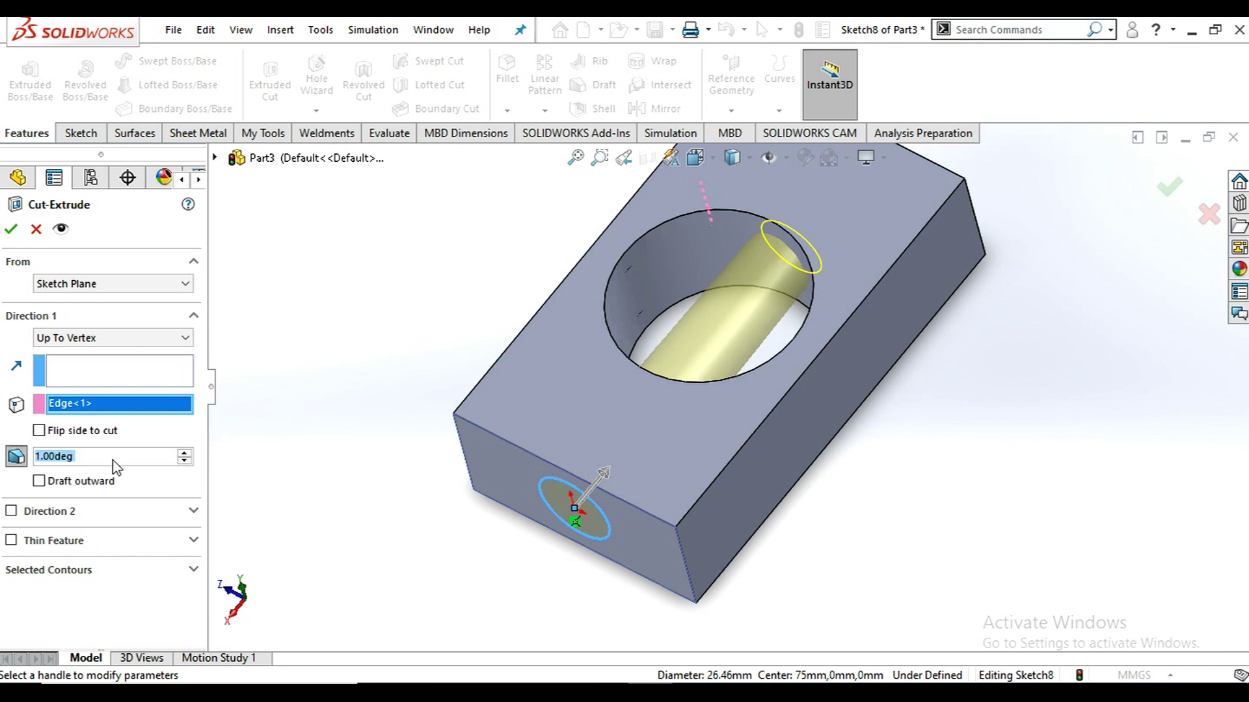
text(10)
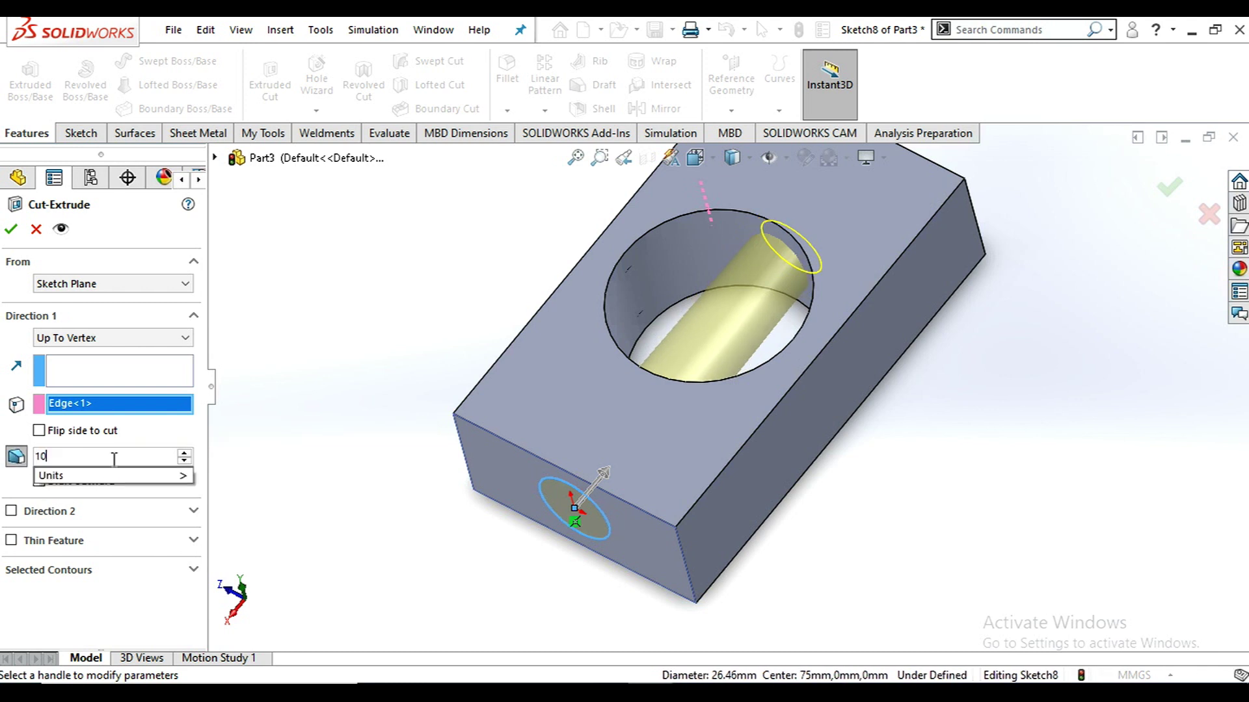
key(Return)
middle_drag(594, 454, 585, 423)
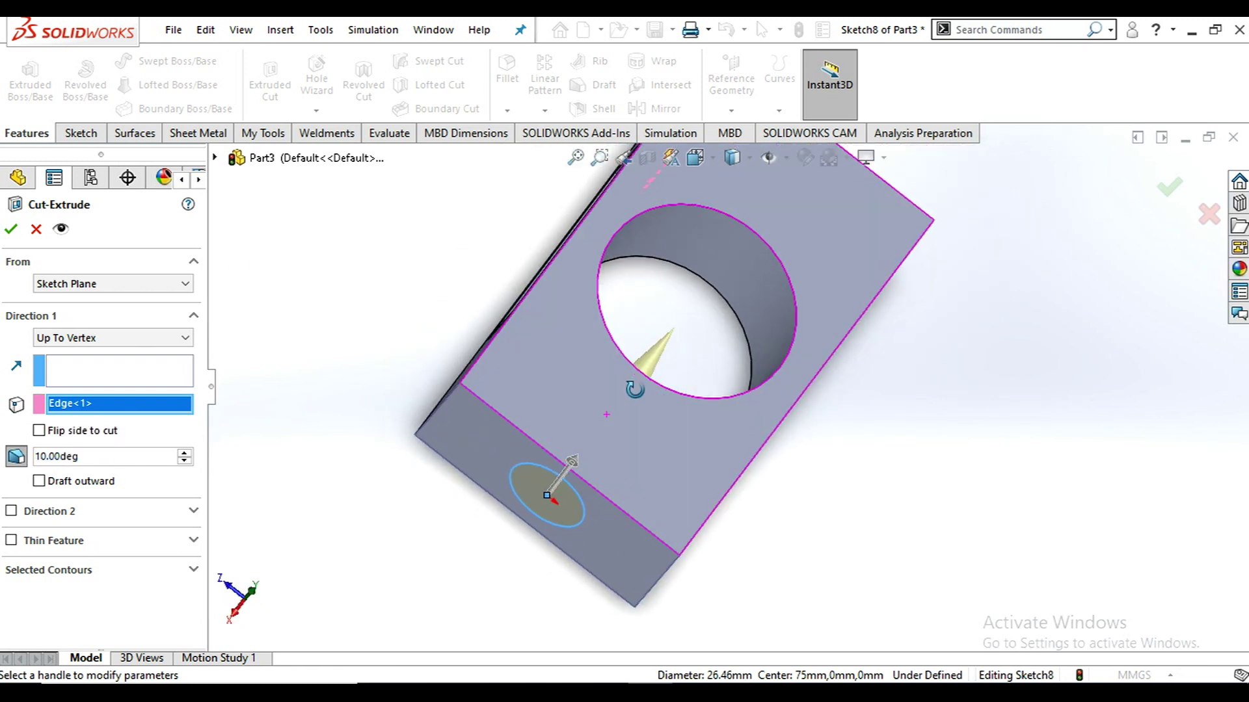
click(10, 228)
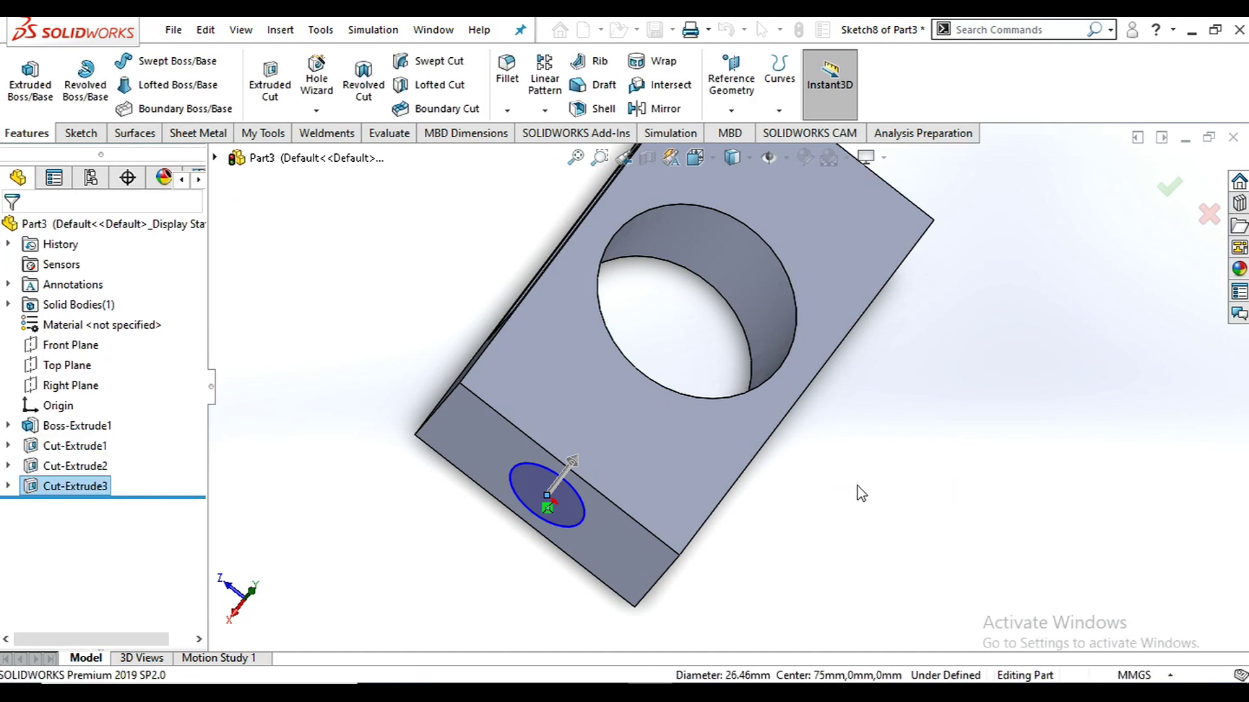
click(862, 496)
Section the block along the Top Plane and inspect the tapered cut from above.
middle_drag(668, 457, 676, 370)
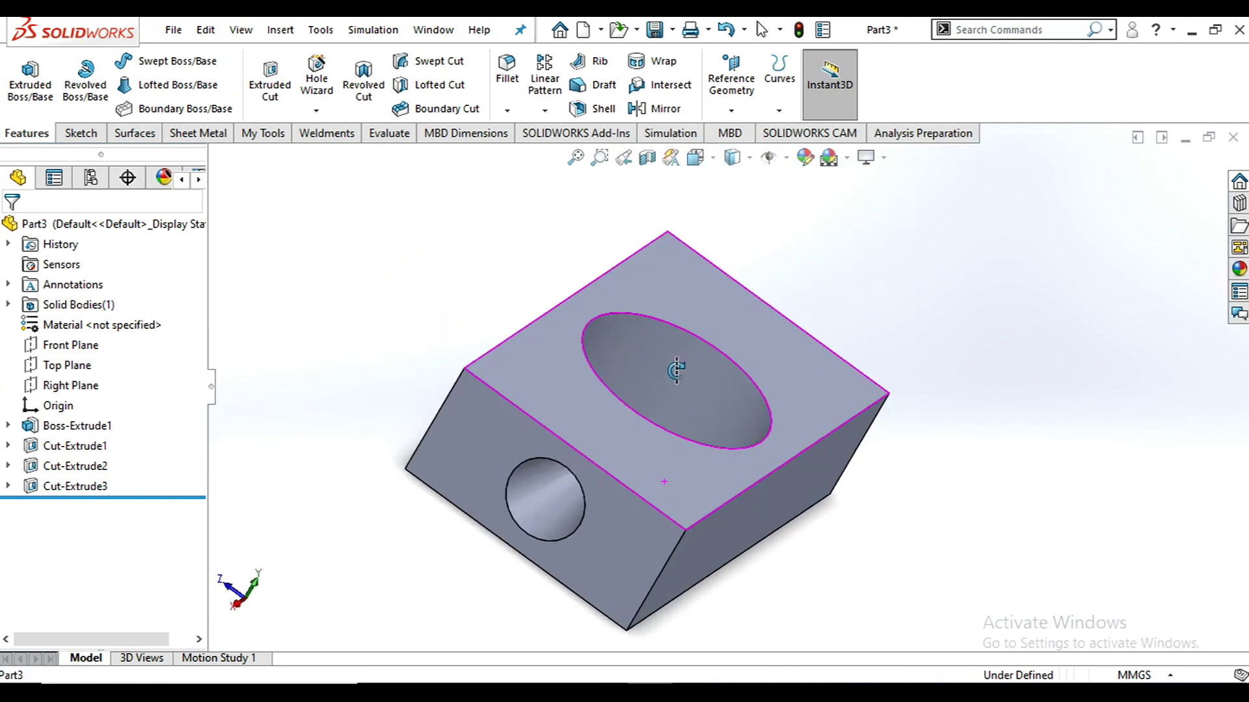
click(648, 158)
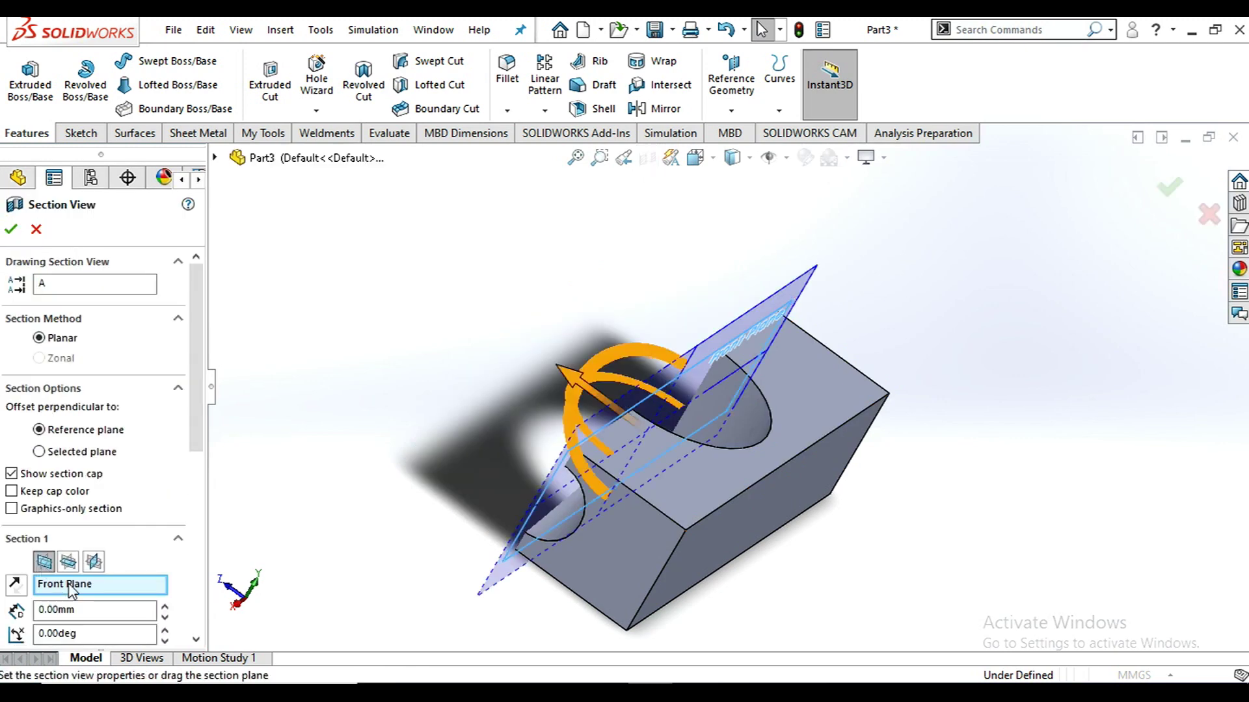
click(67, 562)
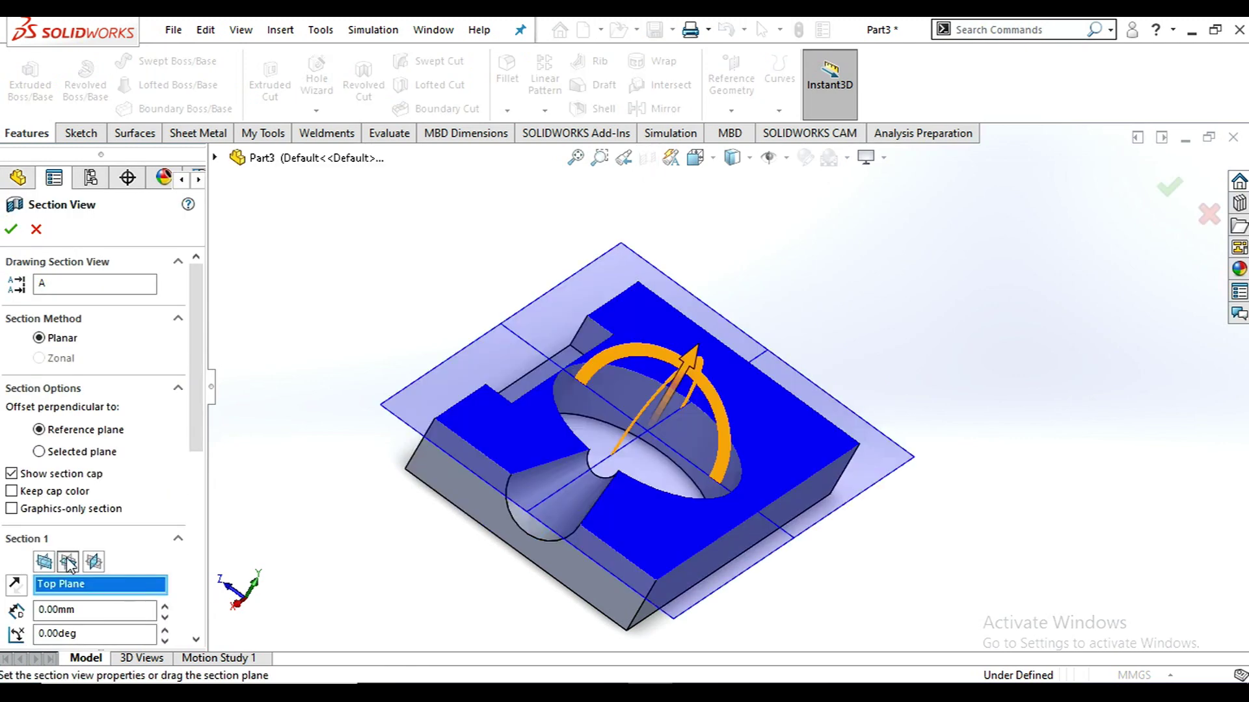
click(11, 229)
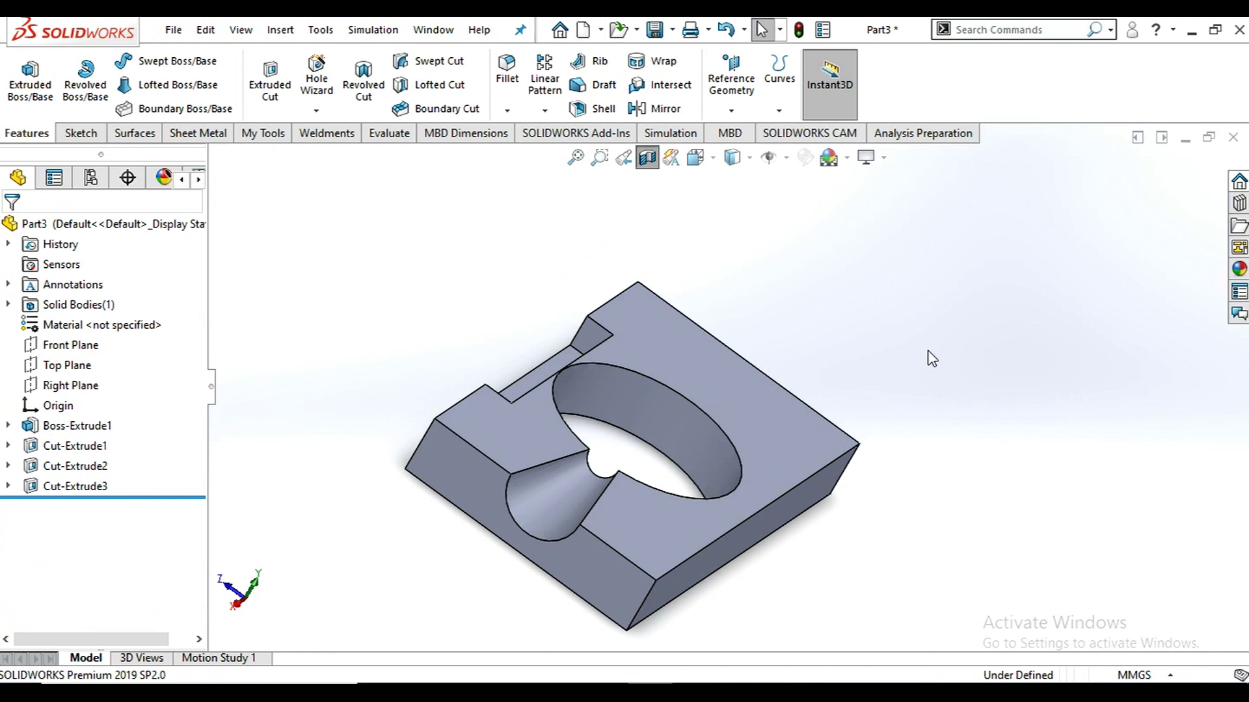
middle_drag(751, 423, 660, 448)
key(Escape)
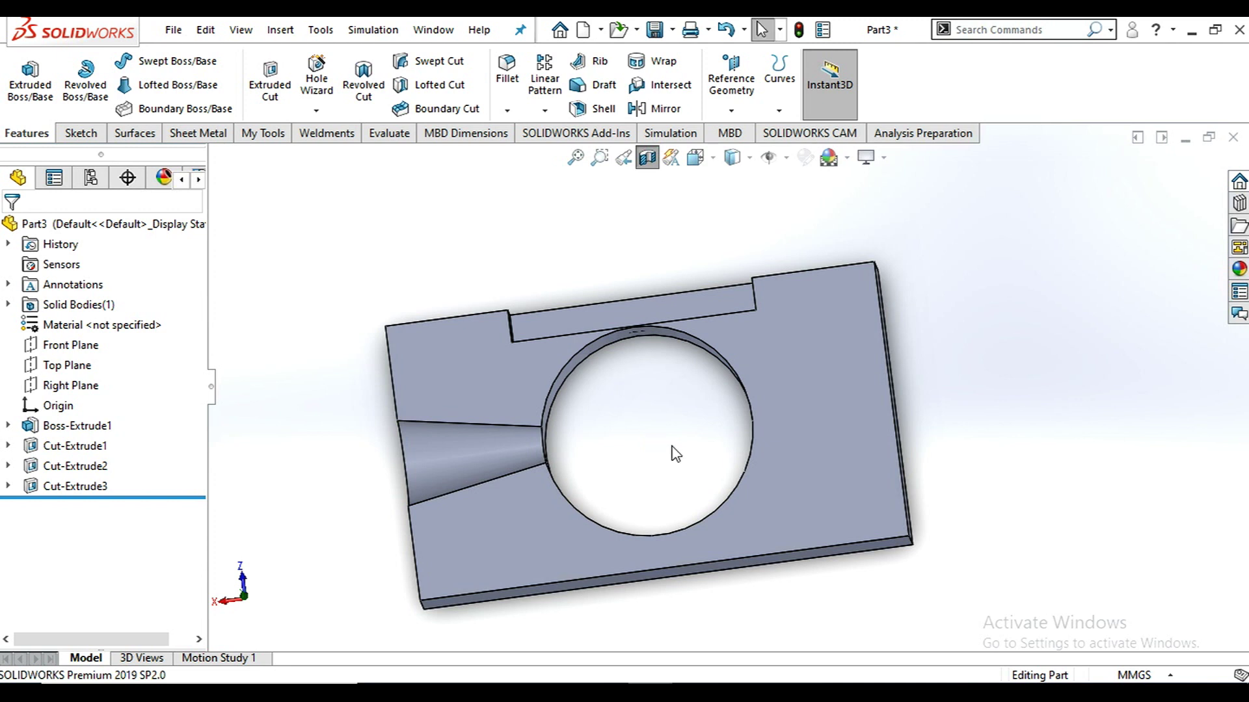